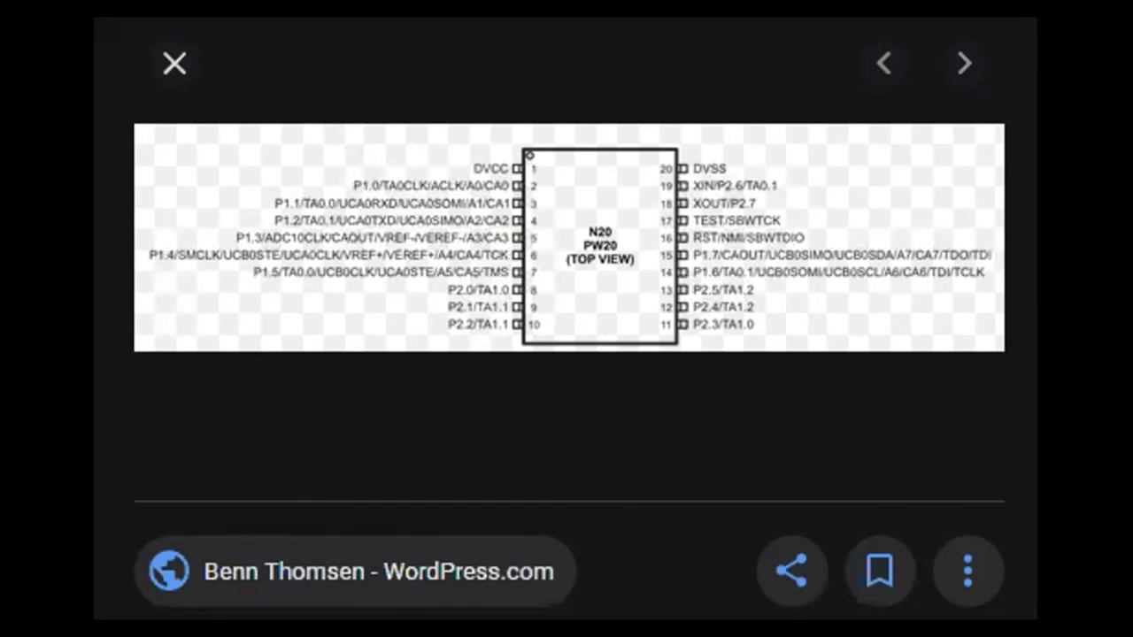
pyautogui.press('Right')
pyautogui.press('Right')
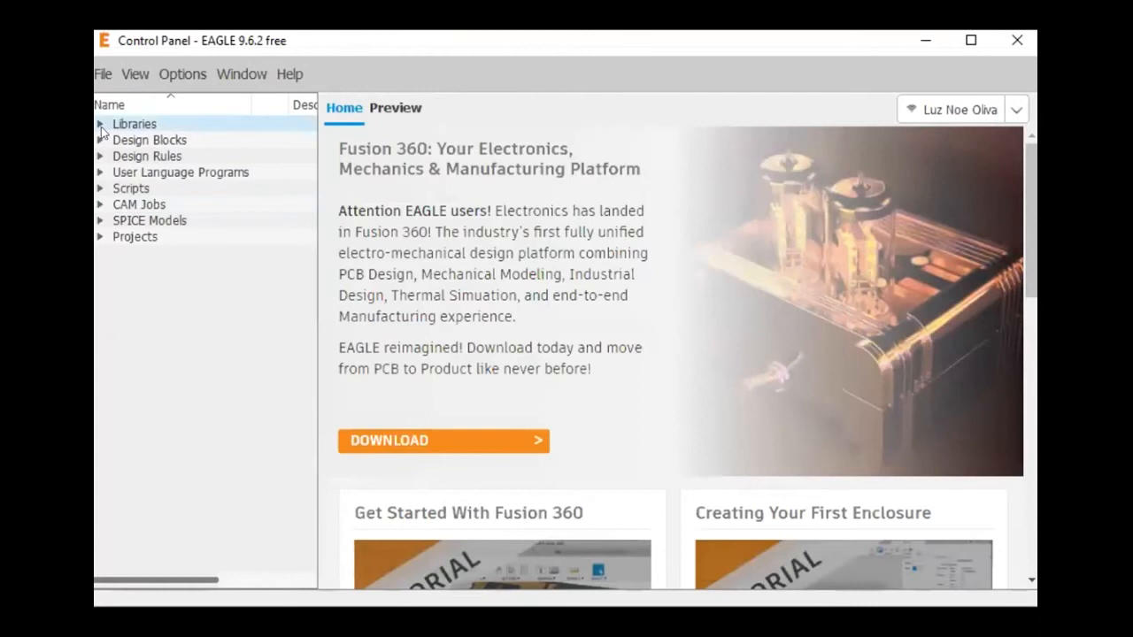
# - Create a new empty library from the EAGLE Control Panel
pyautogui.click(99, 123)
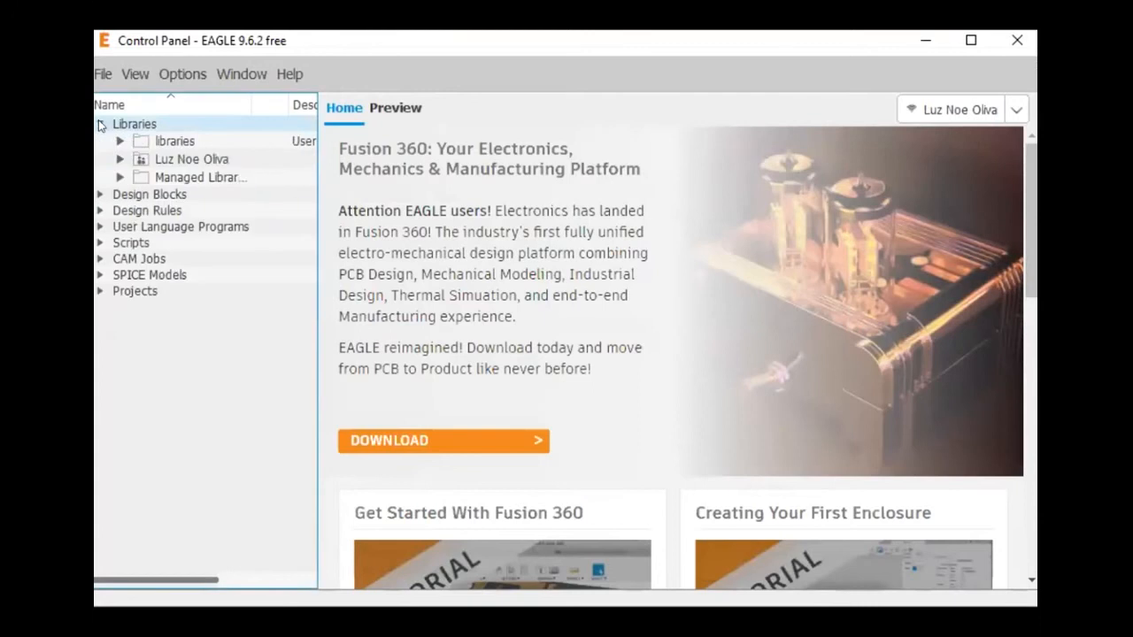
pyautogui.click(120, 141)
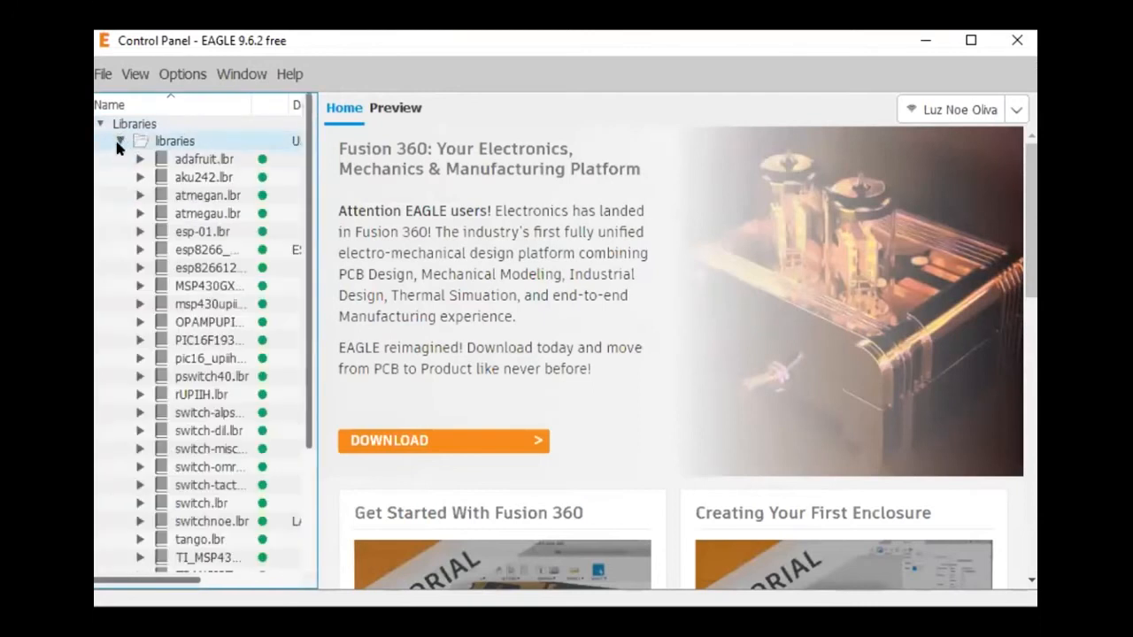
pyautogui.click(119, 141)
pyautogui.click(102, 74)
pyautogui.moveTo(134, 99)
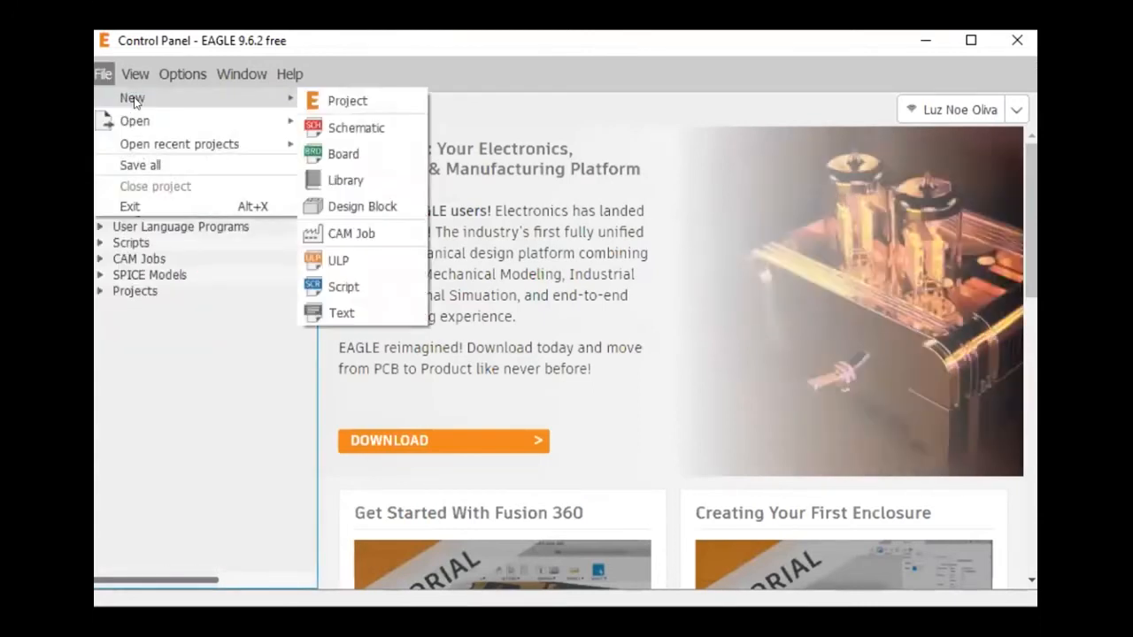
pyautogui.click(368, 181)
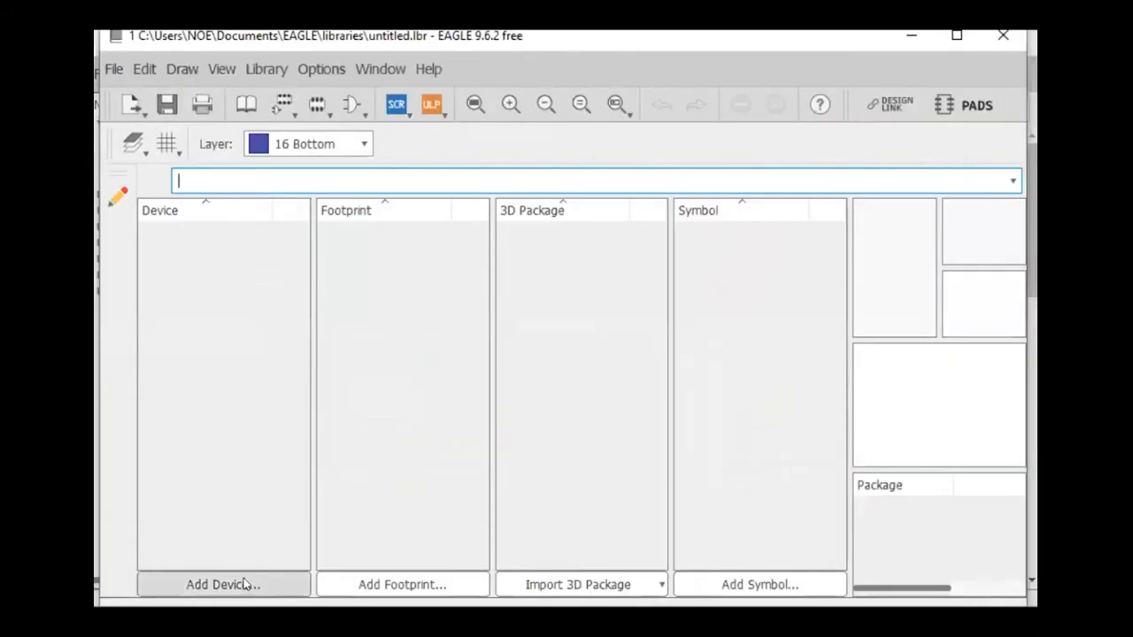
# - Add a new device named MSP430G2553-U to the library
pyautogui.click(241, 585)
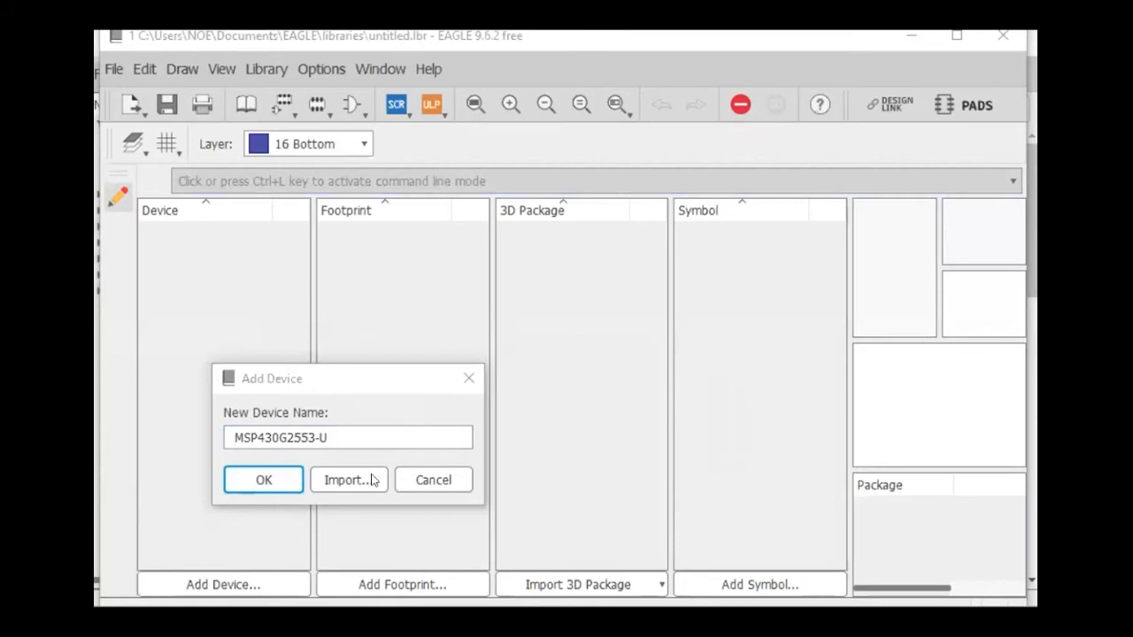
pyautogui.click(257, 479)
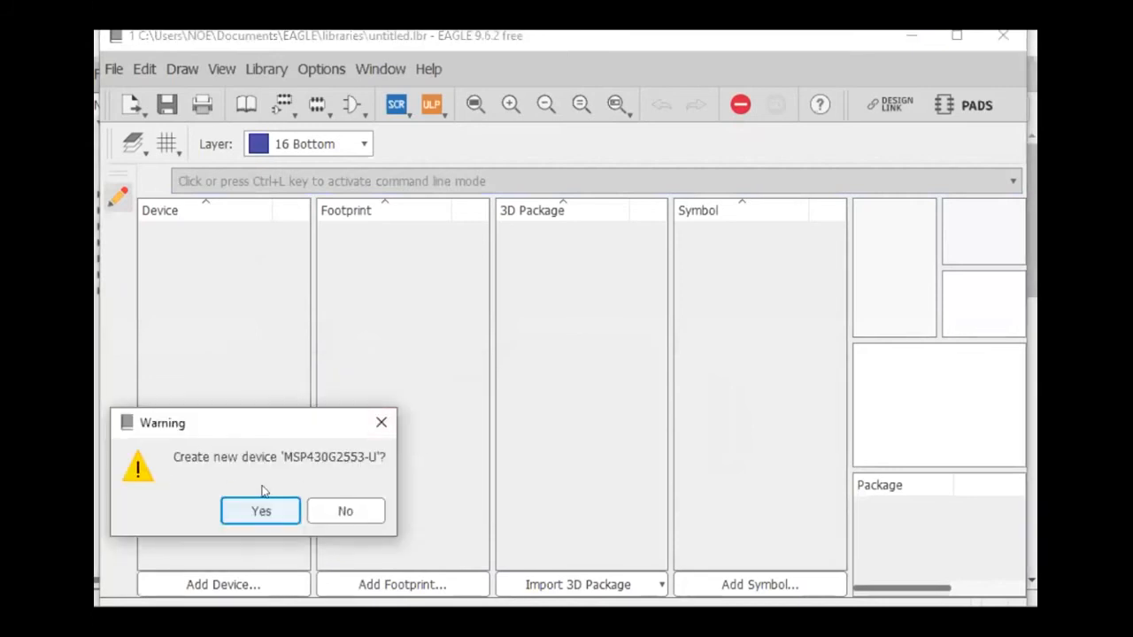
pyautogui.click(252, 498)
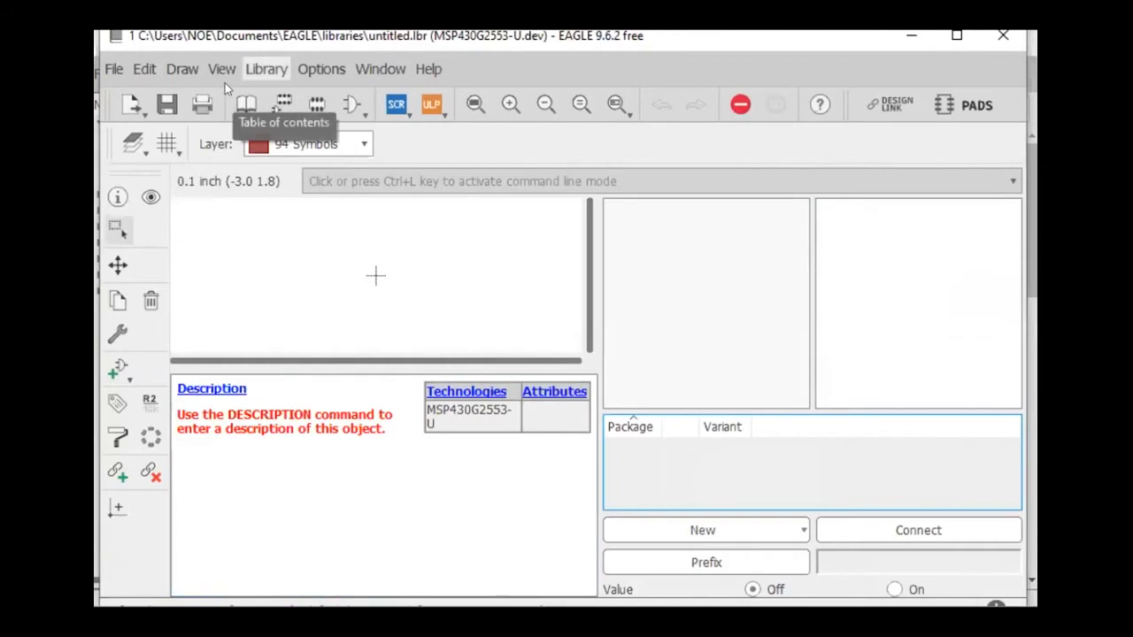
# - Return to the library's table of contents and add a new symbol named MSP430G2553-U
pyautogui.click(246, 105)
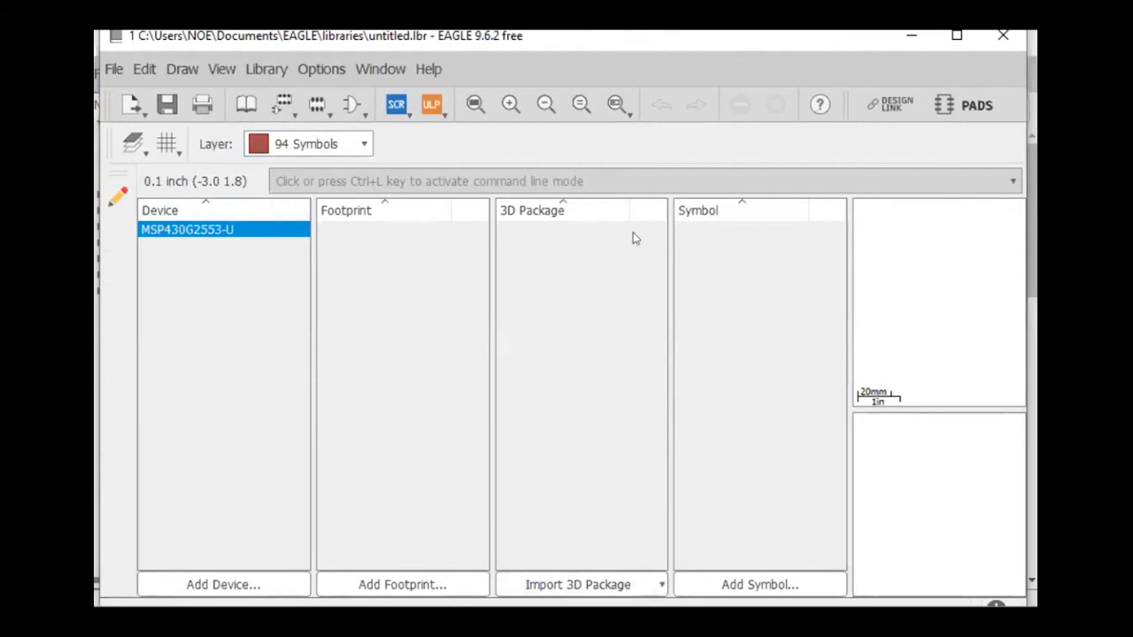
pyautogui.click(774, 583)
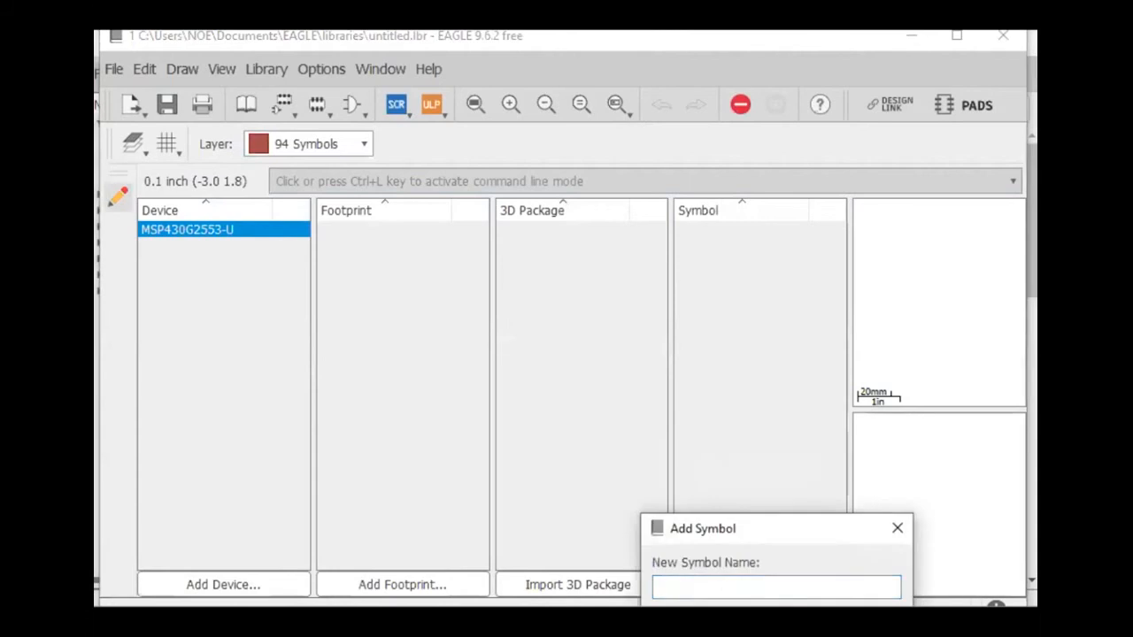
pyautogui.write('M')
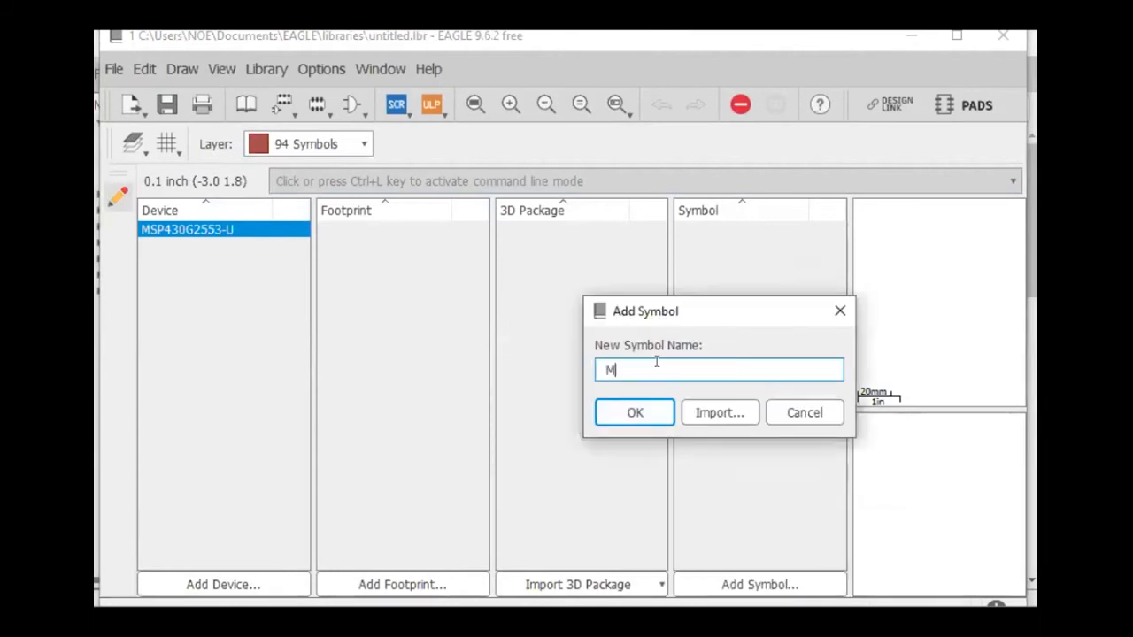
pyautogui.write('SP430G2553-U')
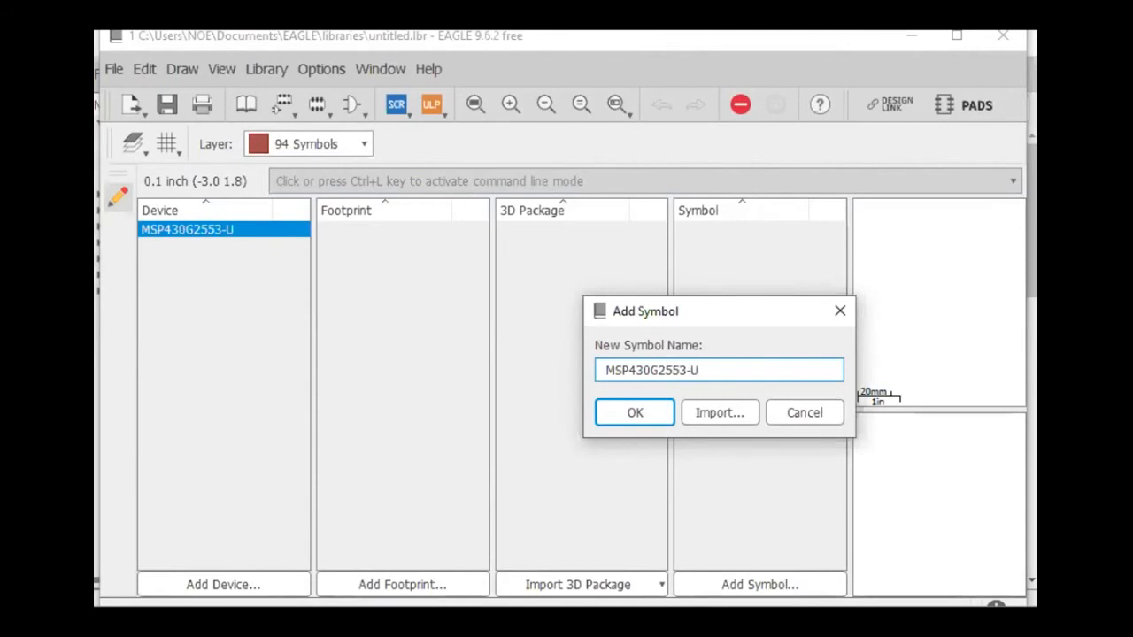
pyautogui.click(634, 414)
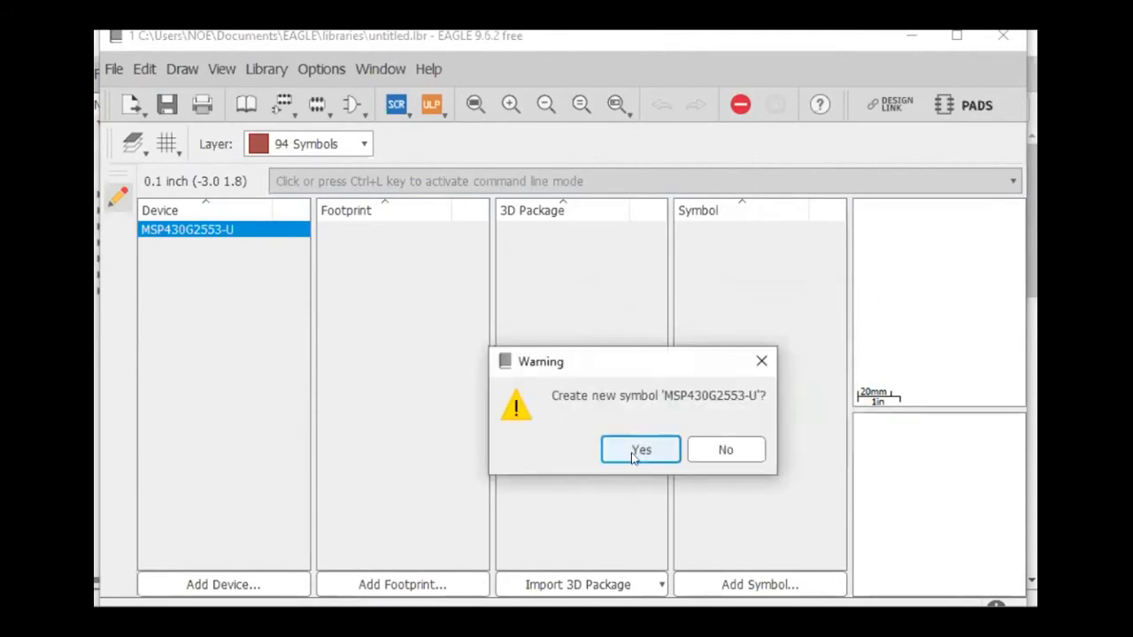
pyautogui.click(639, 449)
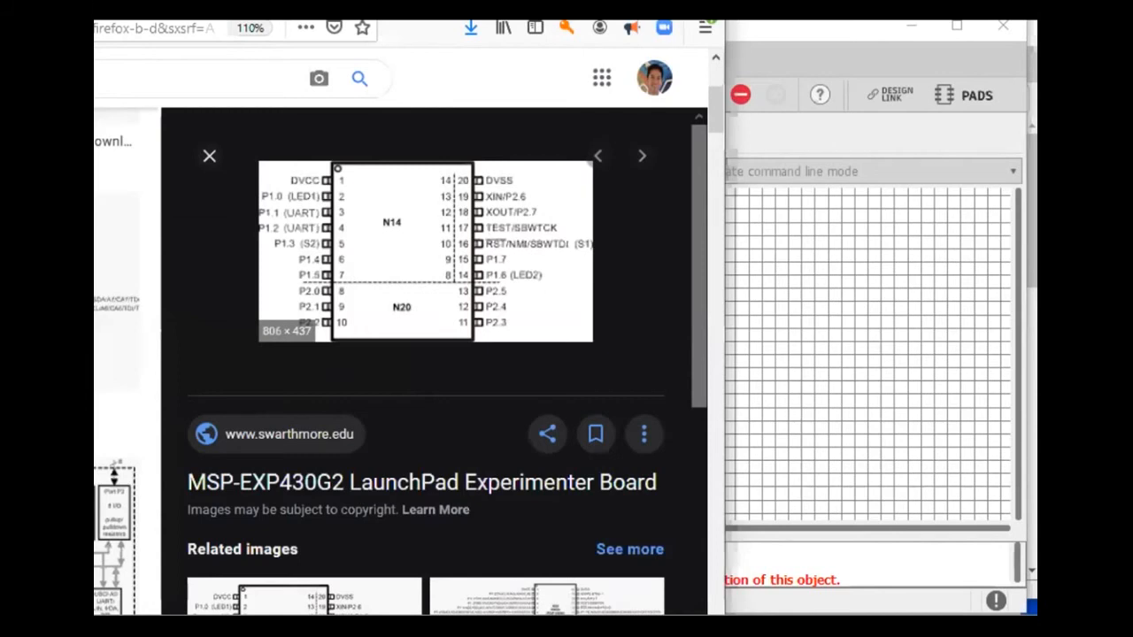
# - Draw a closed rectangular body outline about 1.6 by 1.7 inches on layer 94 Symbols with 0.01 line width
pyautogui.click(611, 6)
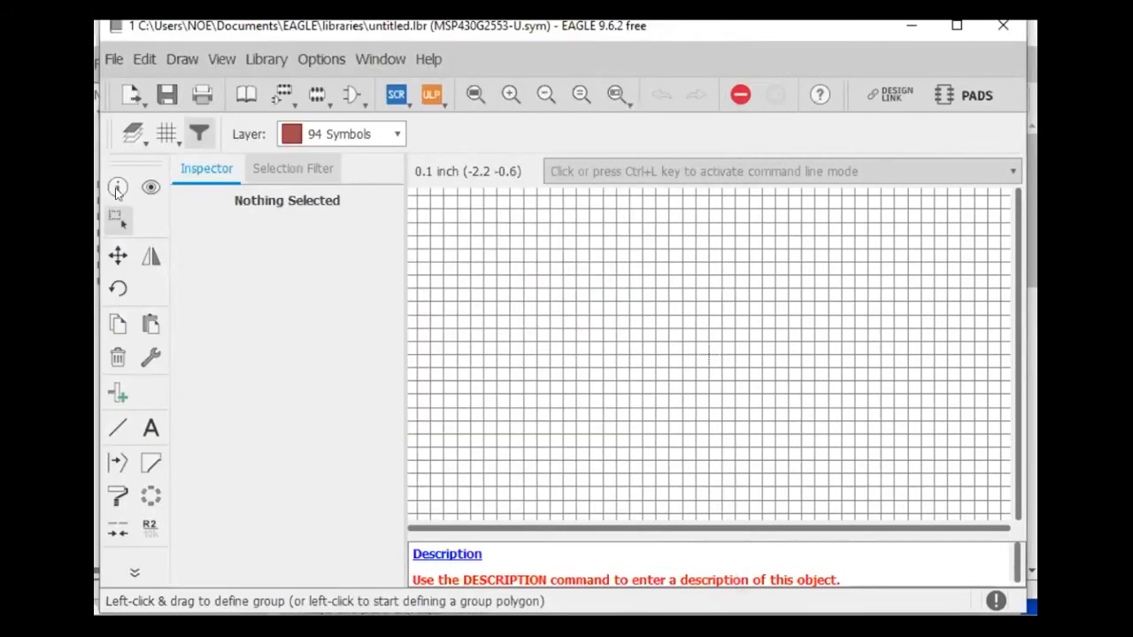
pyautogui.click(117, 428)
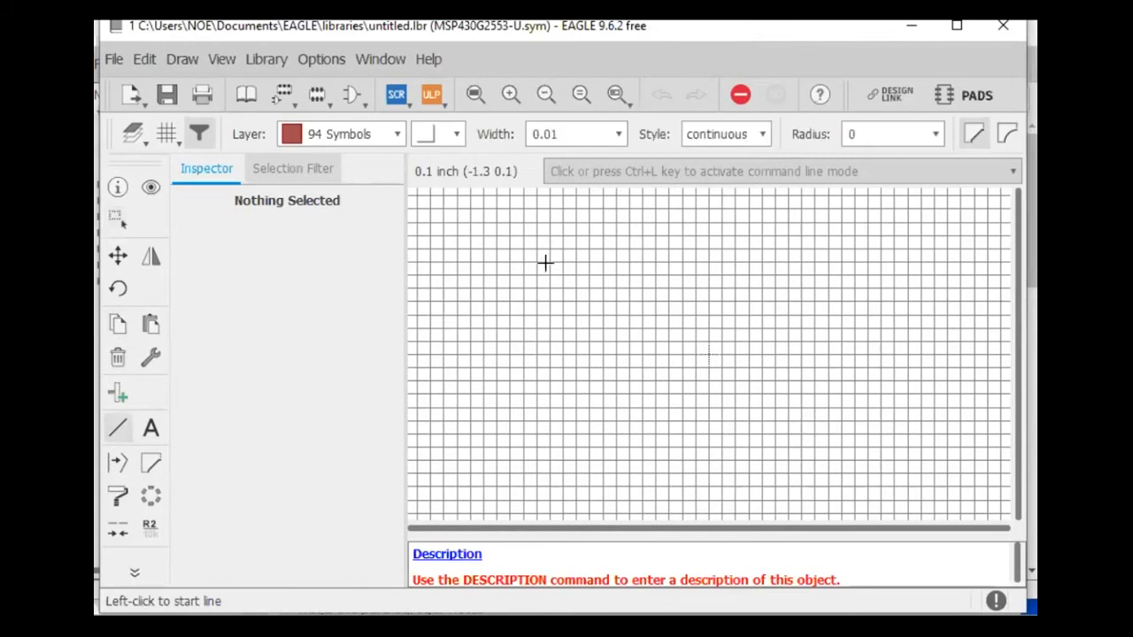
pyautogui.click(563, 235)
pyautogui.click(776, 235)
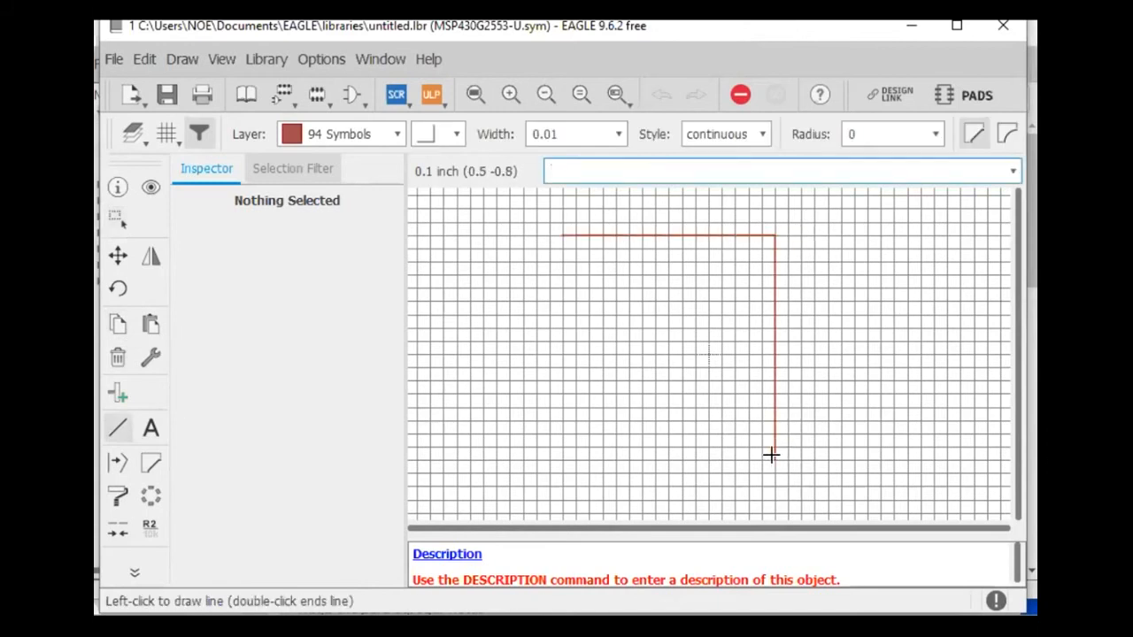
pyautogui.click(771, 456)
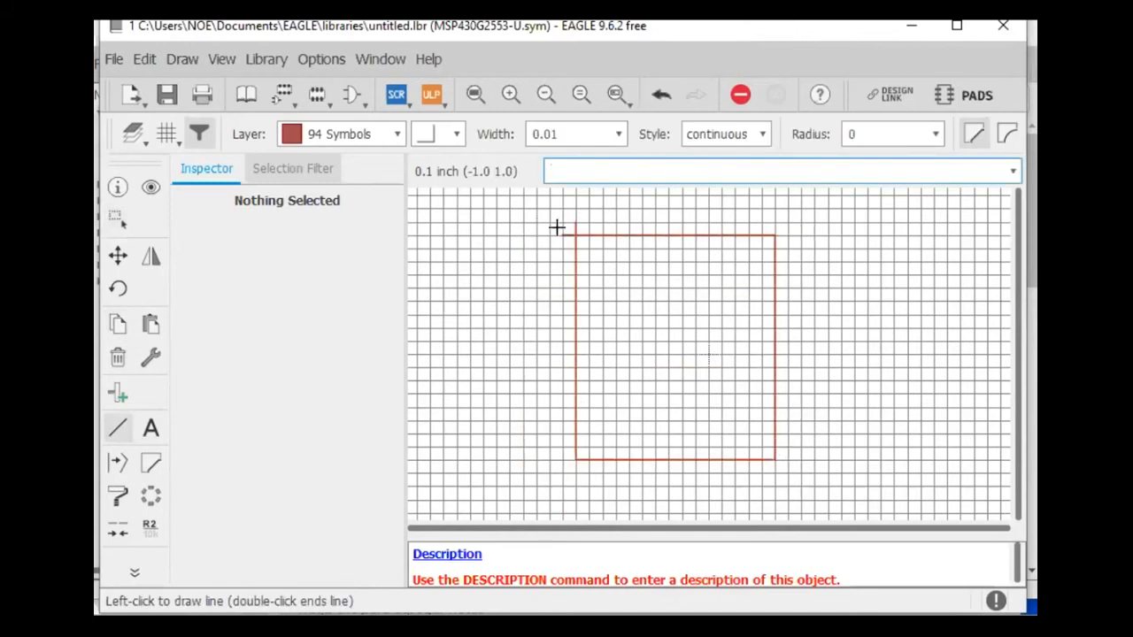
pyautogui.click(556, 227)
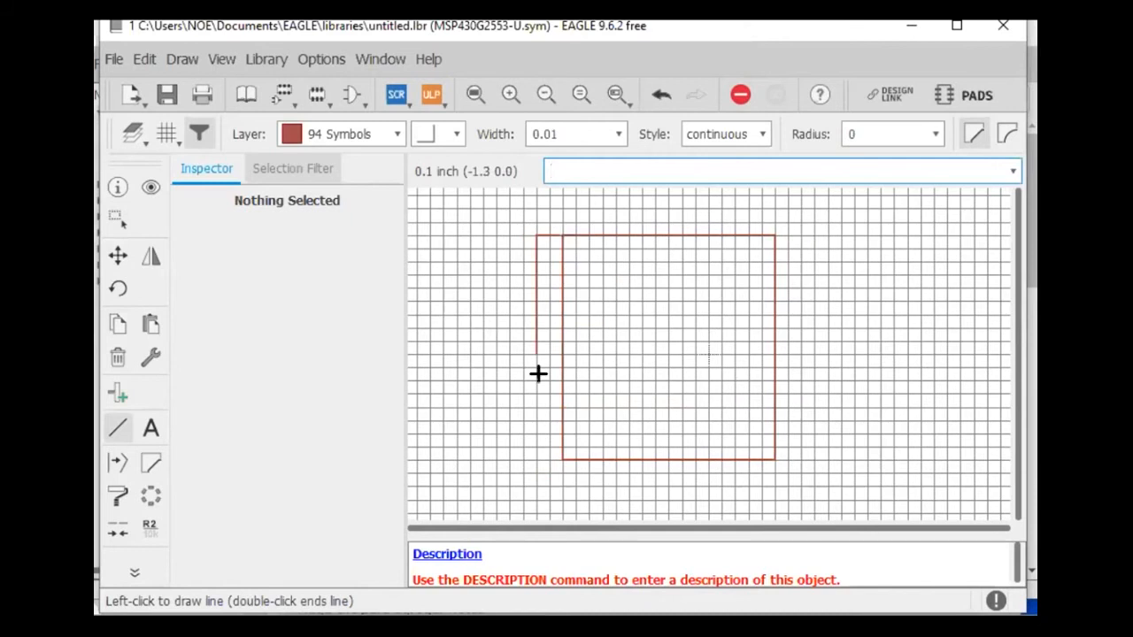
pyautogui.press('Escape')
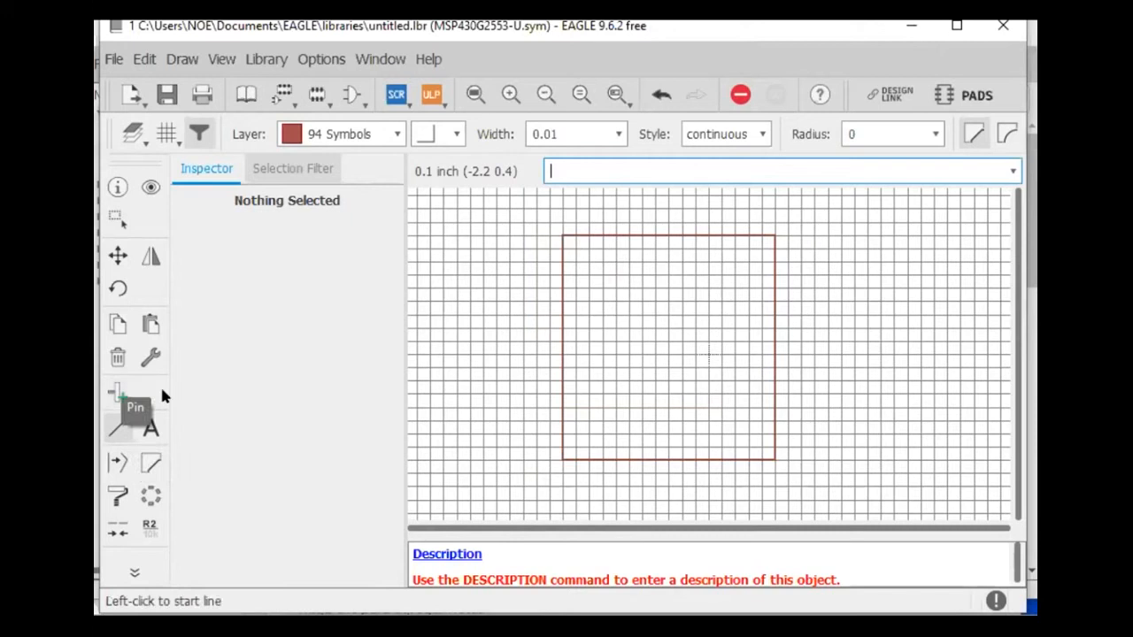
# - Place ten pins at 0.1 inch spacing down the outline's left edge, with their connection points facing outward
pyautogui.click(117, 394)
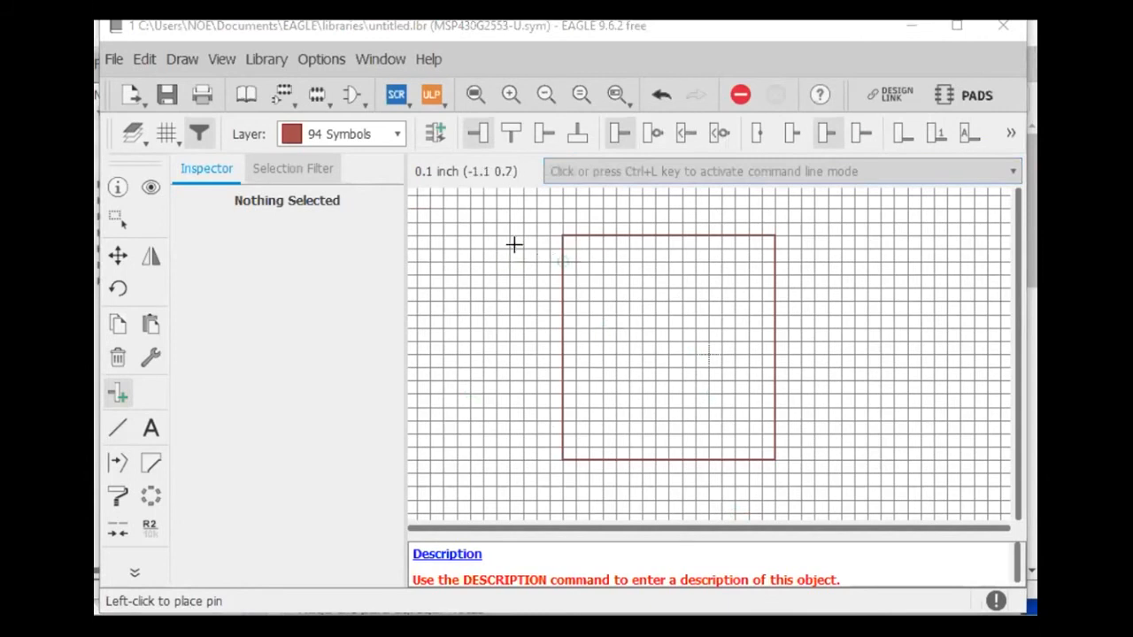
pyautogui.scroll(2, 516, 247)
pyautogui.click(538, 264)
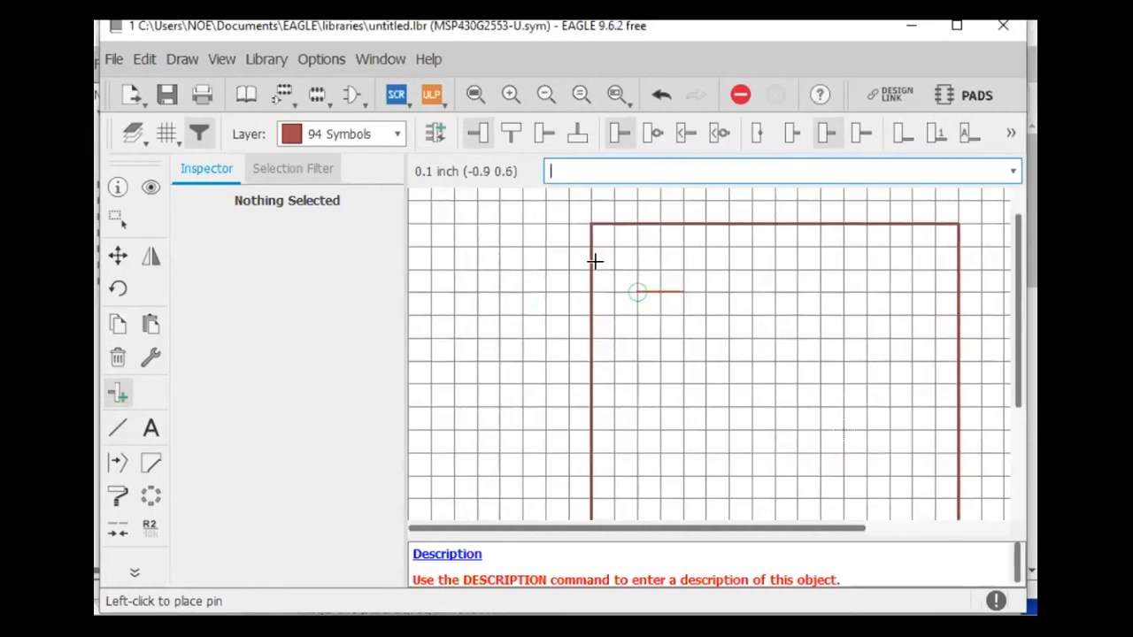
pyautogui.click(542, 268)
pyautogui.click(545, 291)
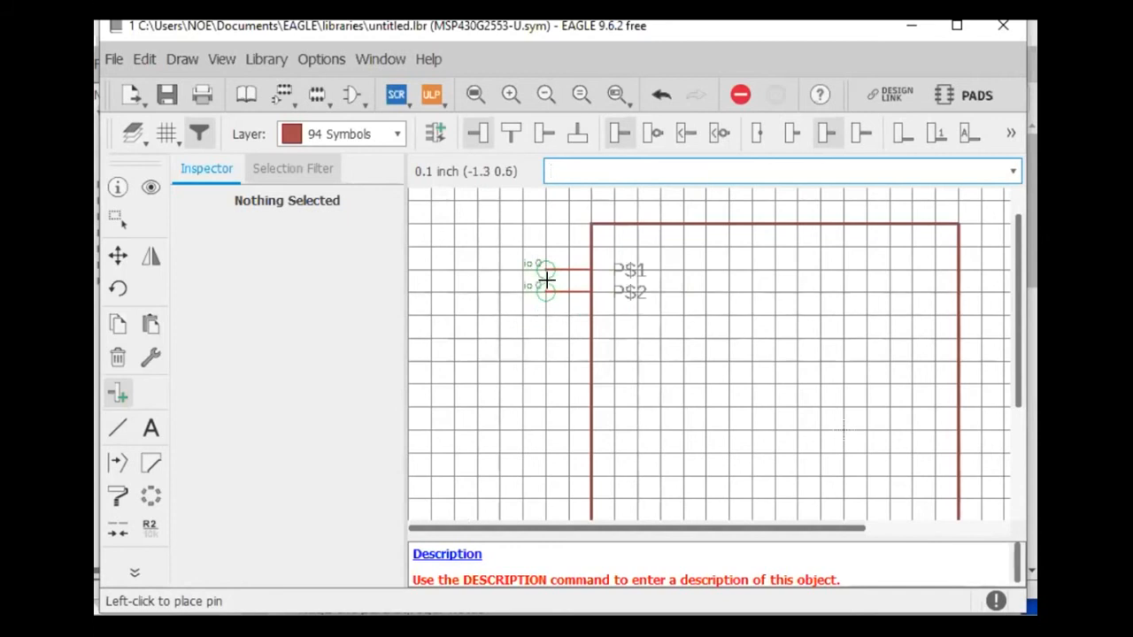
pyautogui.click(540, 315)
pyautogui.click(538, 337)
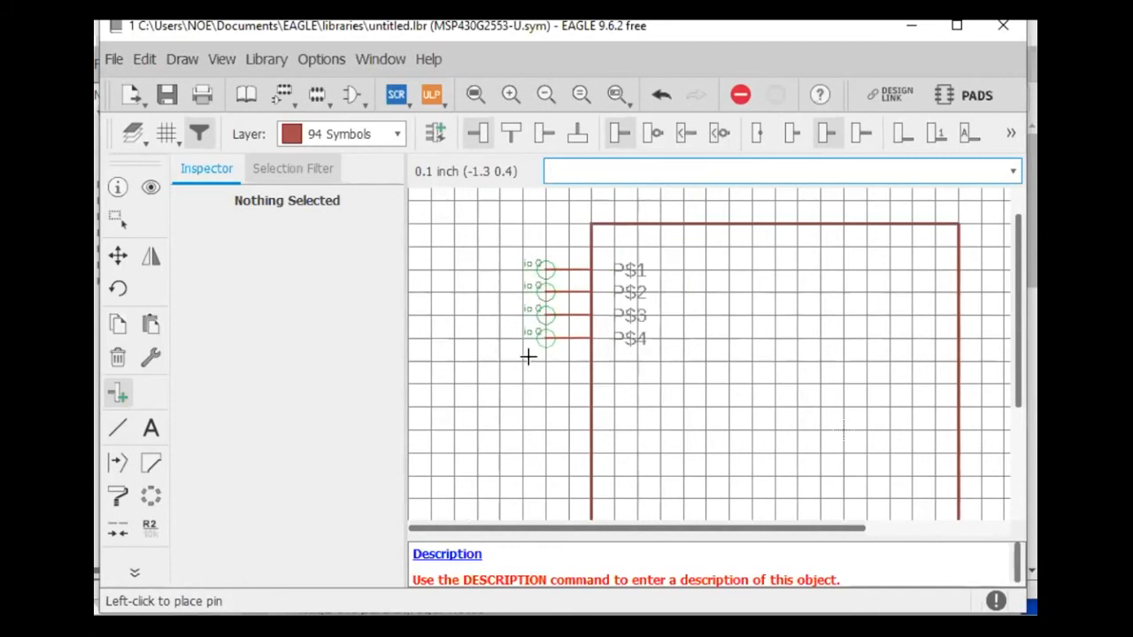
pyautogui.click(533, 360)
pyautogui.click(531, 383)
pyautogui.click(533, 406)
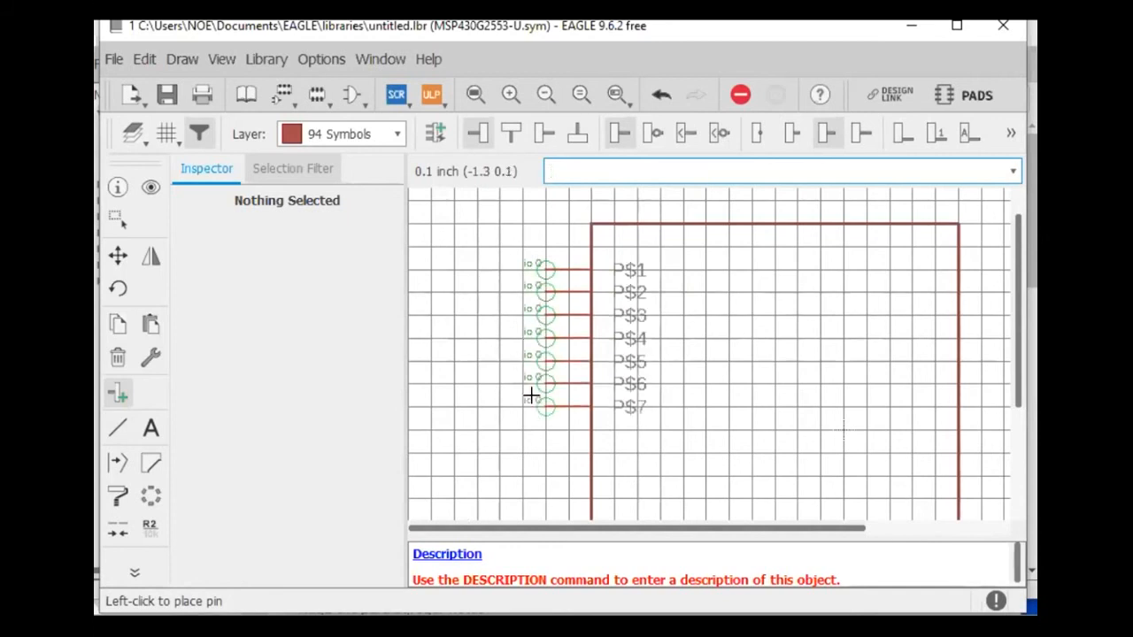
pyautogui.click(538, 429)
pyautogui.click(540, 452)
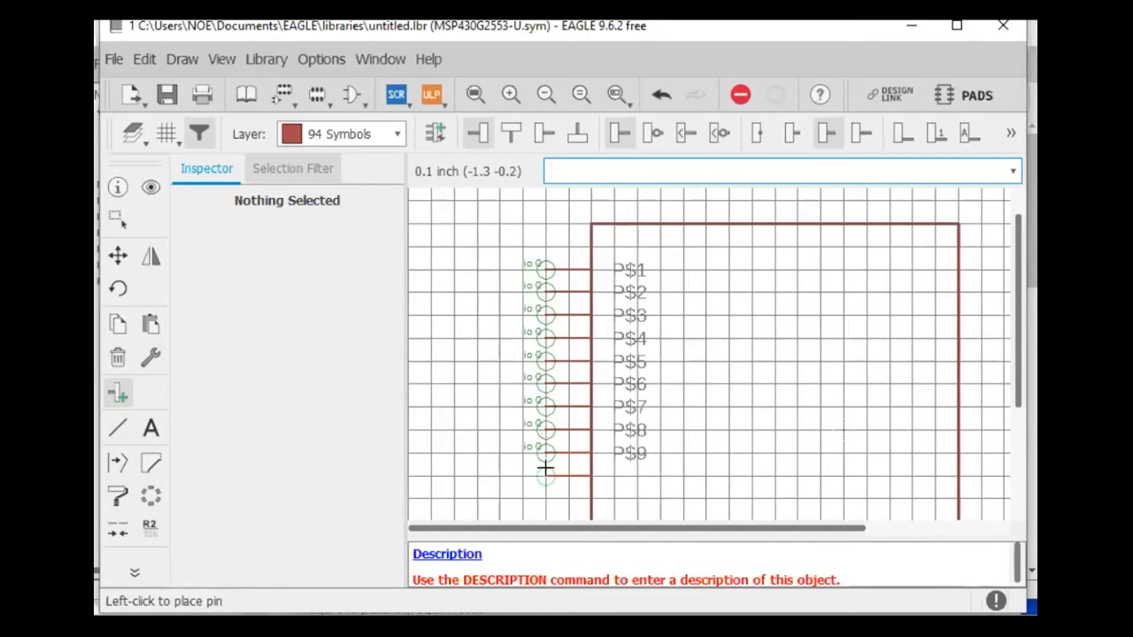
pyautogui.click(541, 474)
# - Place ten pins at 0.1 inch spacing up the outline's right edge, level with the left pins and with their connection points facing outward
pyautogui.scroll(-1, 748, 443)
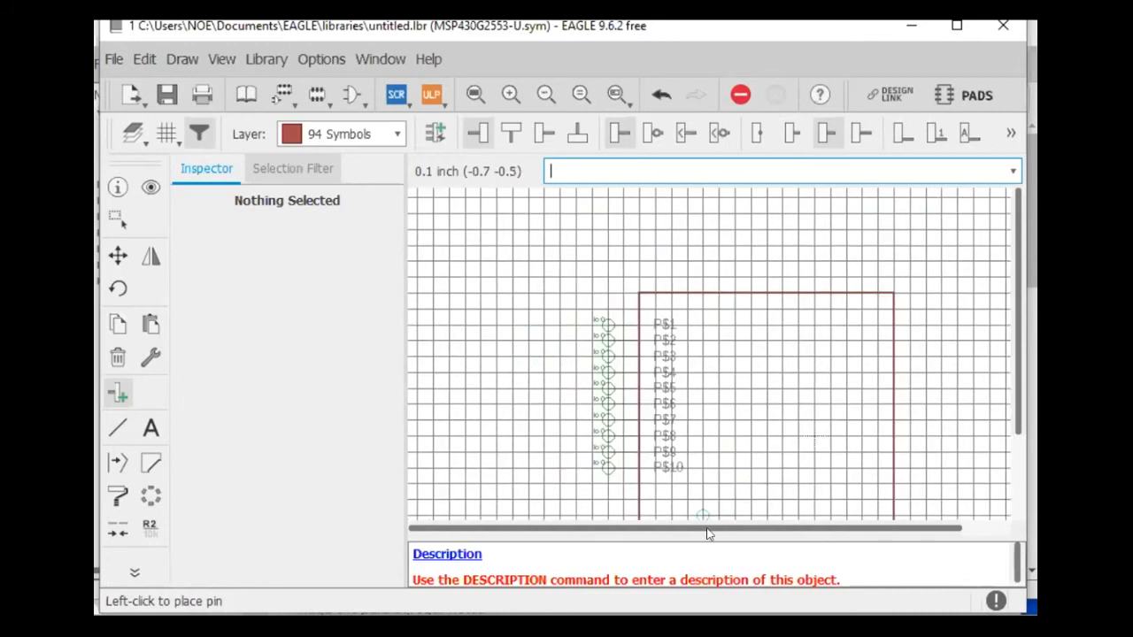
pyautogui.moveTo(707, 530); pyautogui.dragTo(827, 531)
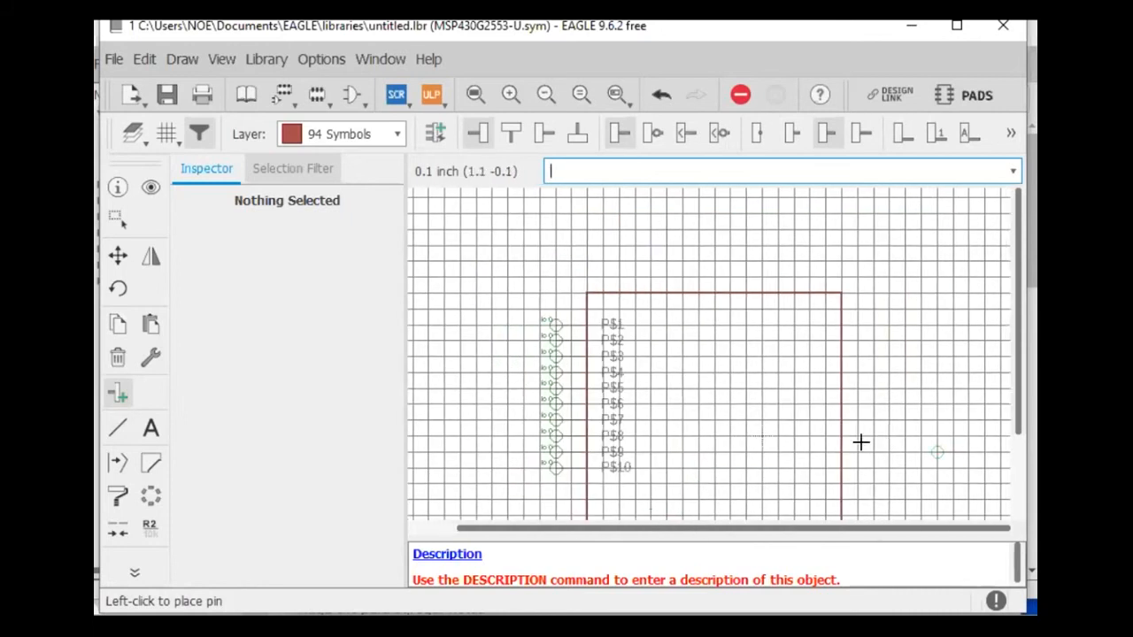
pyautogui.rightClick(890, 412)
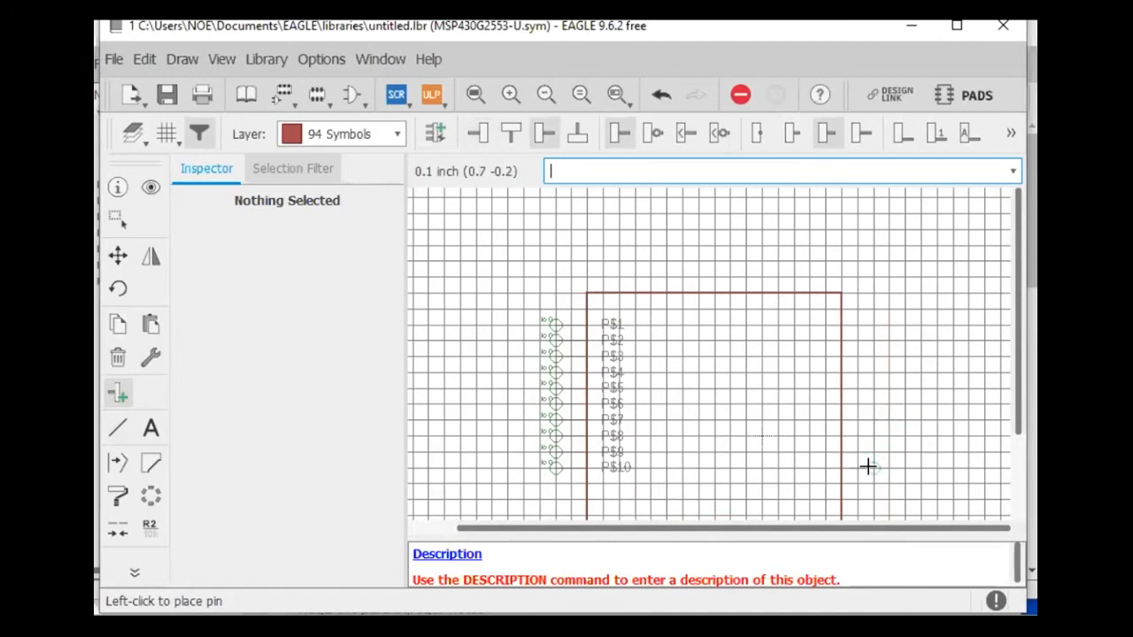
pyautogui.scroll(3, 859, 458)
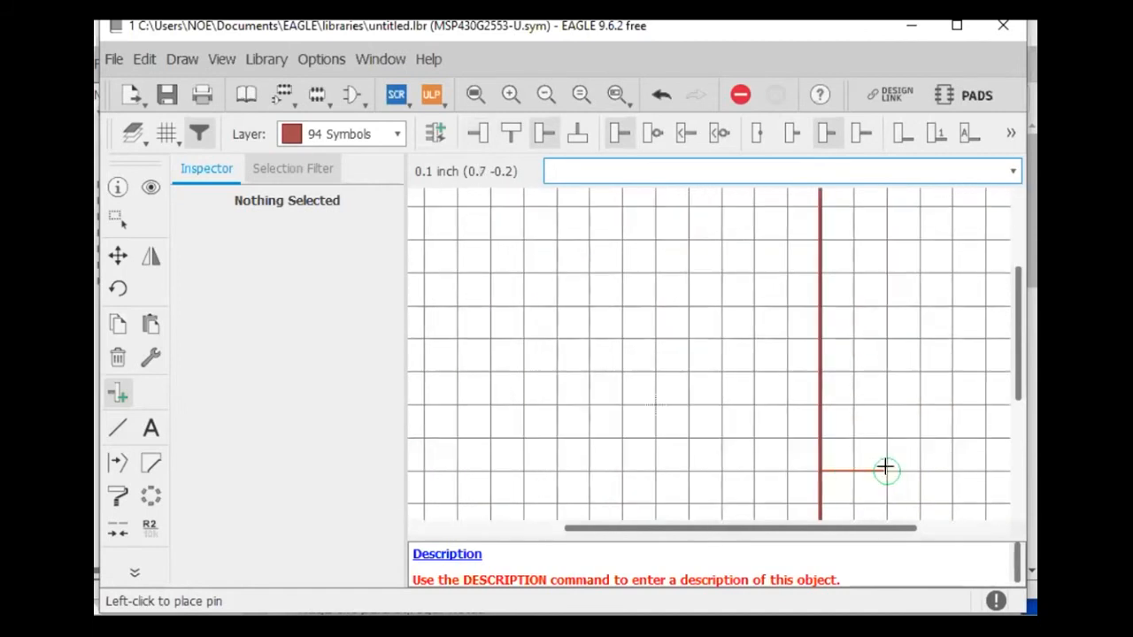
pyautogui.click(886, 469)
pyautogui.click(885, 438)
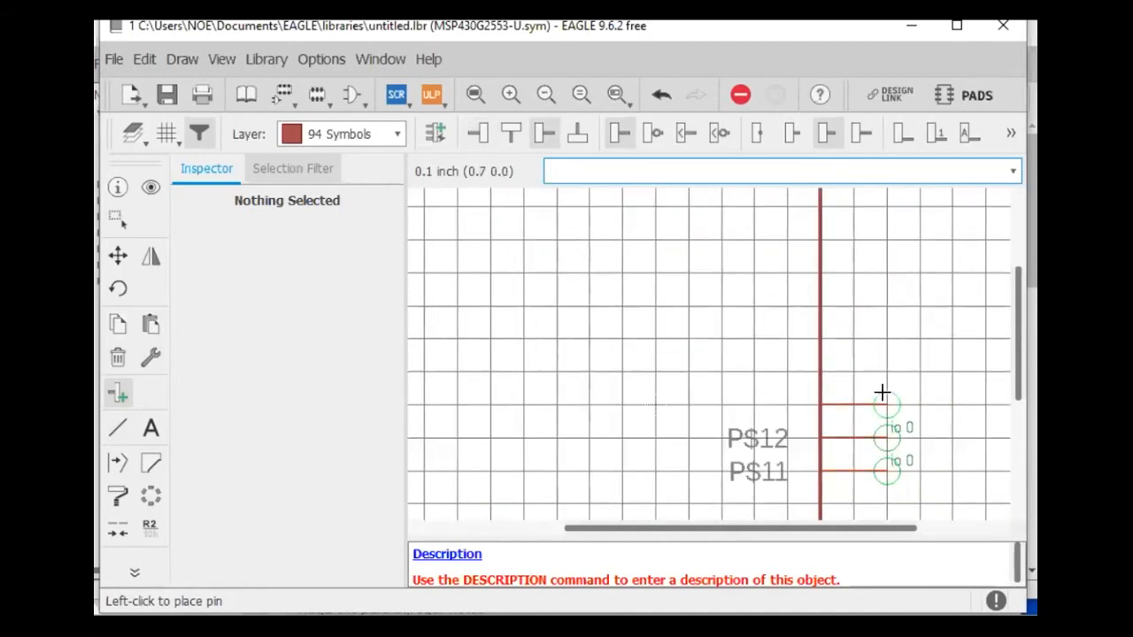
pyautogui.click(885, 404)
pyautogui.click(885, 372)
pyautogui.click(885, 339)
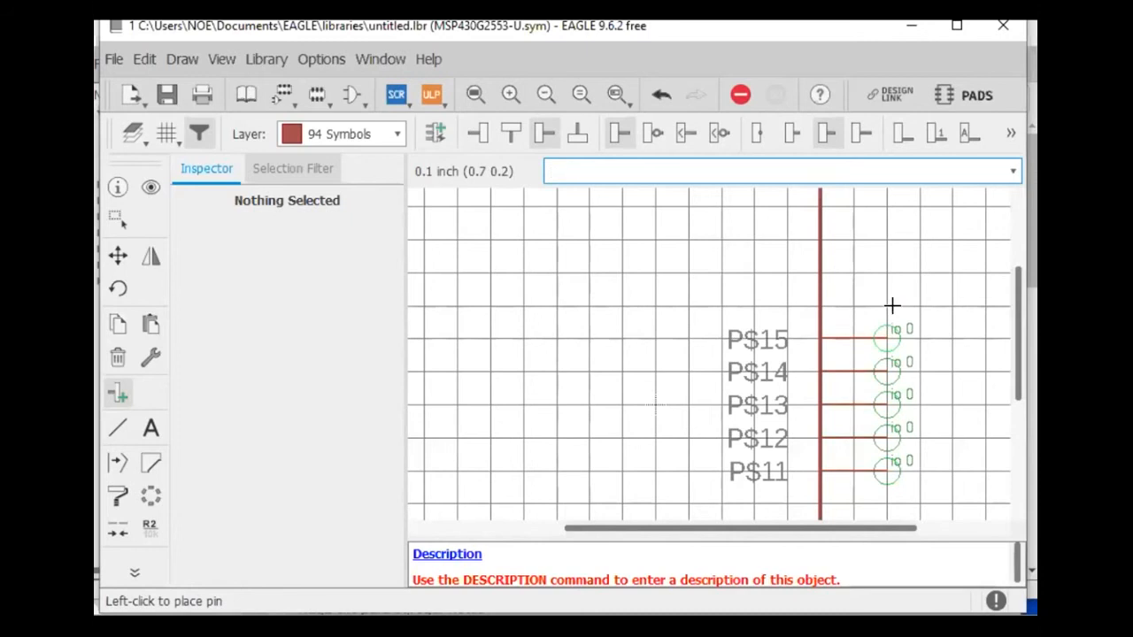
pyautogui.click(885, 307)
pyautogui.click(885, 272)
pyautogui.click(885, 239)
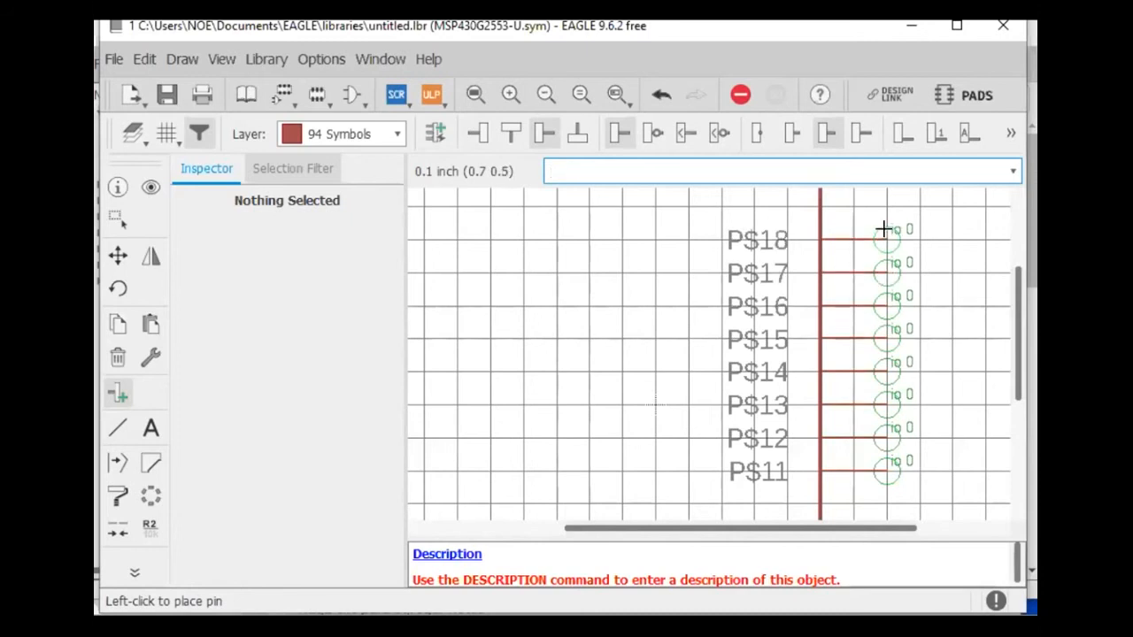
pyautogui.click(885, 208)
pyautogui.scroll(2, 882, 228)
pyautogui.scroll(-5, 882, 228)
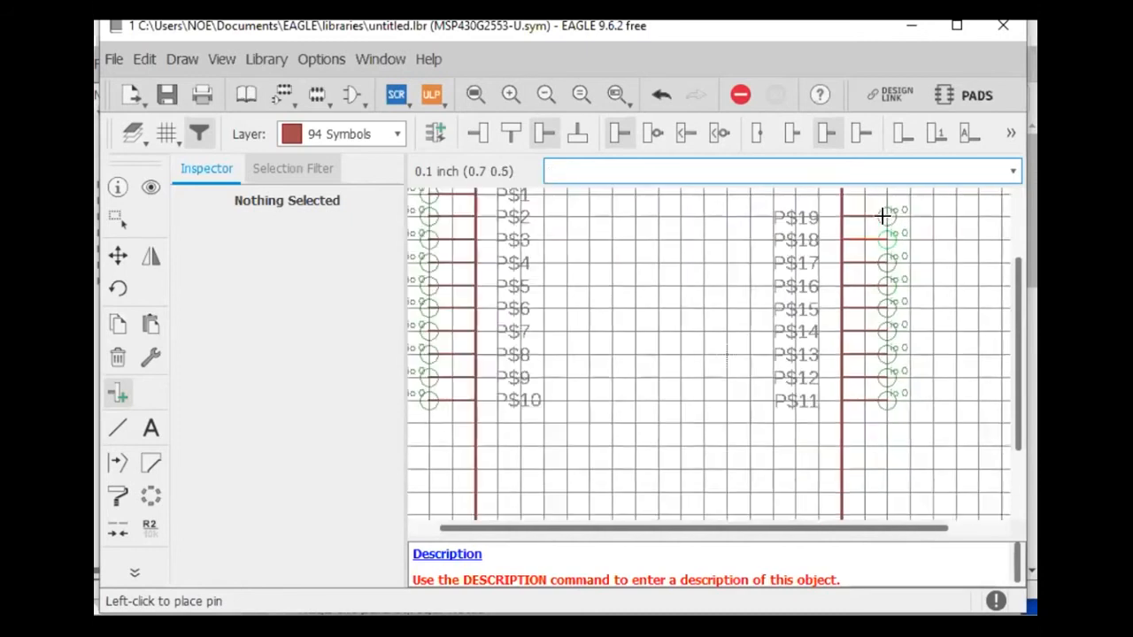
pyautogui.moveTo(1018, 266); pyautogui.dragTo(1018, 235)
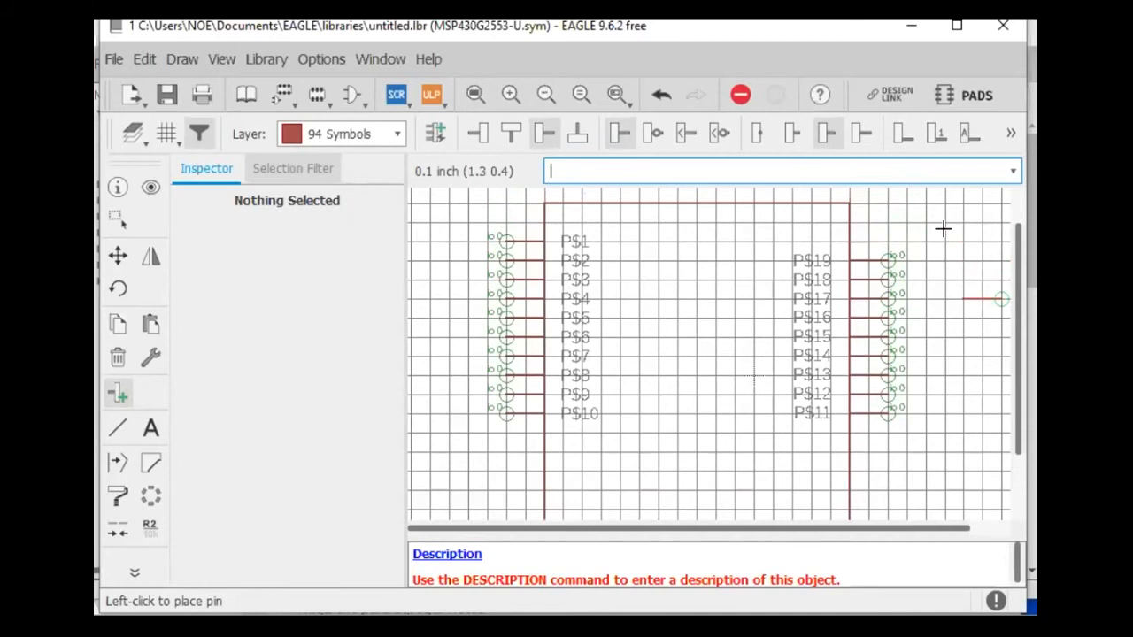
pyautogui.click(886, 233)
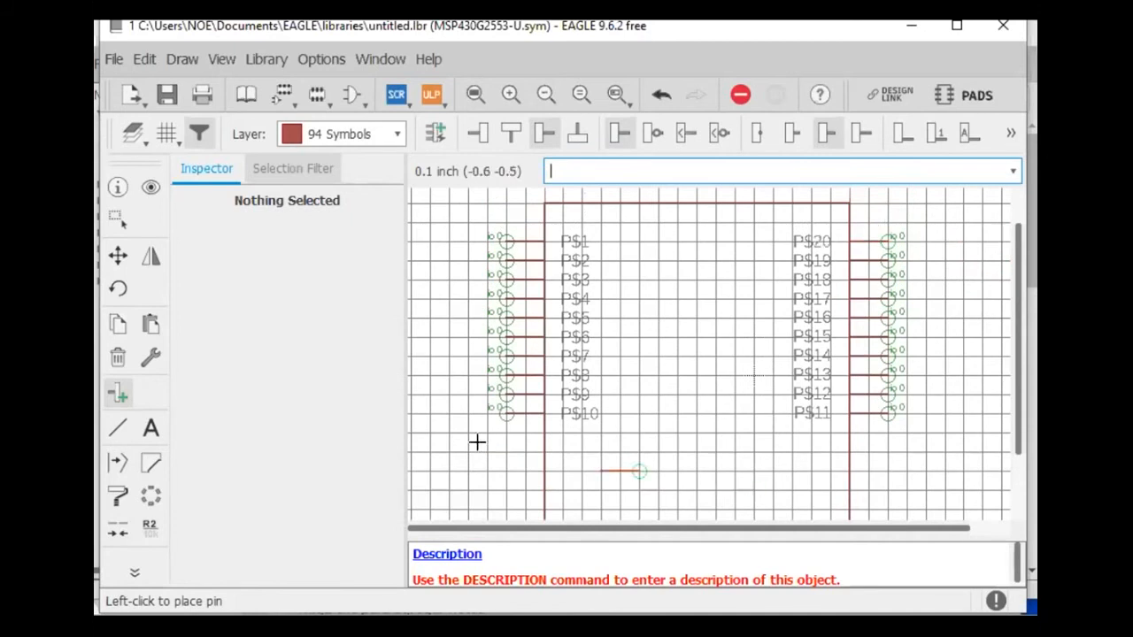
pyautogui.press('Escape')
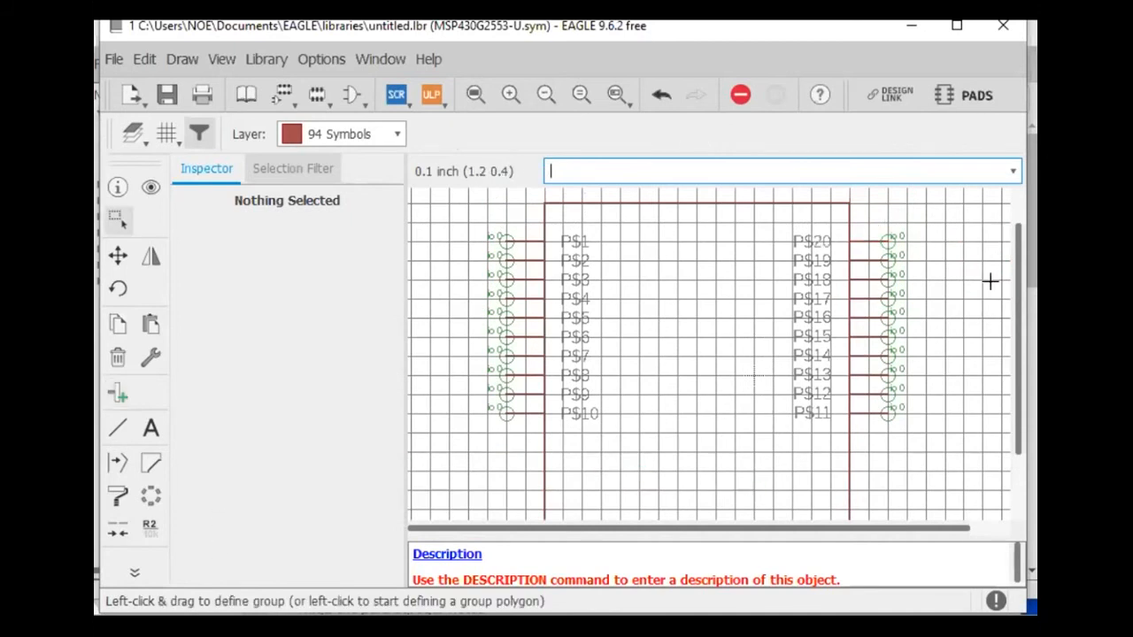
# - Move the outline's bottom edge up 0.4 inch so it lies 0.2 inch below the lowest pins
pyautogui.scroll(-3, 752, 377)
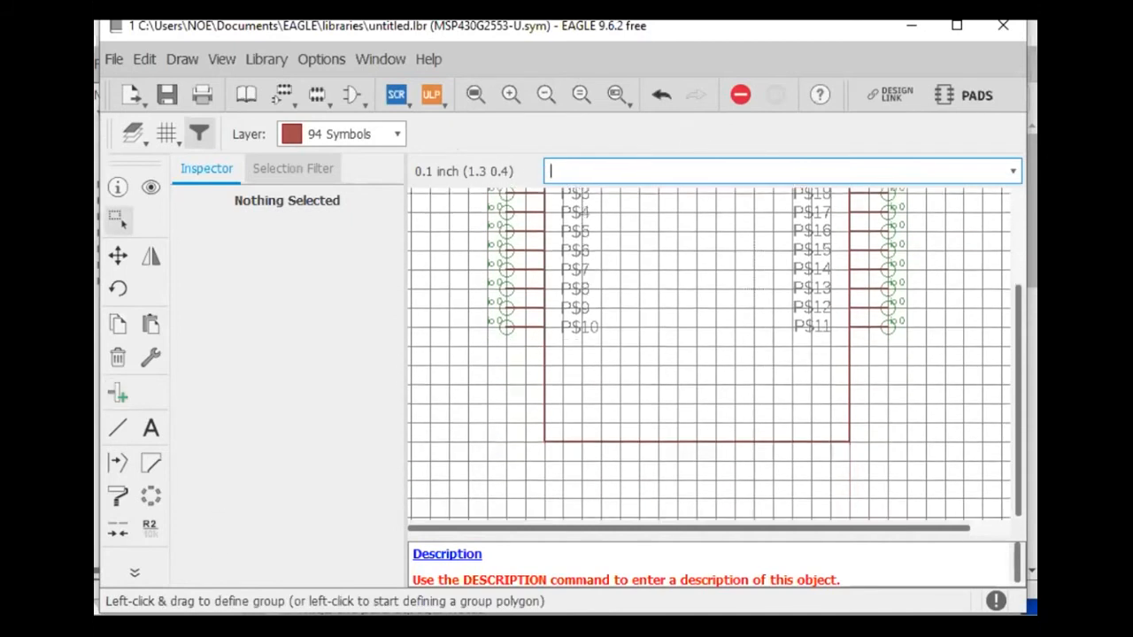
pyautogui.click(115, 254)
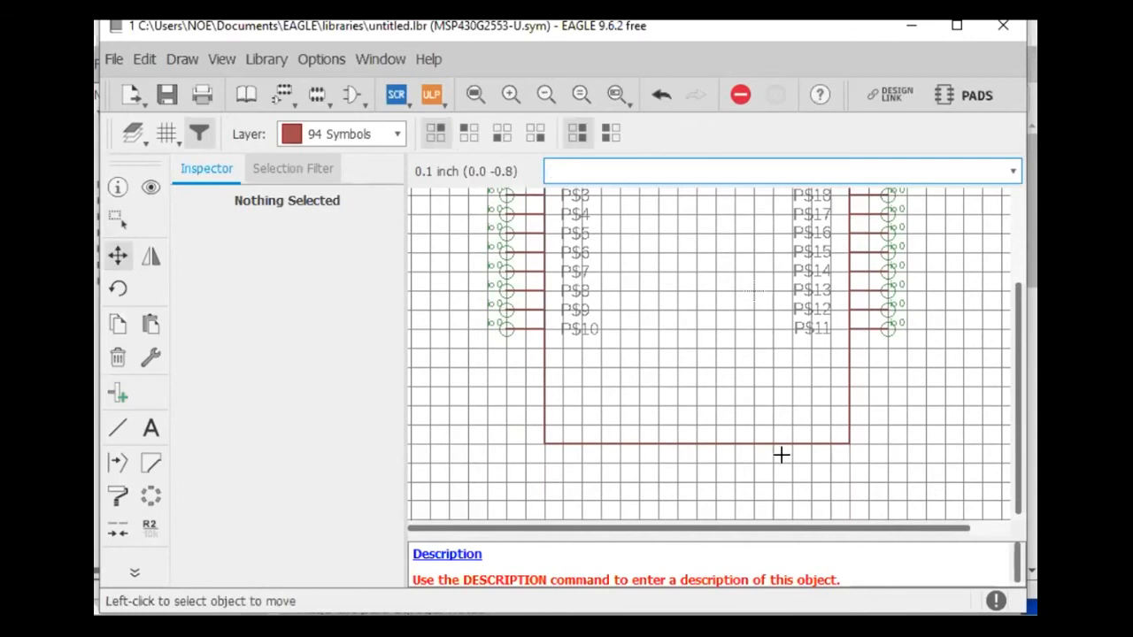
pyautogui.click(701, 440)
pyautogui.click(708, 364)
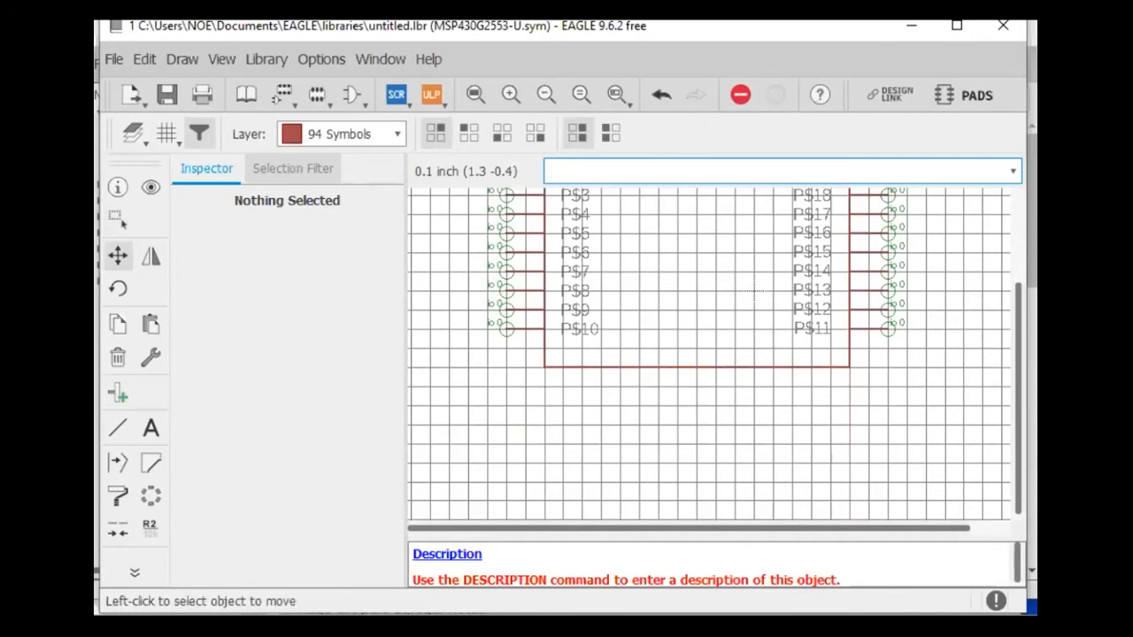
pyautogui.moveTo(1018, 368); pyautogui.dragTo(1018, 271)
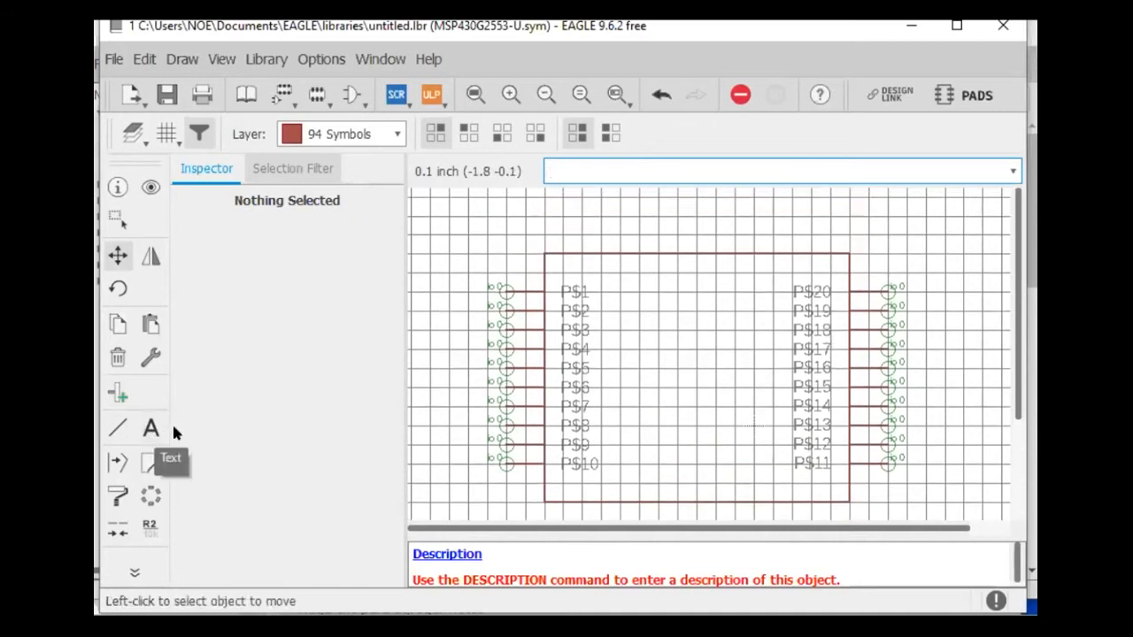
# - Place the text MSP430 at size 0.07 on layer 94 Symbols inside the outline, near its top edge
pyautogui.click(151, 431)
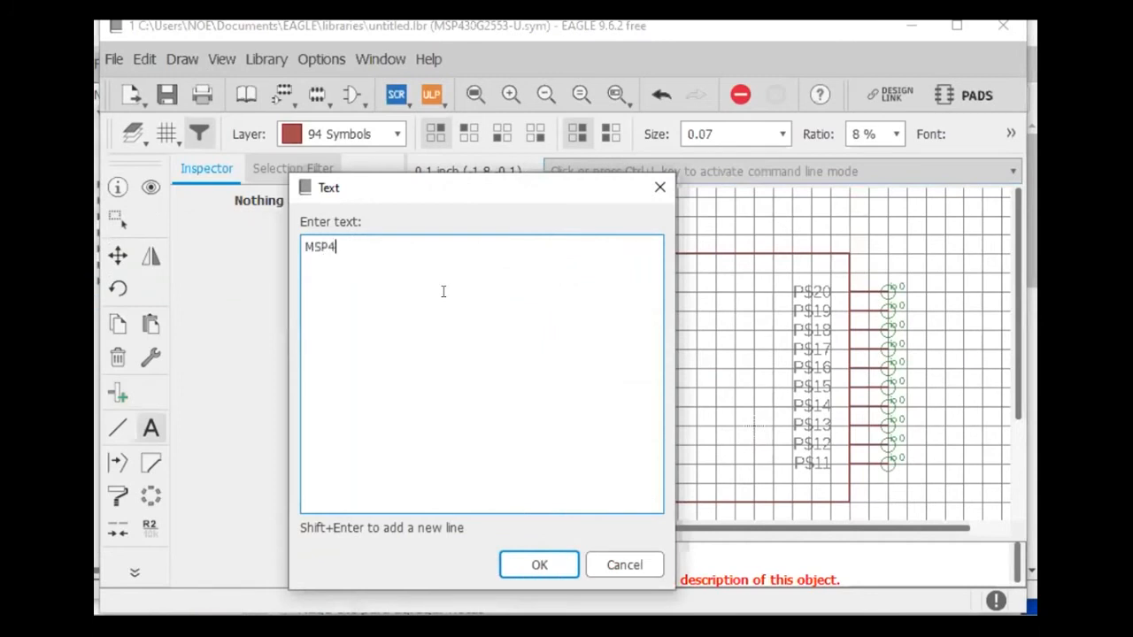
pyautogui.click(538, 564)
pyautogui.click(671, 274)
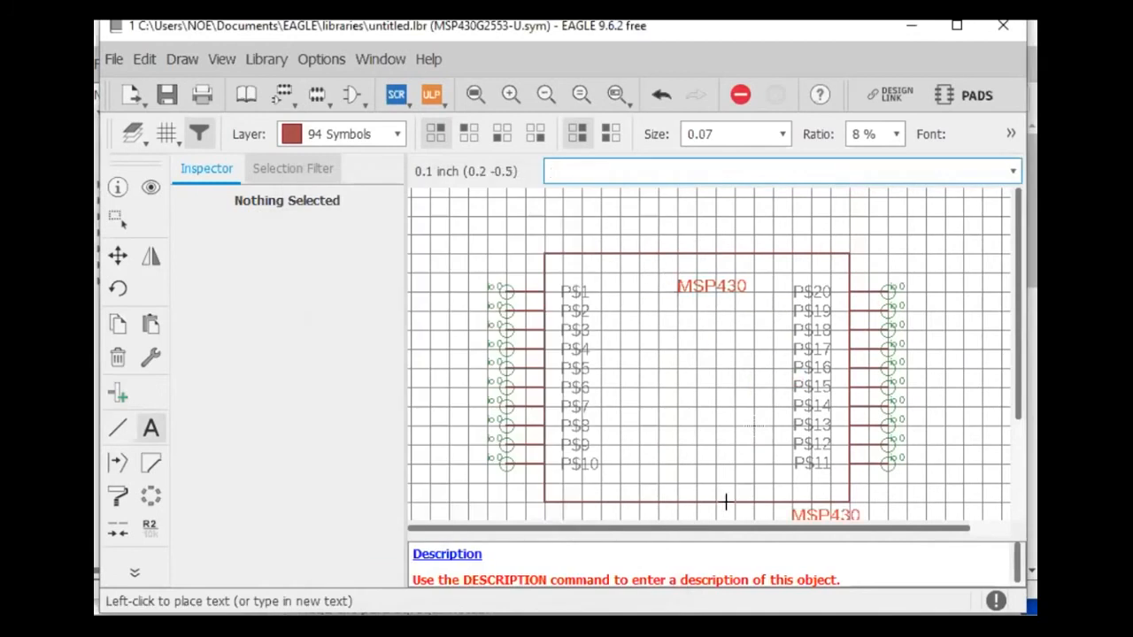
pyautogui.press('Escape')
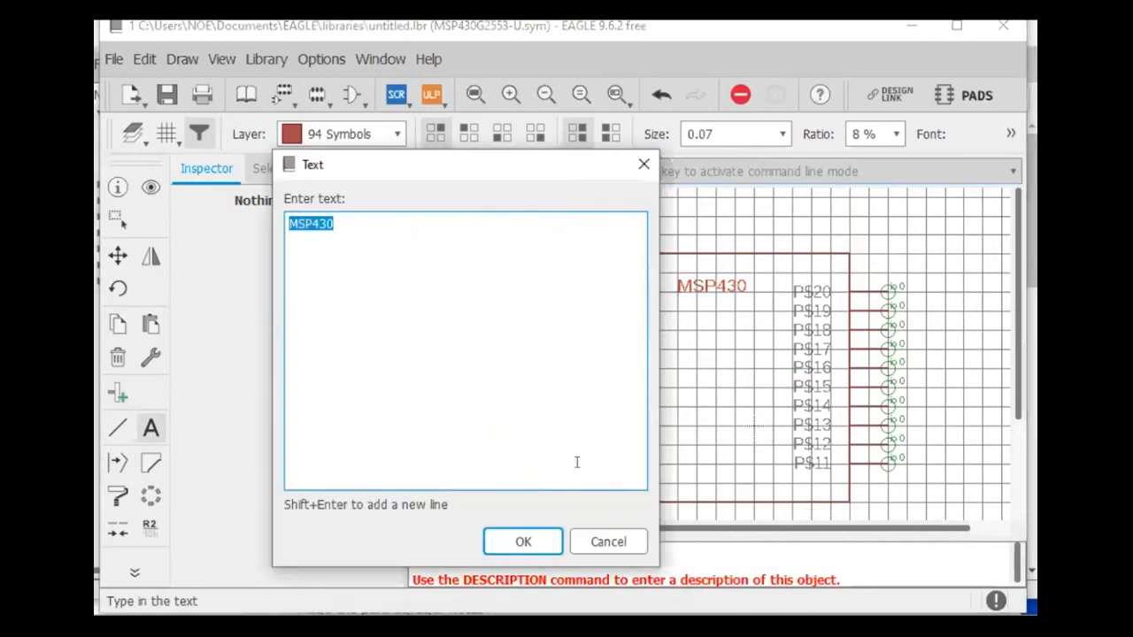
pyautogui.click(607, 543)
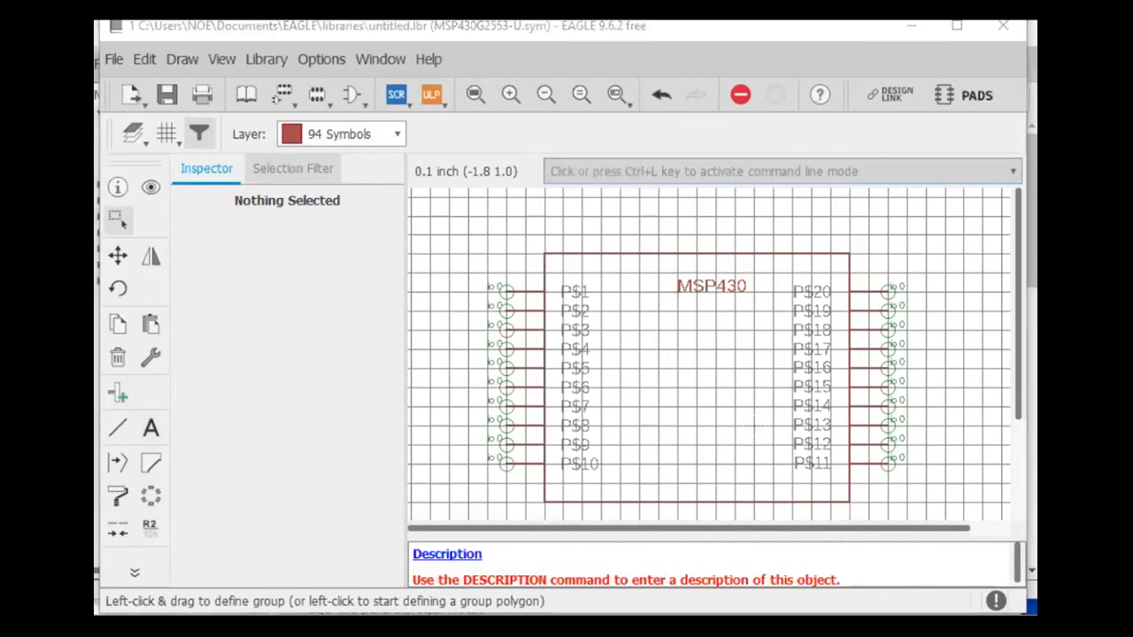
# - Switch to the browser, look through the related MSP430G2553 pinout images and open the MSP-EXP430G2 LaunchPad pinout from swarthmore.edu
pyautogui.click(216, 576)
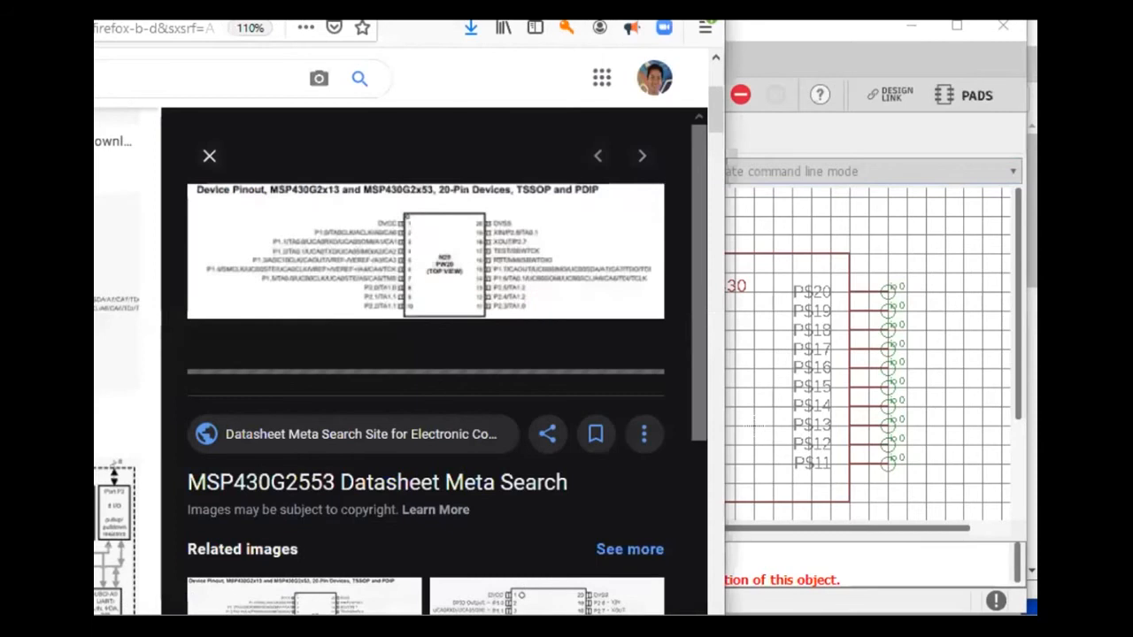
pyautogui.scroll(-3, 115, 354)
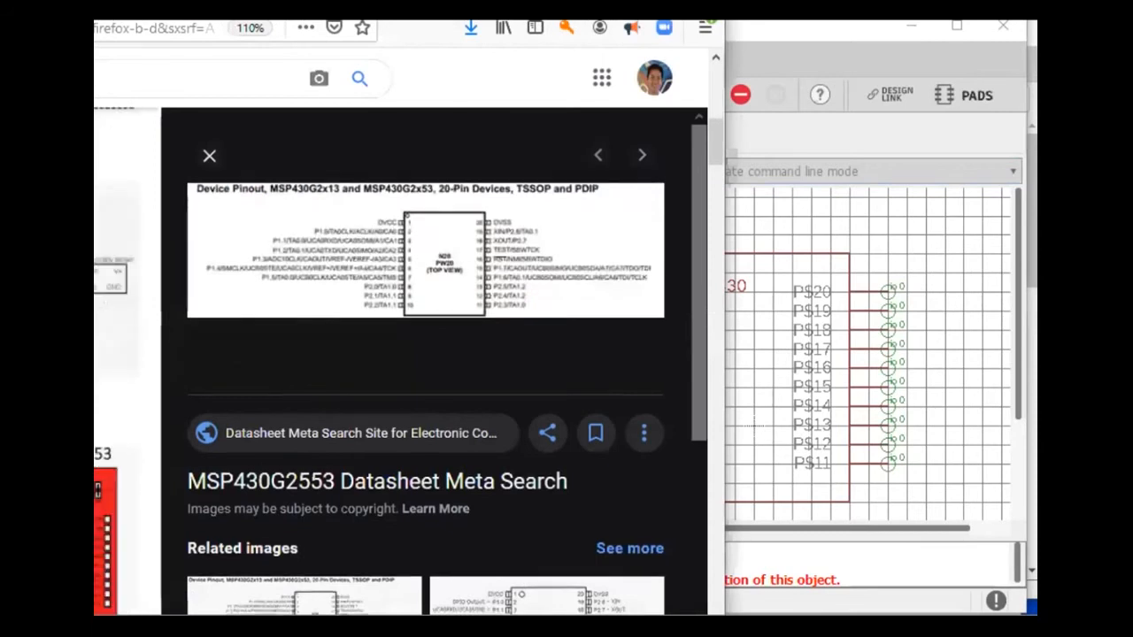
pyautogui.scroll(-10, 425, 362)
pyautogui.scroll(-2, 425, 363)
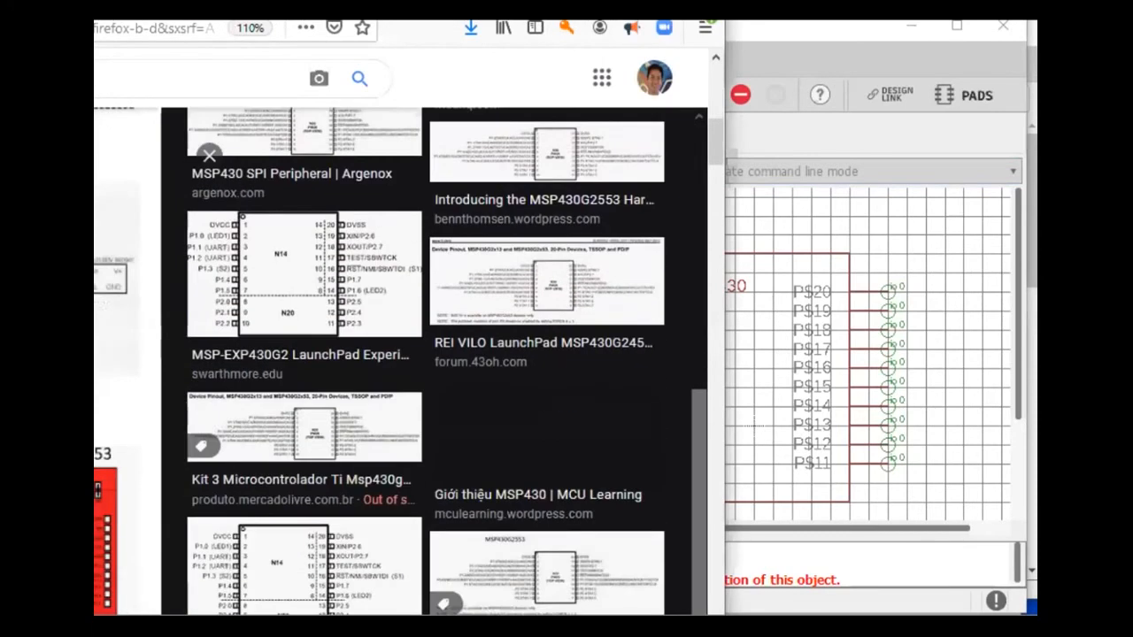
pyautogui.scroll(-3, 425, 363)
pyautogui.scroll(3, 425, 363)
pyautogui.scroll(5, 425, 363)
pyautogui.scroll(-3, 425, 363)
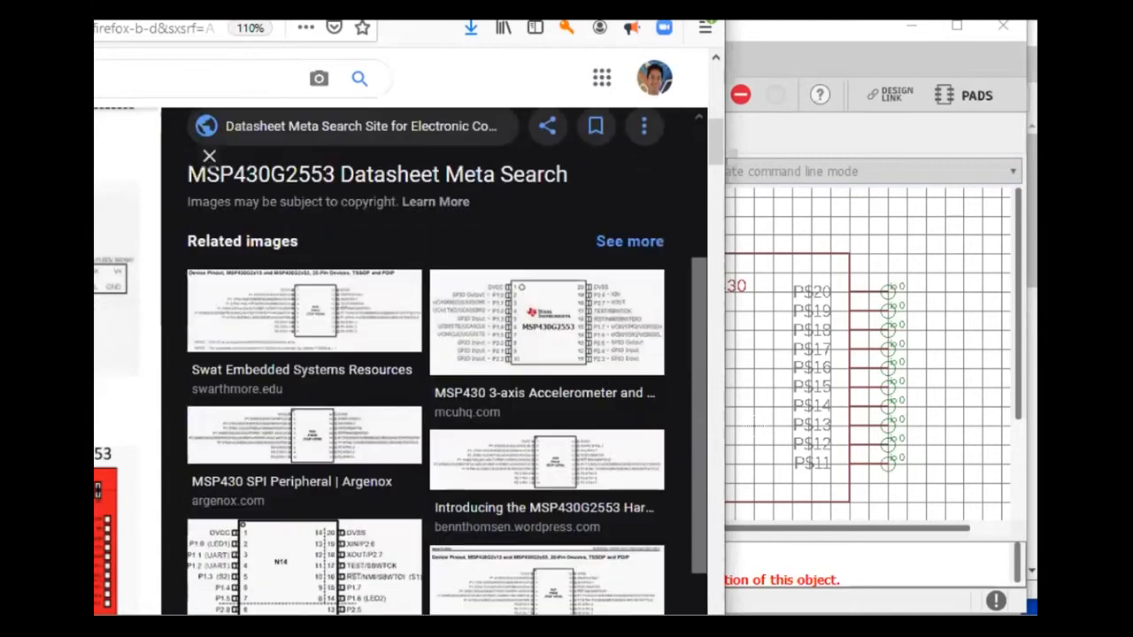
pyautogui.scroll(-2, 280, 552)
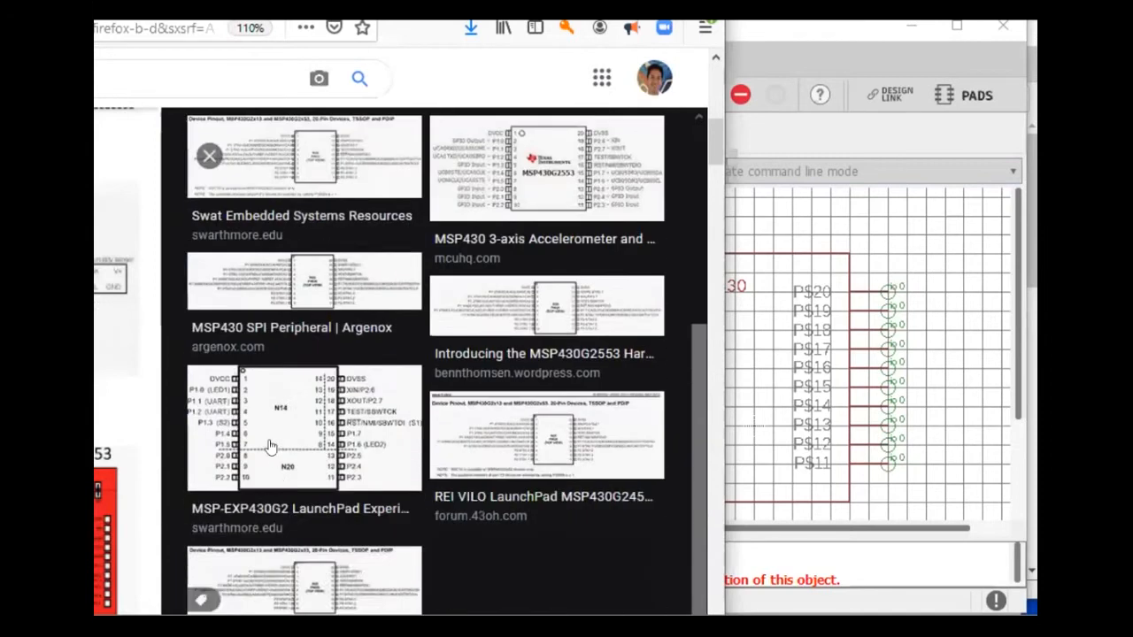
pyautogui.click(270, 447)
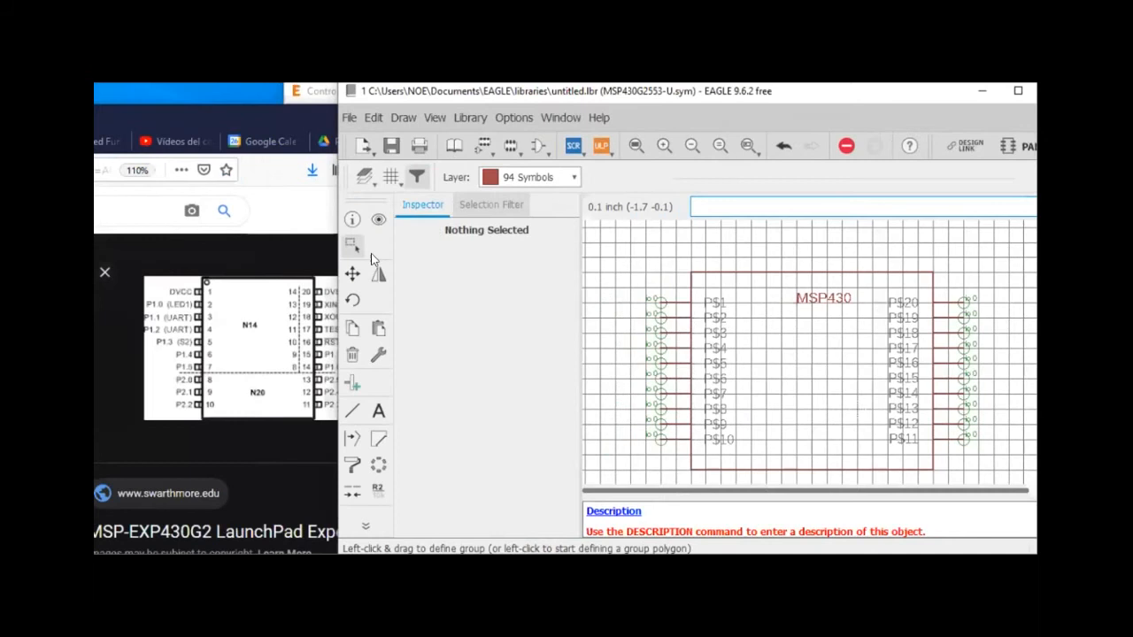
# - Rename the top two pins on the symbol's left side to DVCC and P1.0, following the pinout image
pyautogui.click(382, 488)
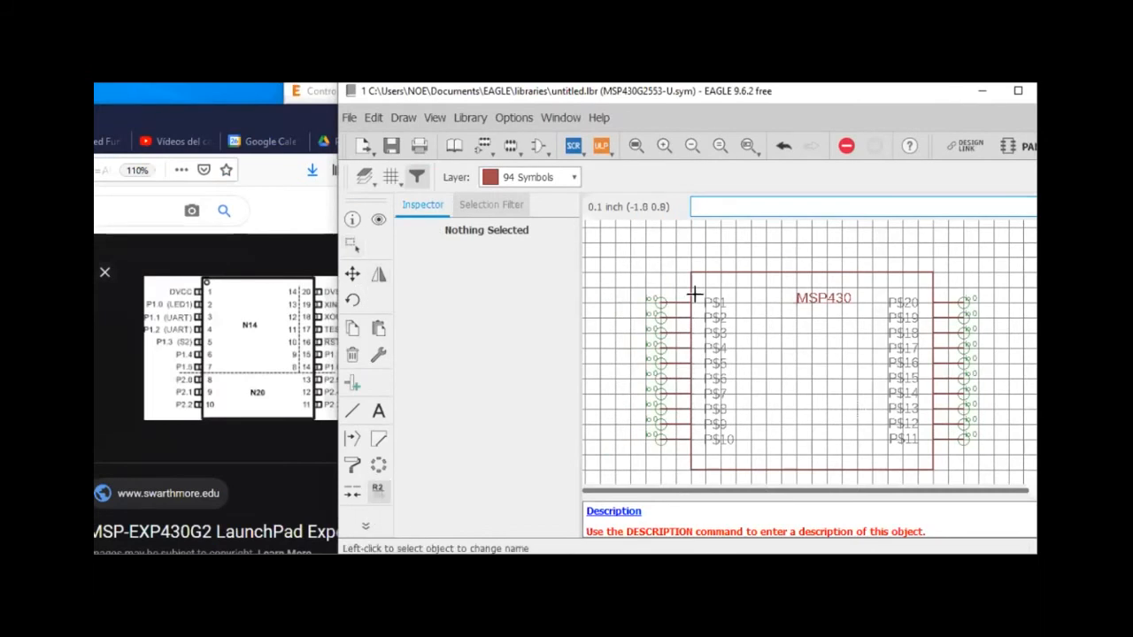
pyautogui.click(659, 307)
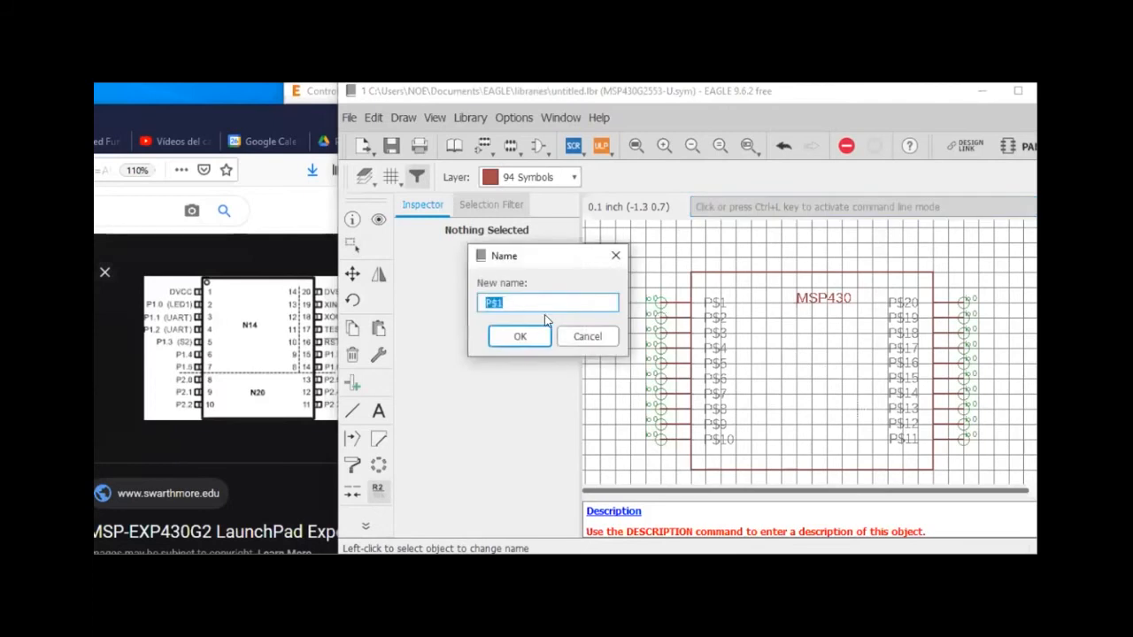
pyautogui.write('DVCC')
pyautogui.click(520, 337)
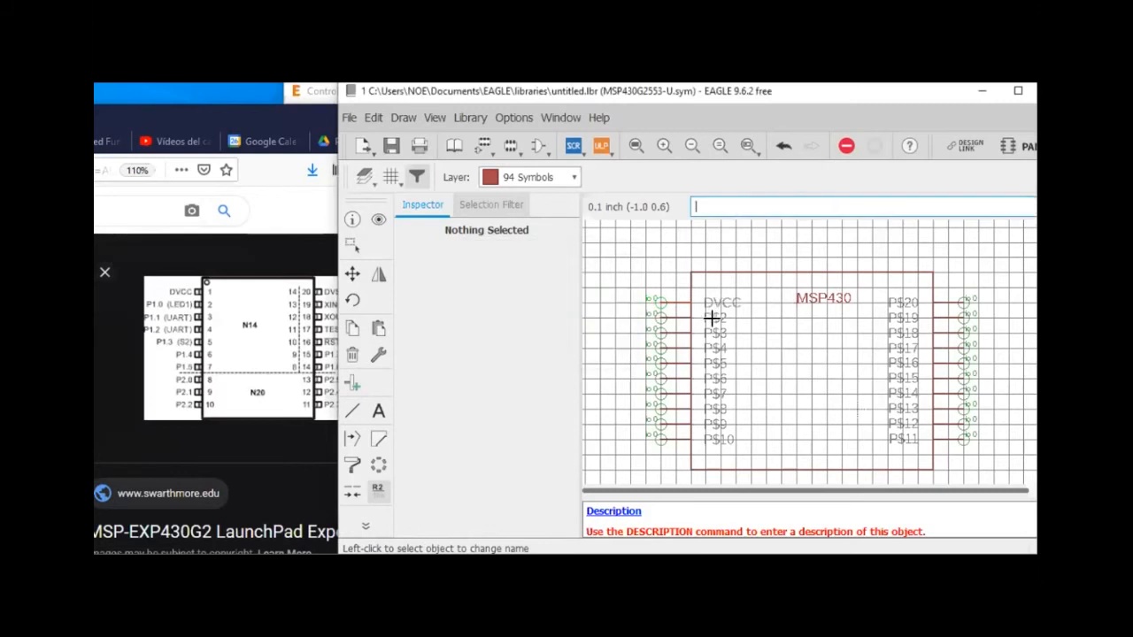
pyautogui.click(661, 321)
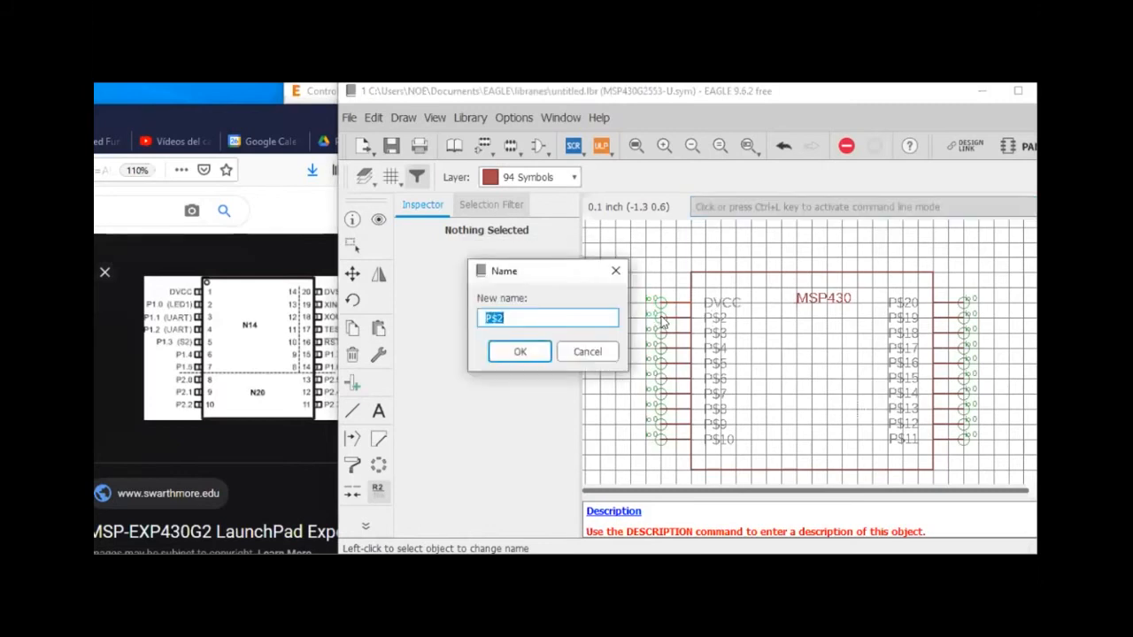
pyautogui.write('P1.0')
pyautogui.click(522, 350)
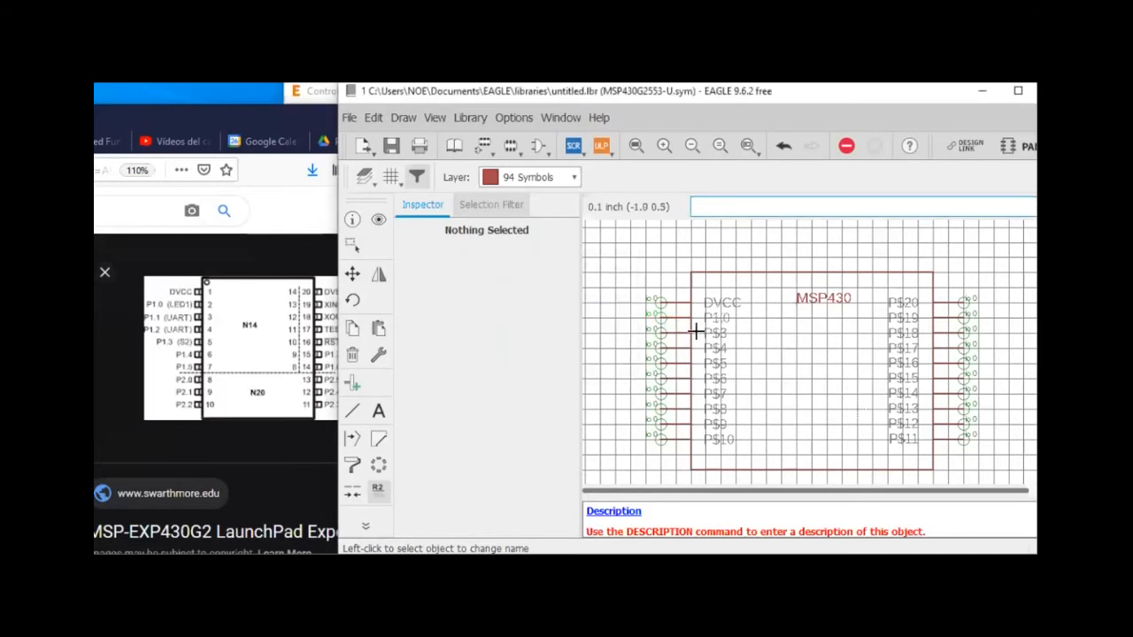
# - Rename the third and fourth pins on the left side to P1.1 and P1.2
pyautogui.click(653, 337)
pyautogui.write('P1.1')
pyautogui.press('Return')
pyautogui.click(660, 348)
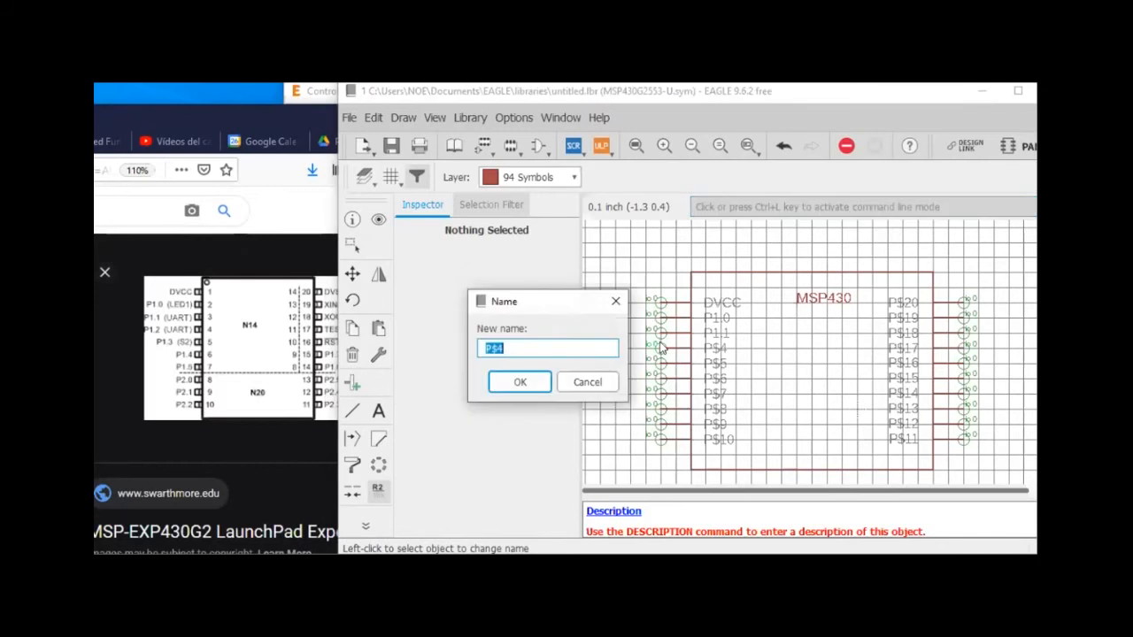
pyautogui.write('P1.2')
pyautogui.press('Return')
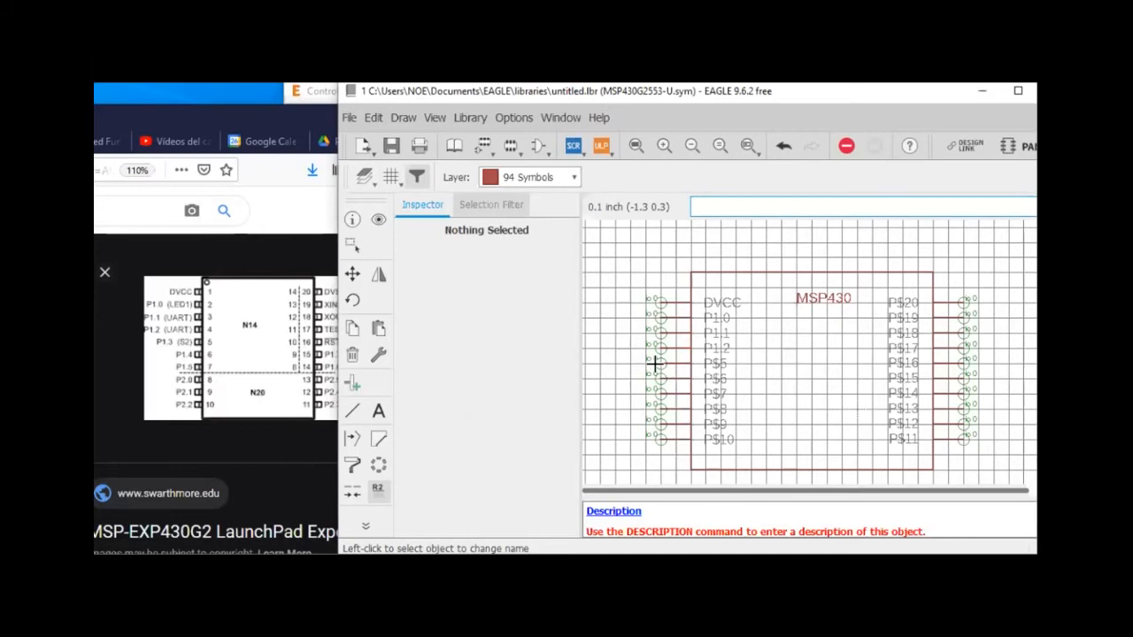
# - Rename the fifth and sixth pins on the symbol's left side to P1.3 and P1.4
pyautogui.click(657, 363)
pyautogui.write('P1')
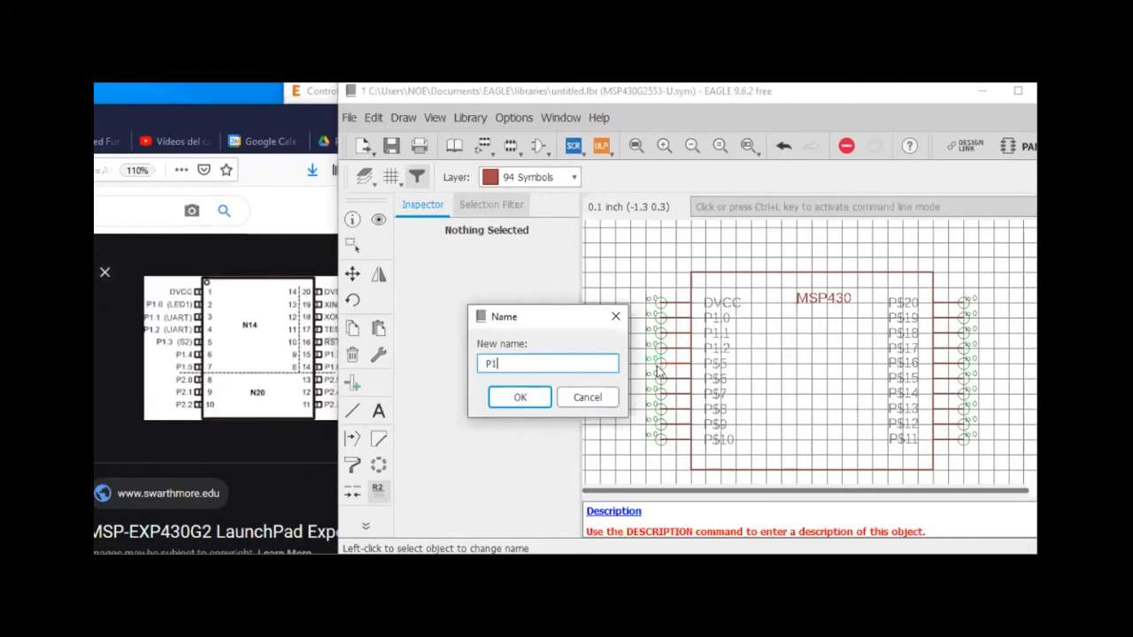
pyautogui.write('.3')
pyautogui.press('Return')
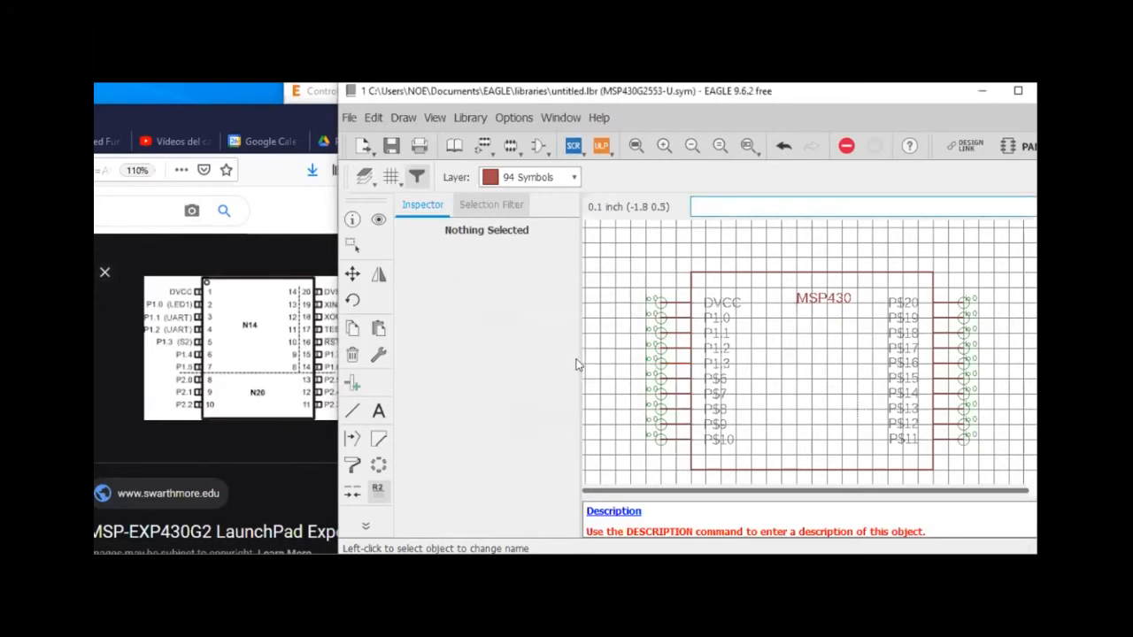
pyautogui.click(655, 377)
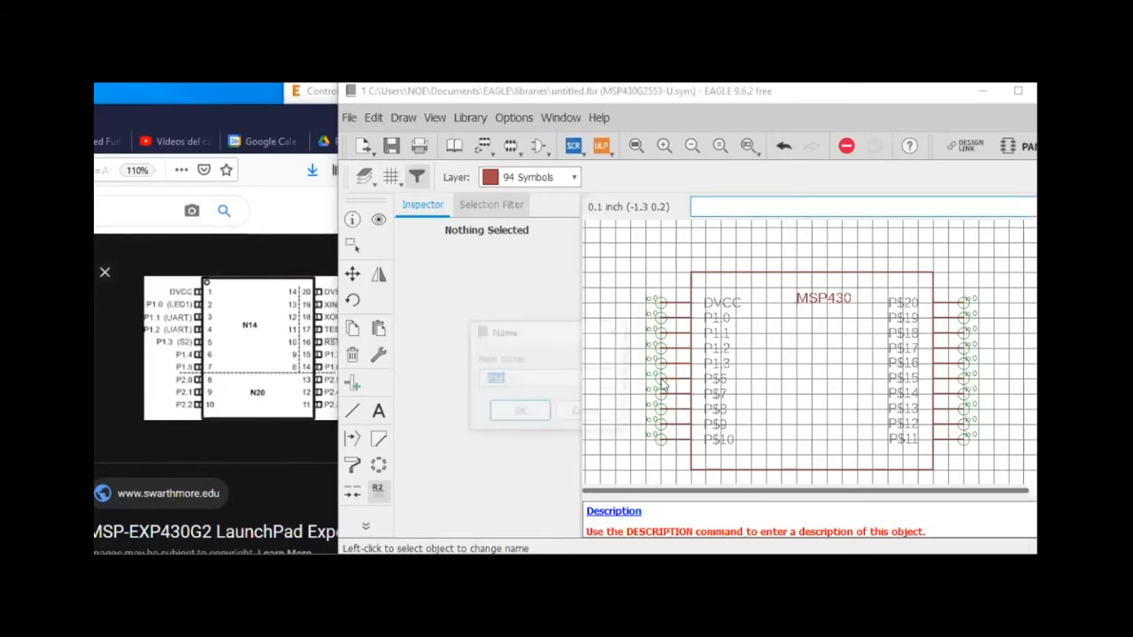
pyautogui.write('P')
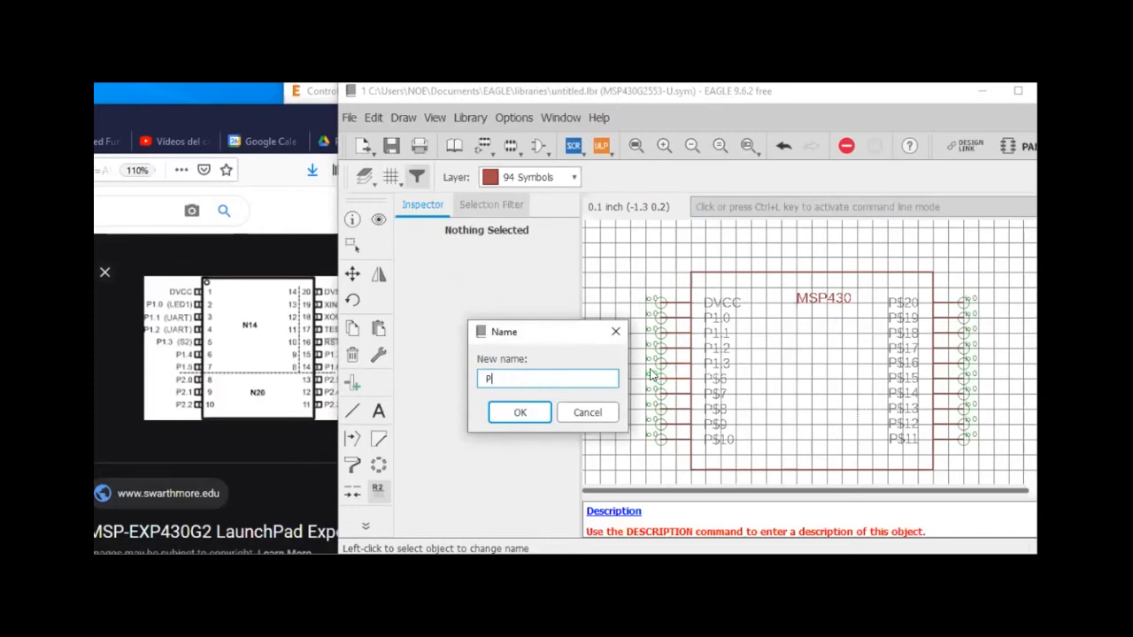
pyautogui.write('1.4')
pyautogui.press('Return')
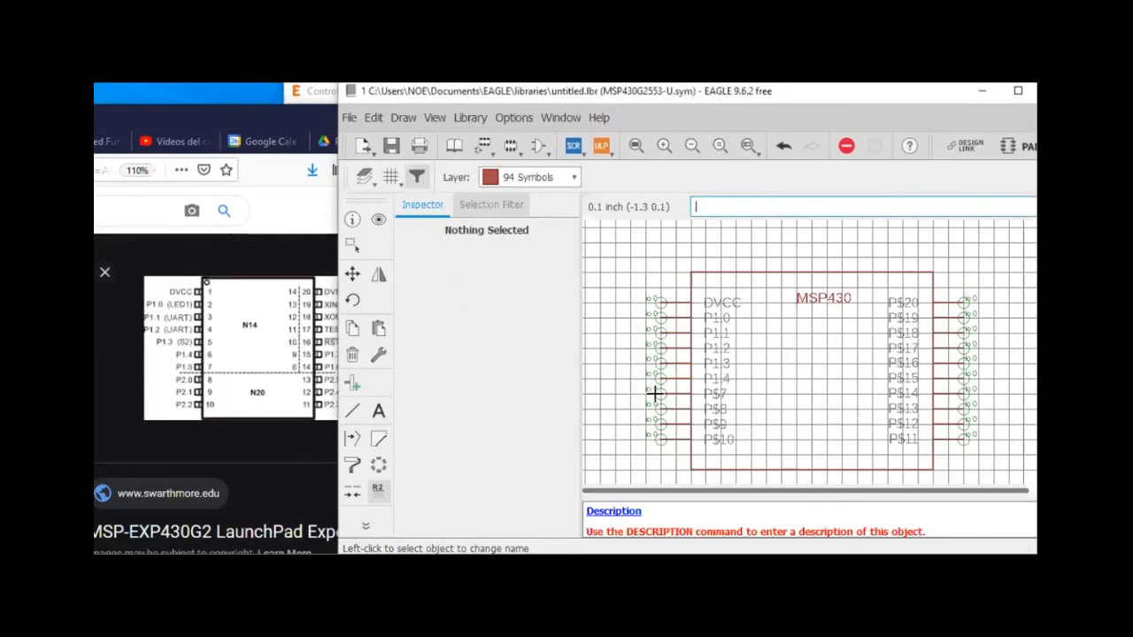
# - Rename the seventh and eighth pins on the symbol's left side to P1.5 and P2.0
pyautogui.click(657, 393)
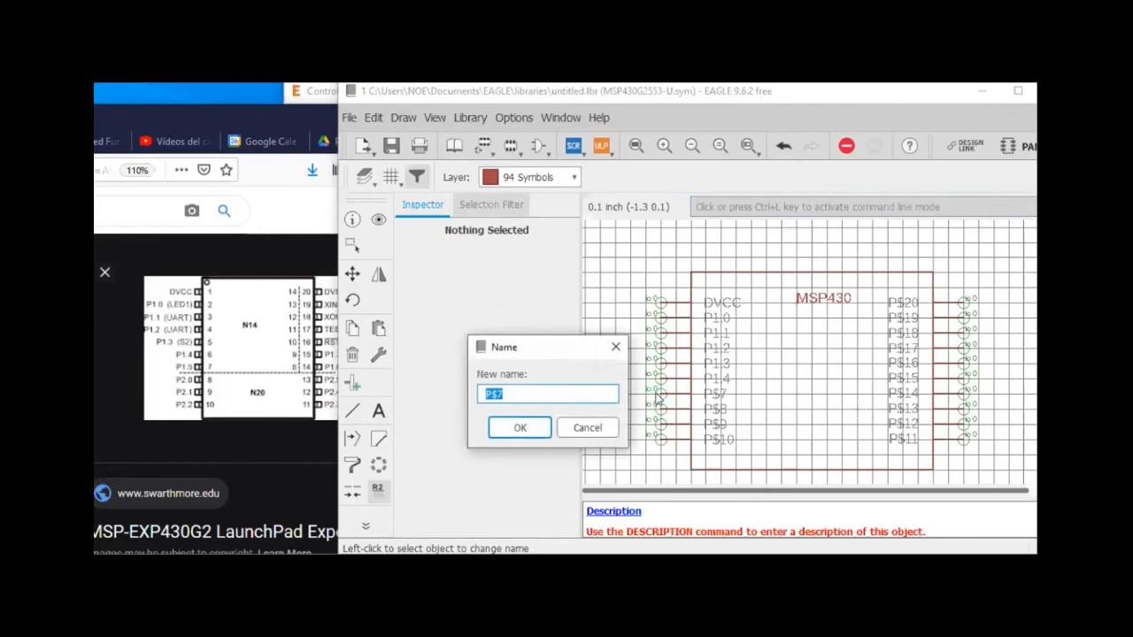
pyautogui.write('P1.5')
pyautogui.press('Return')
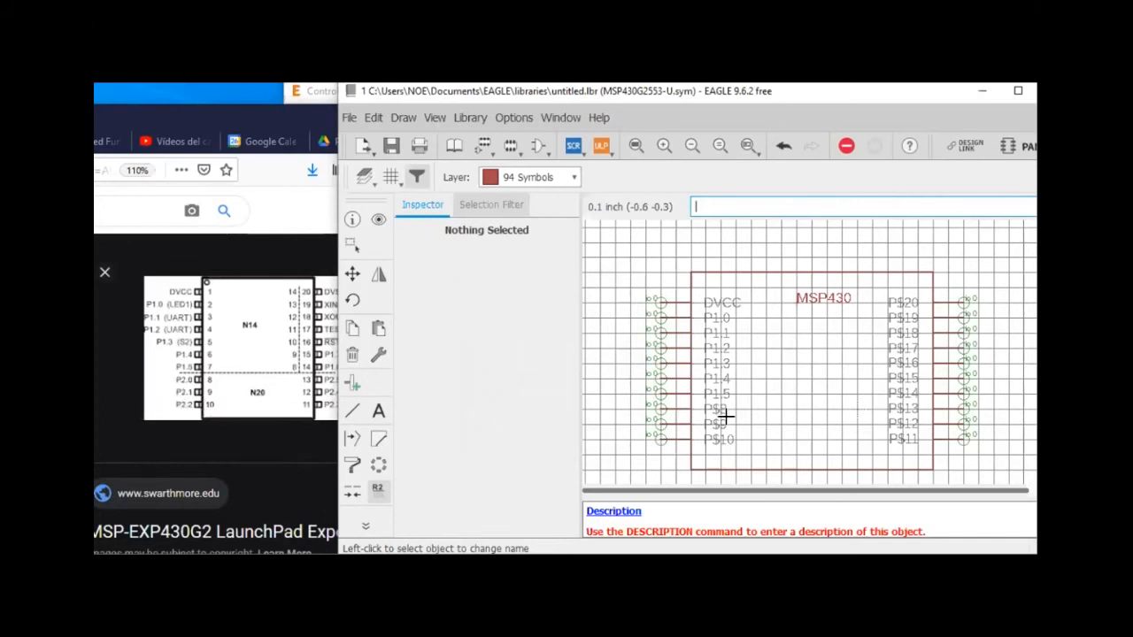
pyautogui.click(662, 408)
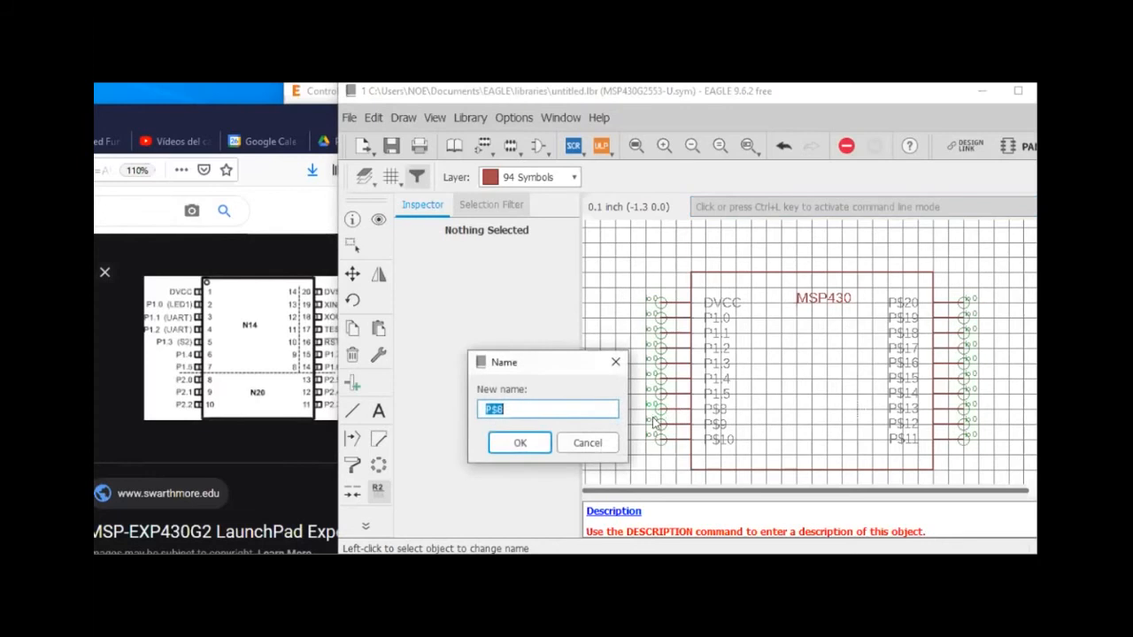
pyautogui.write('P')
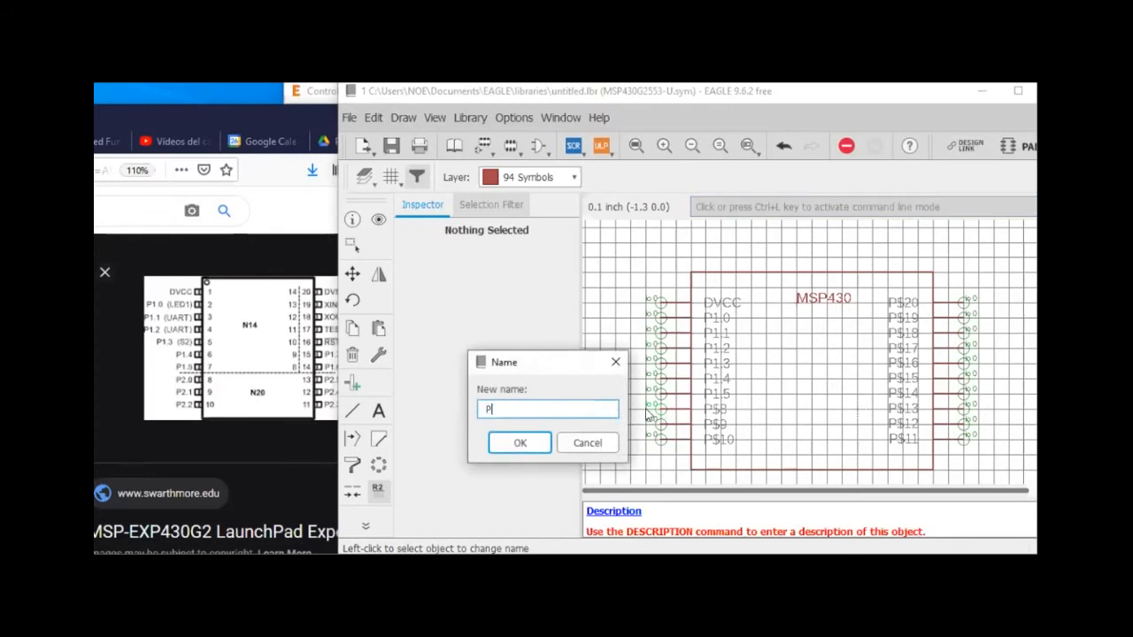
pyautogui.write('2.0')
pyautogui.press('Return')
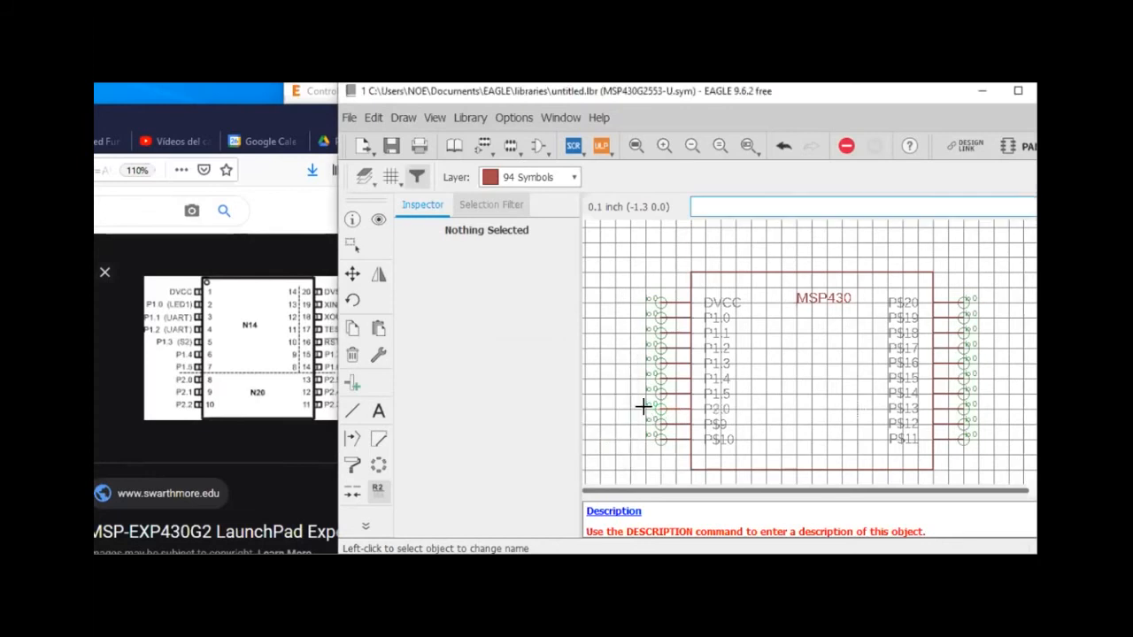
# - Rename the bottom two pins on the symbol's left side to P2.1 and P2.2
pyautogui.click(660, 426)
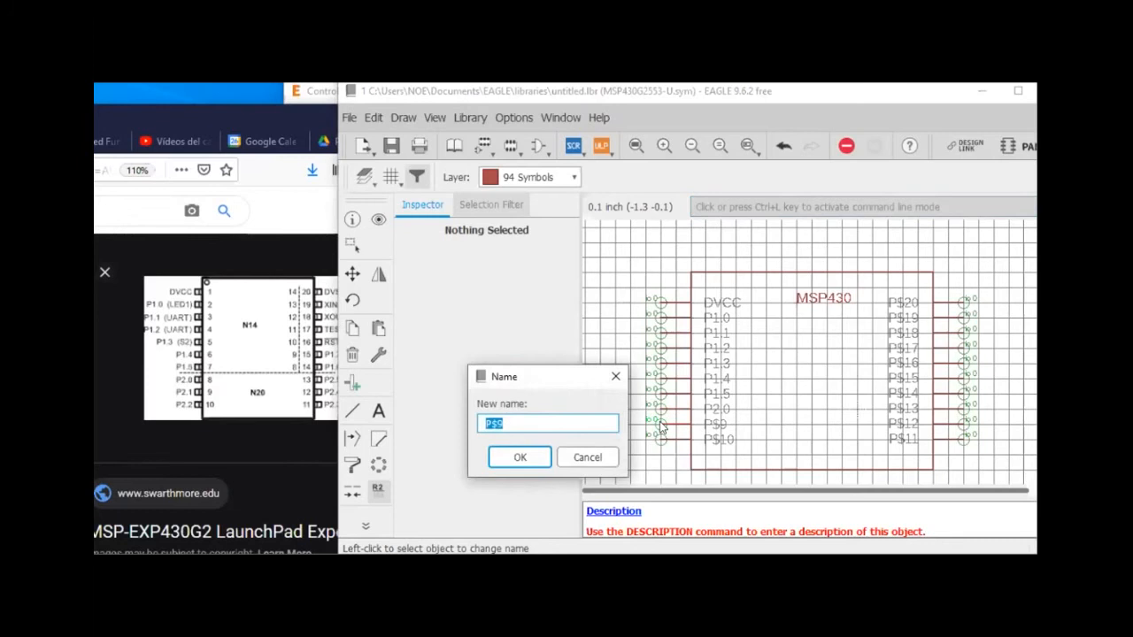
pyautogui.write('P2.1')
pyautogui.press('Return')
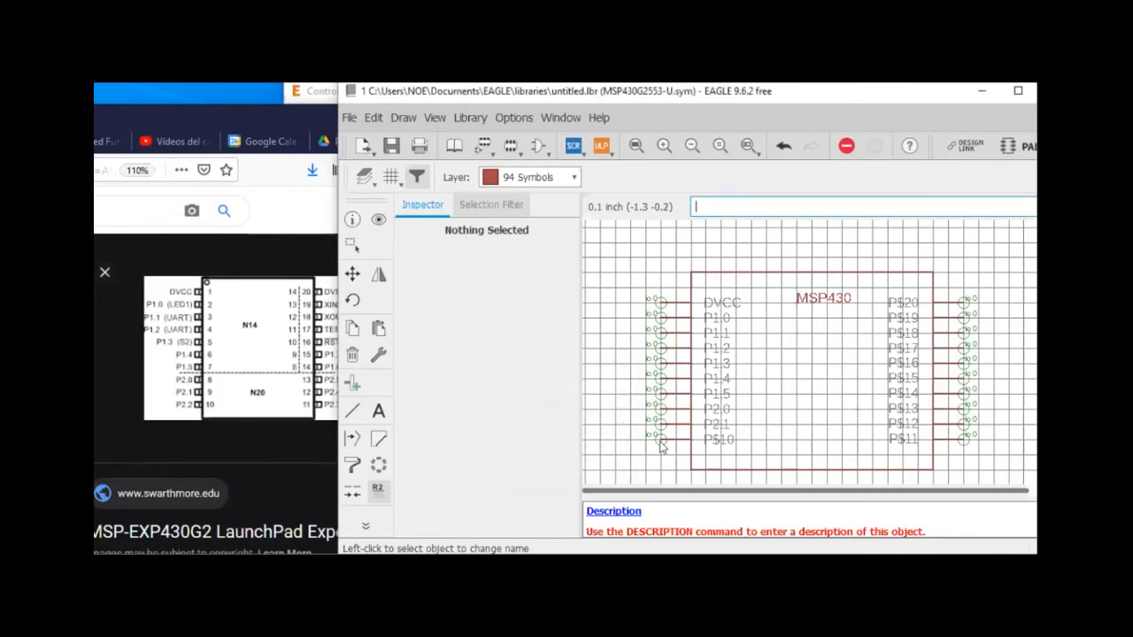
pyautogui.click(661, 447)
pyautogui.write('P2.2')
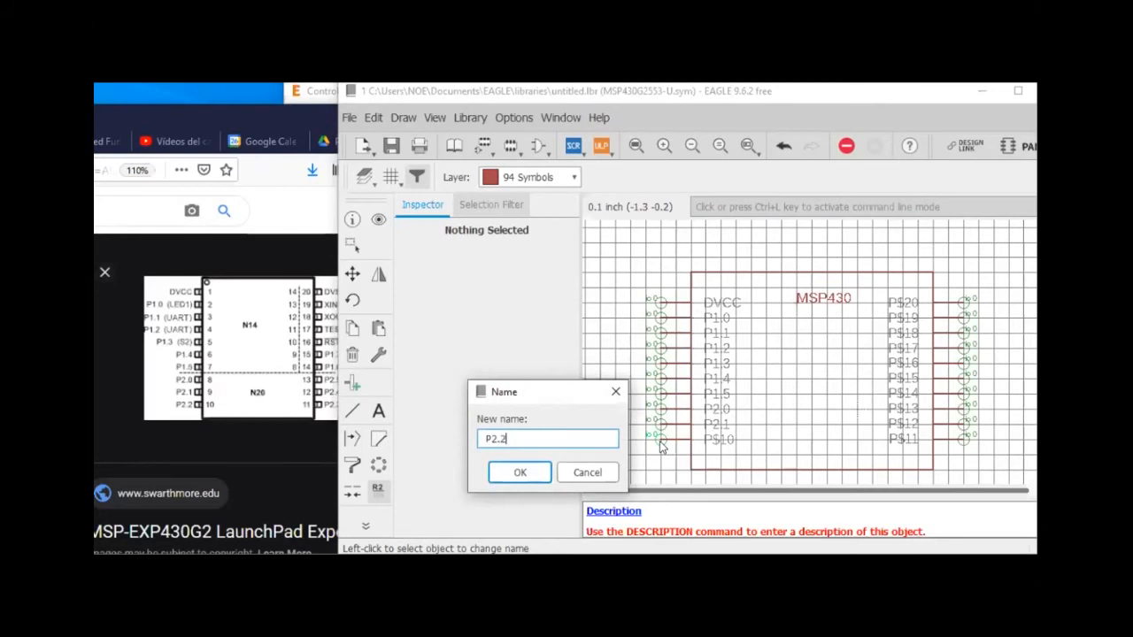
pyautogui.press('Return')
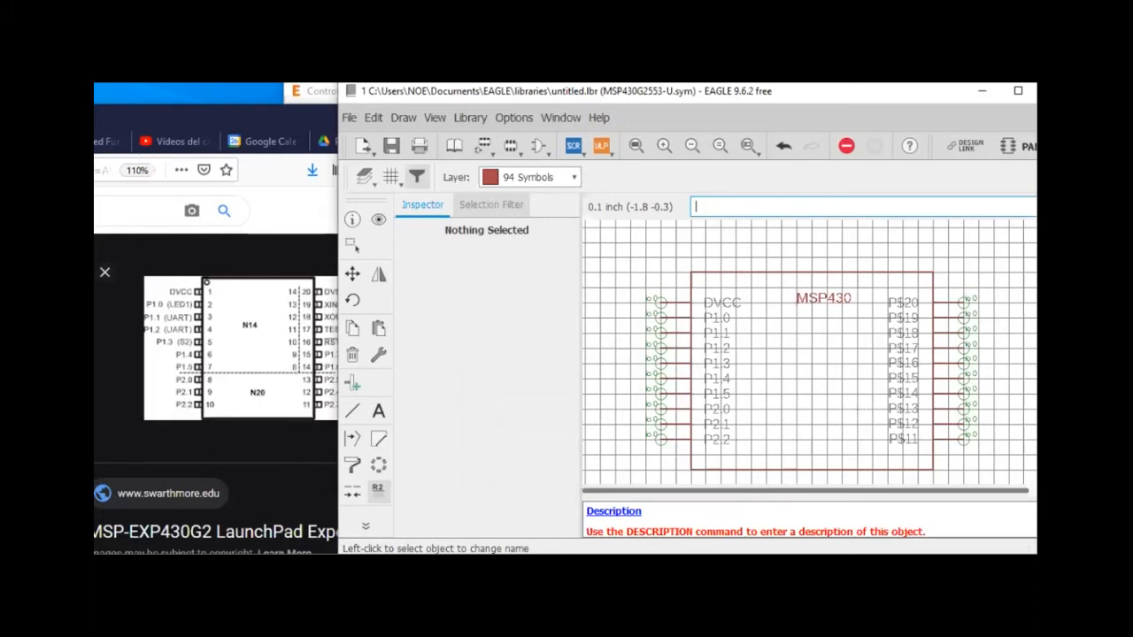
# - Switch to the browser, shift its window to expose the pinout's right-hand labels beside the symbol editor, and return to EAGLE
pyautogui.hotkey('alt', 'Tab')
pyautogui.moveTo(372, 117); pyautogui.dragTo(315, 112)
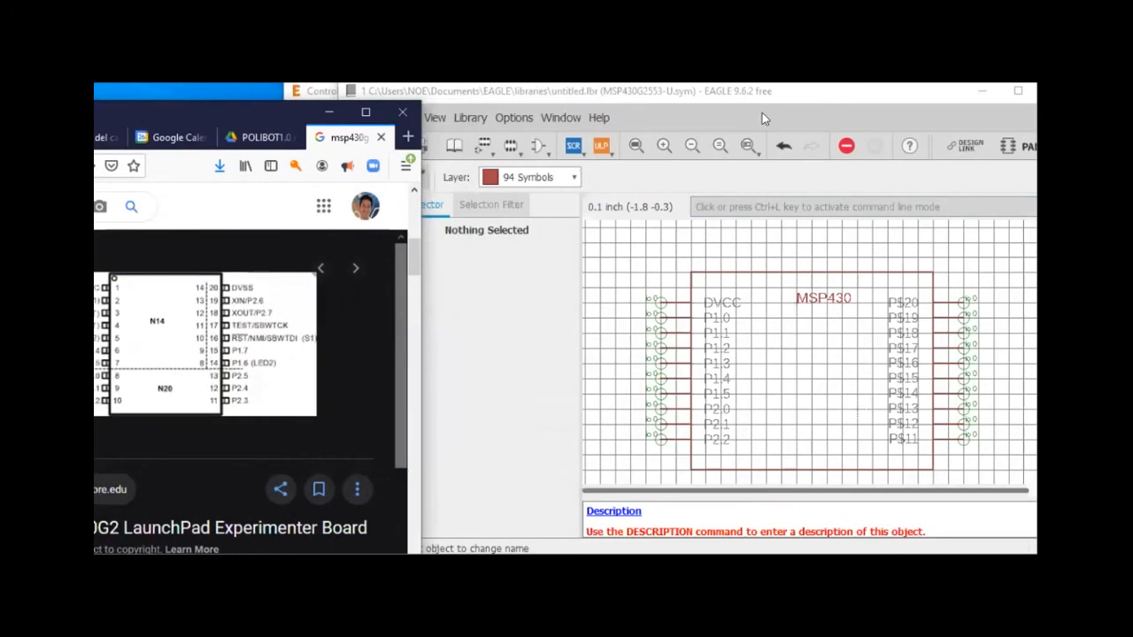
pyautogui.click(753, 112)
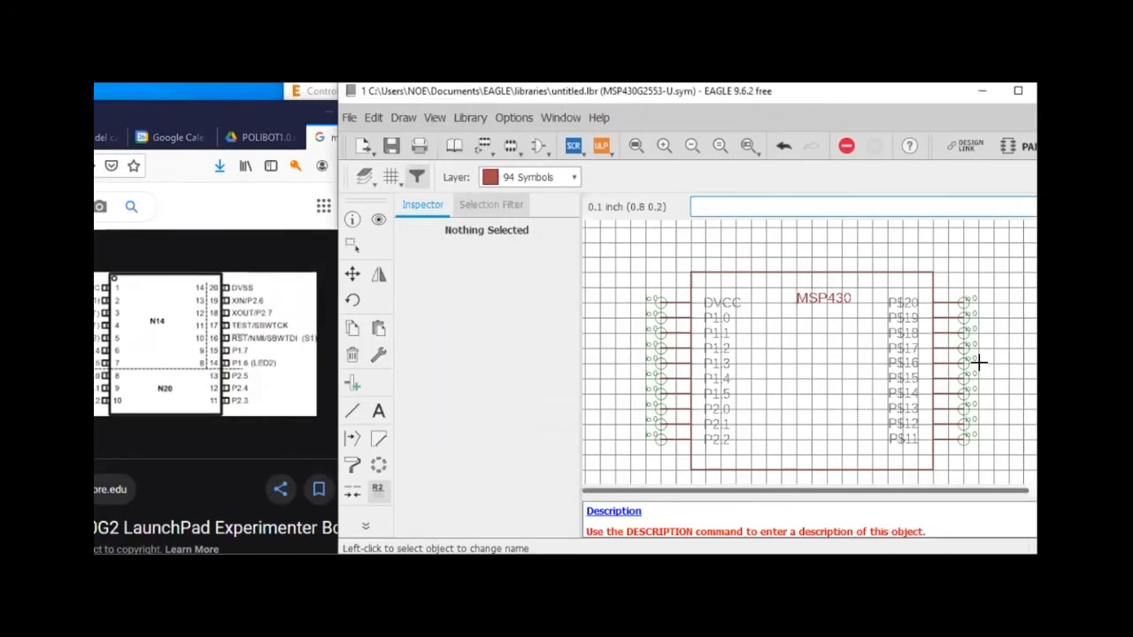
# - Rename the top two pins on the symbol's right side to DVSS and P2.6, following the pinout image
pyautogui.click(959, 304)
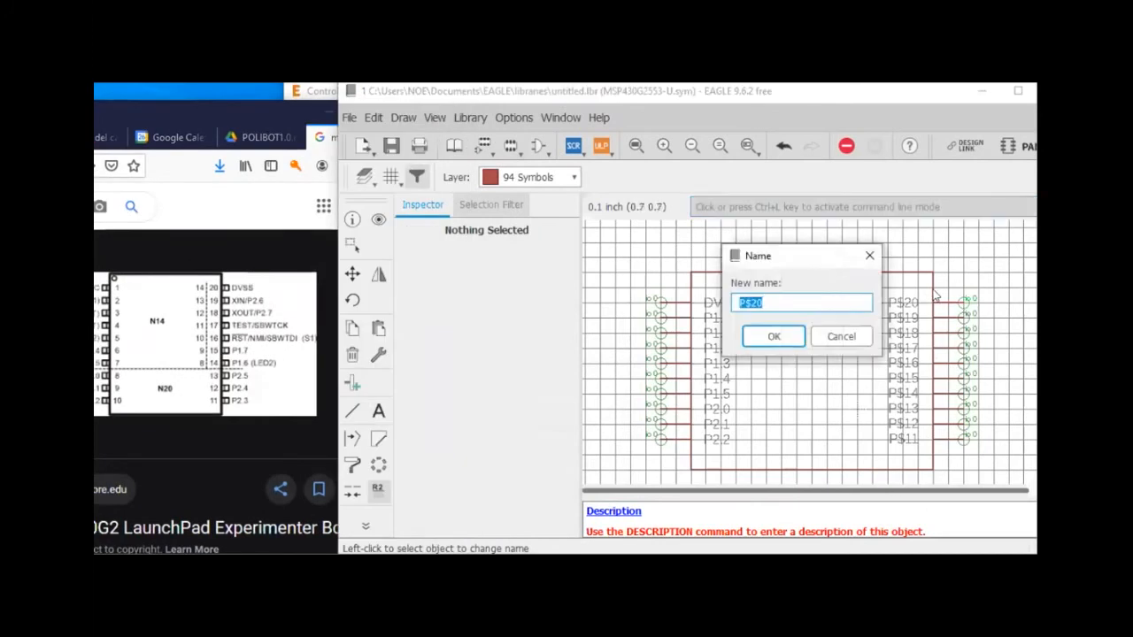
pyautogui.write('DVSS')
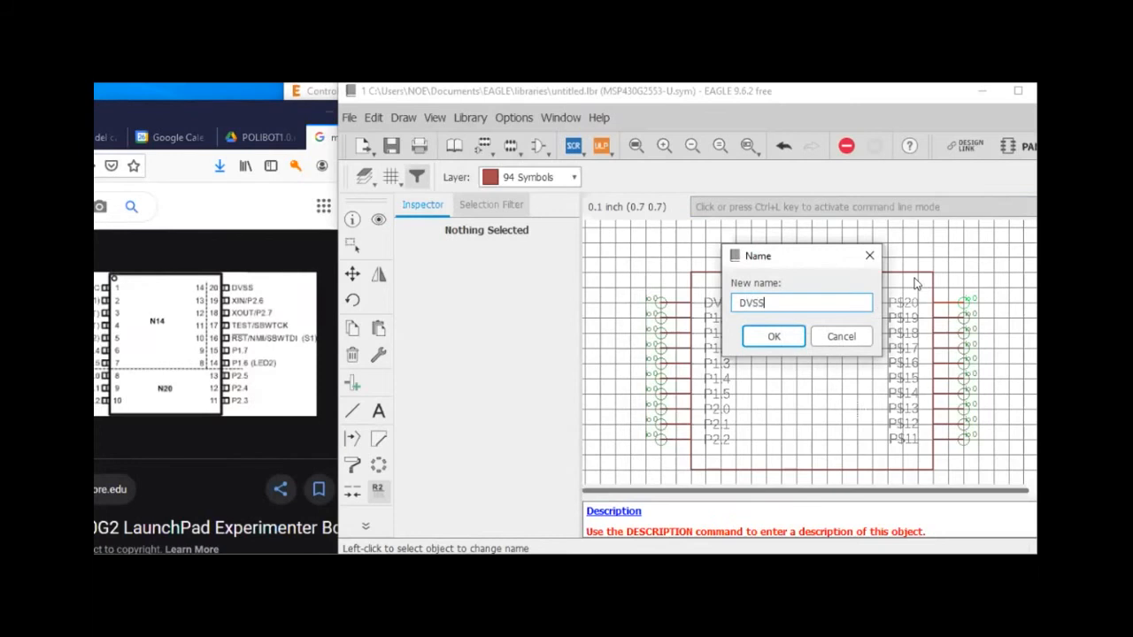
pyautogui.press('Return')
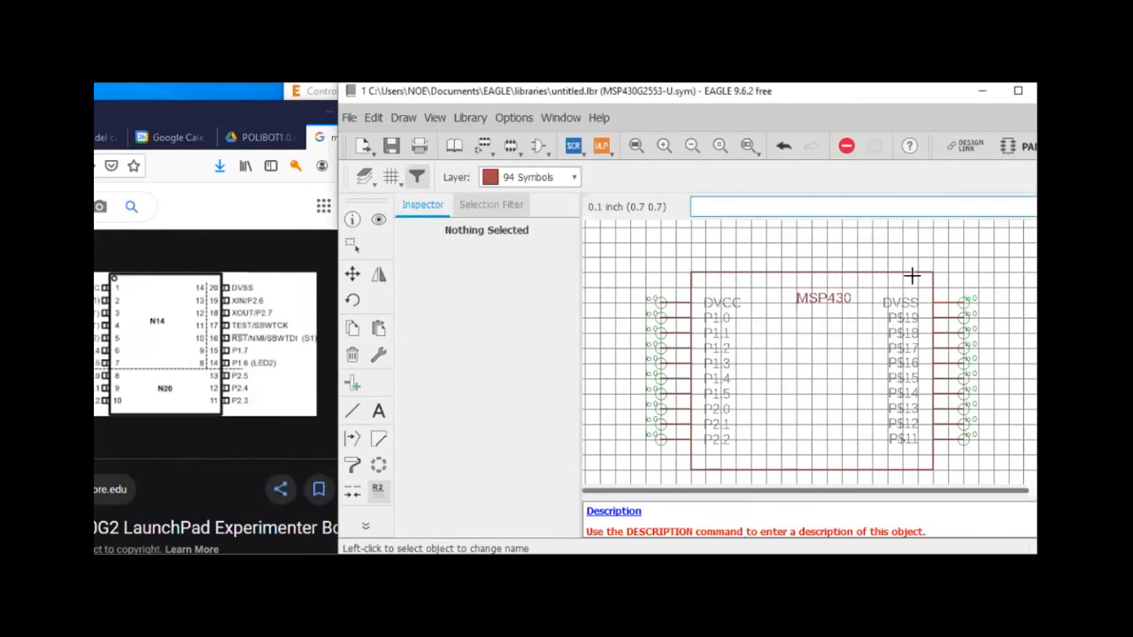
pyautogui.click(963, 320)
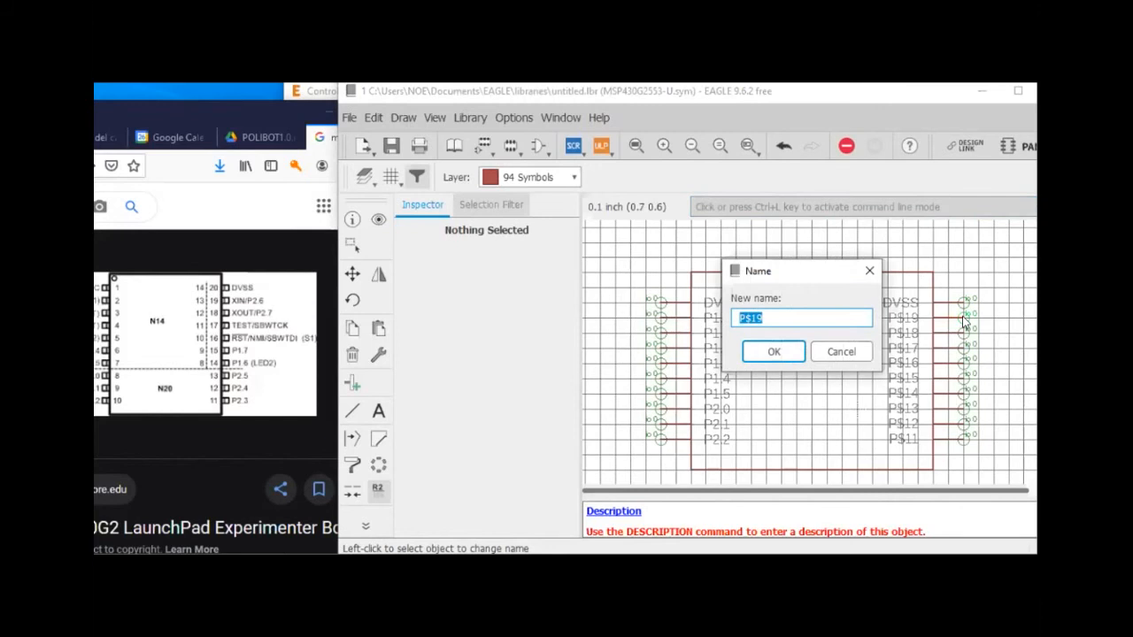
pyautogui.write('P2.6')
pyautogui.press('Return')
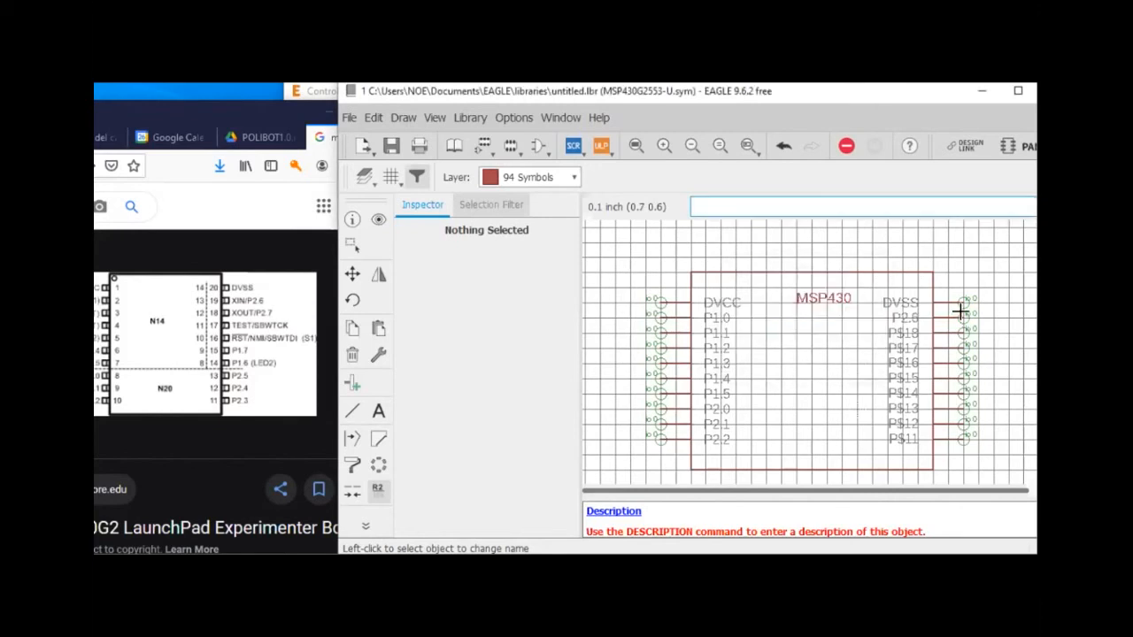
# - Rename the third and fourth pins on the symbol's right side to P2.7 and TEST
pyautogui.click(964, 333)
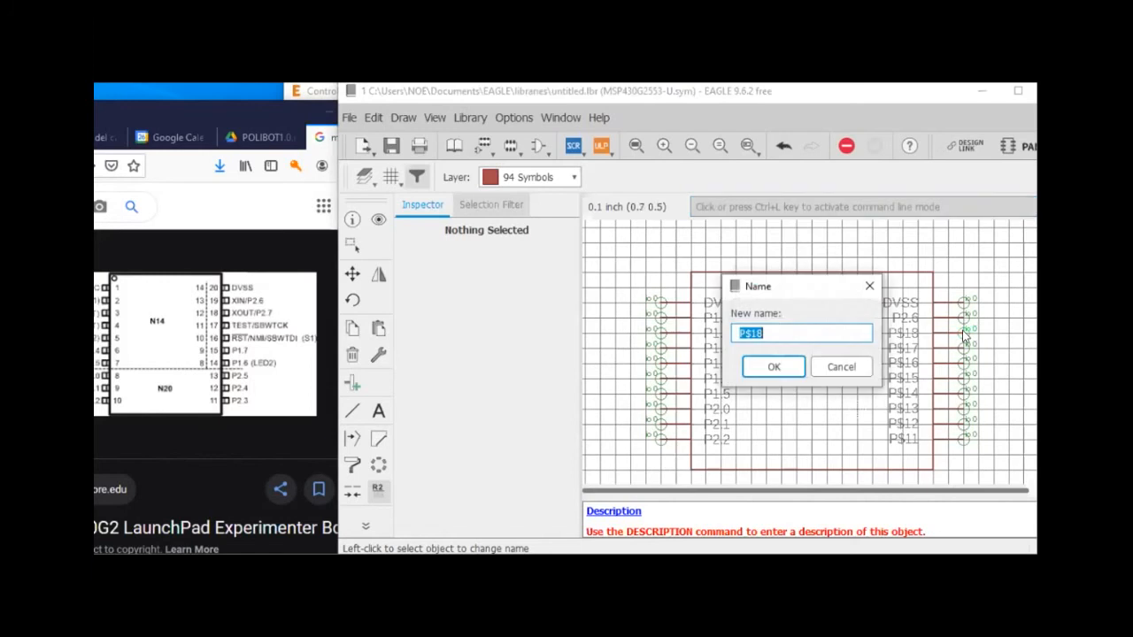
pyautogui.write('P2.7')
pyautogui.press('Return')
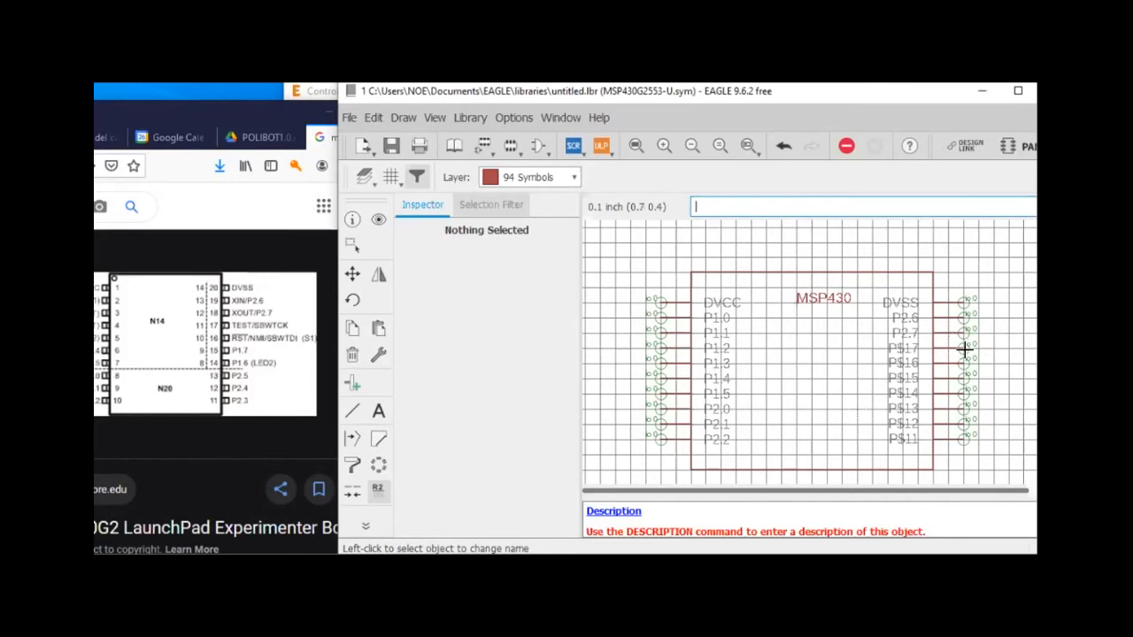
pyautogui.click(964, 348)
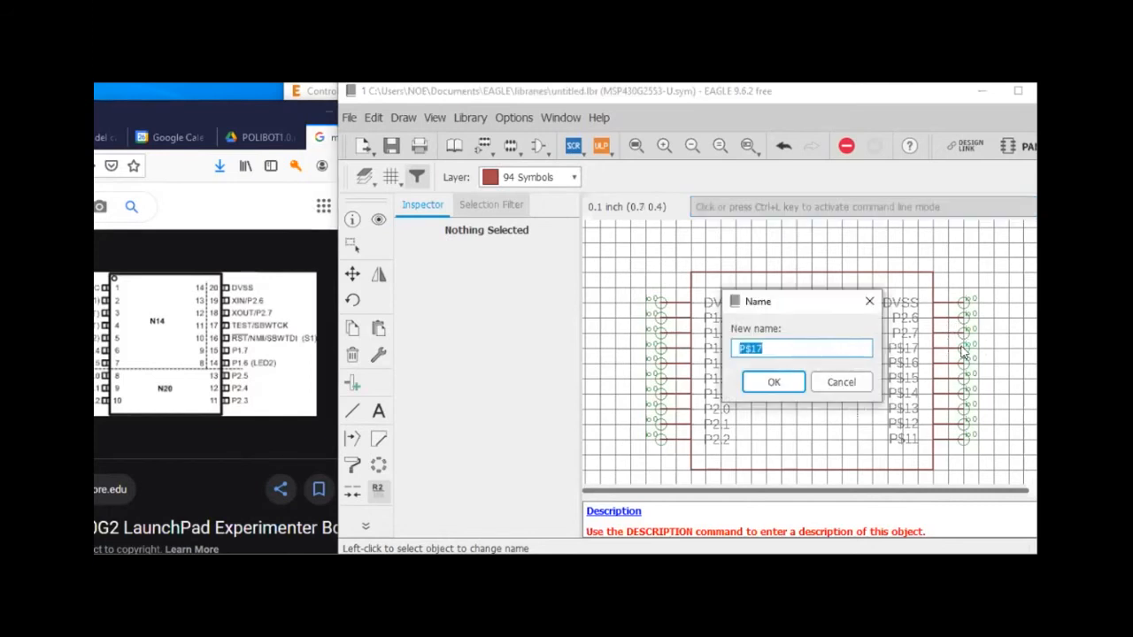
pyautogui.write('TEST')
pyautogui.press('Return')
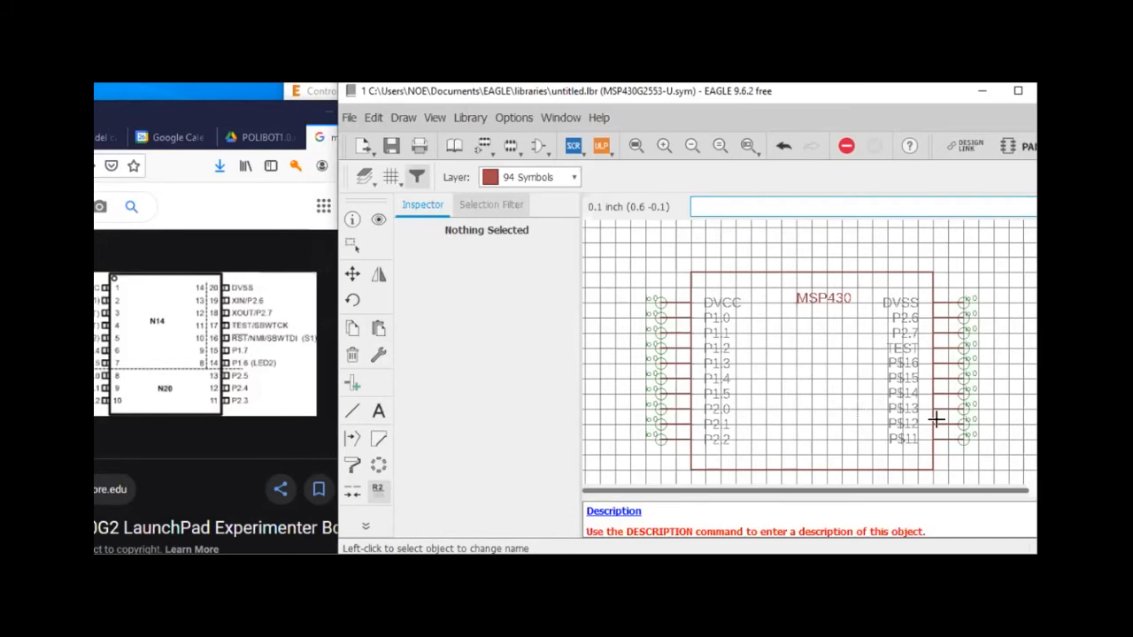
# - Rename the fifth and sixth pins on the symbol's right side to RST and P1.7
pyautogui.click(963, 361)
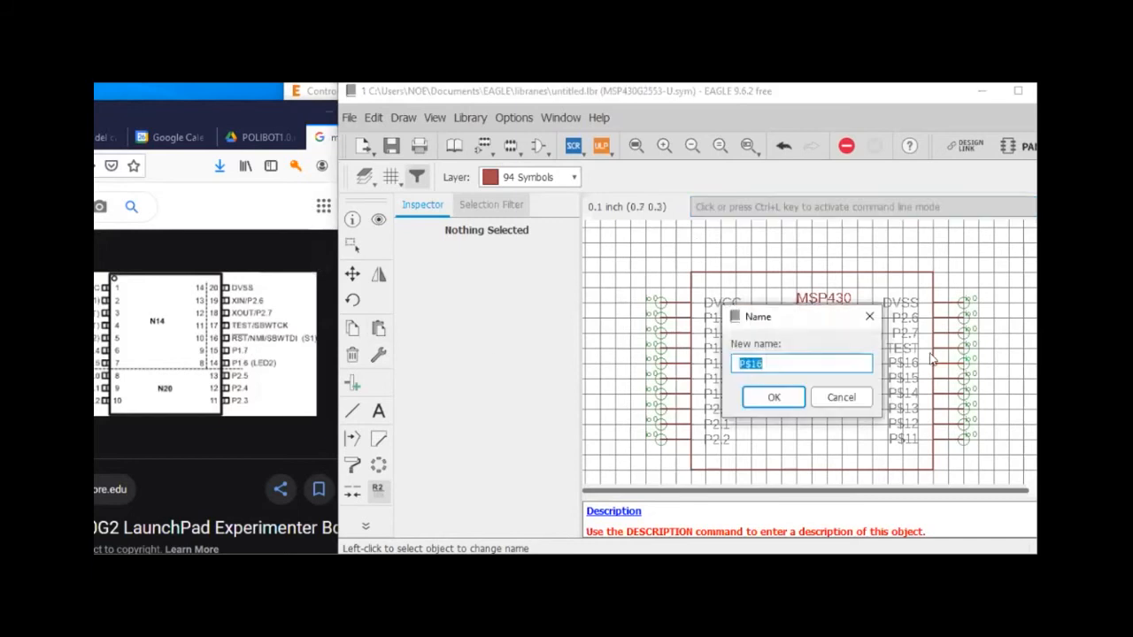
pyautogui.write('RST')
pyautogui.press('Return')
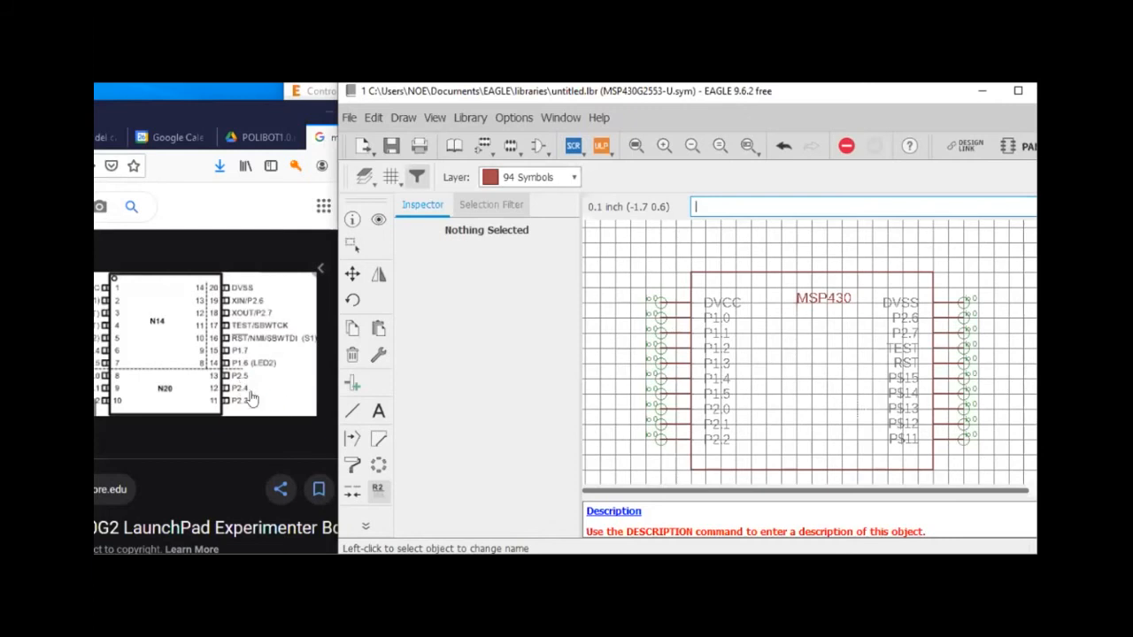
pyautogui.click(962, 378)
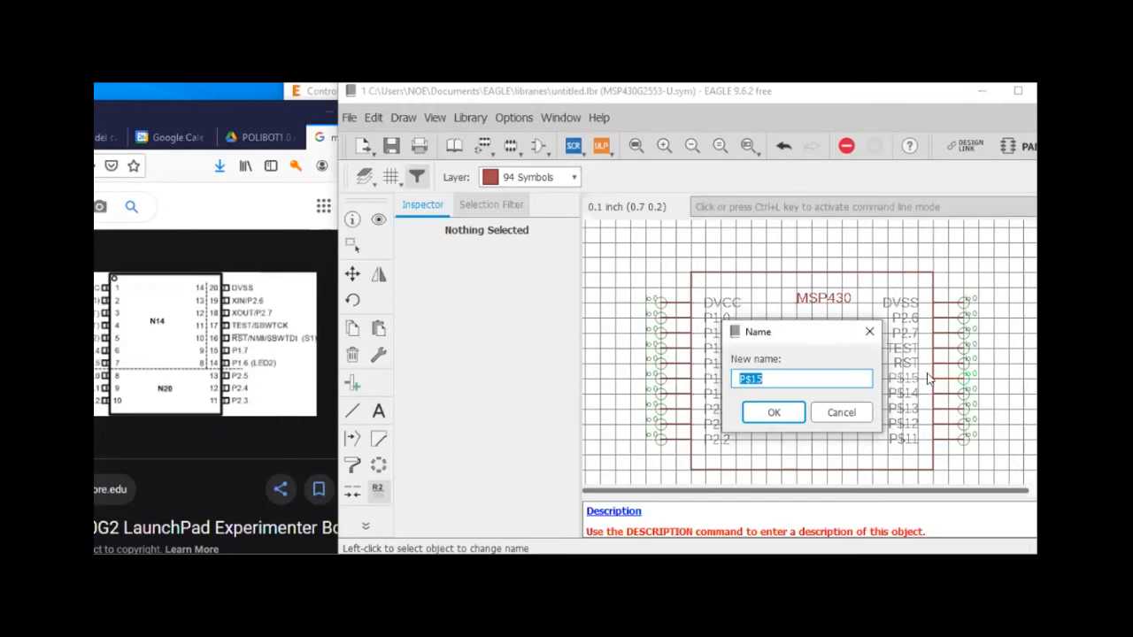
pyautogui.write('P1.7')
pyautogui.press('Return')
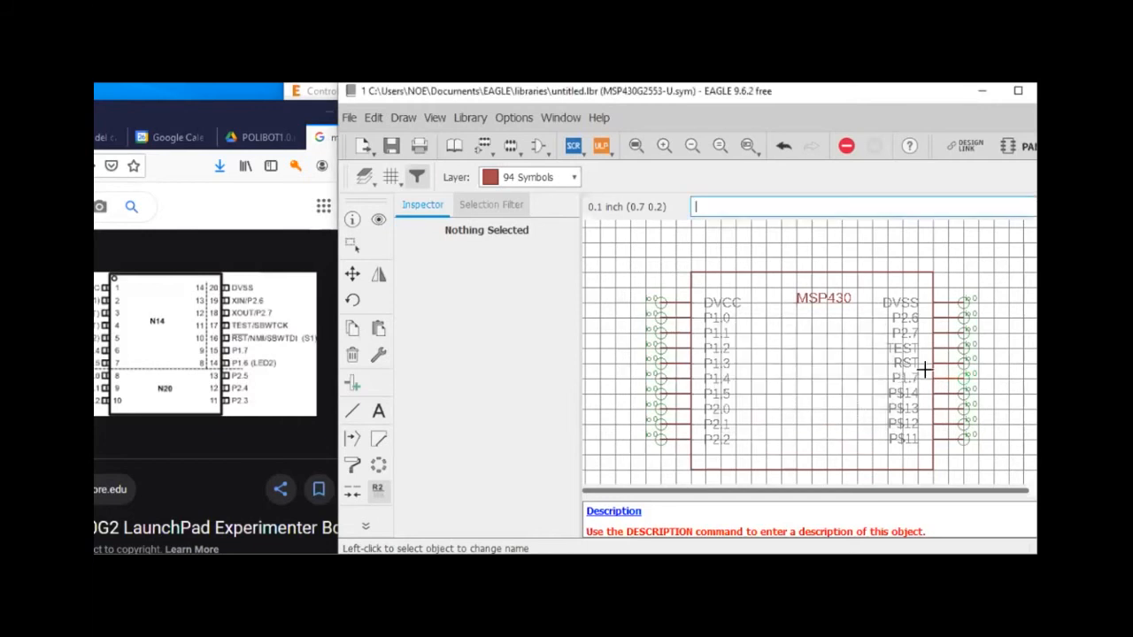
# - Rename the seventh and eighth pins on the symbol's right side to P1.6 and P2.5
pyautogui.click(962, 398)
pyautogui.write('P1.6')
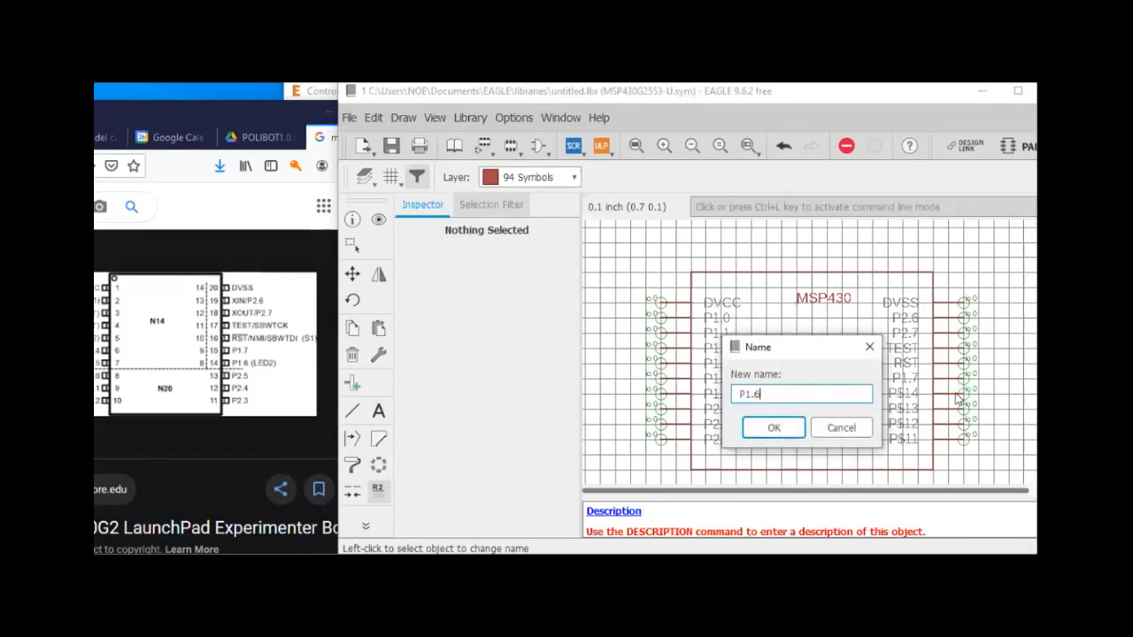
pyautogui.press('Return')
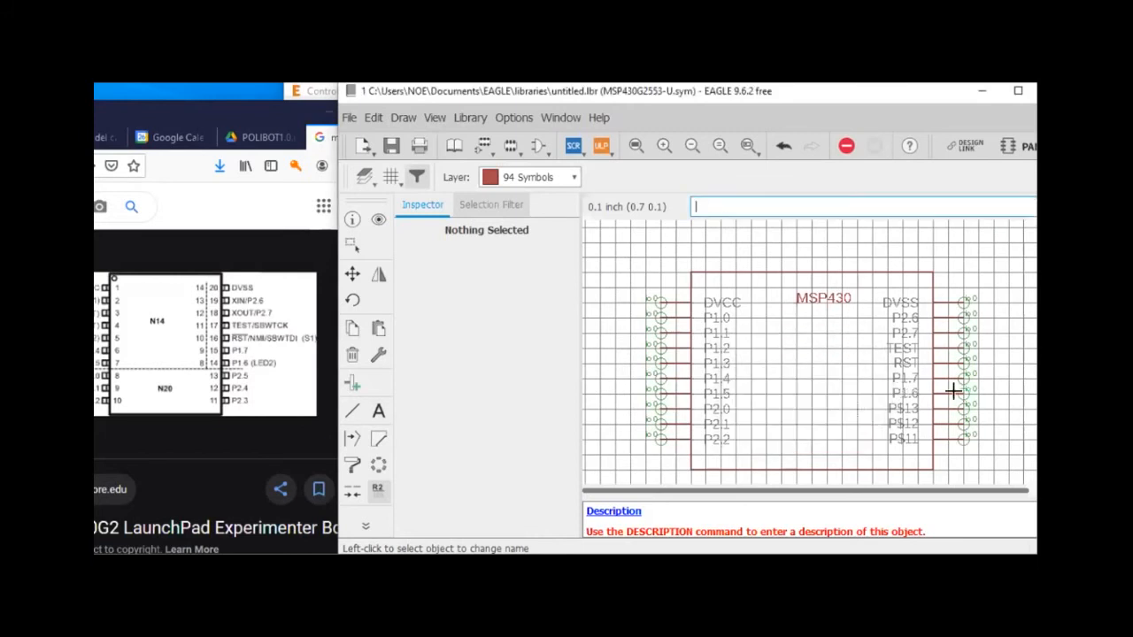
pyautogui.click(958, 408)
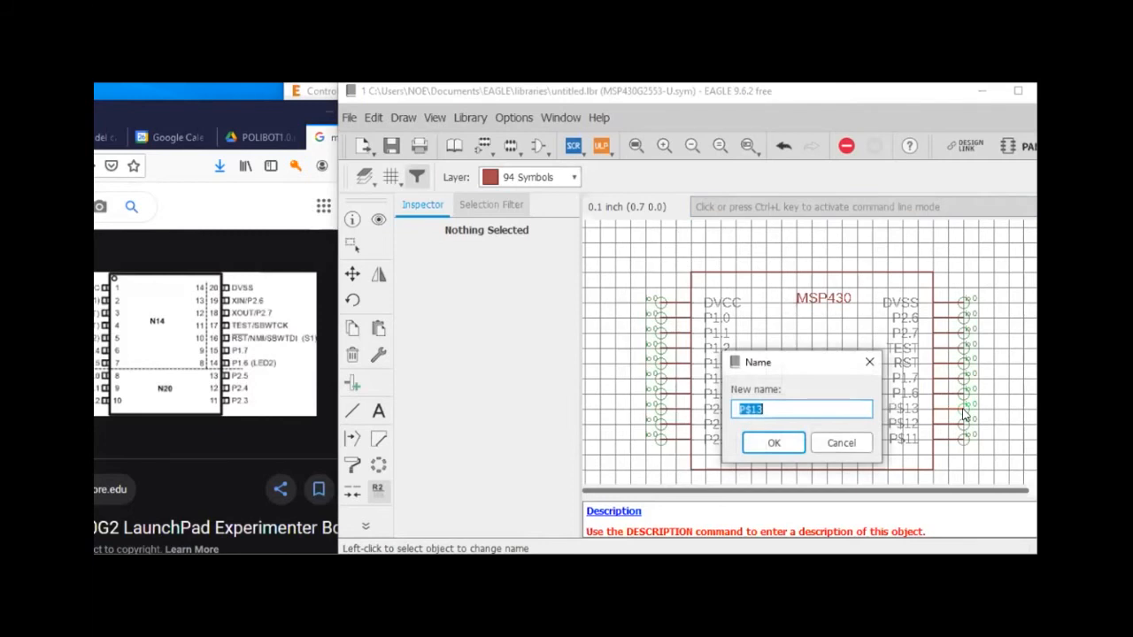
pyautogui.write('P2.5')
pyautogui.press('Return')
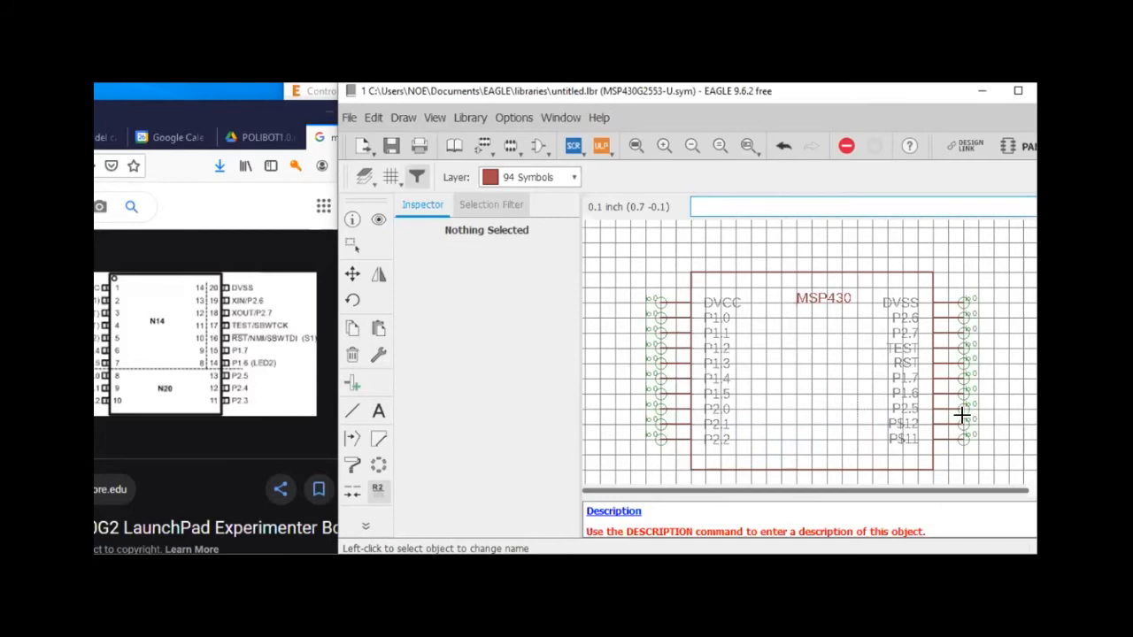
# - Rename the ninth pin from the top on the symbol's right side to P2.4
pyautogui.click(960, 425)
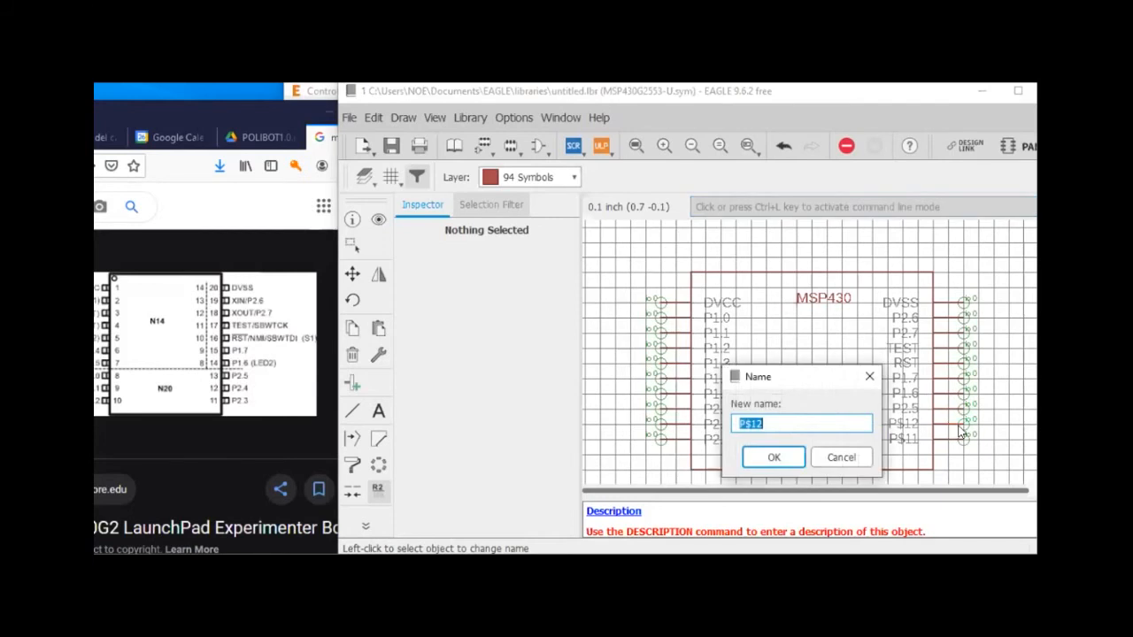
pyautogui.write('P')
pyautogui.press('Return')
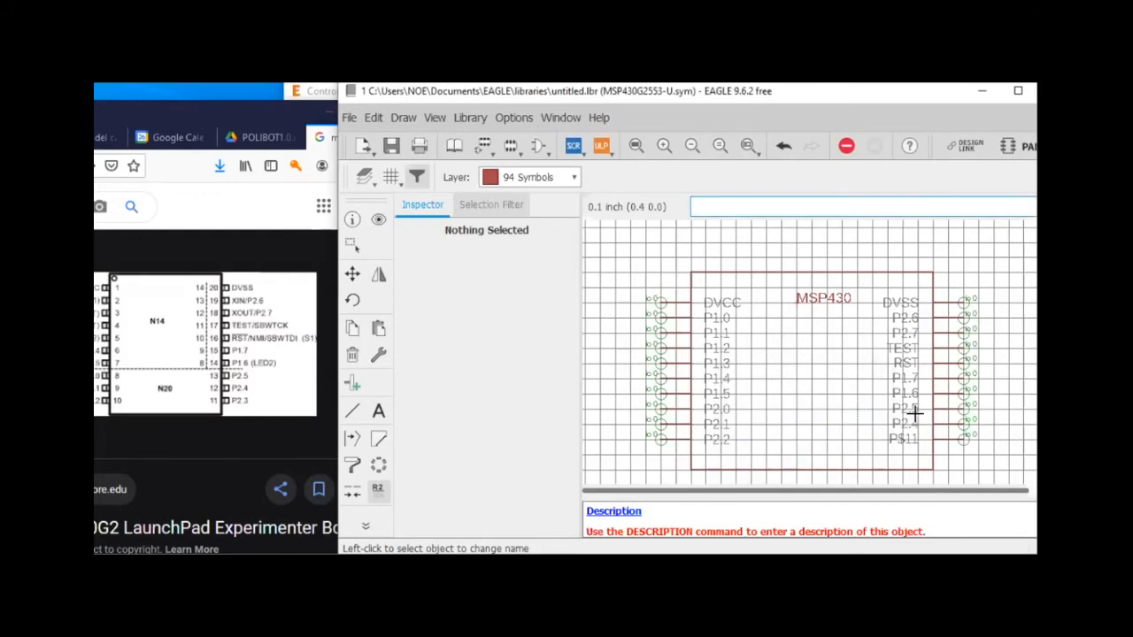
# - Rename the tenth pin from the top on the symbol's right side to P2.3
pyautogui.click(962, 441)
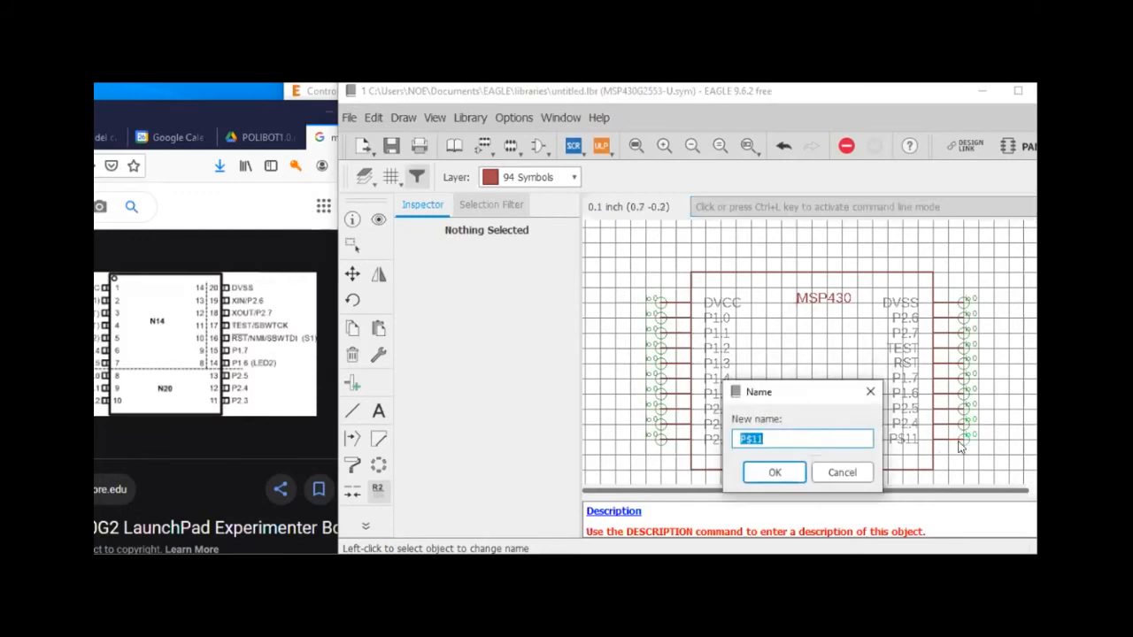
pyautogui.write('P2.3')
pyautogui.press('Return')
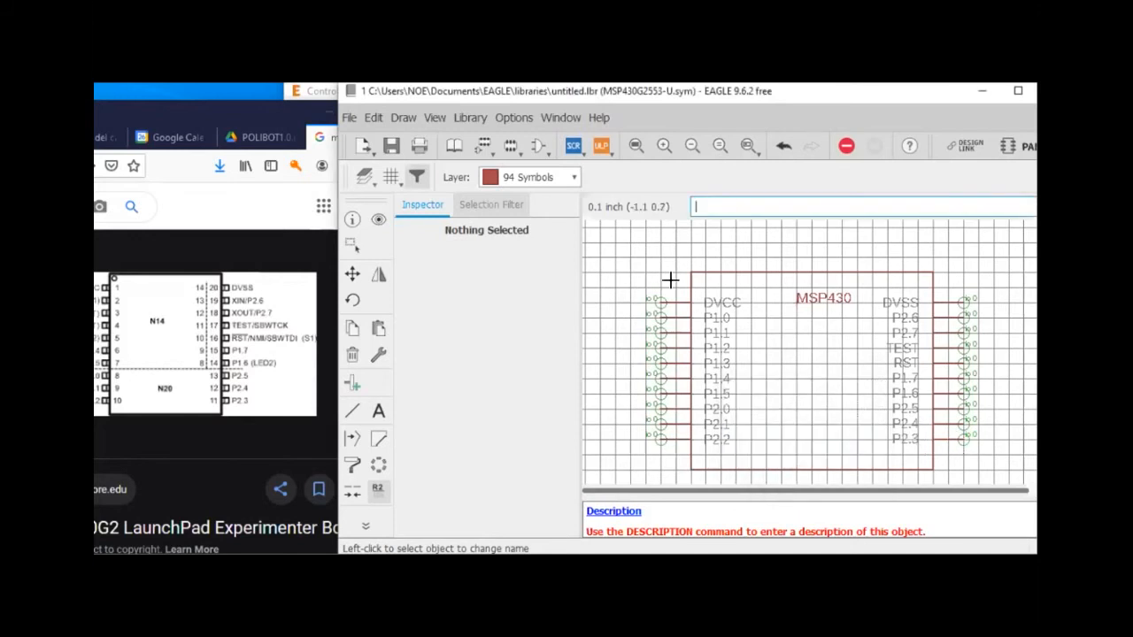
# - Save the library as TEXASI_UPIIH in the eagle libraries folder
pyautogui.click(393, 147)
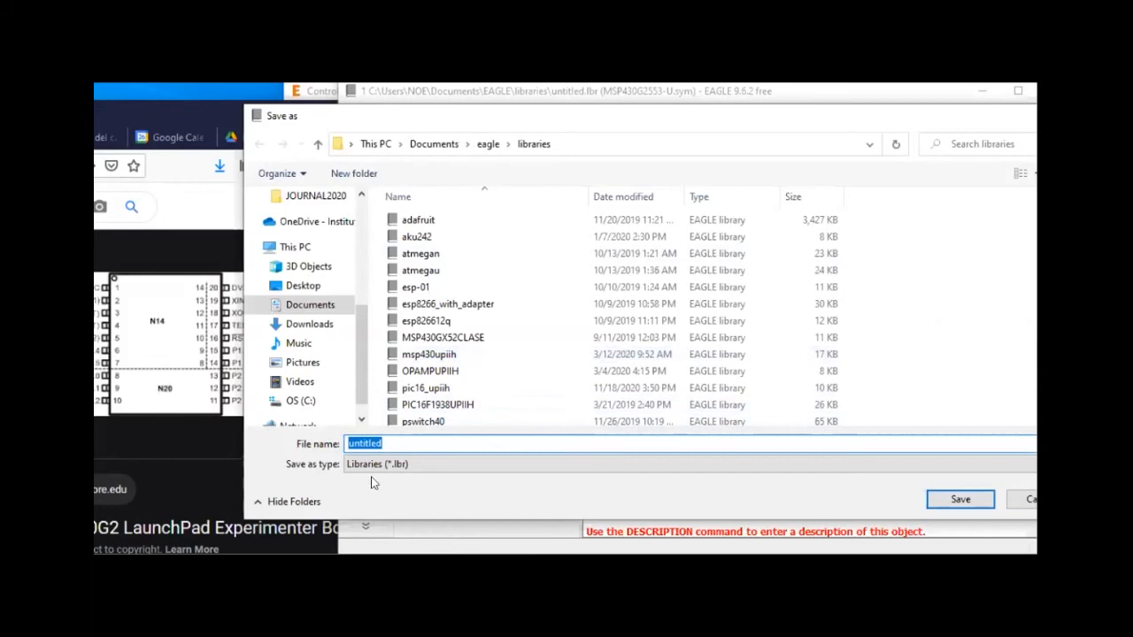
pyautogui.click(393, 441)
pyautogui.moveTo(397, 443); pyautogui.dragTo(299, 443)
pyautogui.write('M')
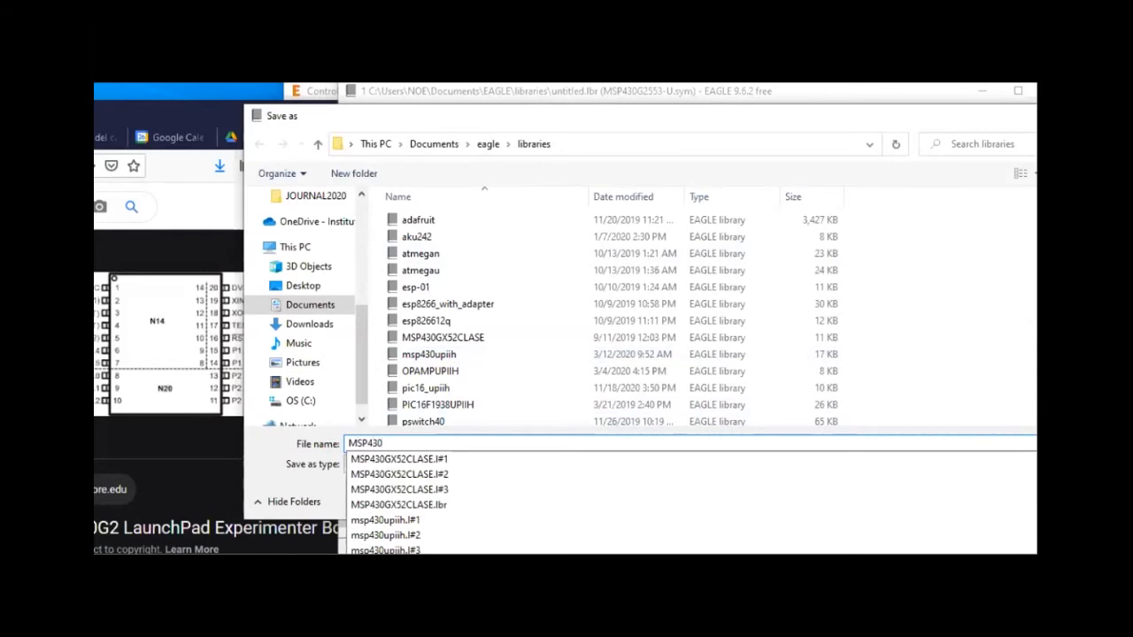
pyautogui.write('SP430U')
pyautogui.press('BackSpace')
pyautogui.press('BackSpace')
pyautogui.press('BackSpace')
pyautogui.press('BackSpace')
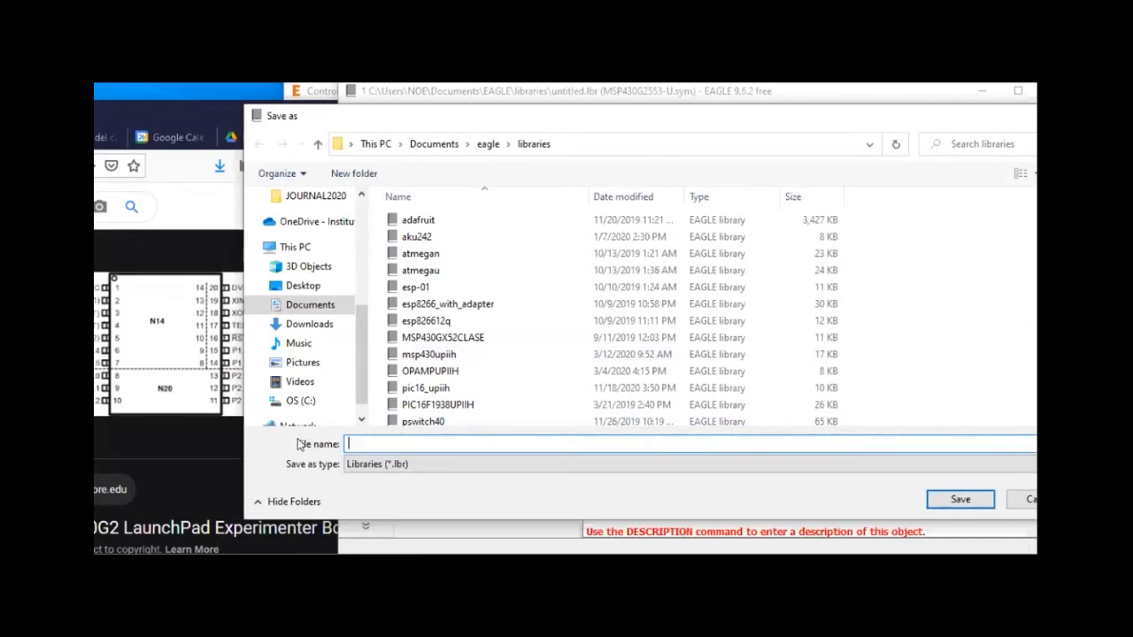
pyautogui.write('TEXASI_UPIIH')
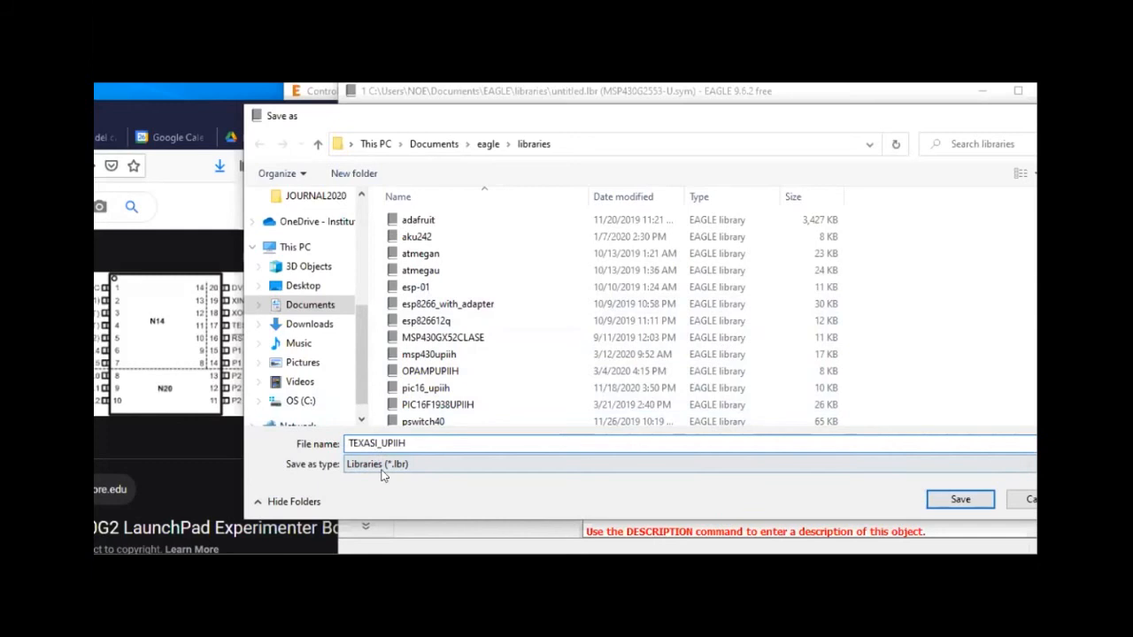
pyautogui.click(963, 501)
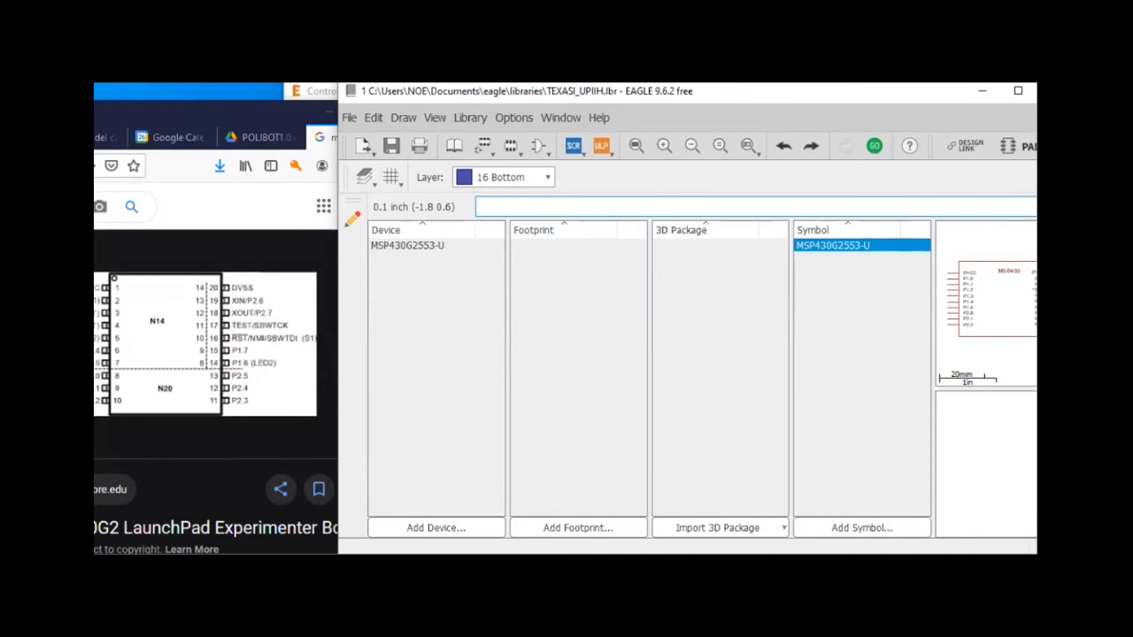
# - Switch to the MSP430G2x53 datasheet in the browser and review its features list and package options
pyautogui.hotkey('alt', 'Tab')
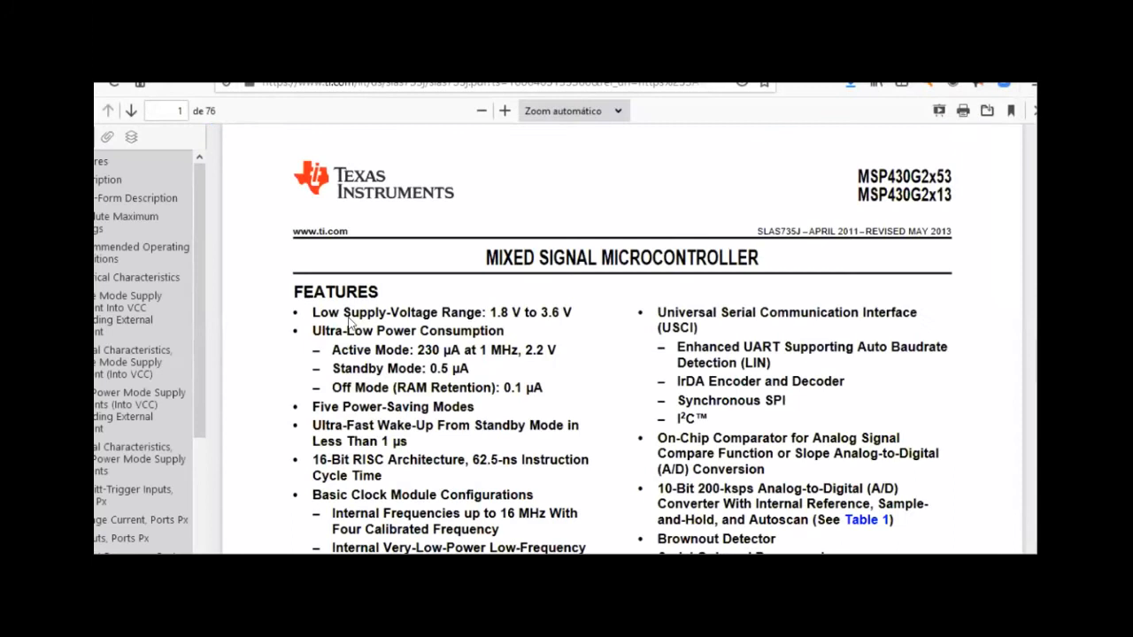
pyautogui.moveTo(346, 307); pyautogui.dragTo(489, 319)
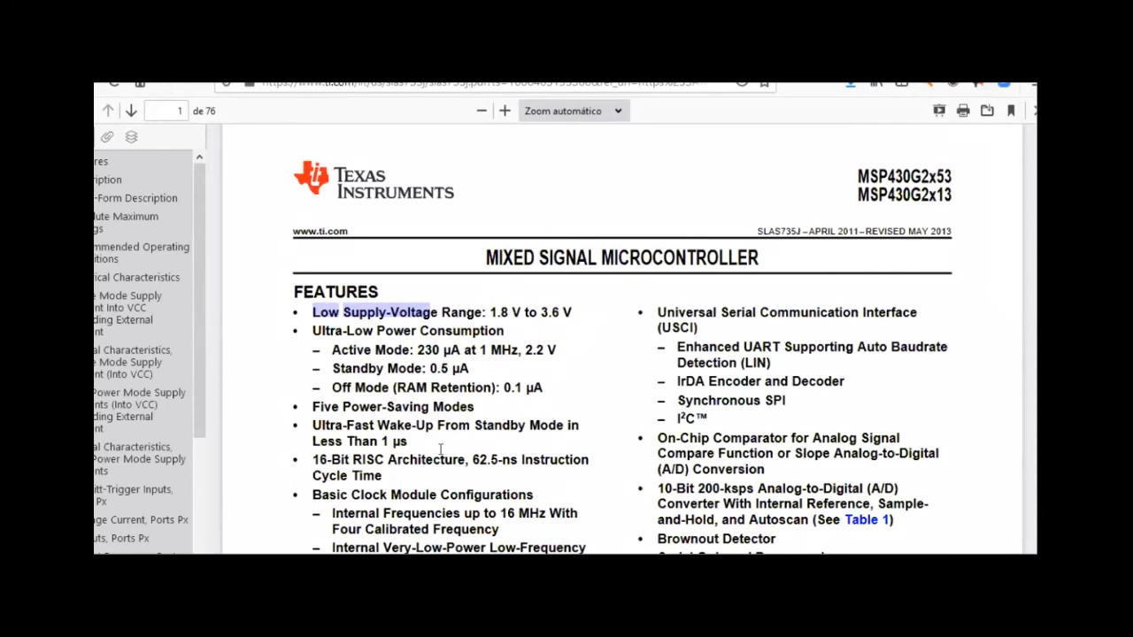
pyautogui.scroll(-3, 439, 449)
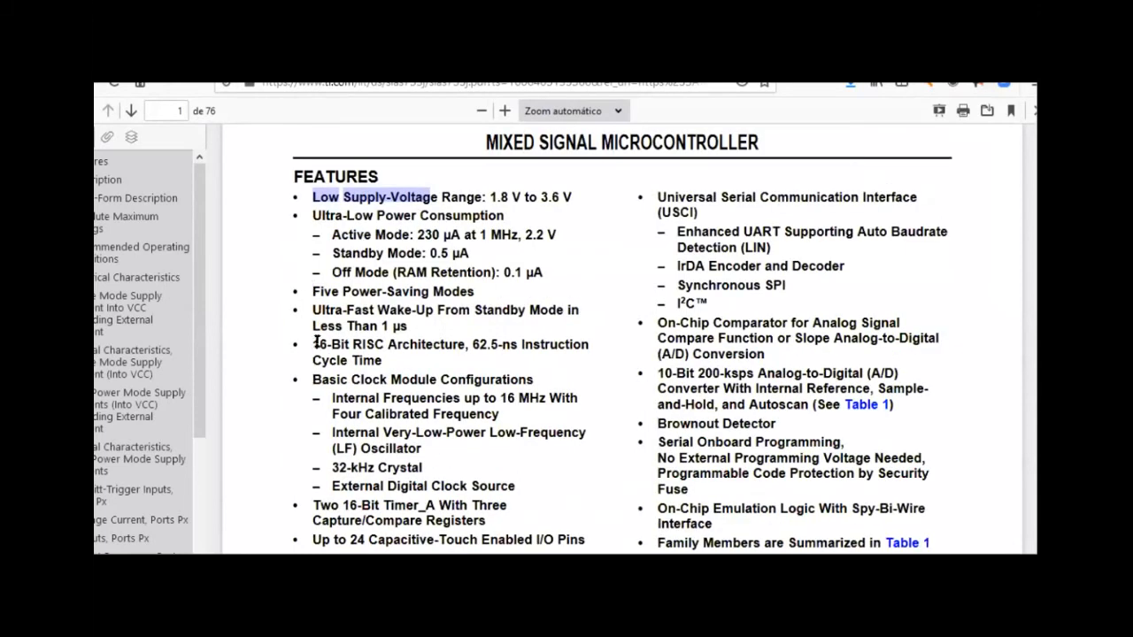
pyautogui.moveTo(310, 342); pyautogui.dragTo(358, 342)
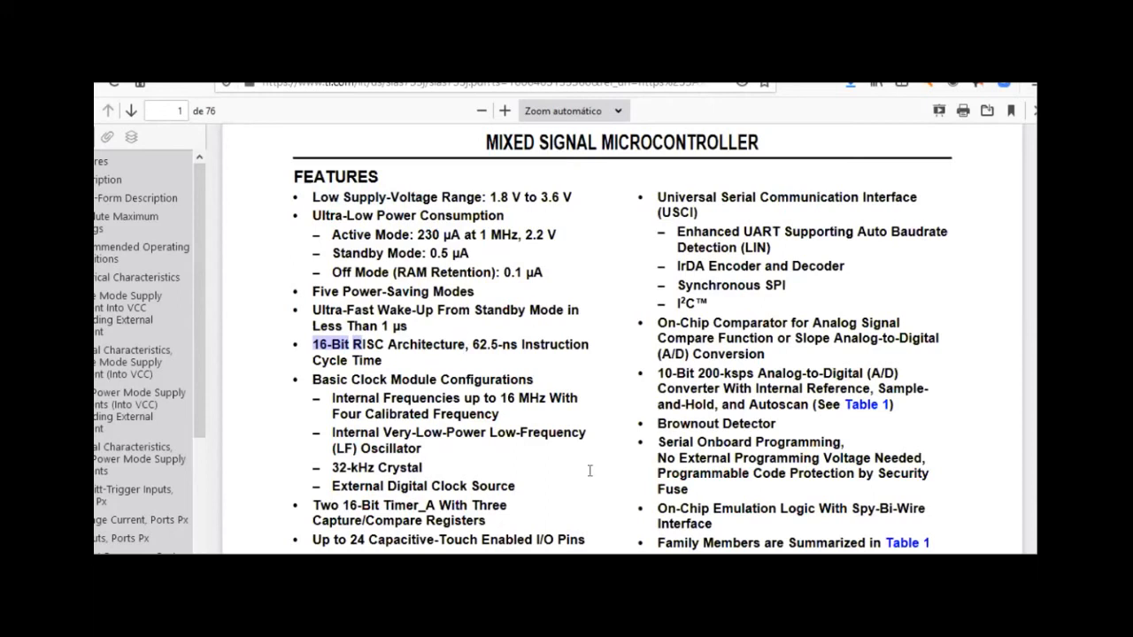
pyautogui.click(595, 515)
pyautogui.moveTo(355, 535); pyautogui.dragTo(509, 542)
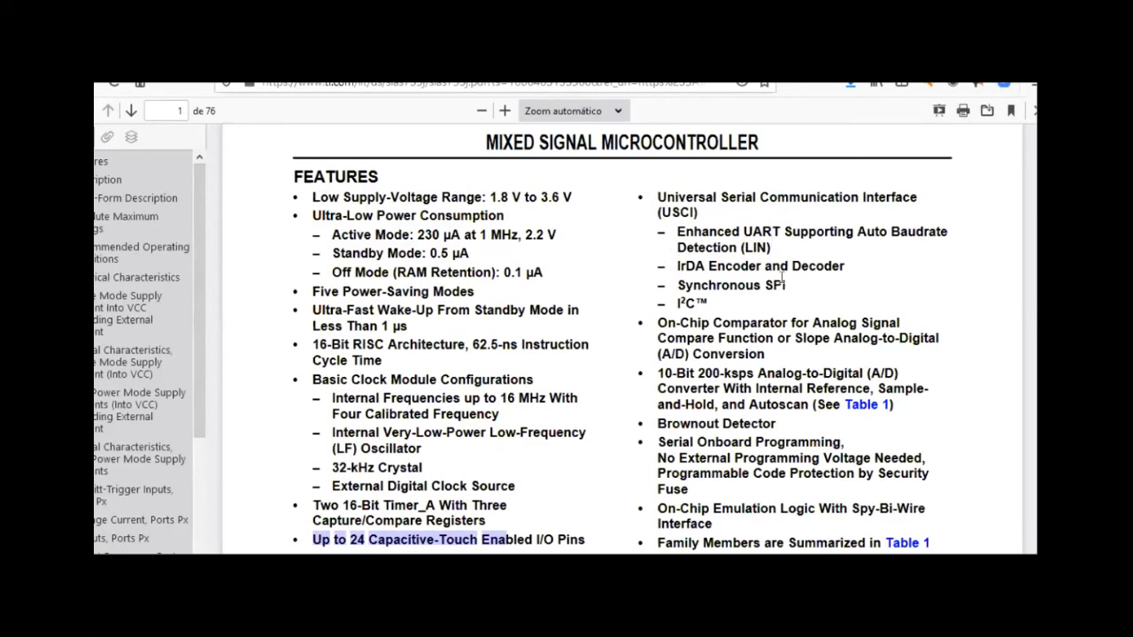
pyautogui.scroll(-2, 821, 428)
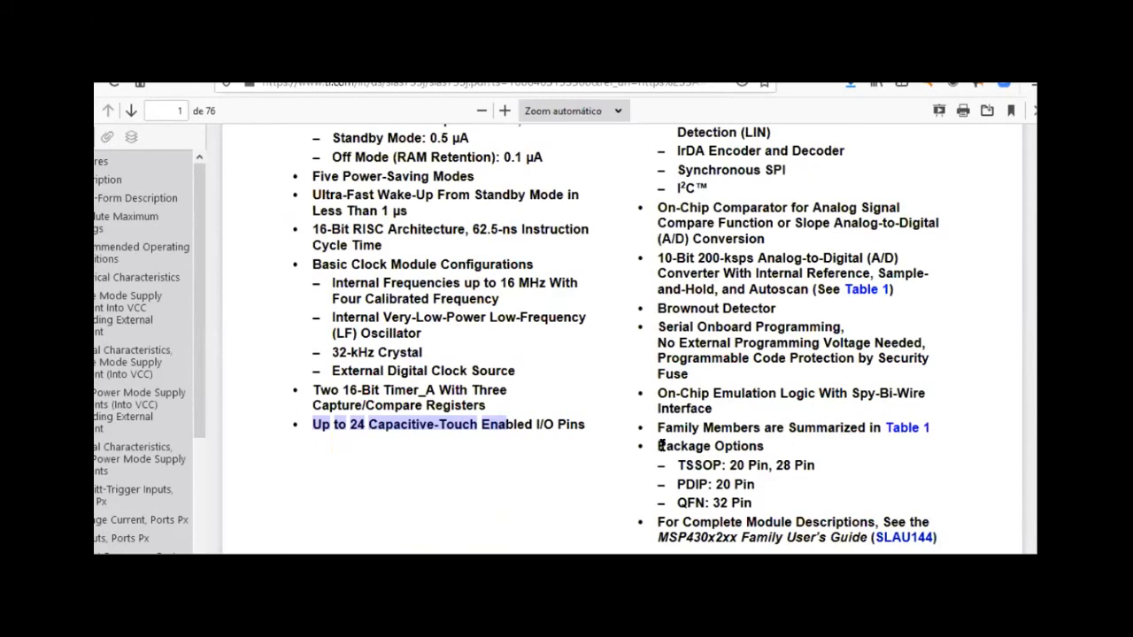
pyautogui.moveTo(661, 446); pyautogui.dragTo(766, 447)
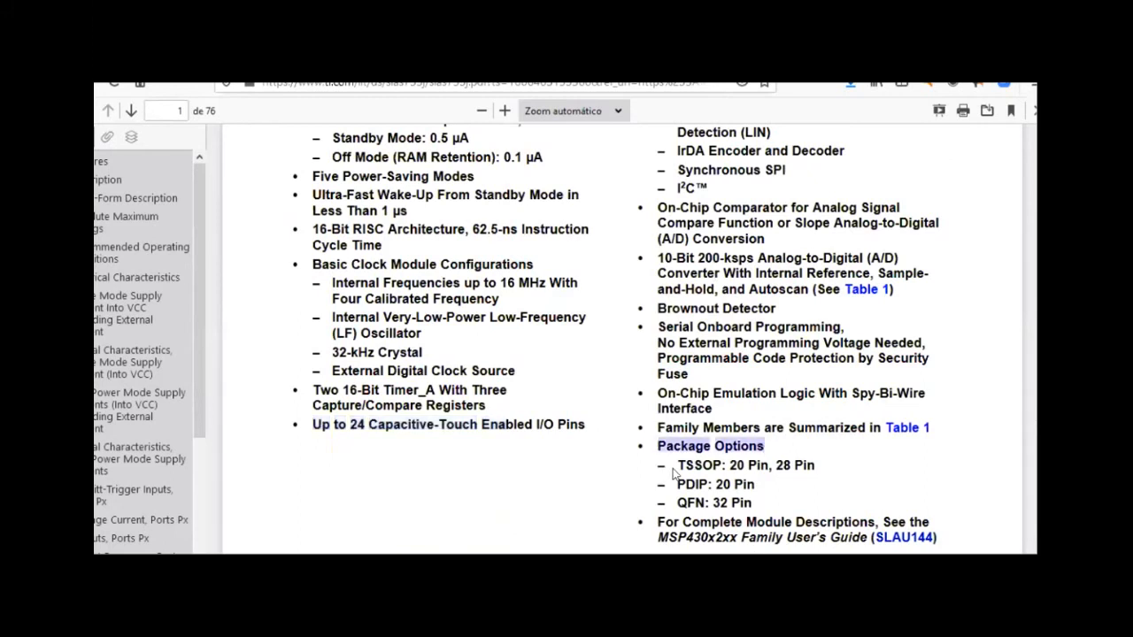
pyautogui.moveTo(676, 465); pyautogui.dragTo(828, 470)
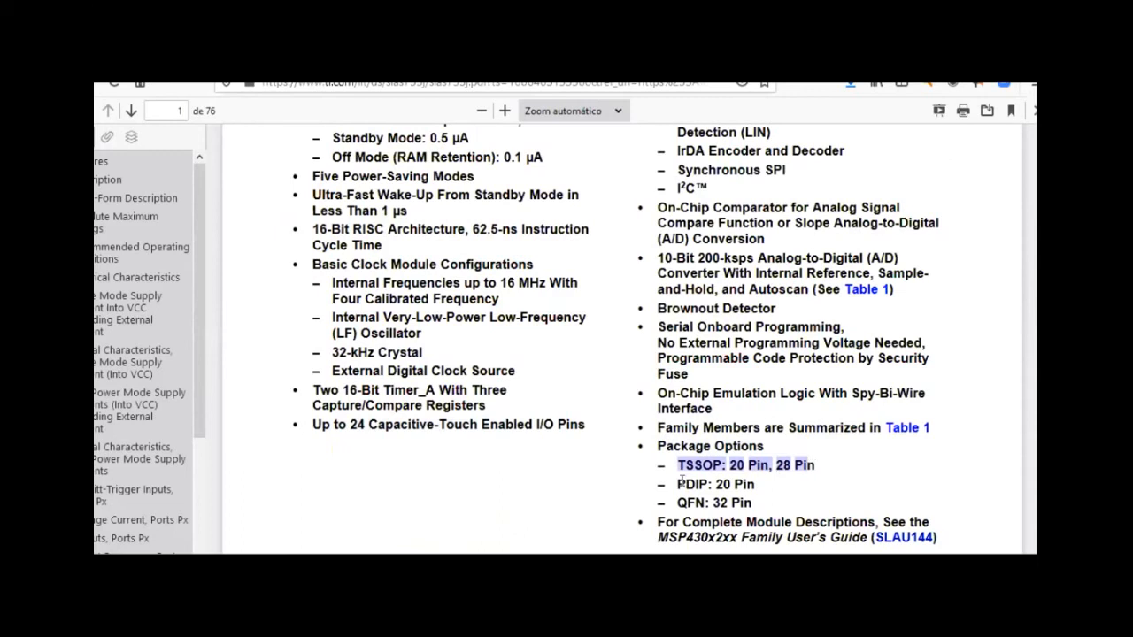
pyautogui.moveTo(677, 483); pyautogui.dragTo(758, 502)
pyautogui.click(769, 486)
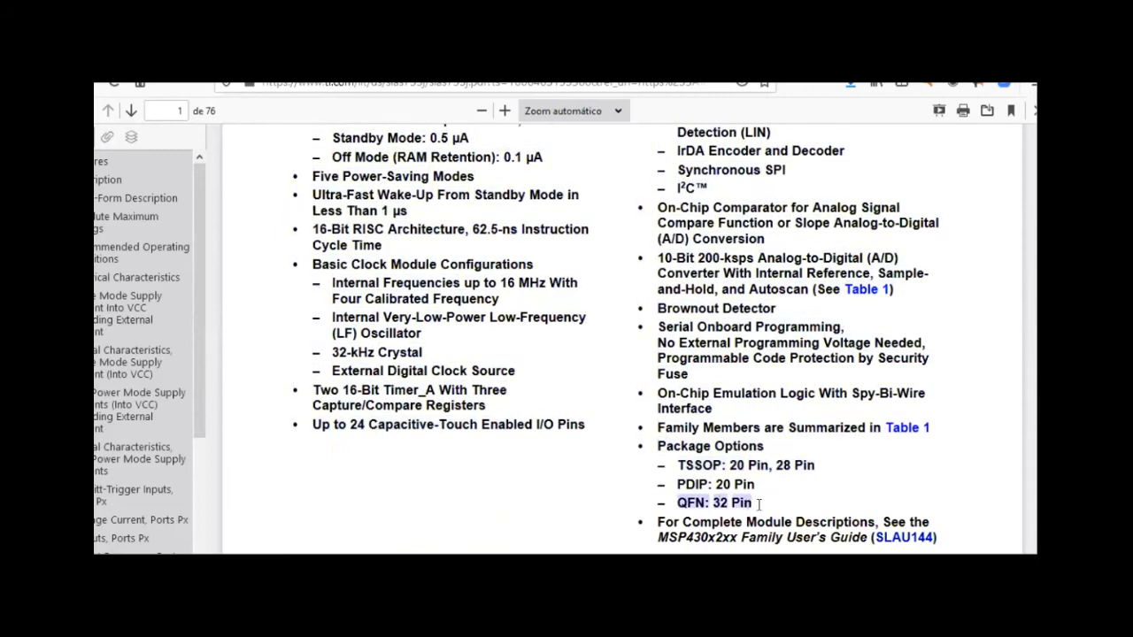
# - Examine the datasheet's available options table and the device pinouts for the 20-pin, 28-pin and 32-pin packages
pyautogui.scroll(-8, 823, 450)
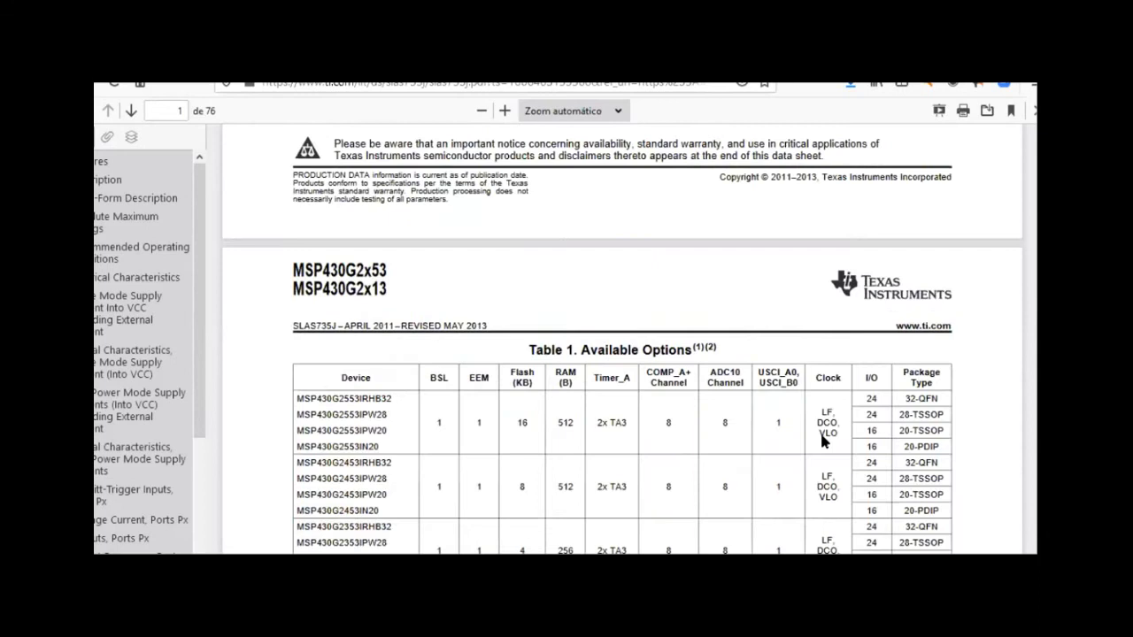
pyautogui.scroll(-8, 924, 309)
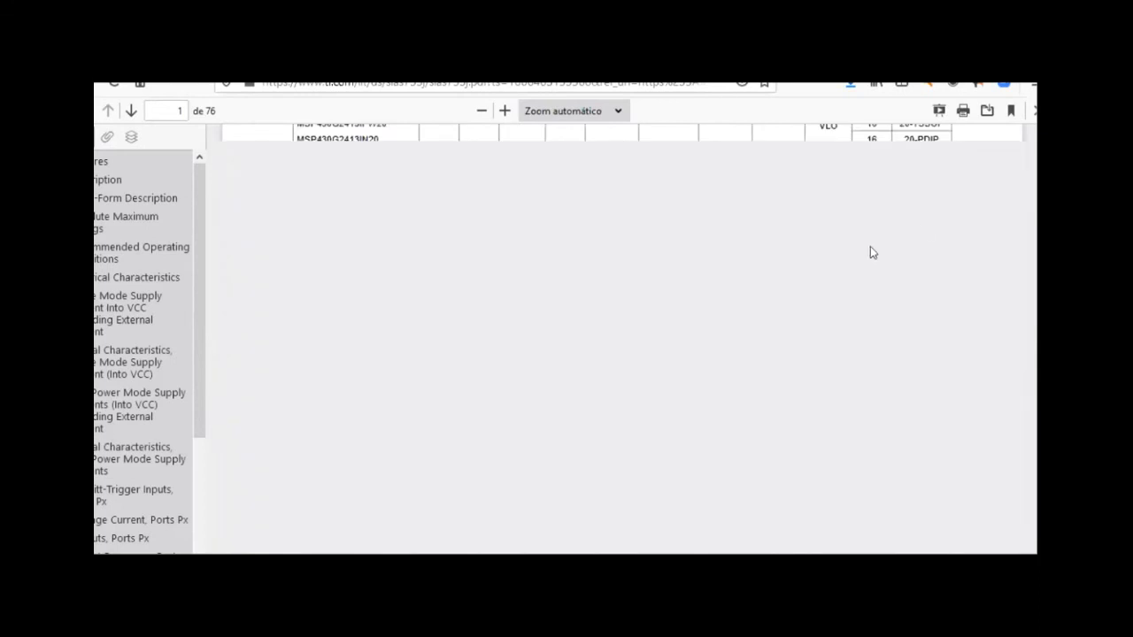
pyautogui.scroll(5, 870, 249)
pyautogui.scroll(-5, 849, 257)
pyautogui.scroll(-8, 817, 256)
pyautogui.scroll(3, 801, 266)
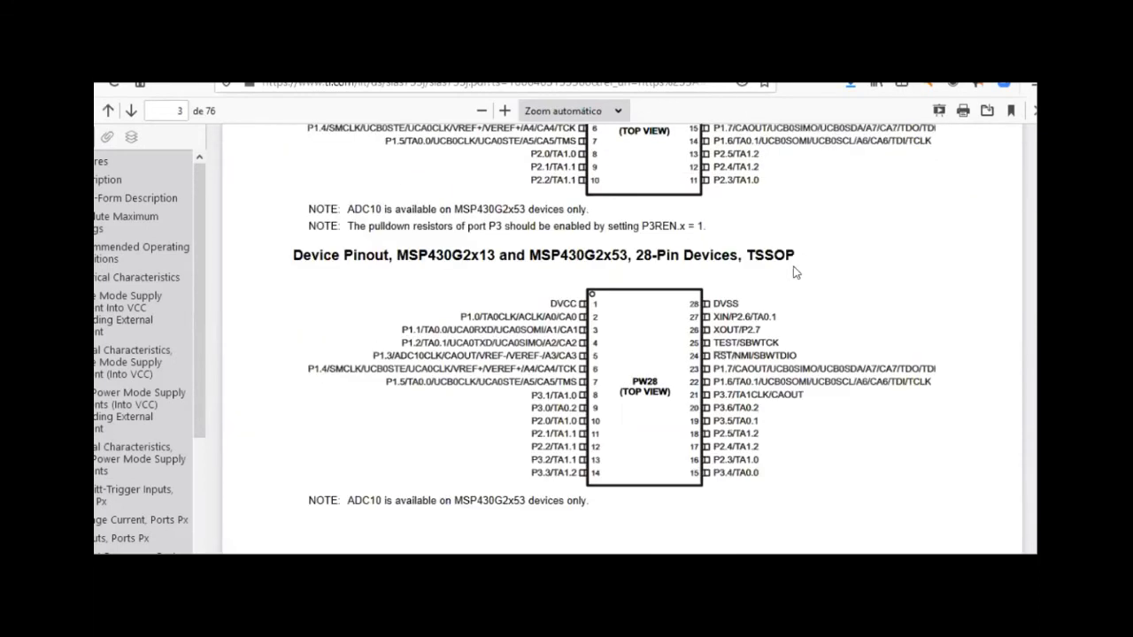
pyautogui.scroll(3, 795, 272)
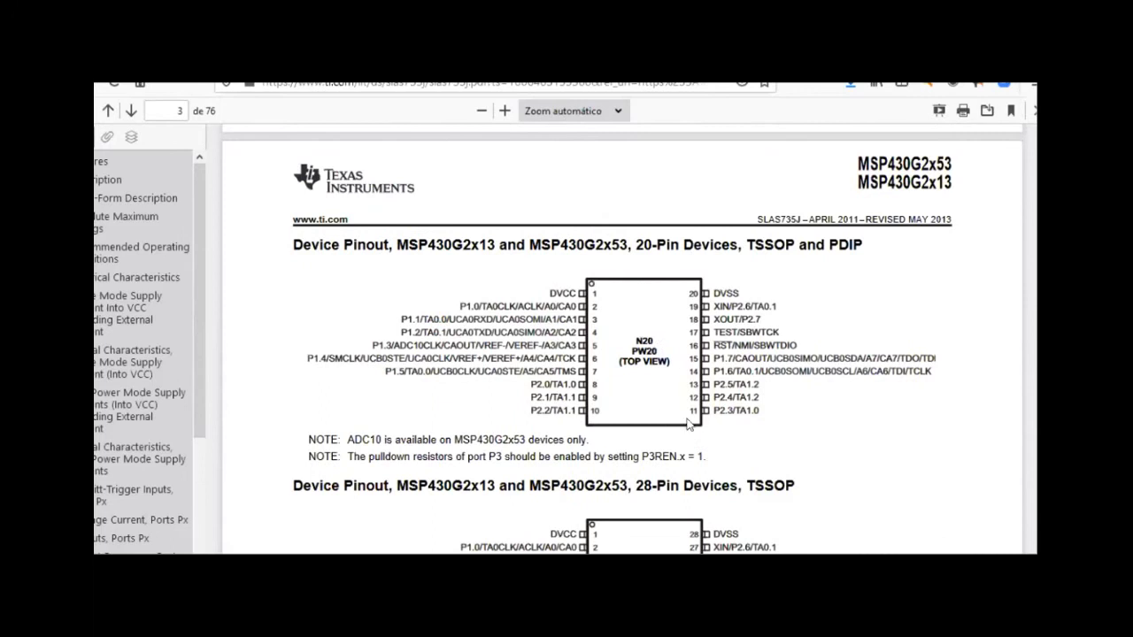
pyautogui.scroll(-3, 762, 335)
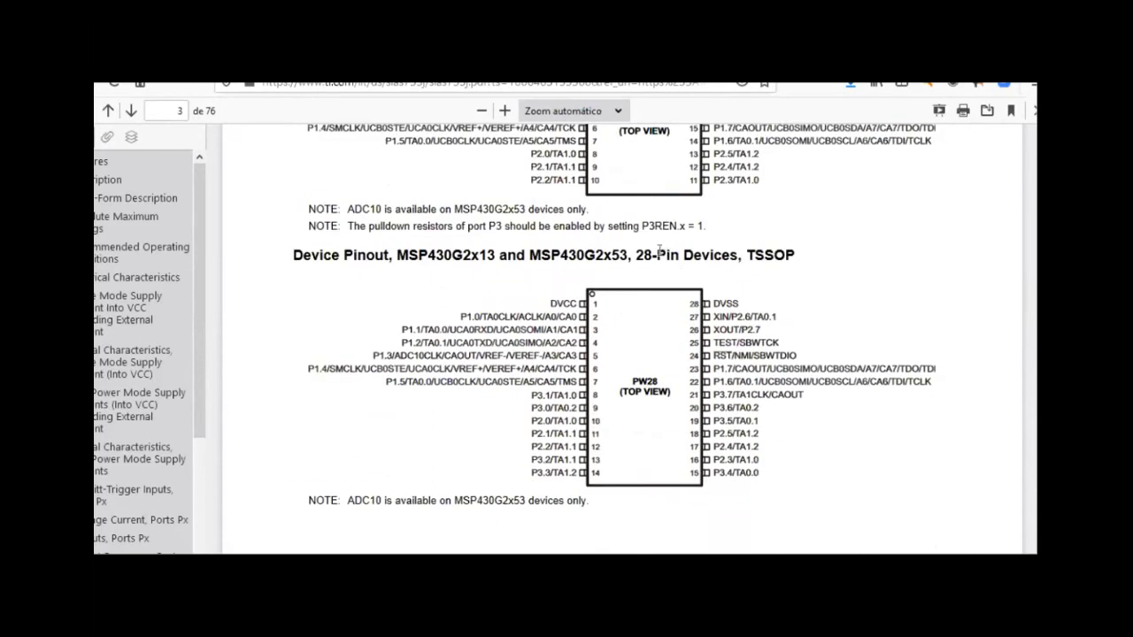
pyautogui.scroll(2, 656, 255)
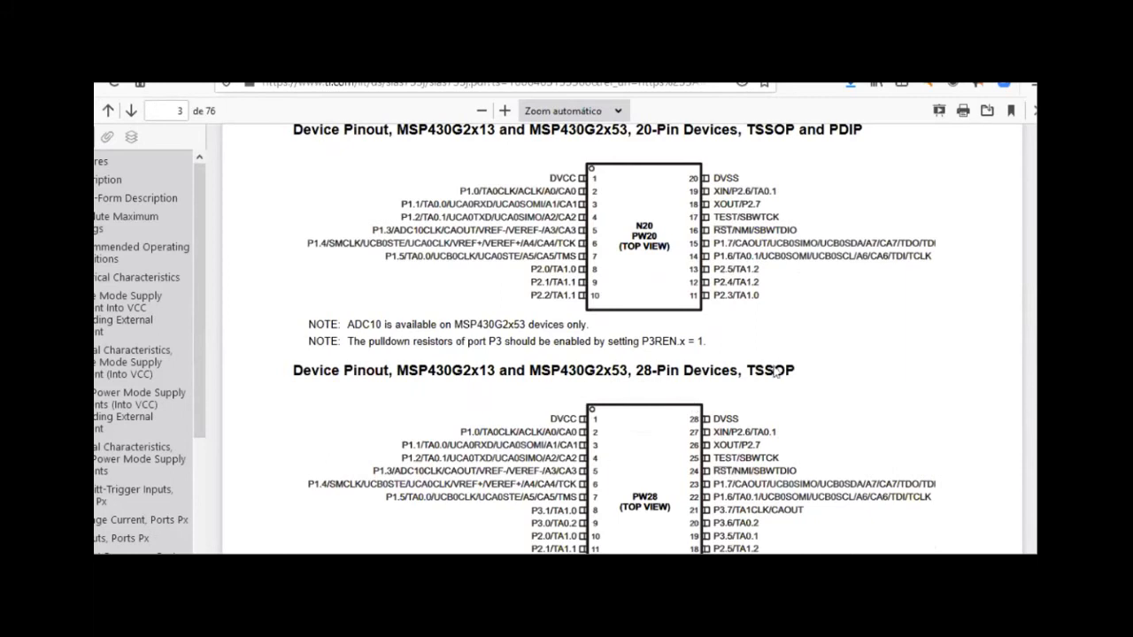
pyautogui.scroll(-6, 776, 370)
pyautogui.scroll(-7, 777, 368)
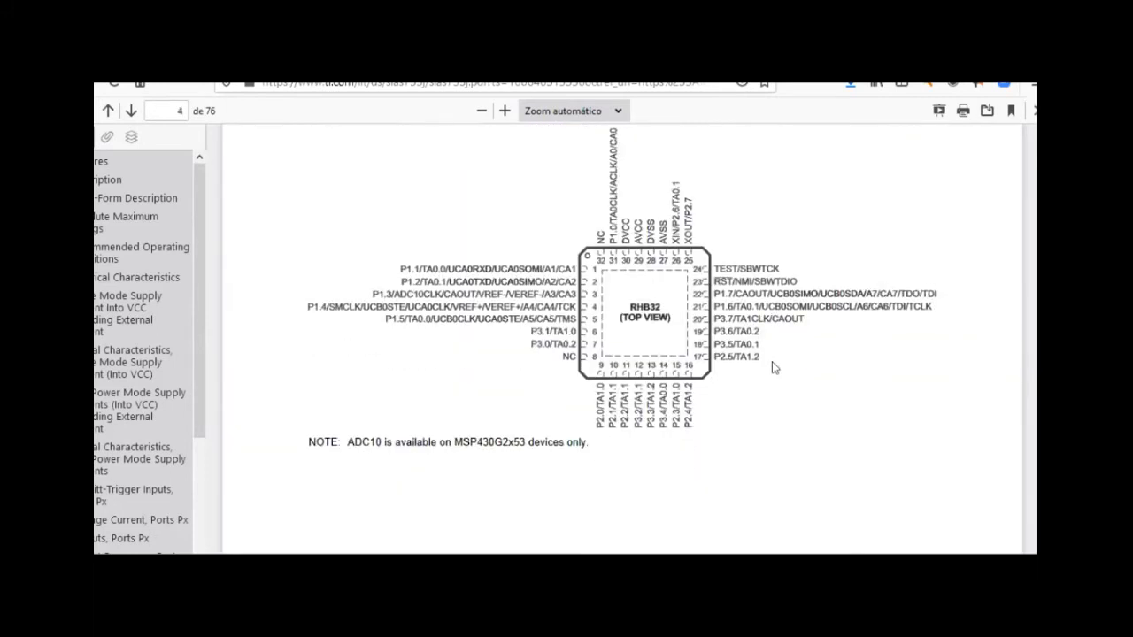
pyautogui.scroll(2, 688, 389)
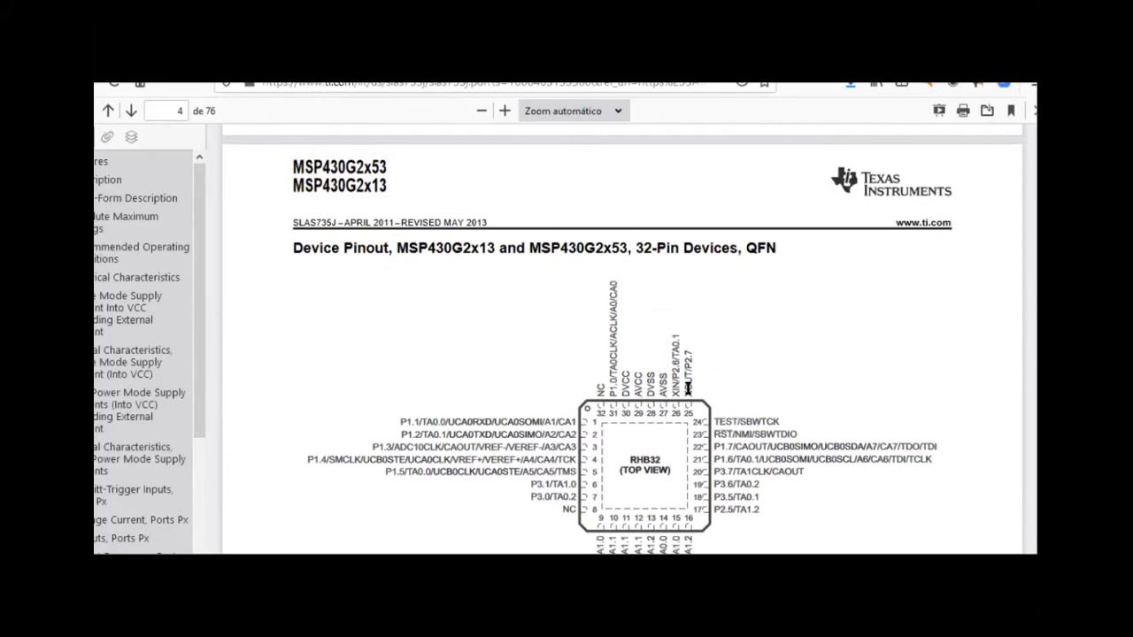
pyautogui.scroll(-2, 689, 390)
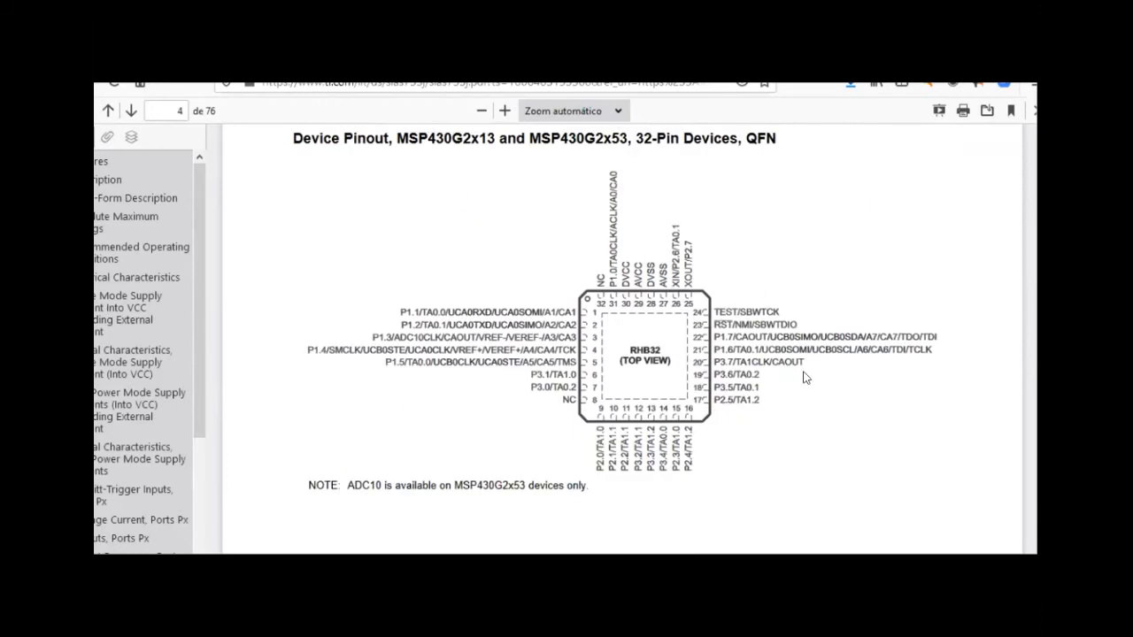
# - Look through the datasheet's terminal functions, registers and recommended operating conditions, through to the PW 20-pin package drawing
pyautogui.scroll(-5, 749, 412)
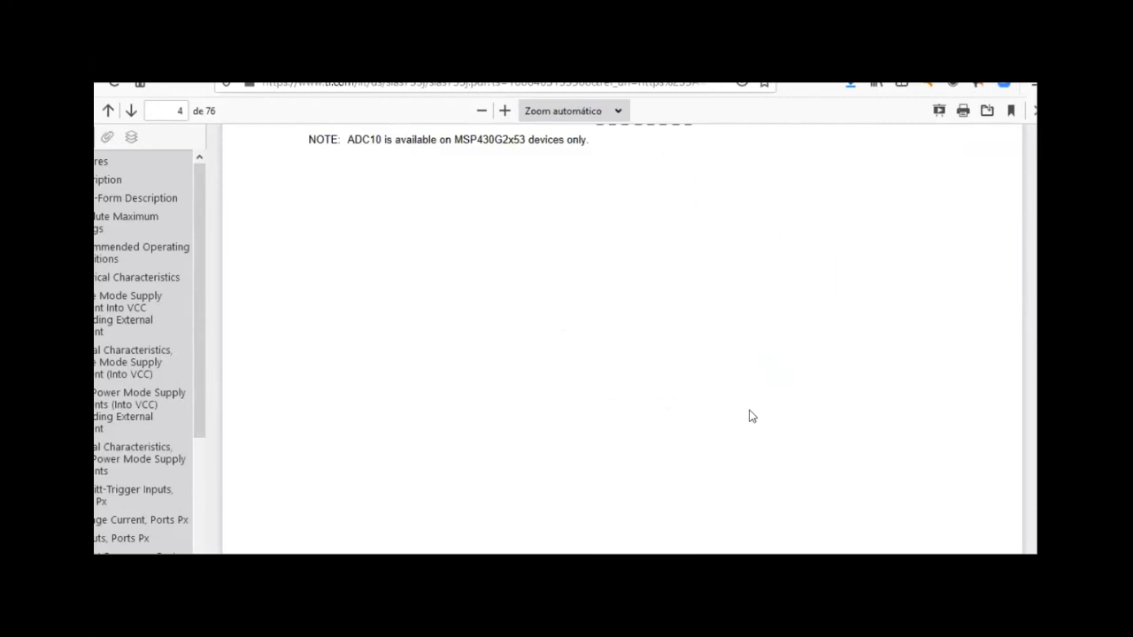
pyautogui.scroll(-20, 749, 416)
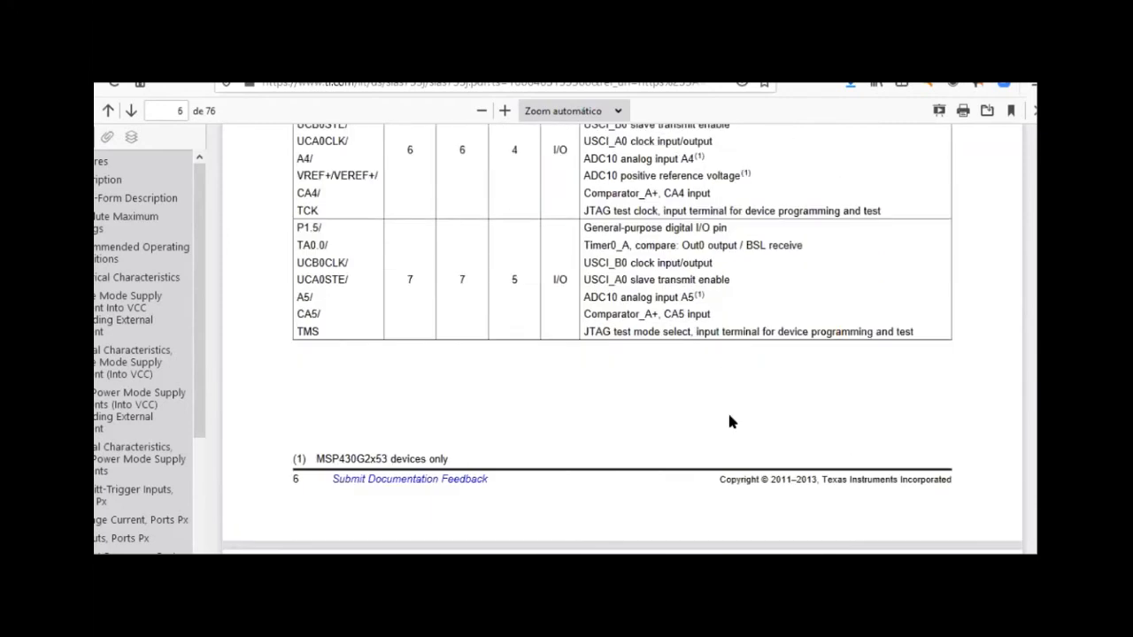
pyautogui.scroll(-20, 730, 421)
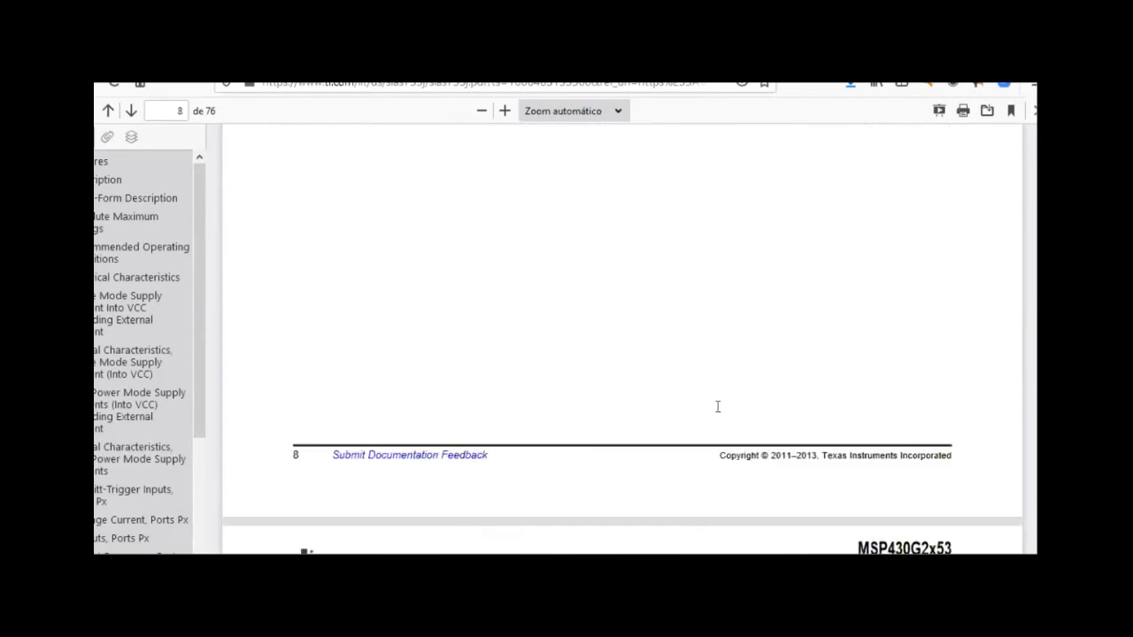
pyautogui.scroll(-10, 718, 407)
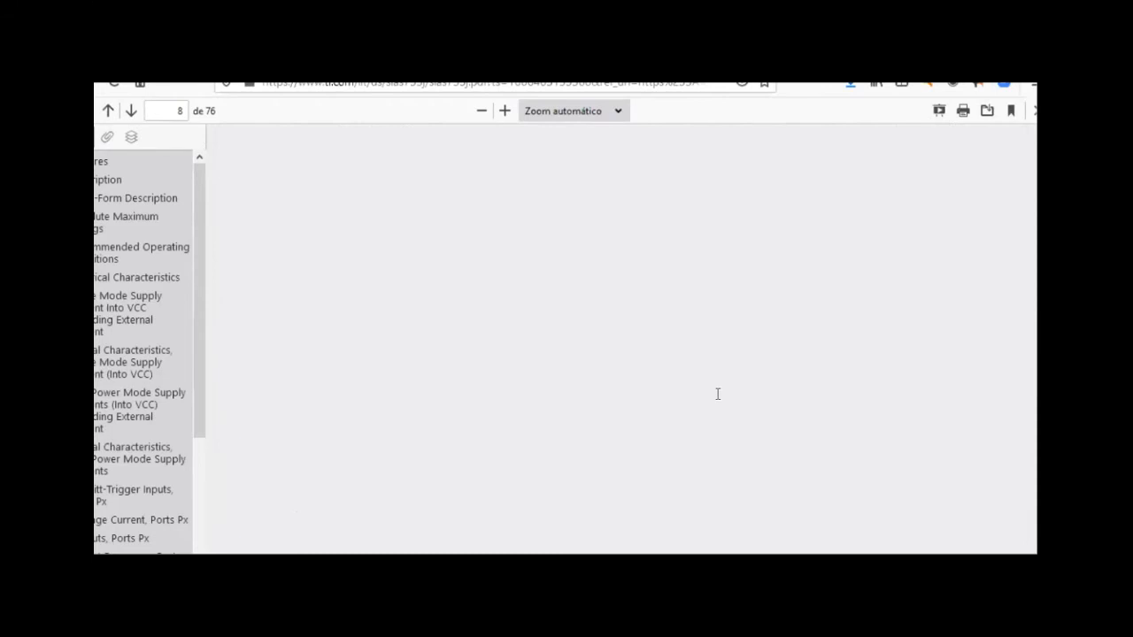
pyautogui.scroll(-5, 718, 394)
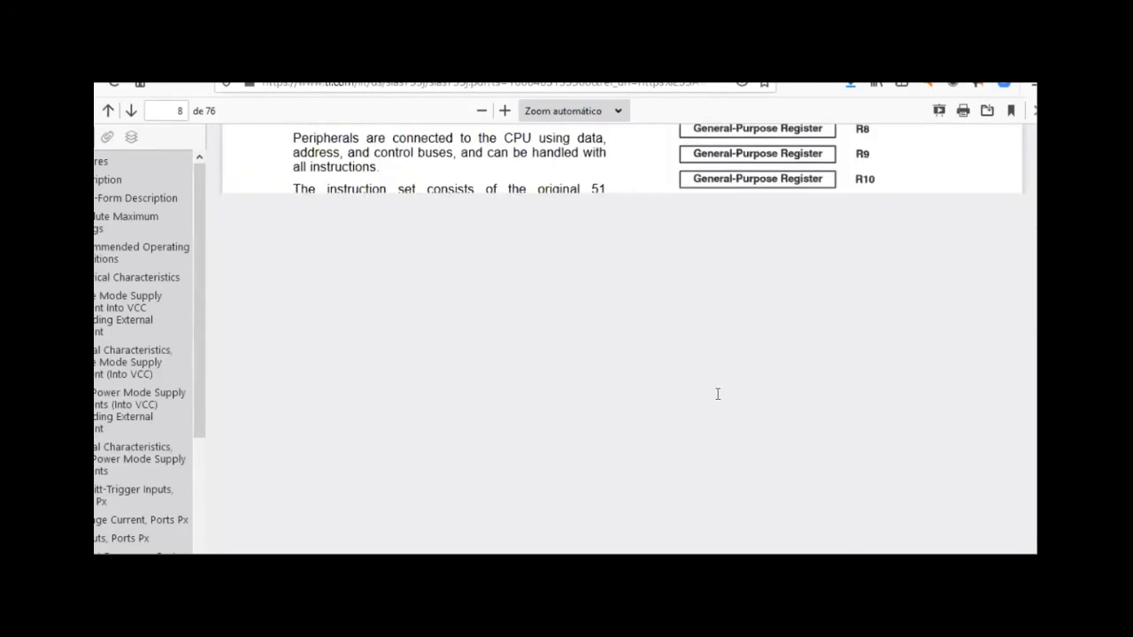
pyautogui.scroll(-5, 718, 394)
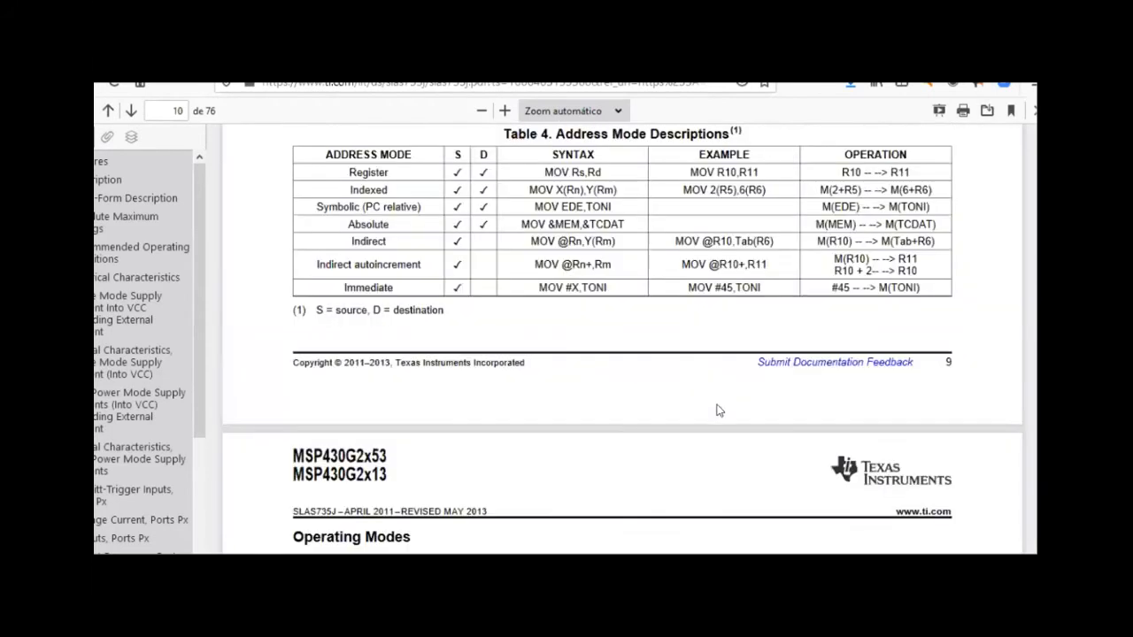
pyautogui.scroll(-15, 718, 405)
pyautogui.scroll(-10, 718, 403)
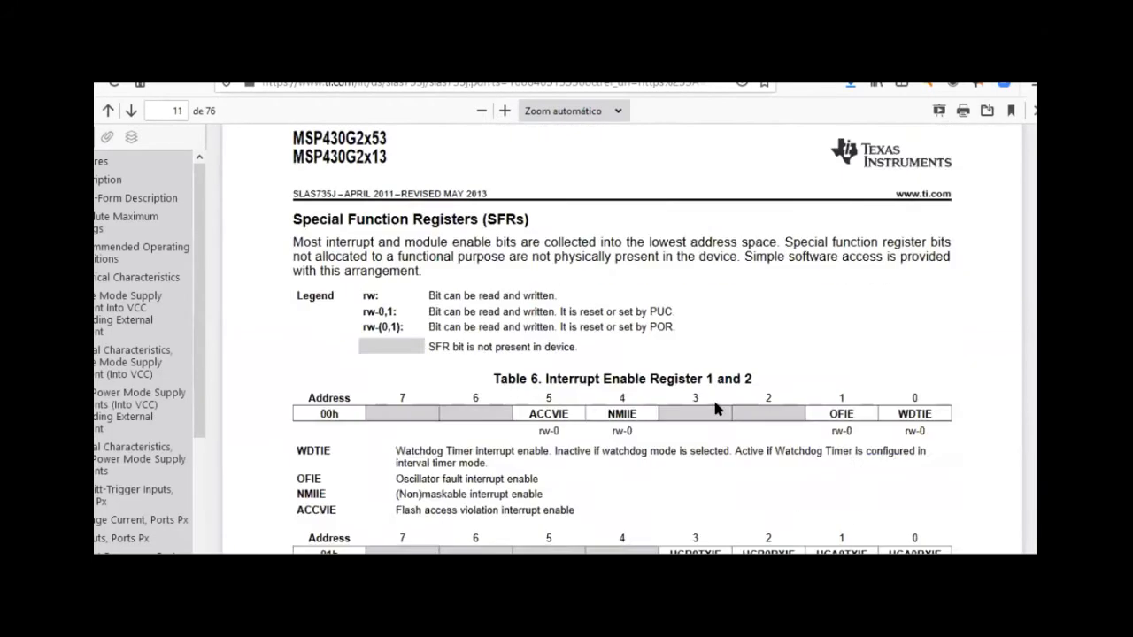
pyautogui.scroll(-10, 717, 398)
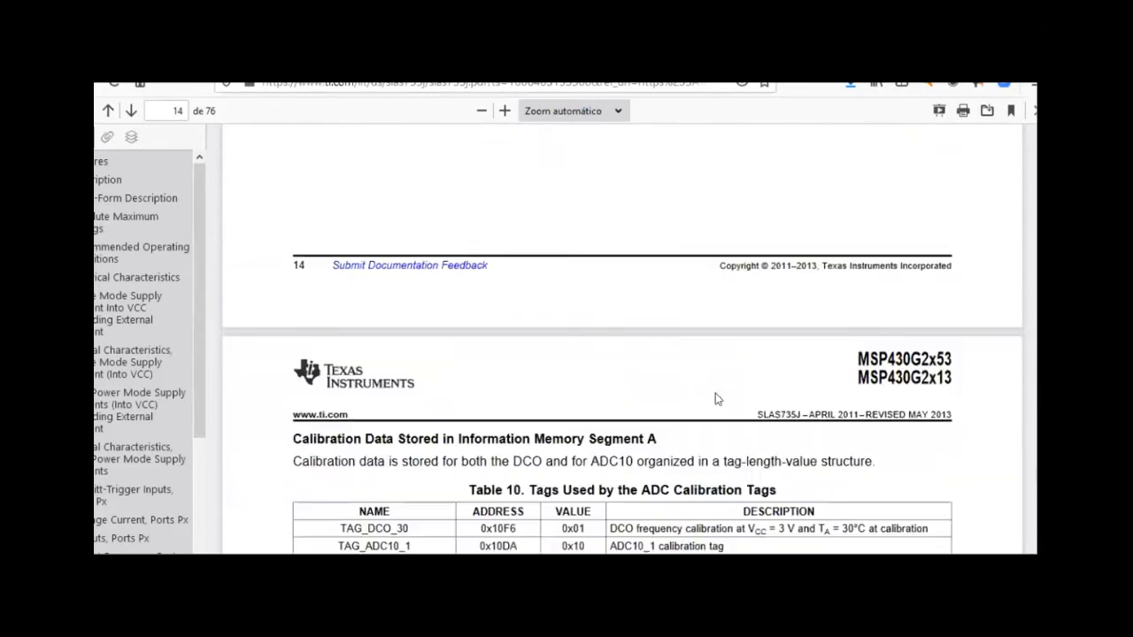
pyautogui.scroll(-15, 707, 390)
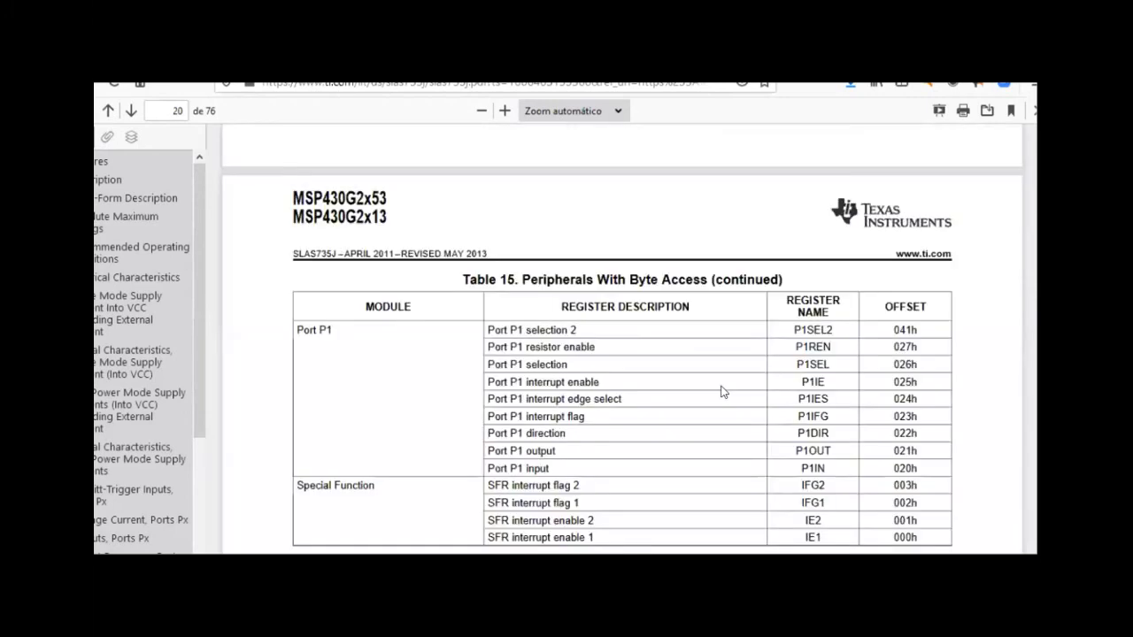
pyautogui.scroll(-10, 713, 405)
pyautogui.scroll(-20, 699, 410)
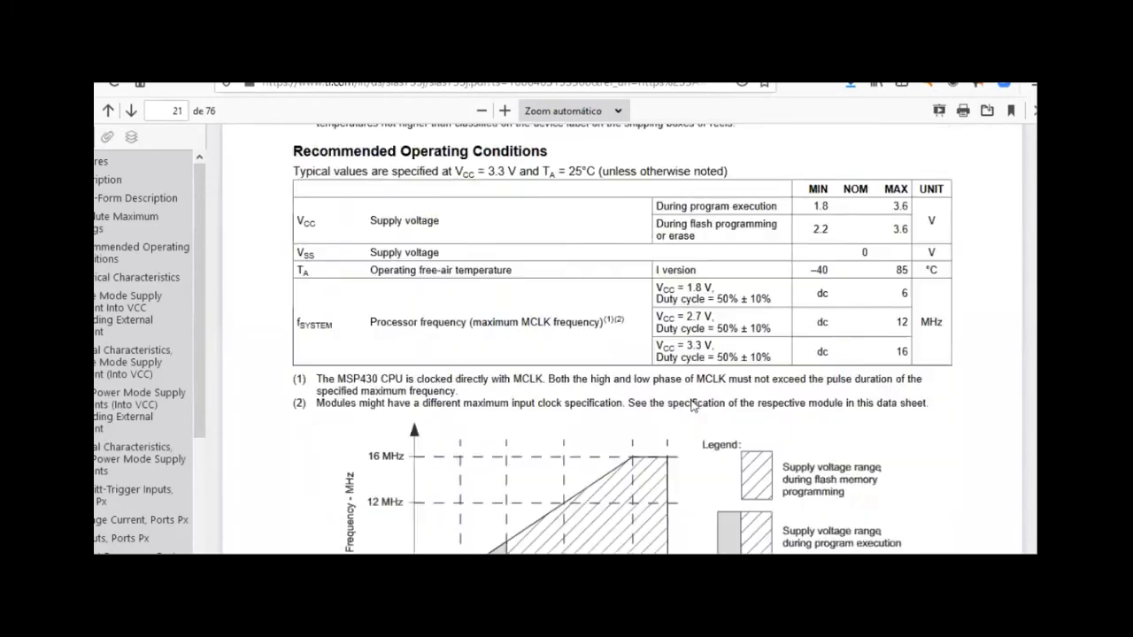
pyautogui.scroll(-4, 686, 403)
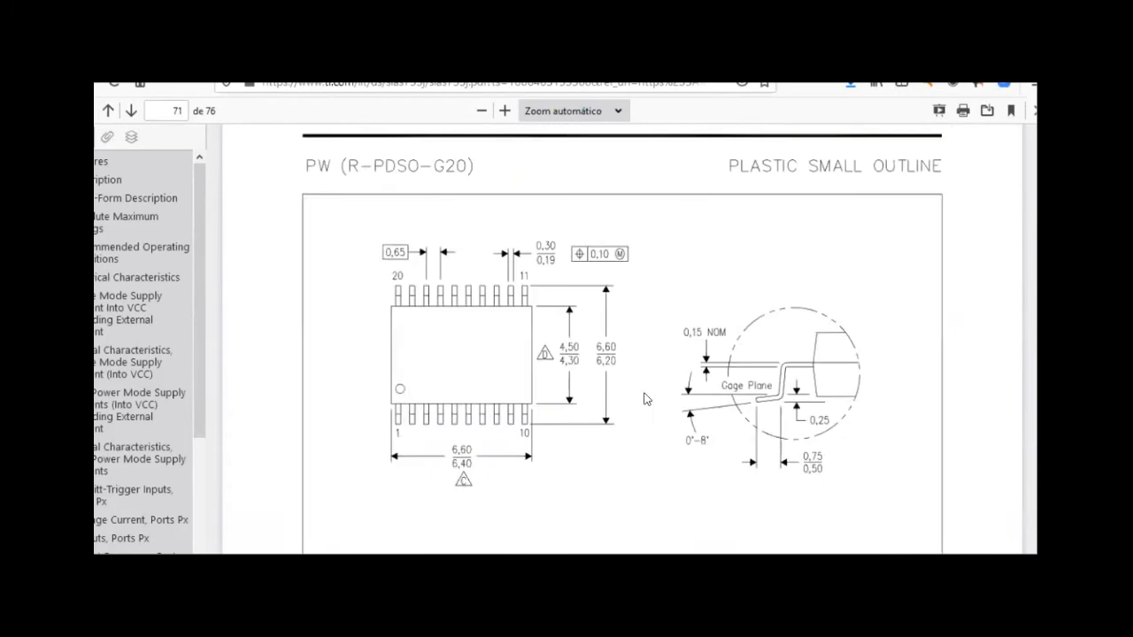
# - Examine the RHB0032E stencil design and the package outline drawing with its dimensions and notes
pyautogui.scroll(10, 646, 397)
pyautogui.scroll(6, 643, 390)
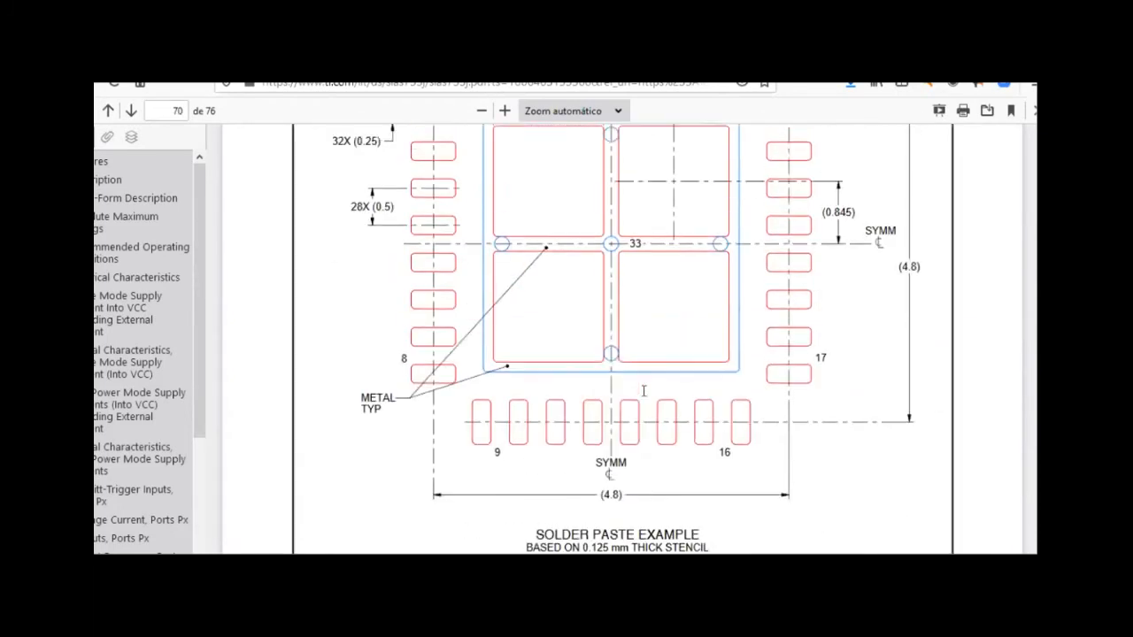
pyautogui.scroll(3, 630, 345)
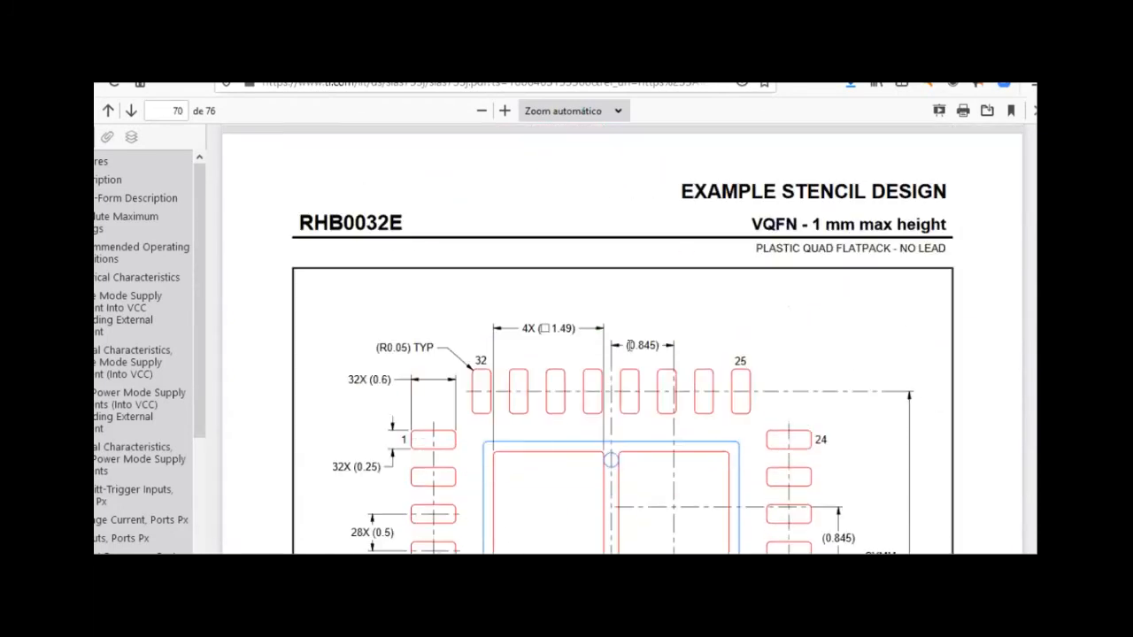
pyautogui.scroll(6, 567, 382)
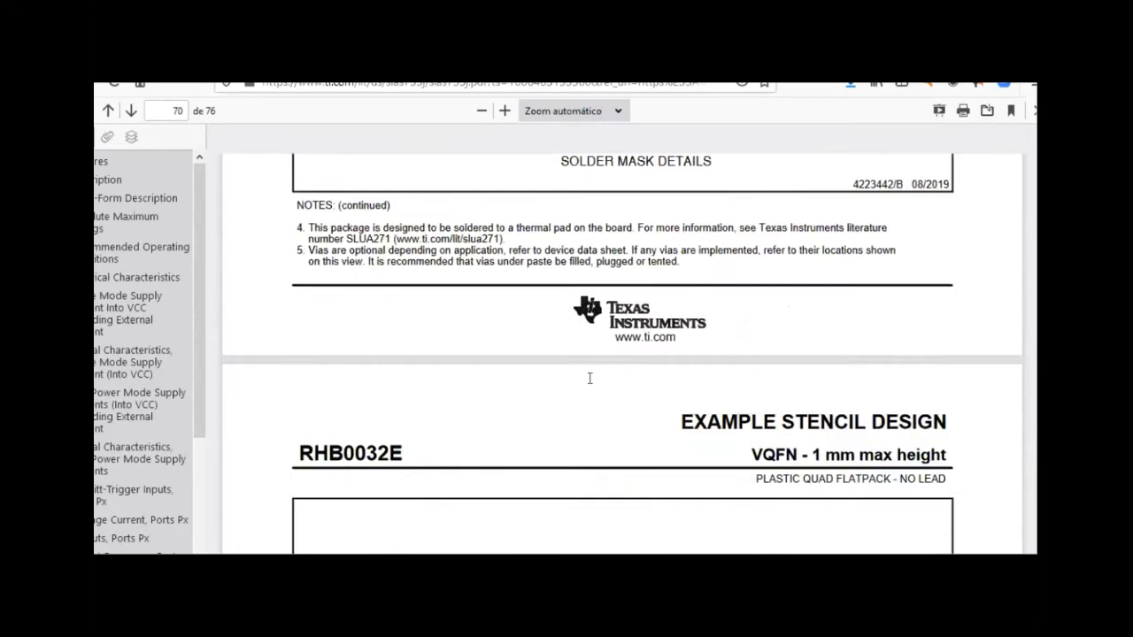
pyautogui.scroll(20, 590, 379)
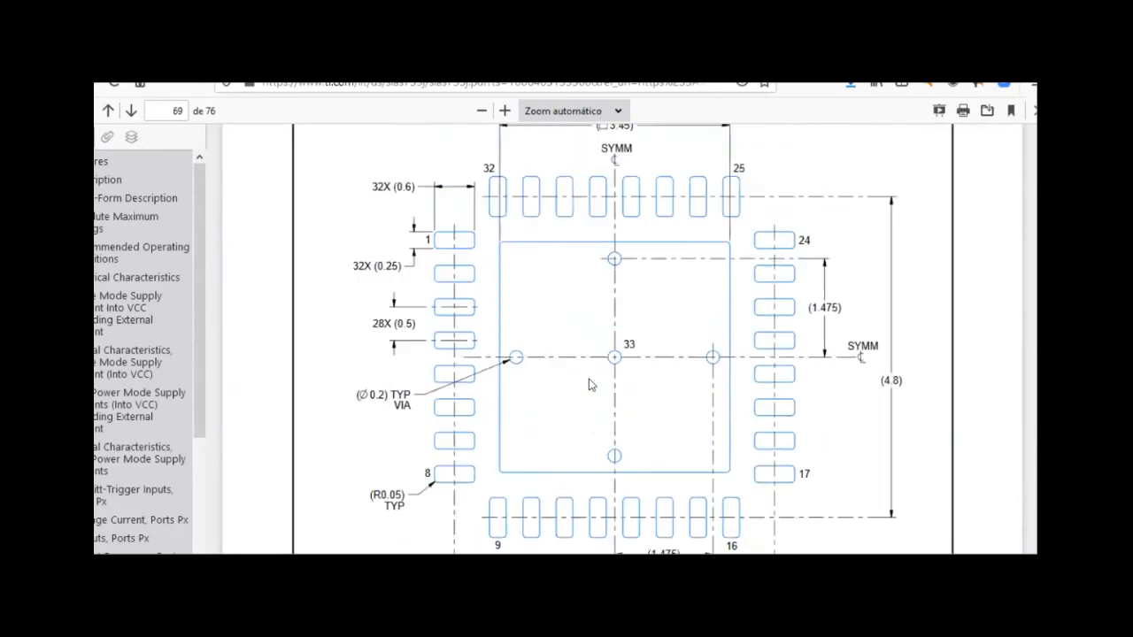
pyautogui.scroll(15, 589, 385)
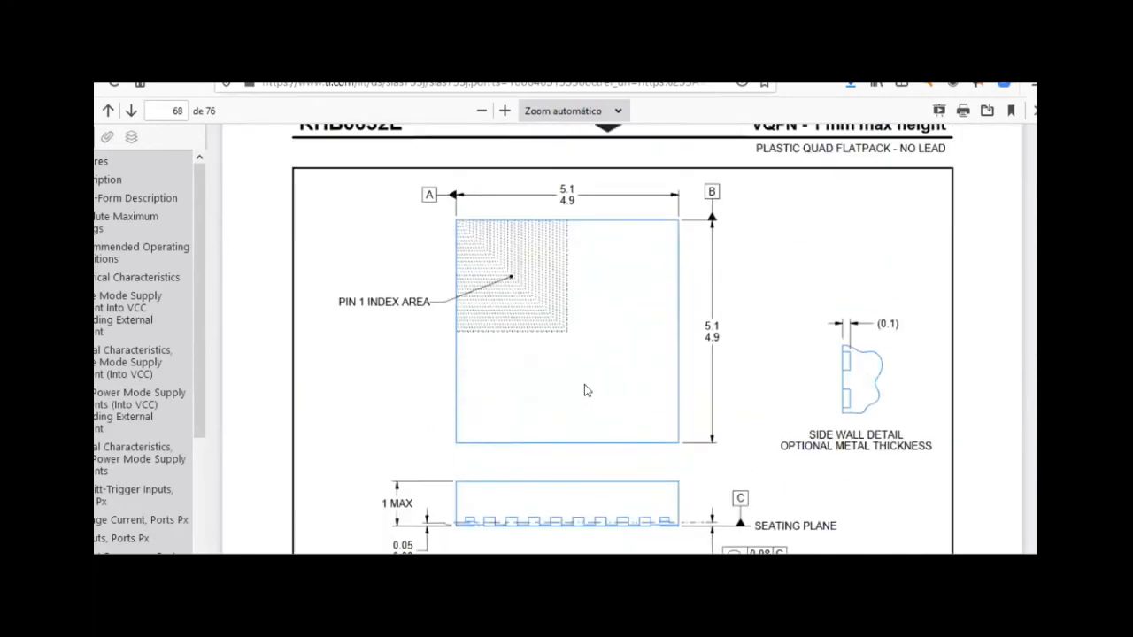
pyautogui.scroll(-1, 584, 384)
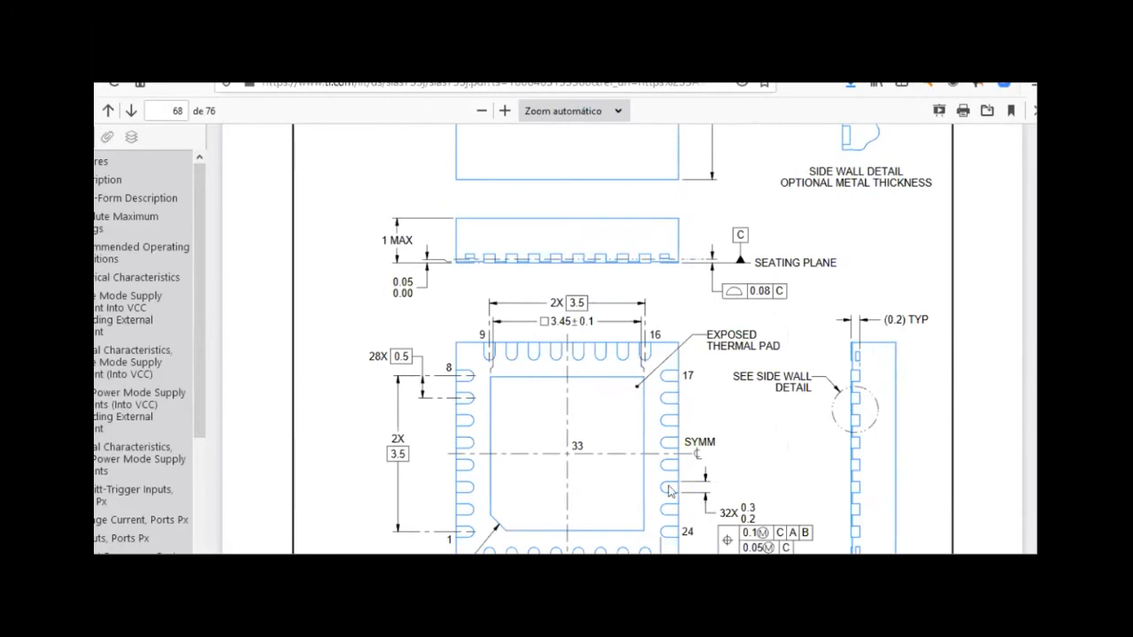
pyautogui.scroll(-4, 664, 401)
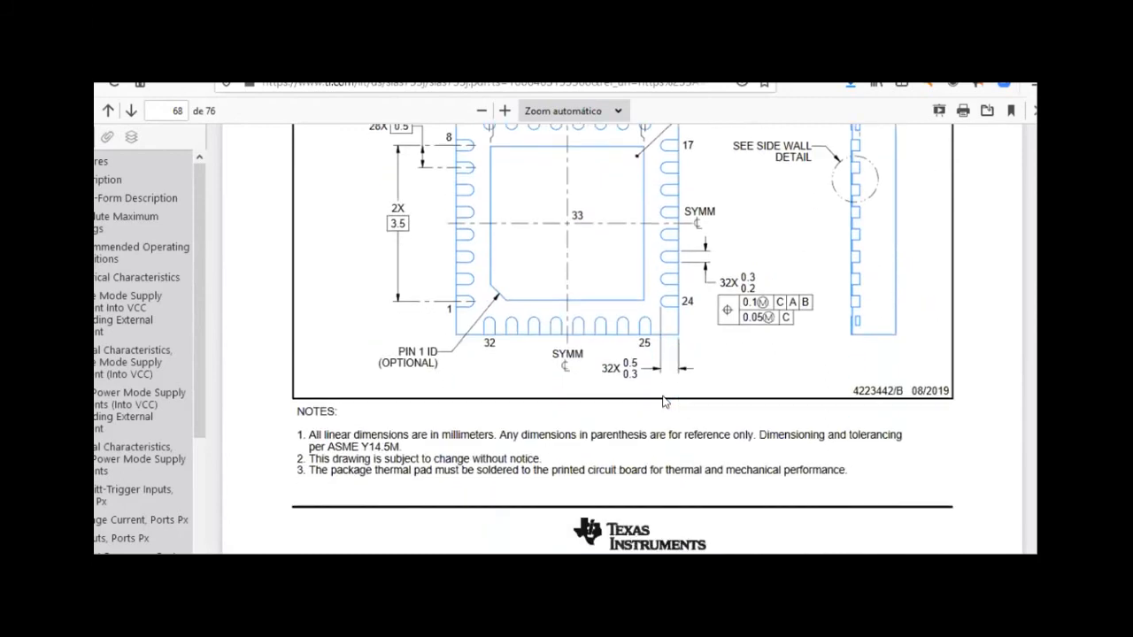
pyautogui.scroll(-2, 664, 401)
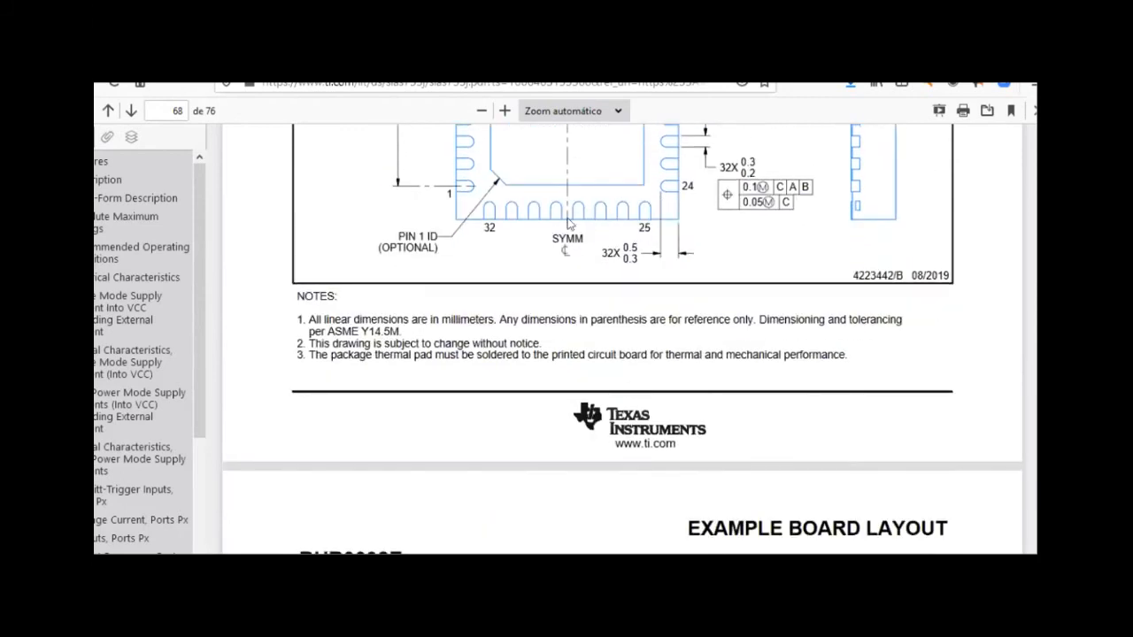
# - Examine the RHB0032E example board layout, including its land pattern dimensions, solder mask details and notes
pyautogui.scroll(-6, 794, 398)
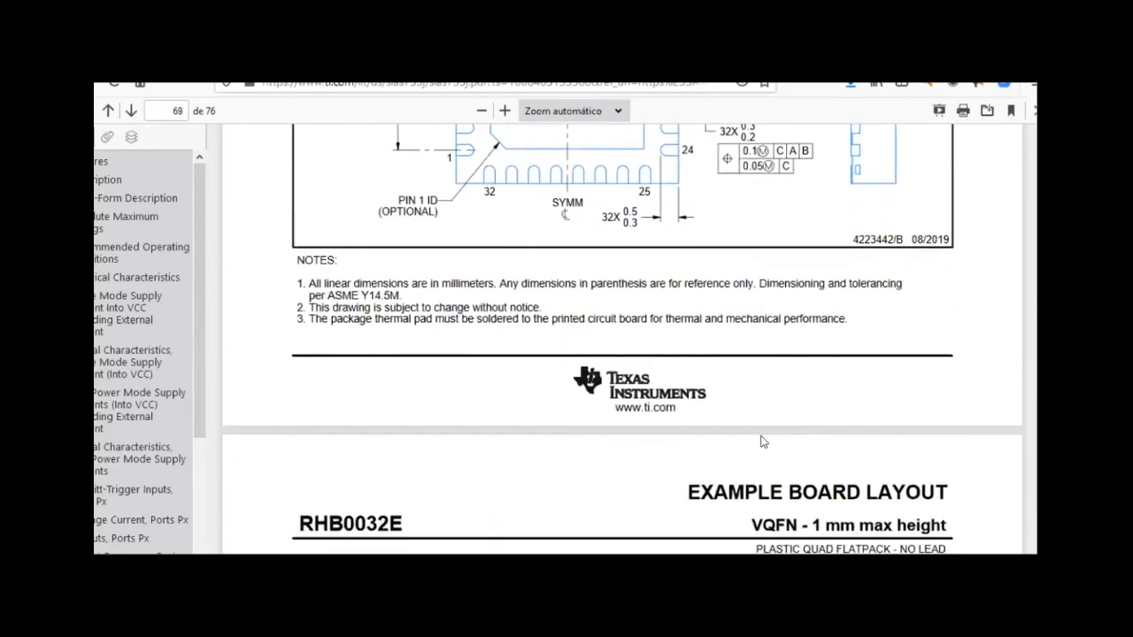
pyautogui.scroll(-2, 734, 423)
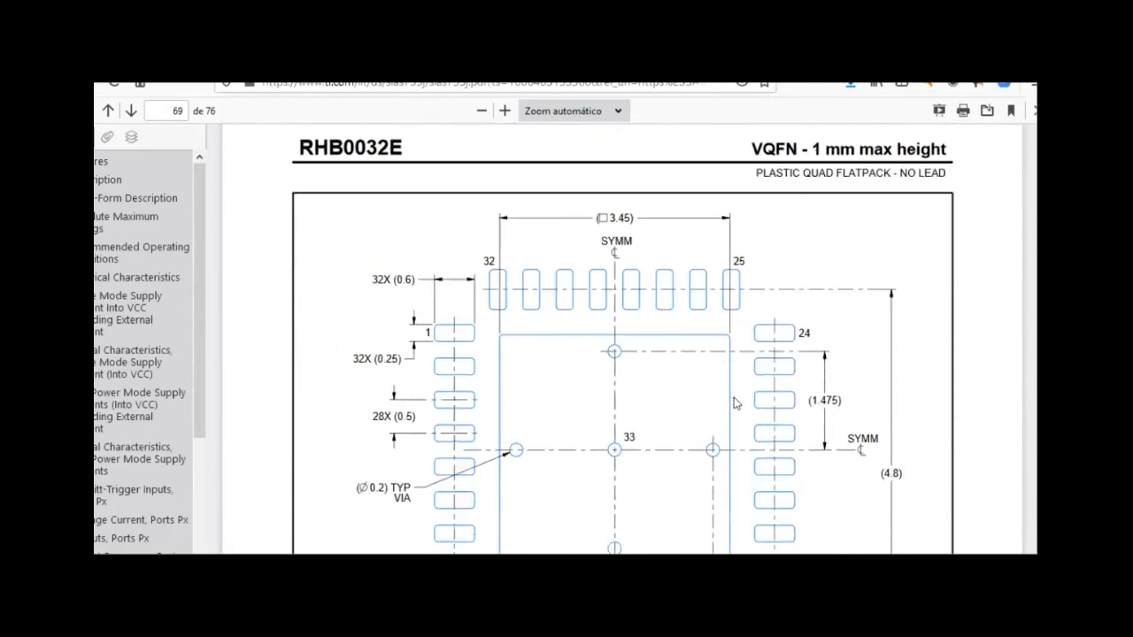
pyautogui.scroll(2, 755, 295)
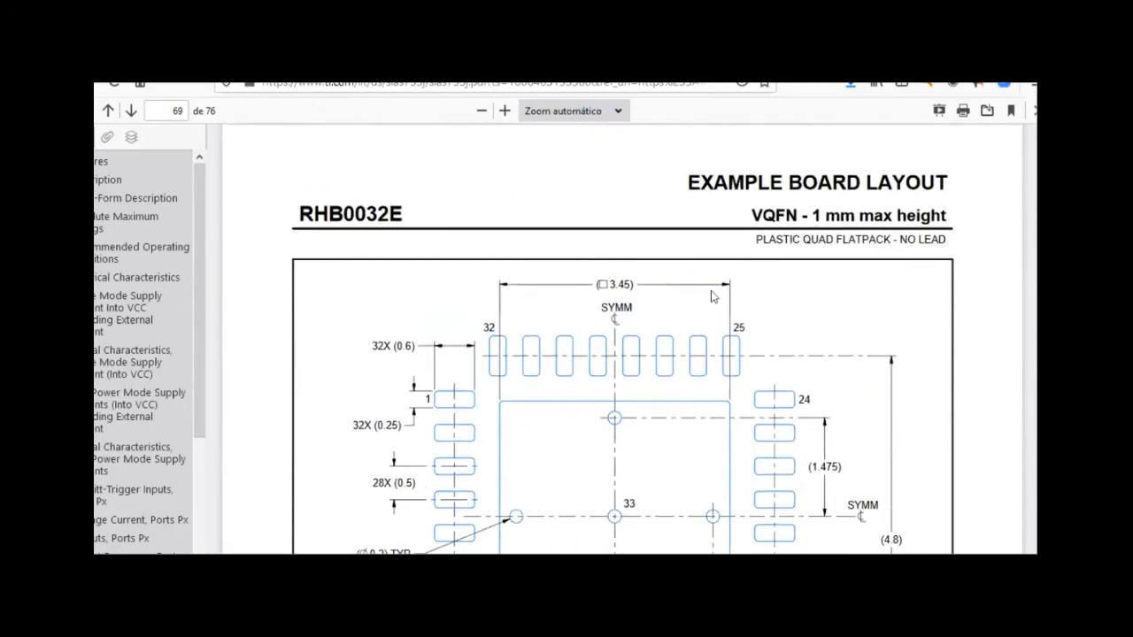
pyautogui.scroll(-2, 687, 413)
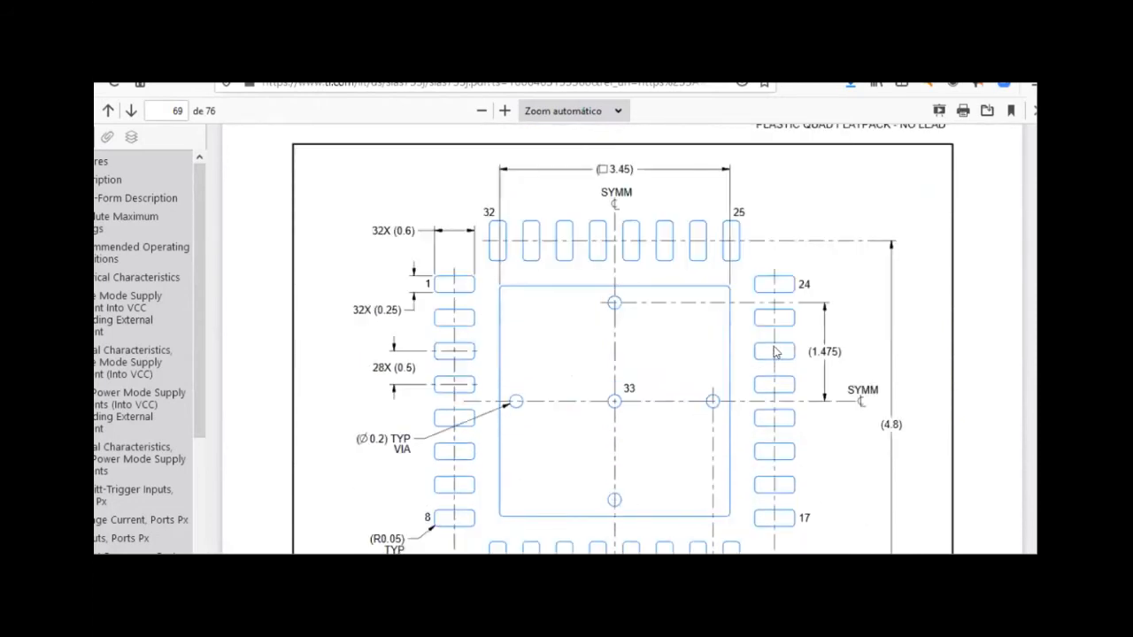
pyautogui.scroll(4, 775, 354)
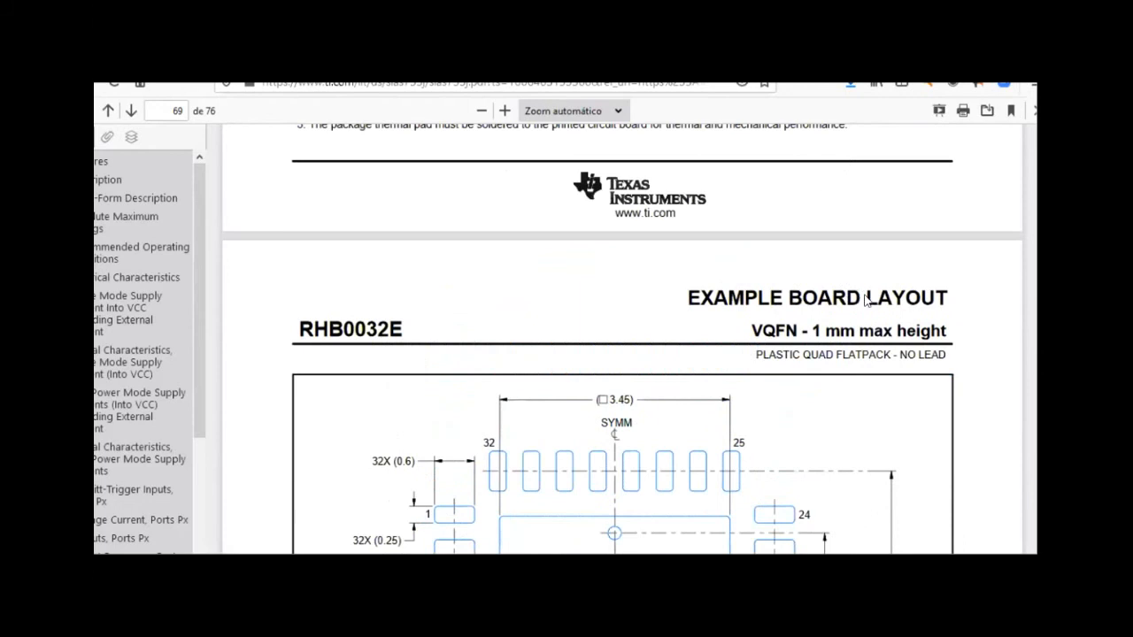
pyautogui.scroll(-3, 755, 447)
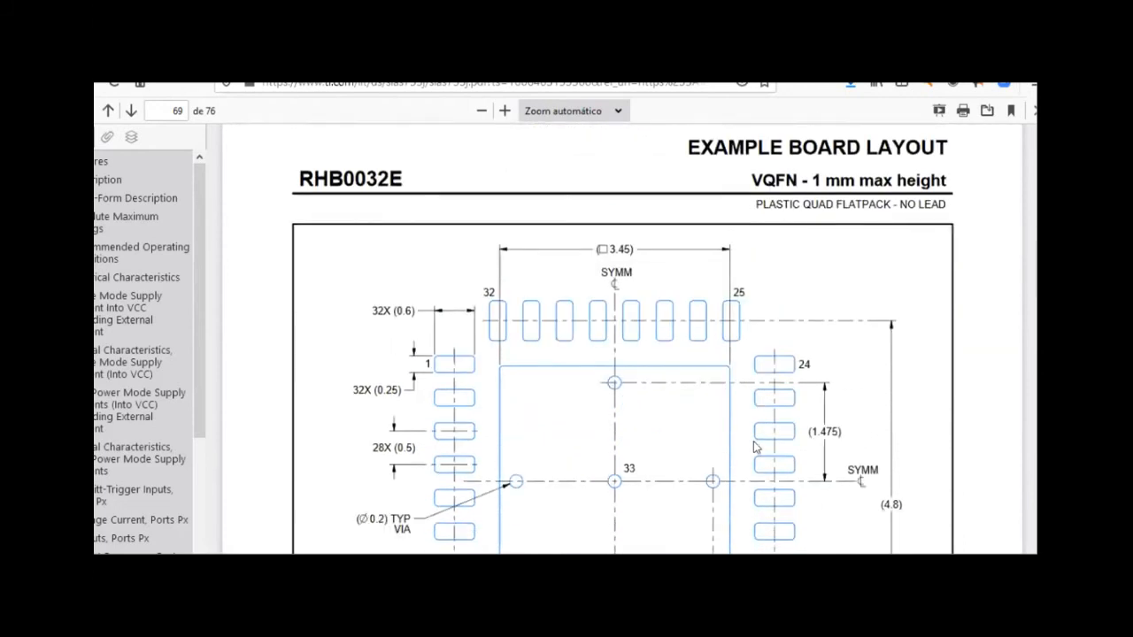
pyautogui.scroll(-2, 755, 447)
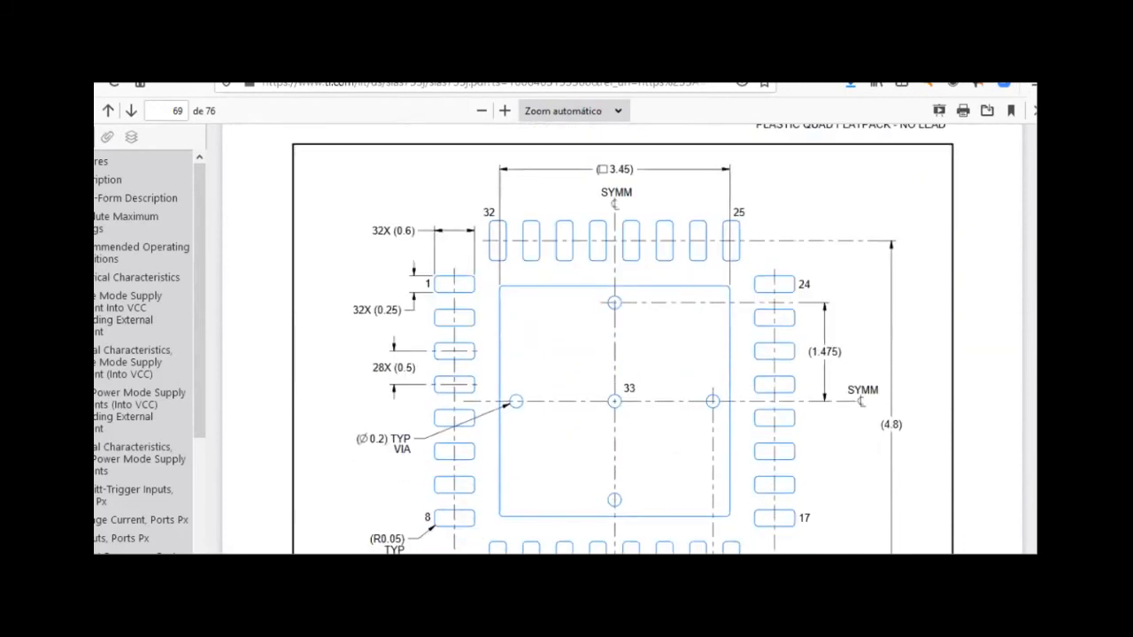
pyautogui.scroll(-5, 655, 476)
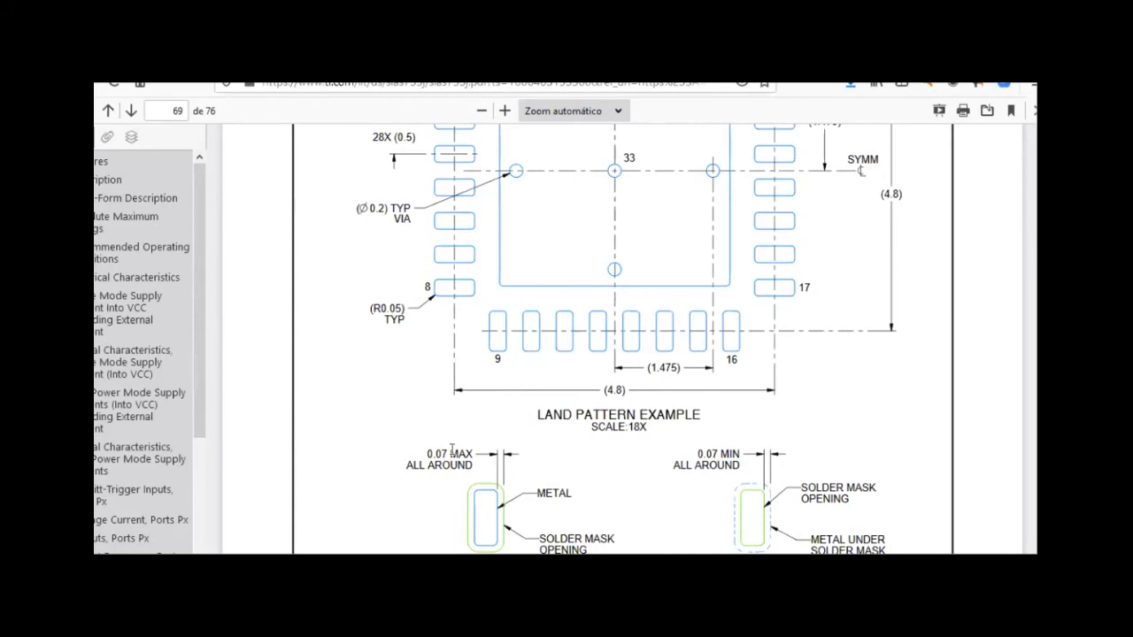
pyautogui.scroll(-5, 607, 451)
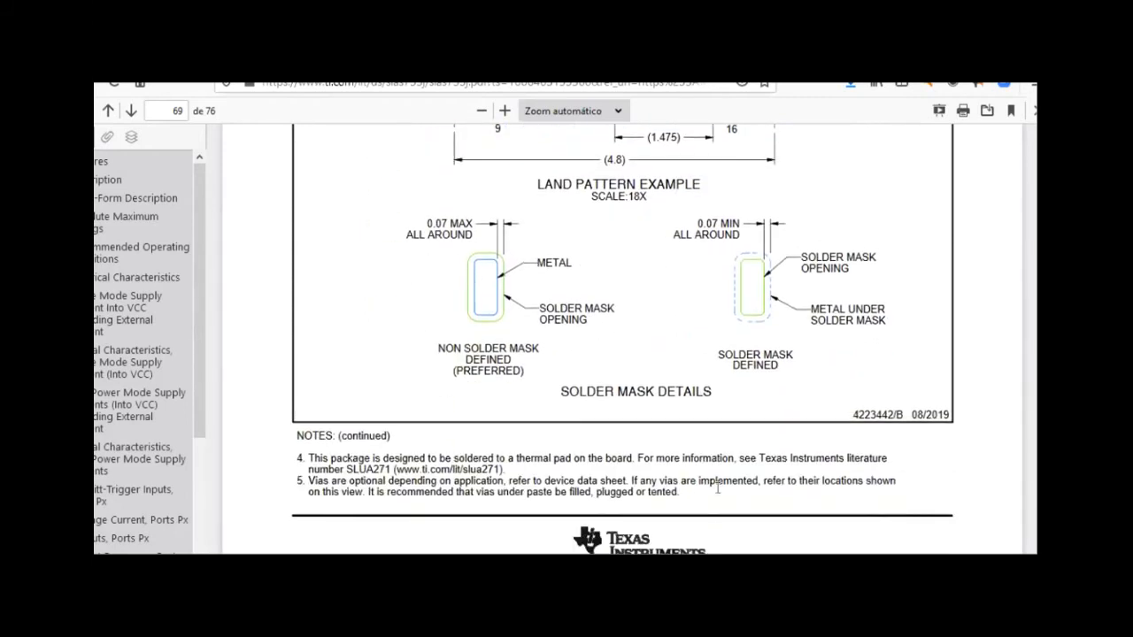
pyautogui.scroll(5, 688, 492)
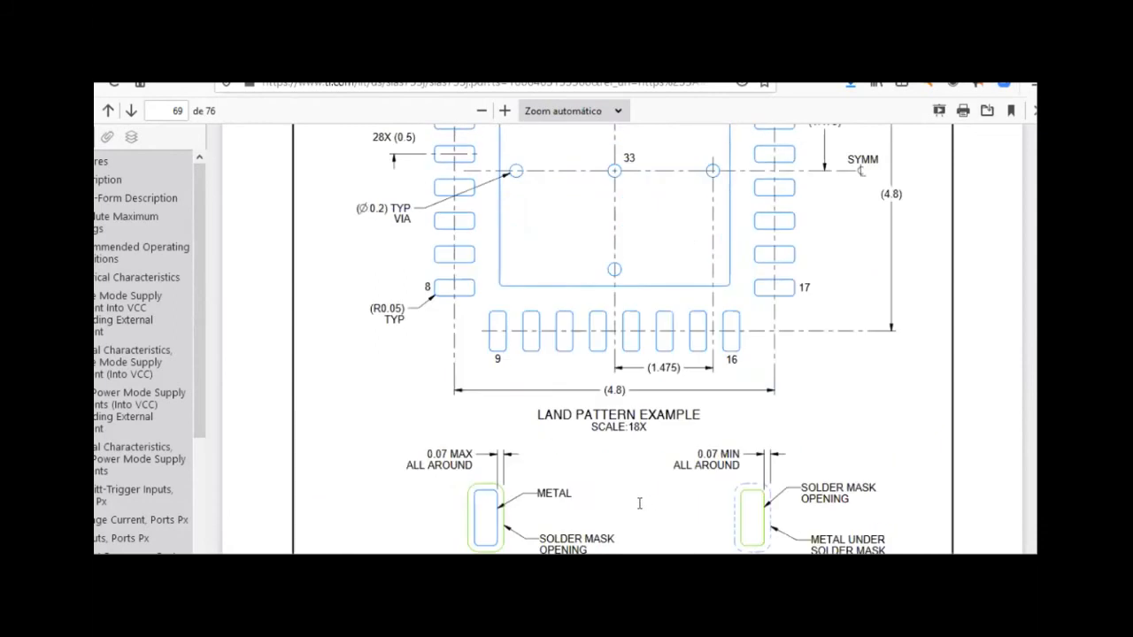
pyautogui.scroll(-7, 639, 502)
pyautogui.scroll(-5, 634, 507)
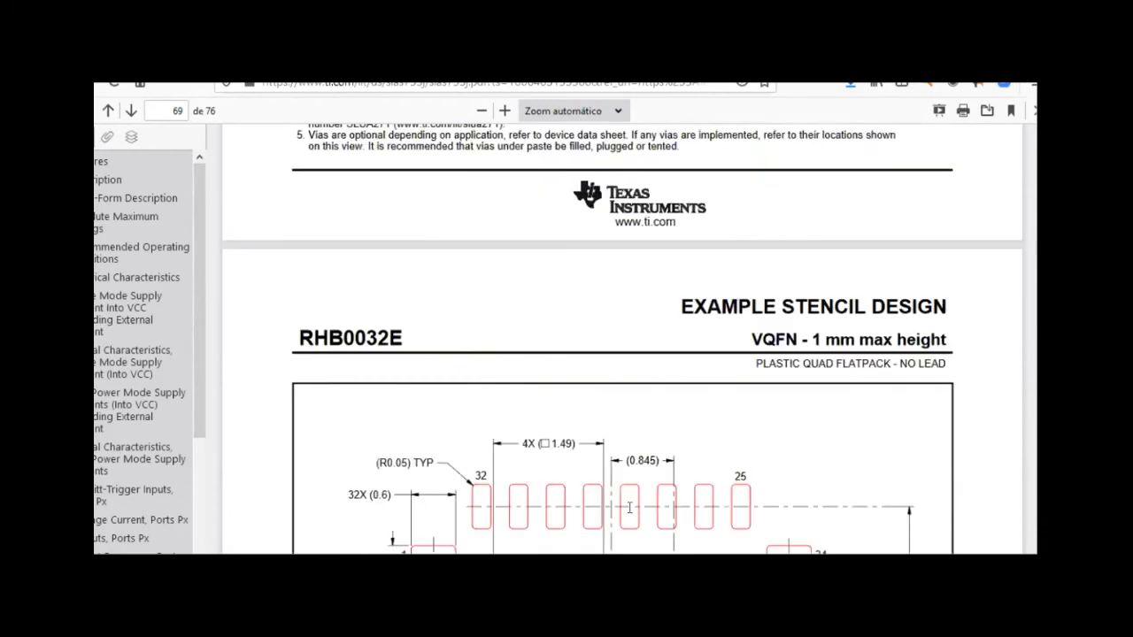
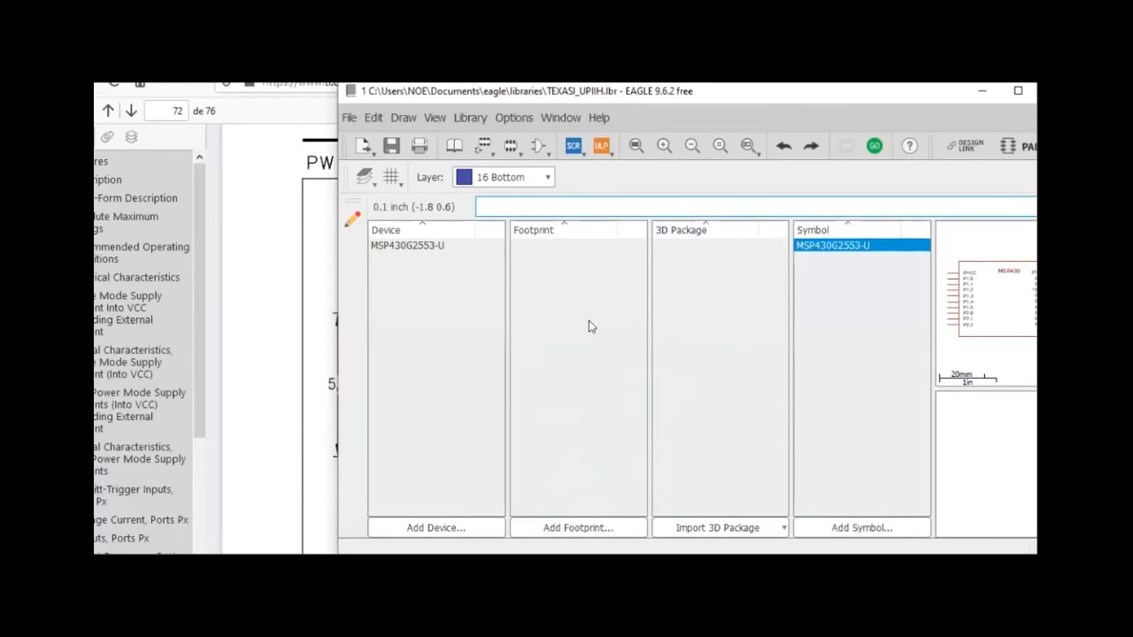
# - Start importing an existing footprint into the TEXASI_UPIIH library and search the available libraries for TSSOP packages
pyautogui.click(605, 528)
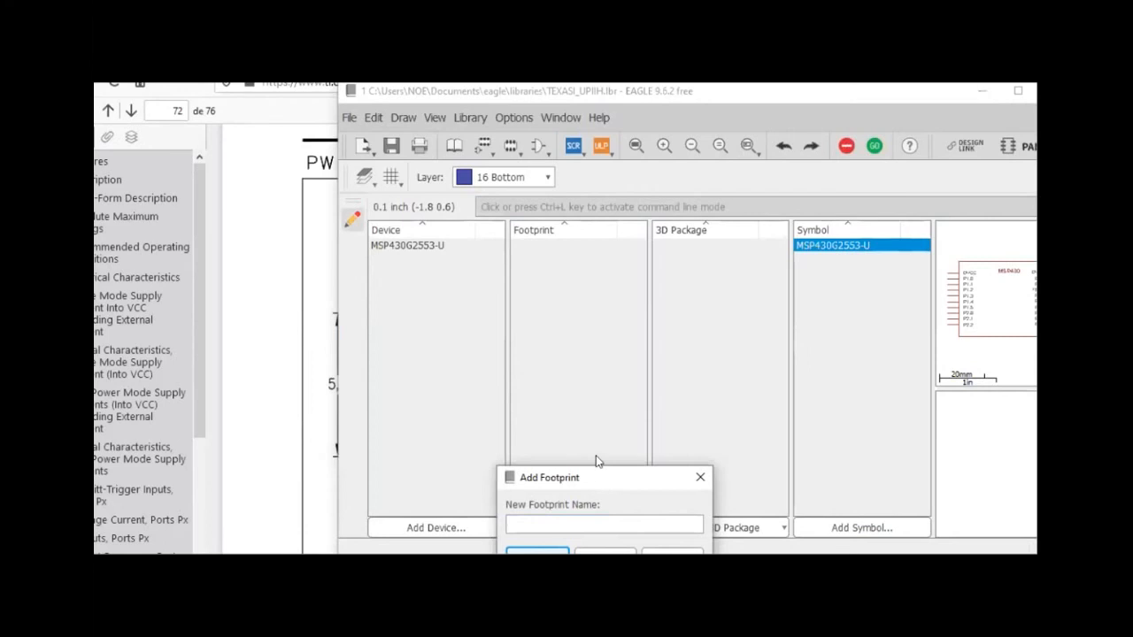
pyautogui.click(595, 351)
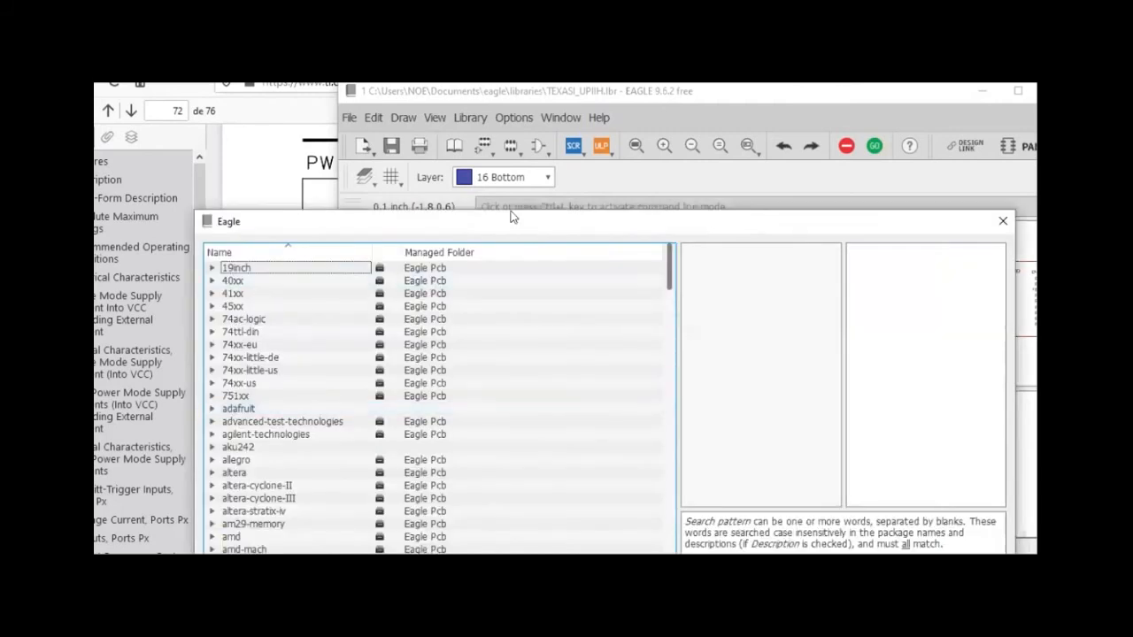
pyautogui.moveTo(514, 221); pyautogui.dragTo(493, 0)
pyautogui.click(299, 528)
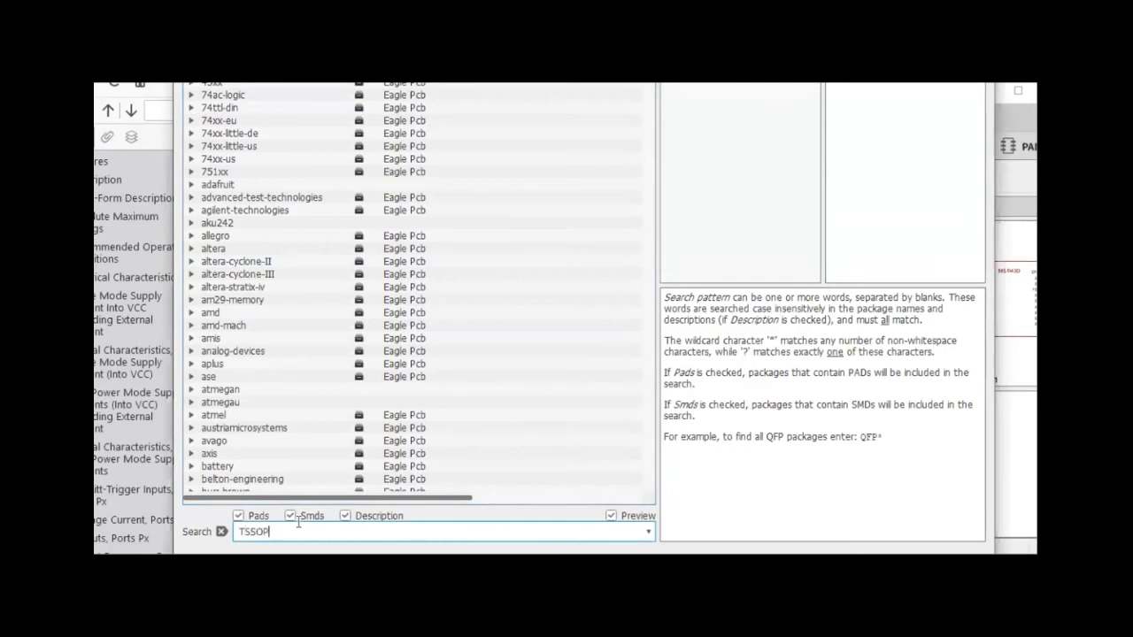
pyautogui.press('Return')
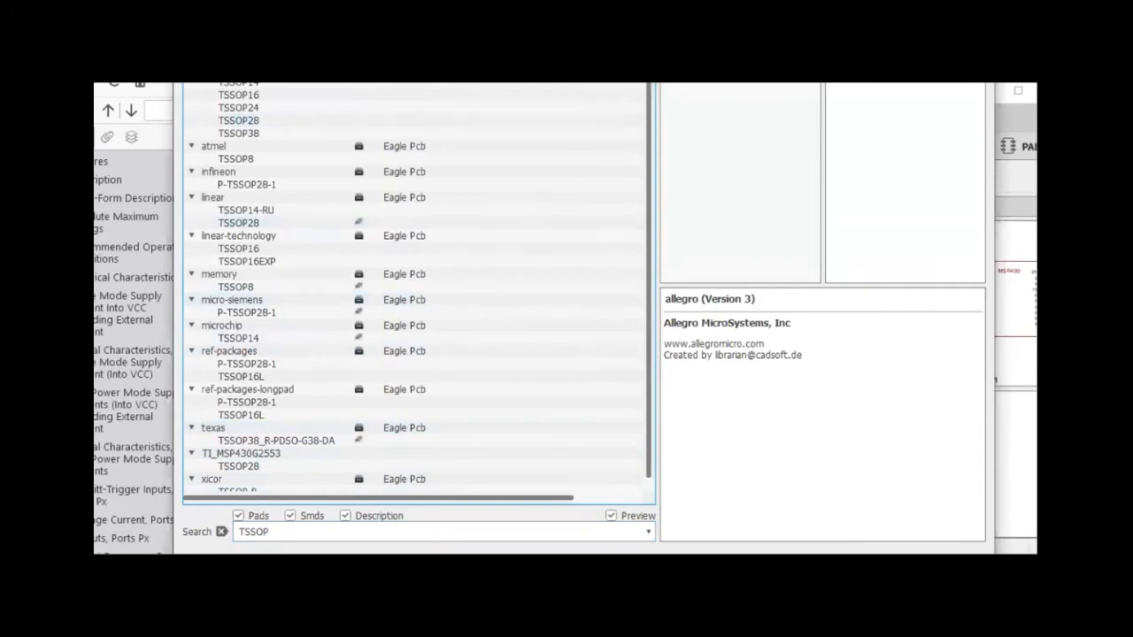
# - Preview the TSSOP footprints offered by the allegro and analog-devices libraries, from TSSOP14 through TSSOP38
pyautogui.moveTo(256, 9); pyautogui.dragTo(283, 74)
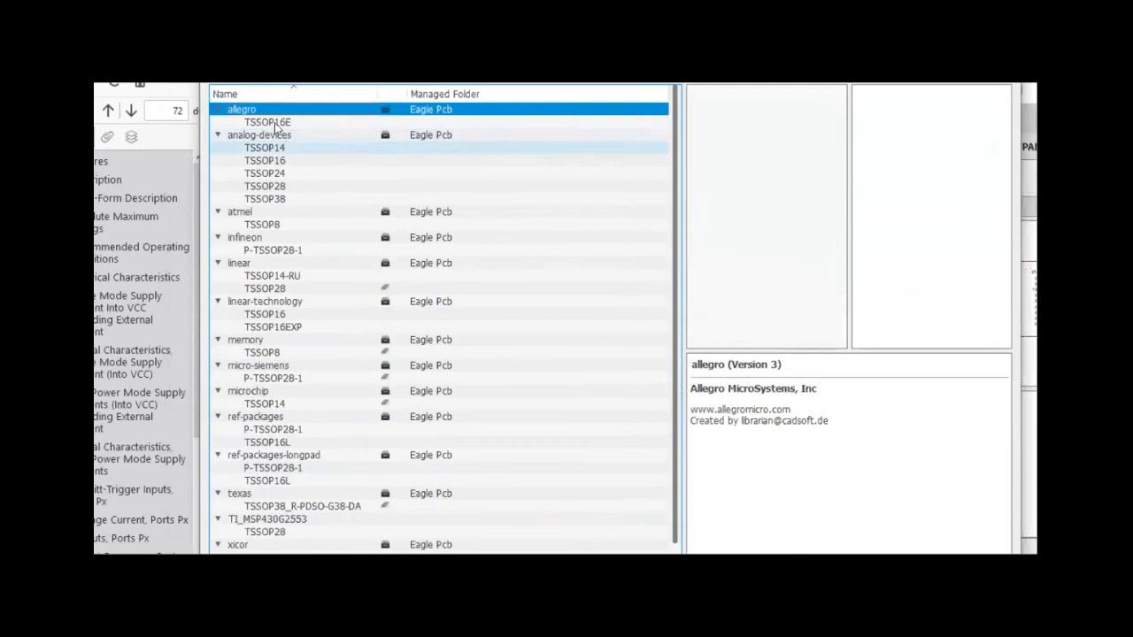
pyautogui.click(273, 123)
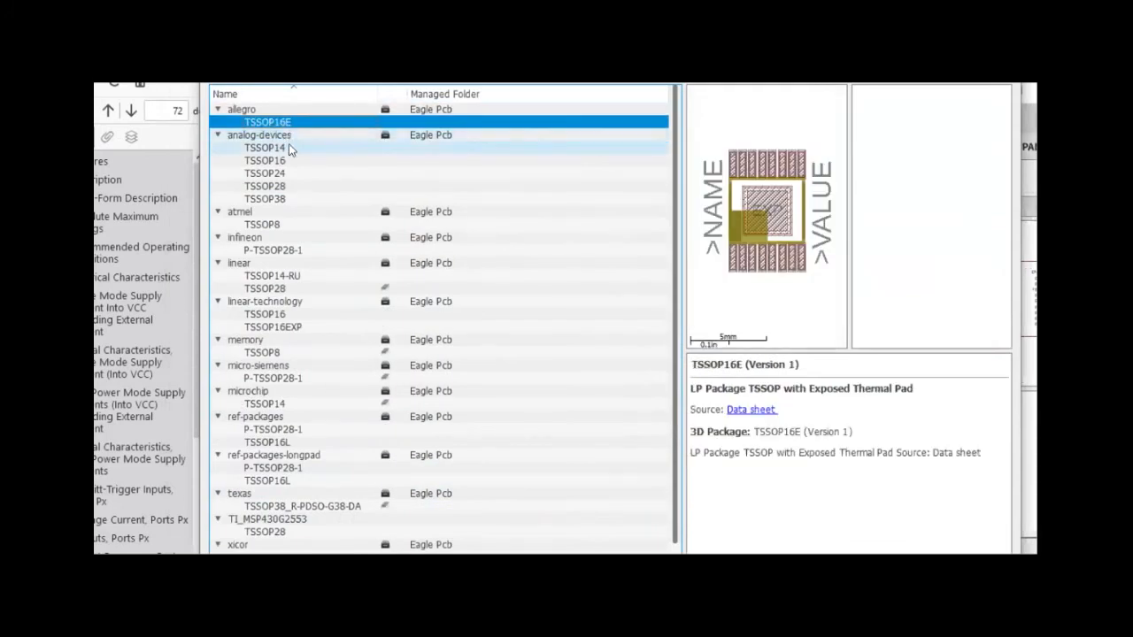
pyautogui.click(282, 149)
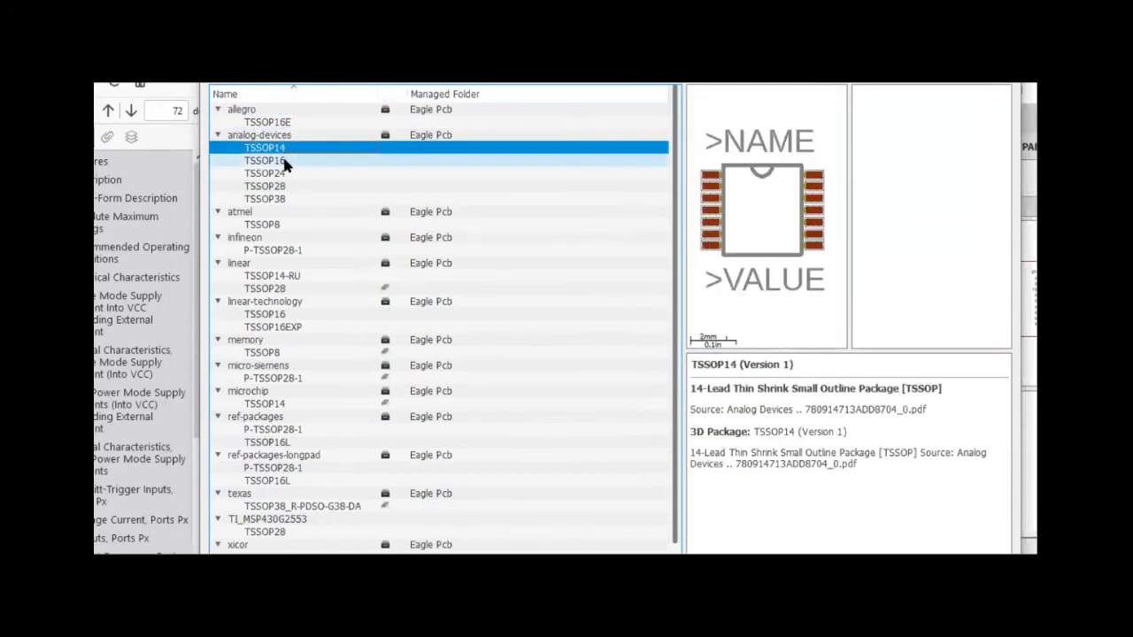
pyautogui.click(284, 161)
pyautogui.click(282, 175)
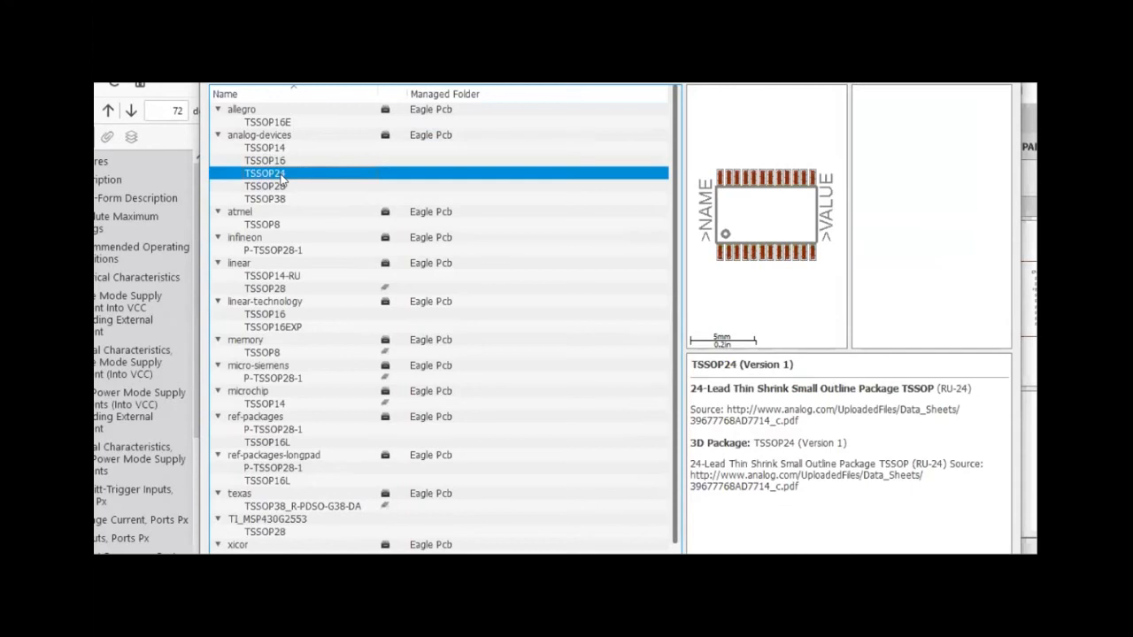
pyautogui.click(283, 187)
pyautogui.click(282, 198)
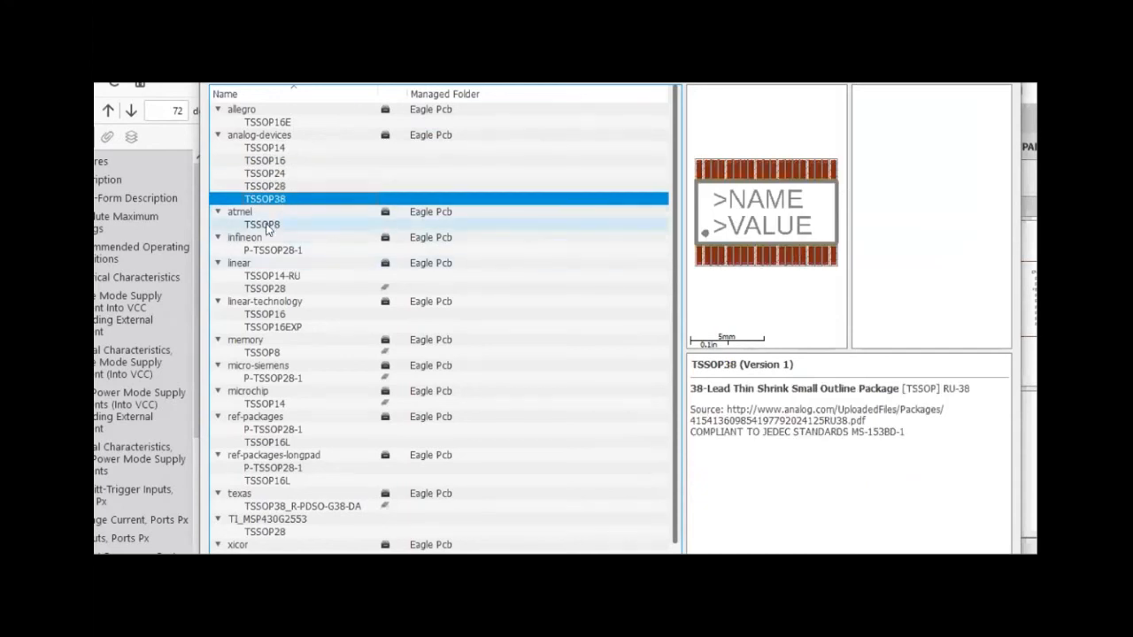
# - Compare the TSSOP footprint previews in the remaining libraries, including atmel, infineon, linear and ref-packages-longpad, and recheck the analog-devices TSSOP28
pyautogui.click(263, 225)
pyautogui.click(284, 249)
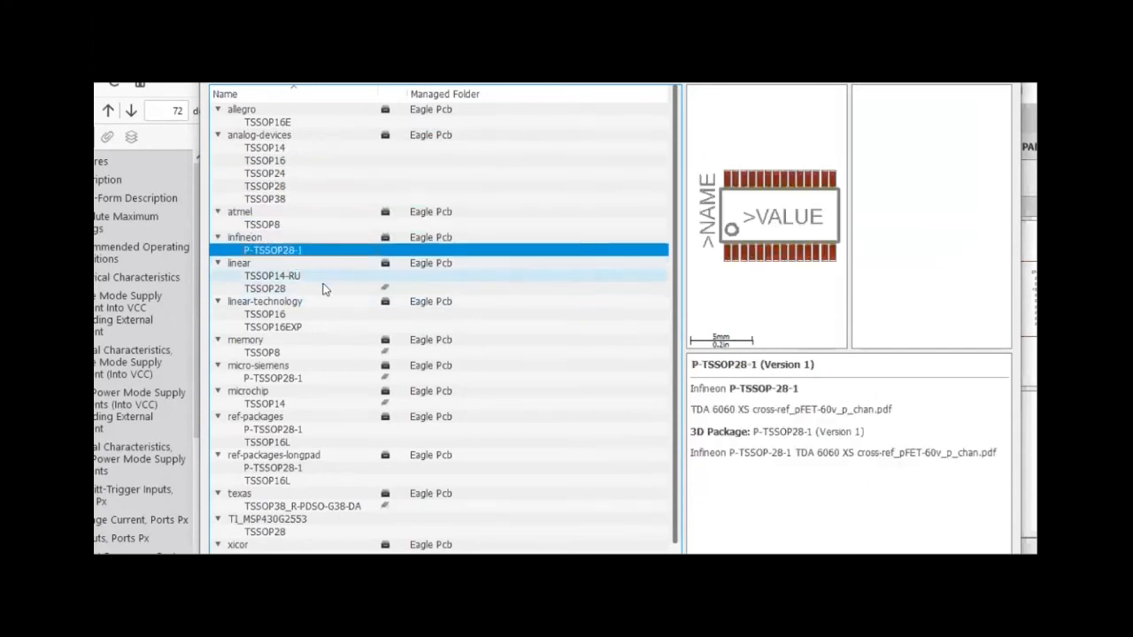
pyautogui.click(273, 275)
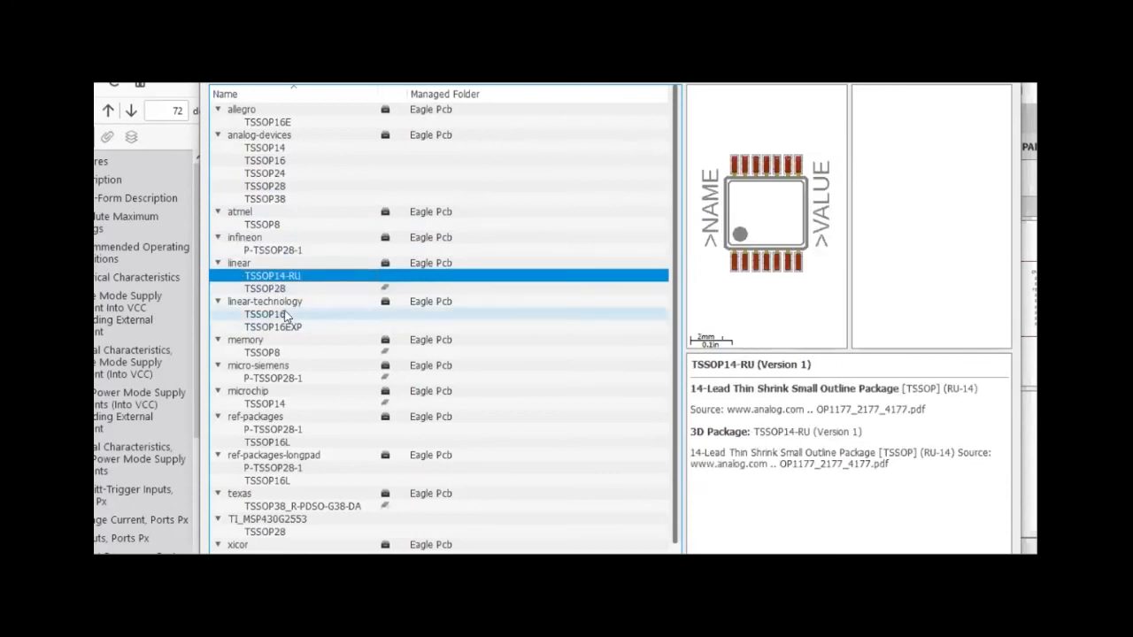
pyautogui.click(285, 289)
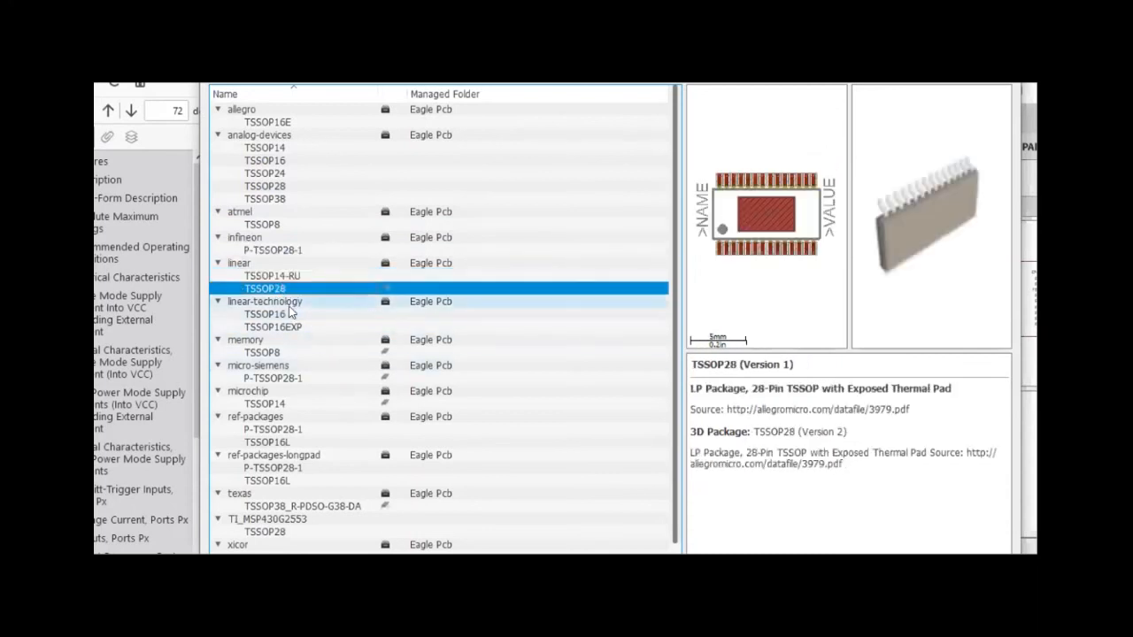
pyautogui.scroll(-1, 295, 478)
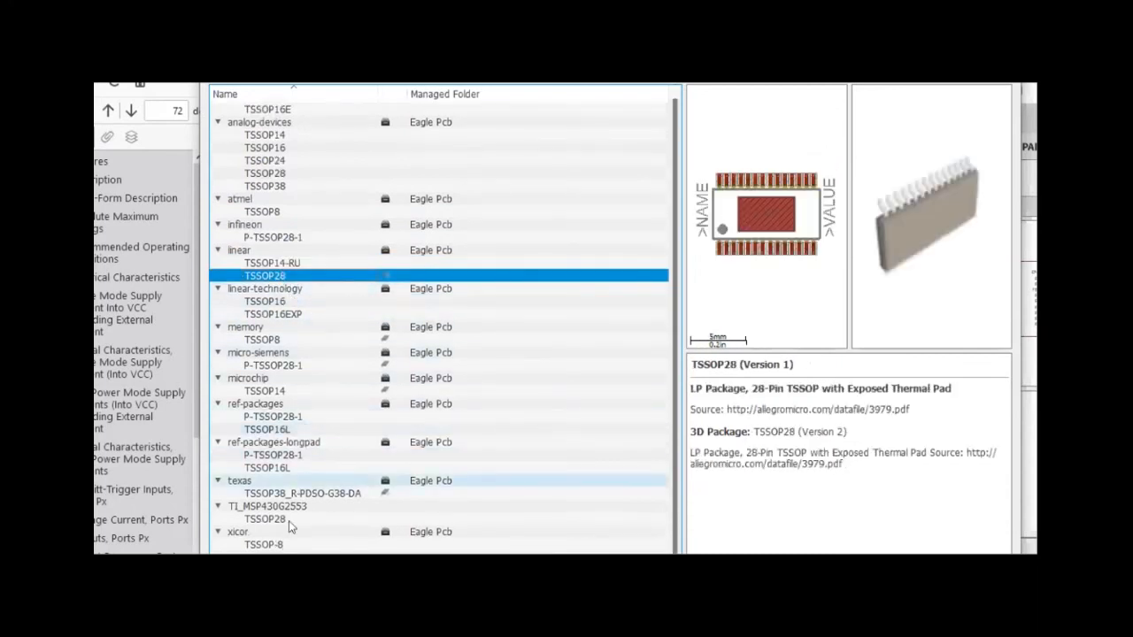
pyautogui.click(277, 519)
pyautogui.click(277, 506)
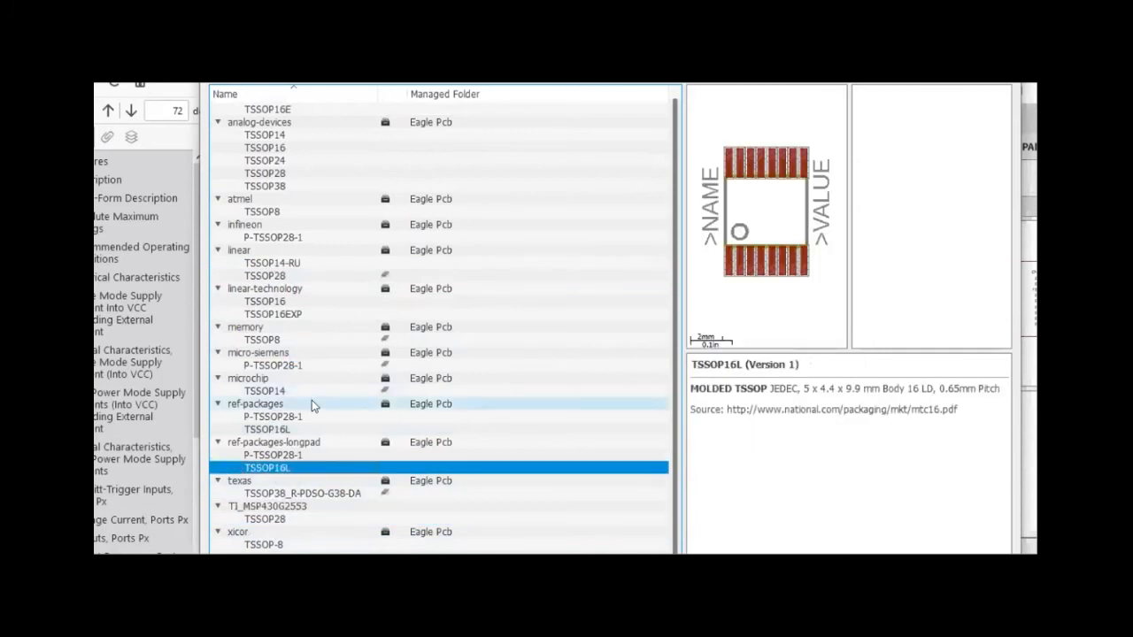
pyautogui.scroll(1, 301, 315)
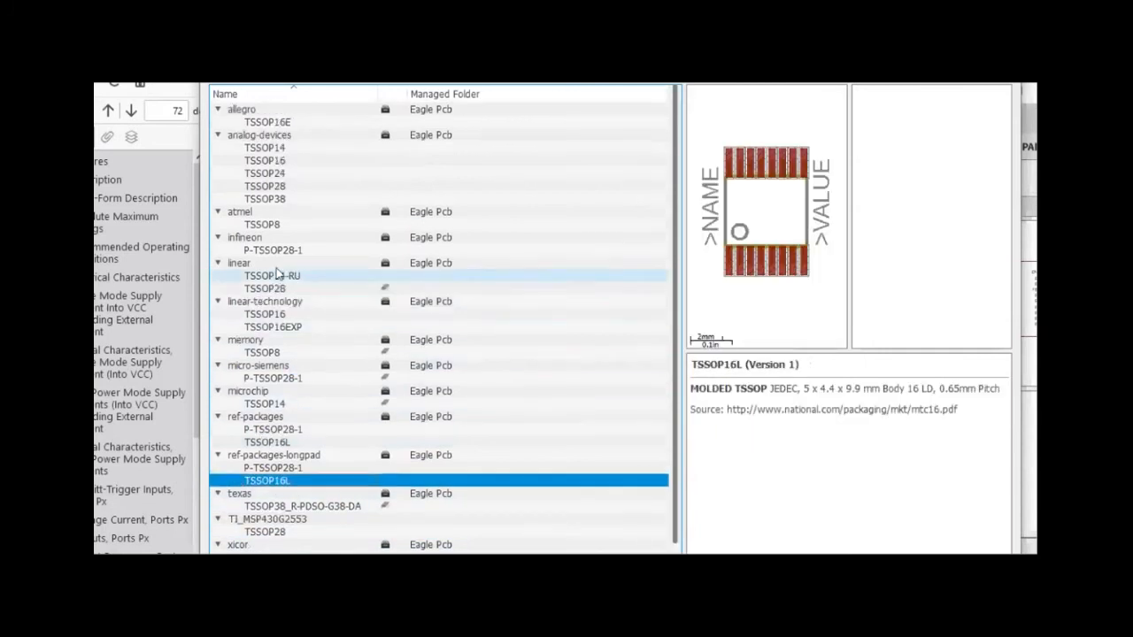
pyautogui.click(288, 187)
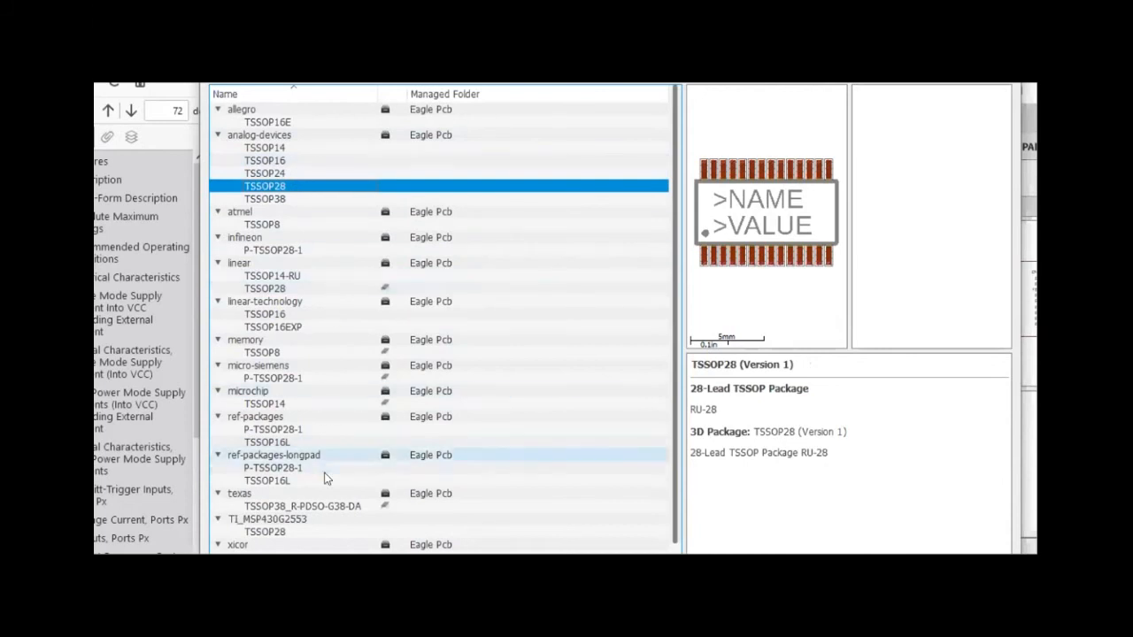
# - Import the analog-devices TSSOP24 footprint into the library and arrange the editor window so the full footprint is visible
pyautogui.click(291, 175)
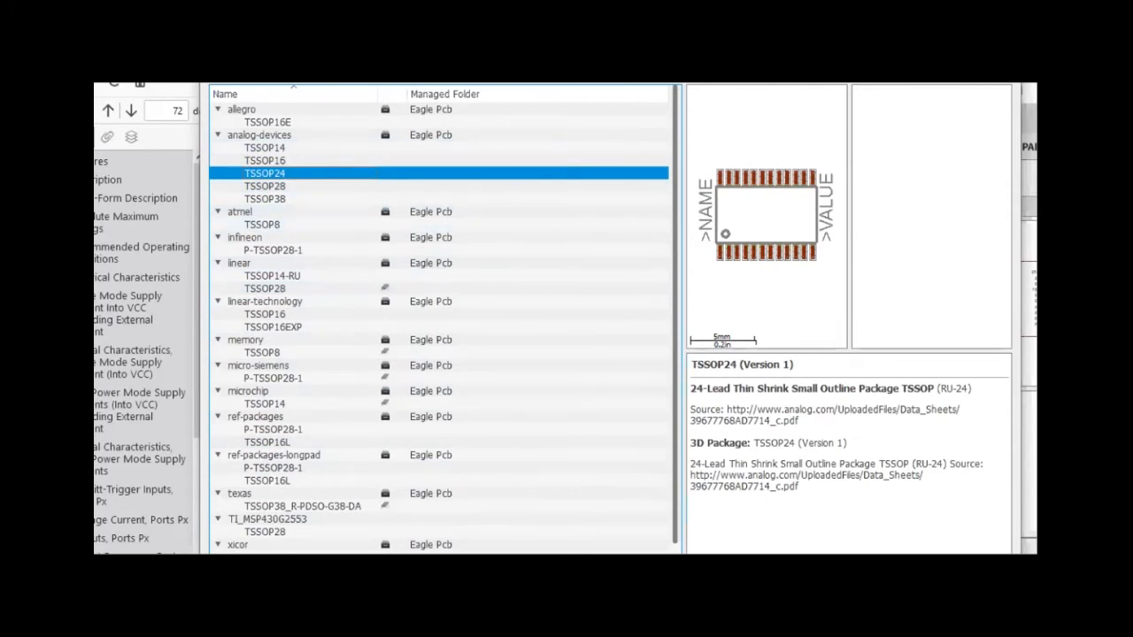
pyautogui.press('Return')
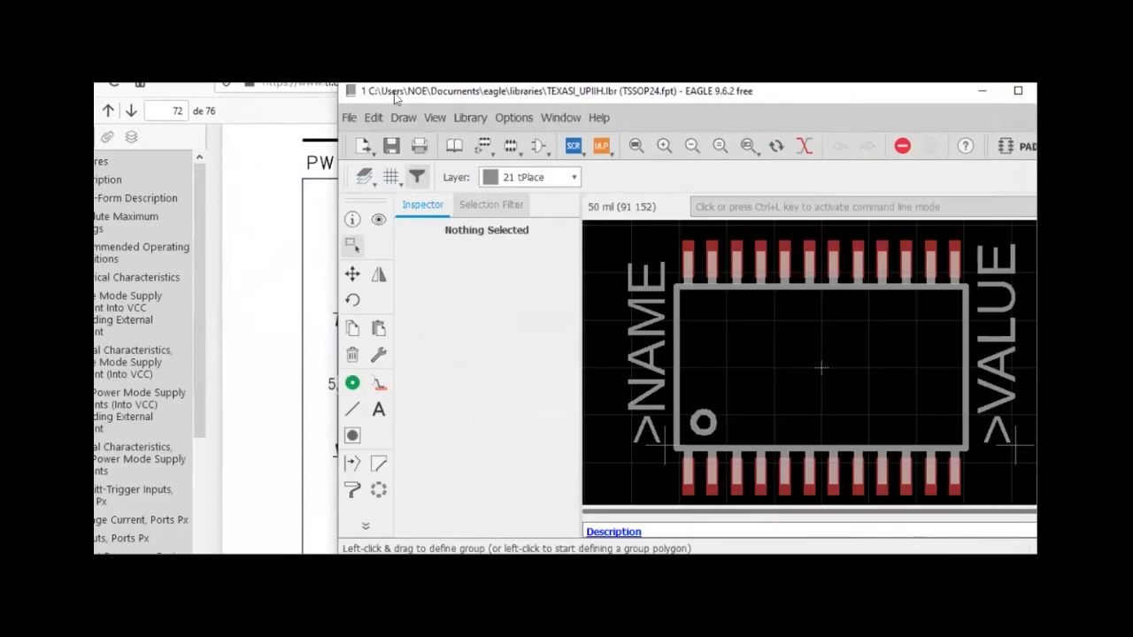
pyautogui.moveTo(394, 93); pyautogui.dragTo(151, 95)
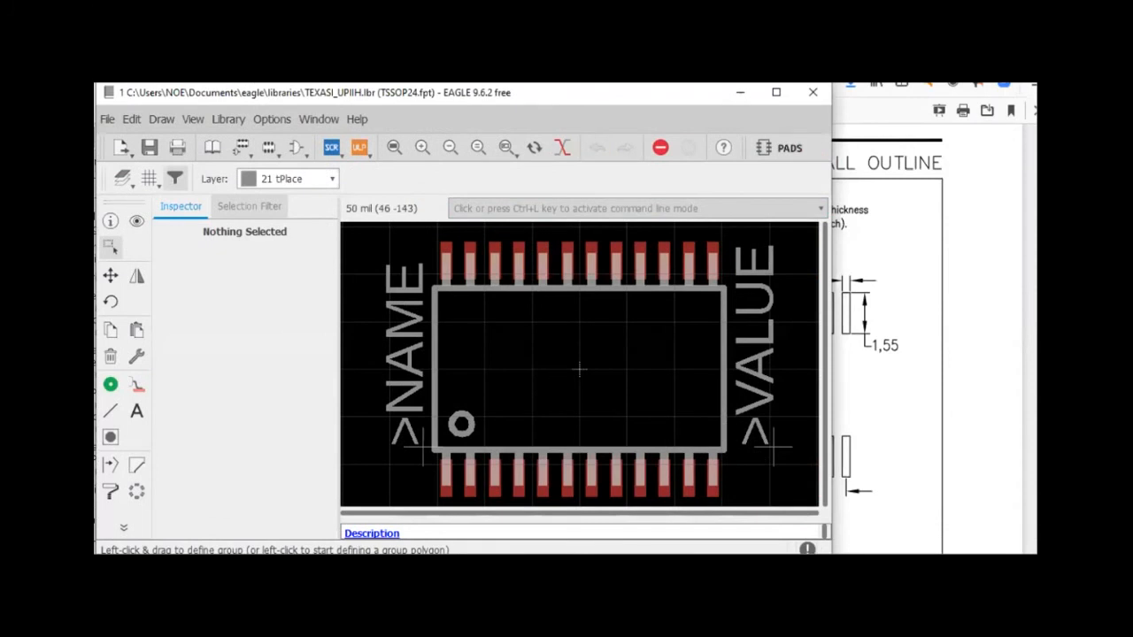
pyautogui.moveTo(691, 557); pyautogui.dragTo(704, 625)
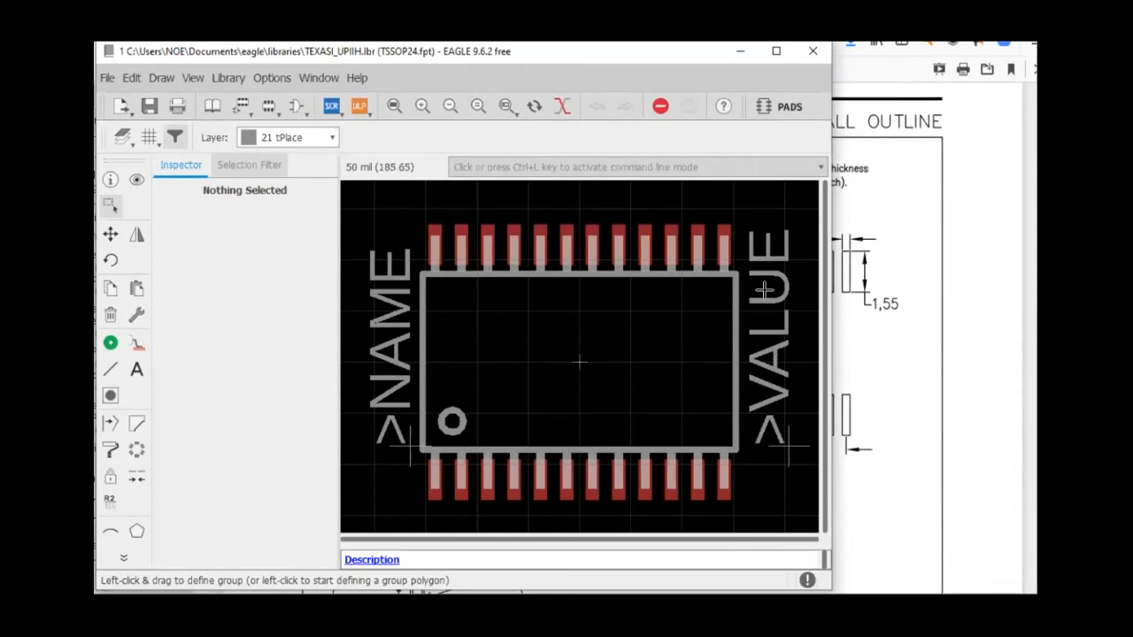
pyautogui.scroll(-1, 763, 289)
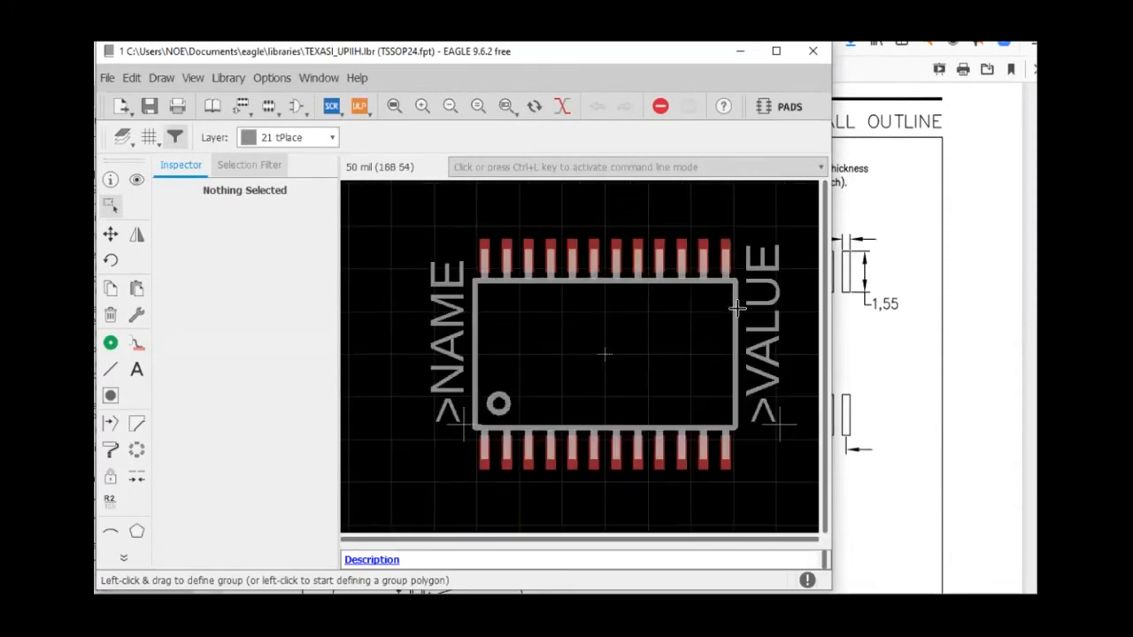
# - Delete the two rightmost pads from both the upper and lower pad rows to reduce the footprint to 20 pads
pyautogui.click(110, 204)
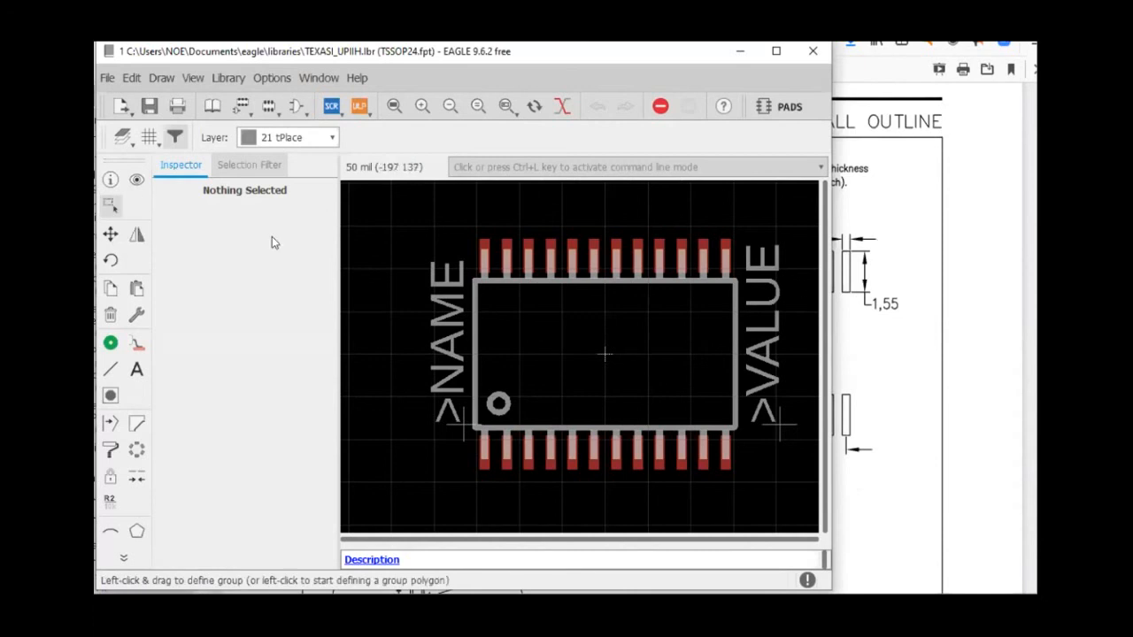
pyautogui.click(109, 317)
pyautogui.click(698, 250)
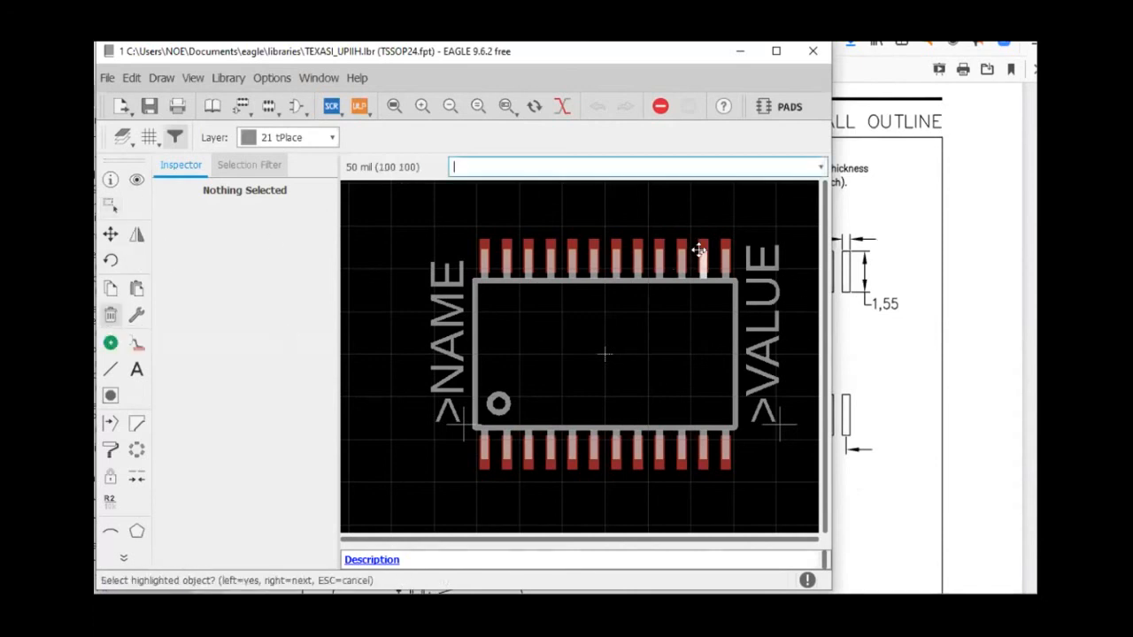
pyautogui.click(698, 250)
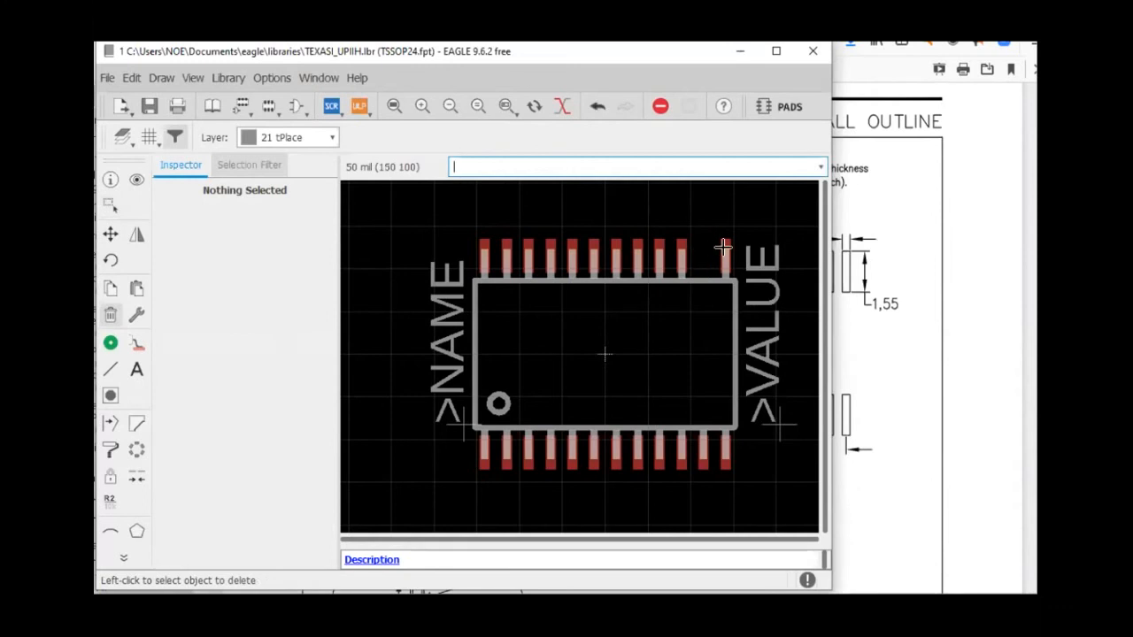
pyautogui.click(723, 247)
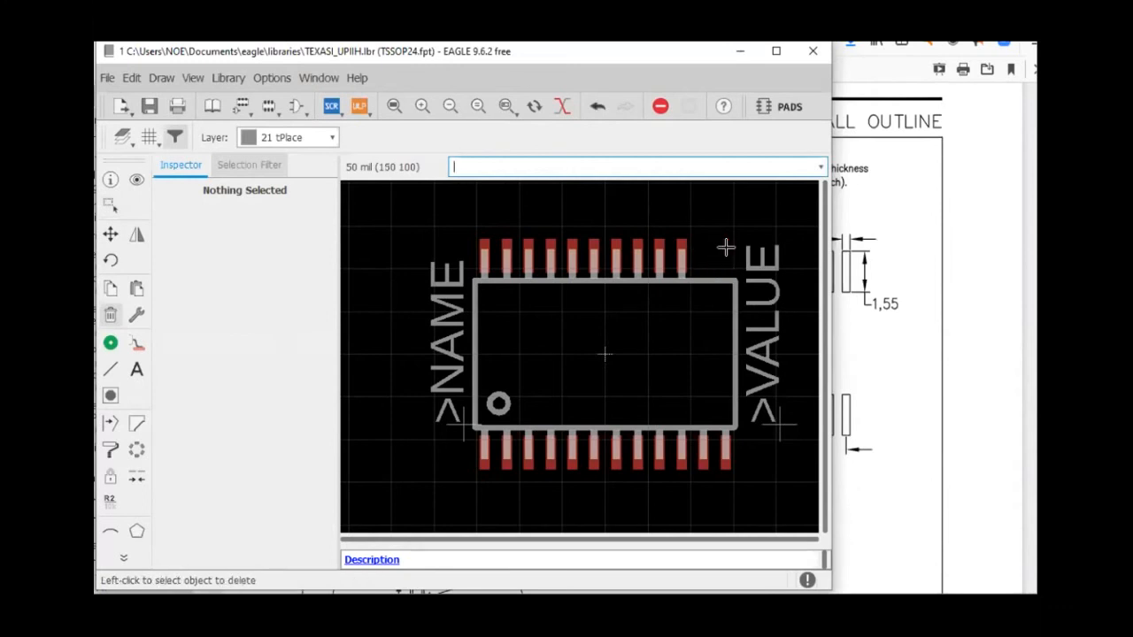
pyautogui.click(699, 459)
pyautogui.click(699, 458)
pyautogui.click(699, 458)
pyautogui.click(726, 450)
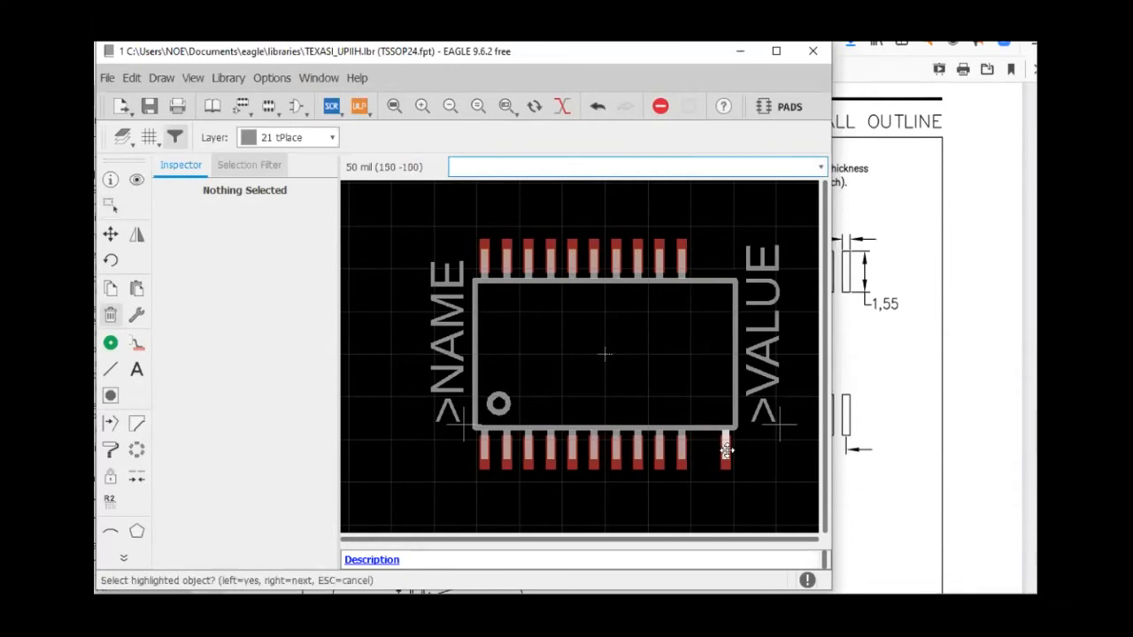
pyautogui.click(726, 449)
pyautogui.click(726, 450)
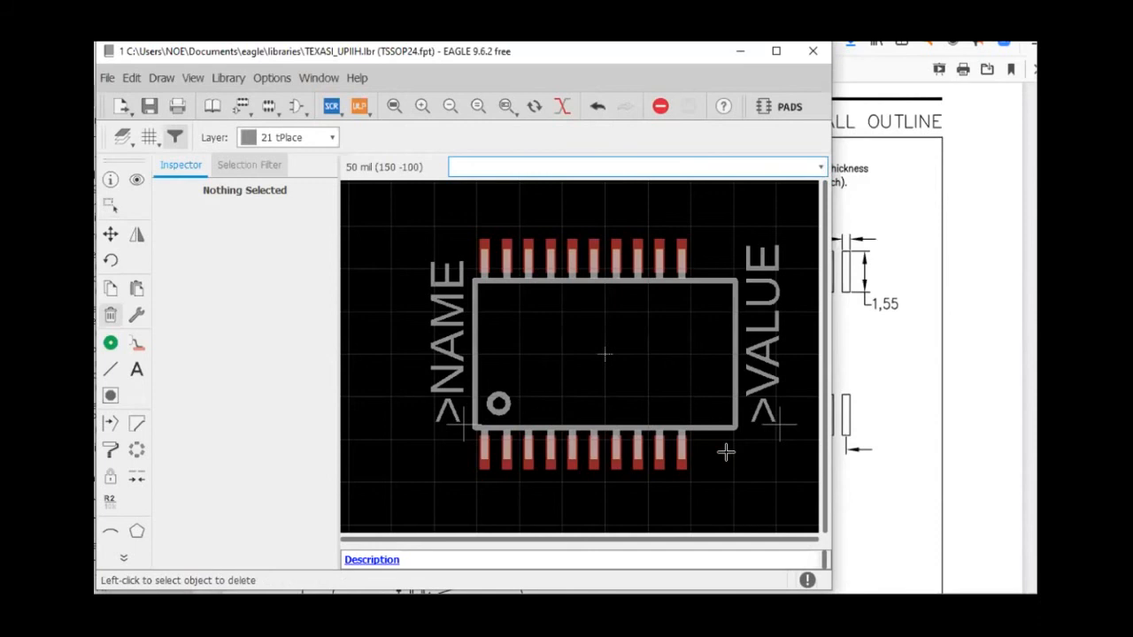
# - Move the package outline's right edge and the >VALUE text about 50 mil inward to fit the shortened pad rows
pyautogui.click(111, 235)
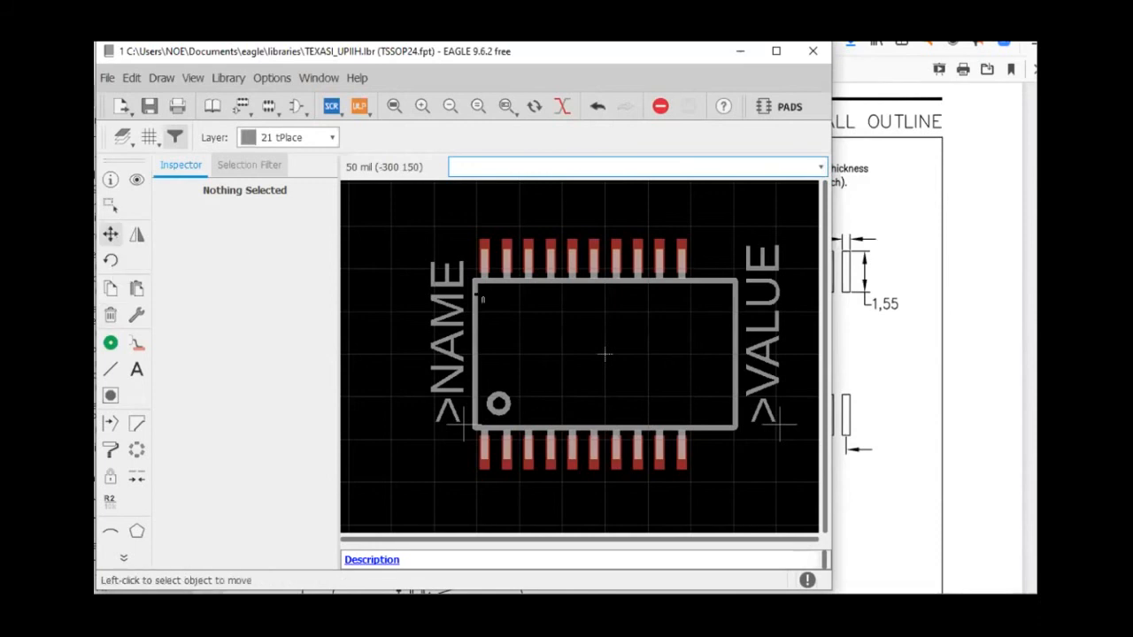
pyautogui.click(734, 350)
pyautogui.click(704, 356)
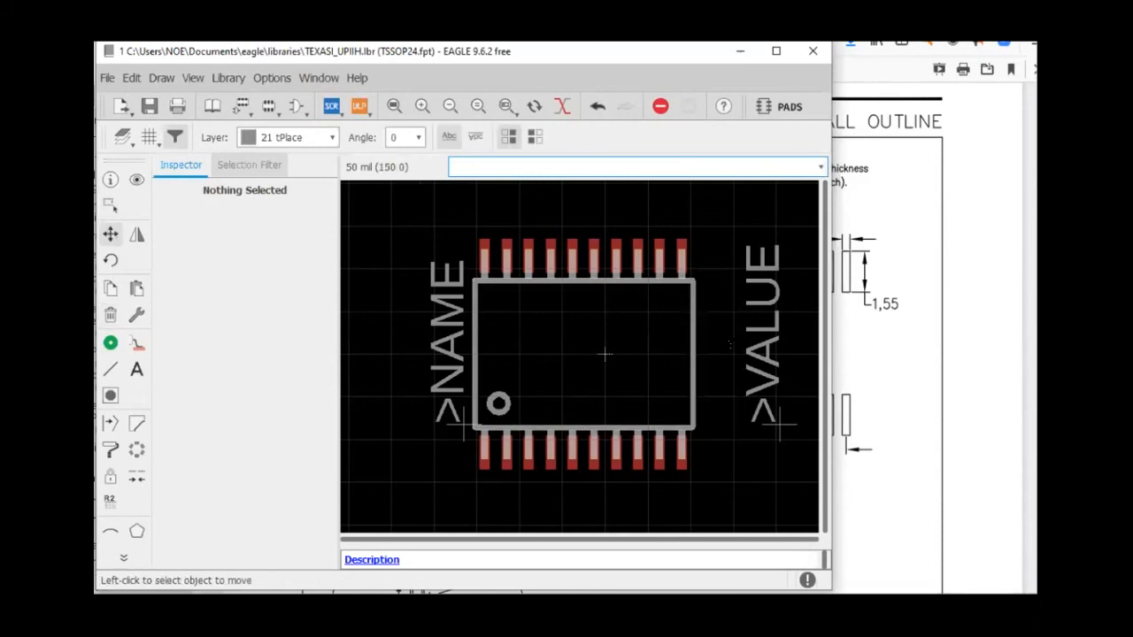
pyautogui.click(766, 431)
pyautogui.click(765, 433)
pyautogui.click(778, 421)
pyautogui.click(719, 437)
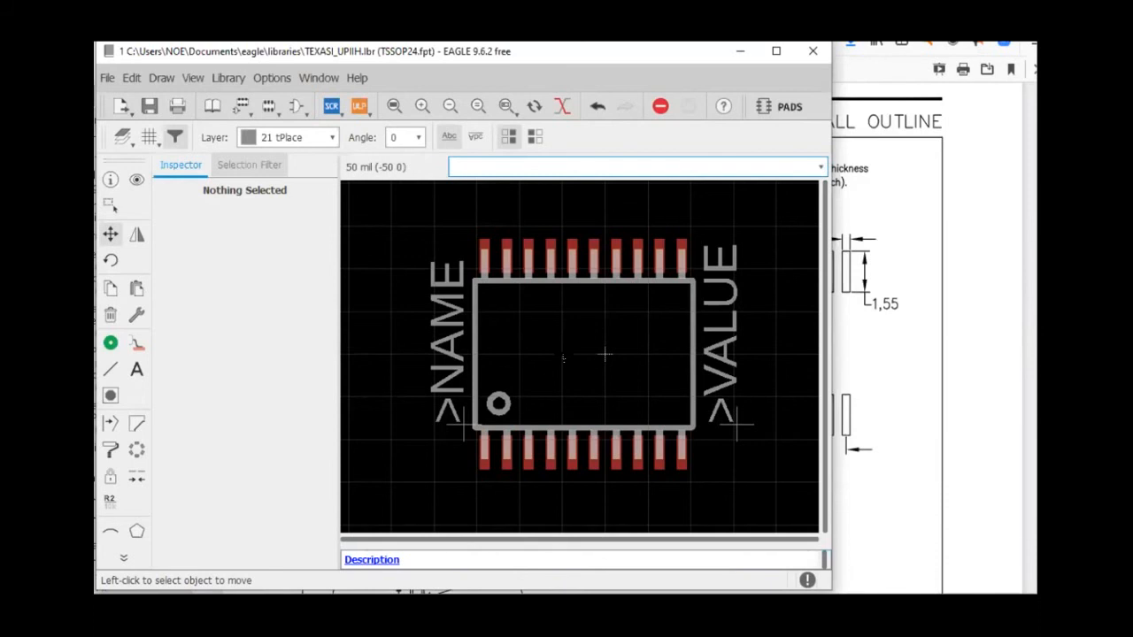
# - Save the edited footprint and return to the library's contents overview, selecting the TSSOP24 footprint
pyautogui.click(152, 107)
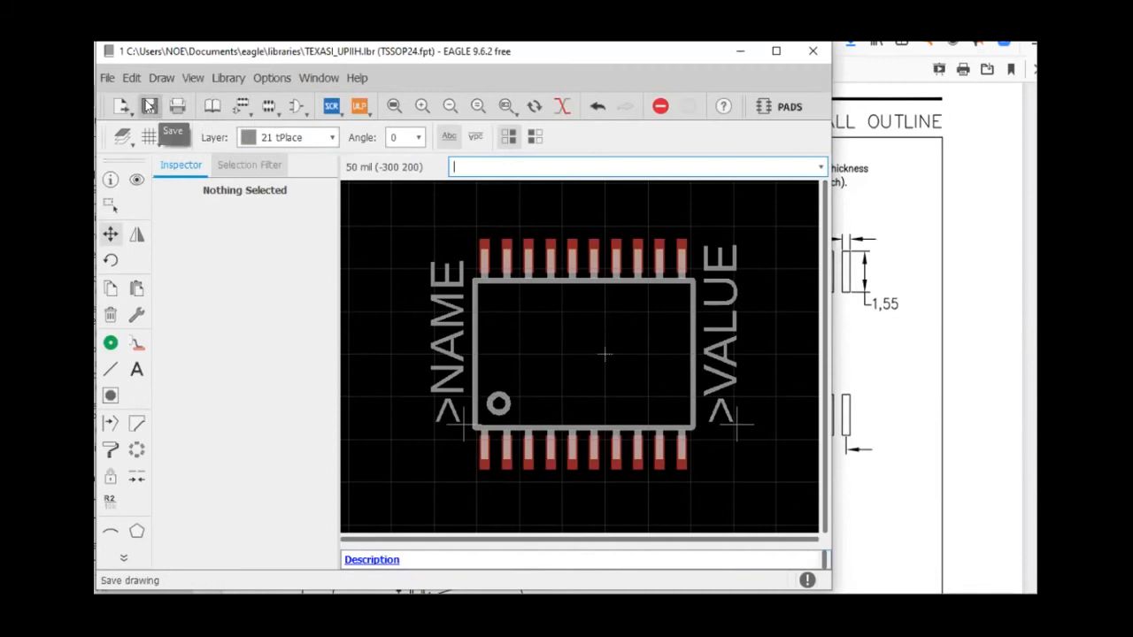
pyautogui.click(212, 108)
pyautogui.click(295, 206)
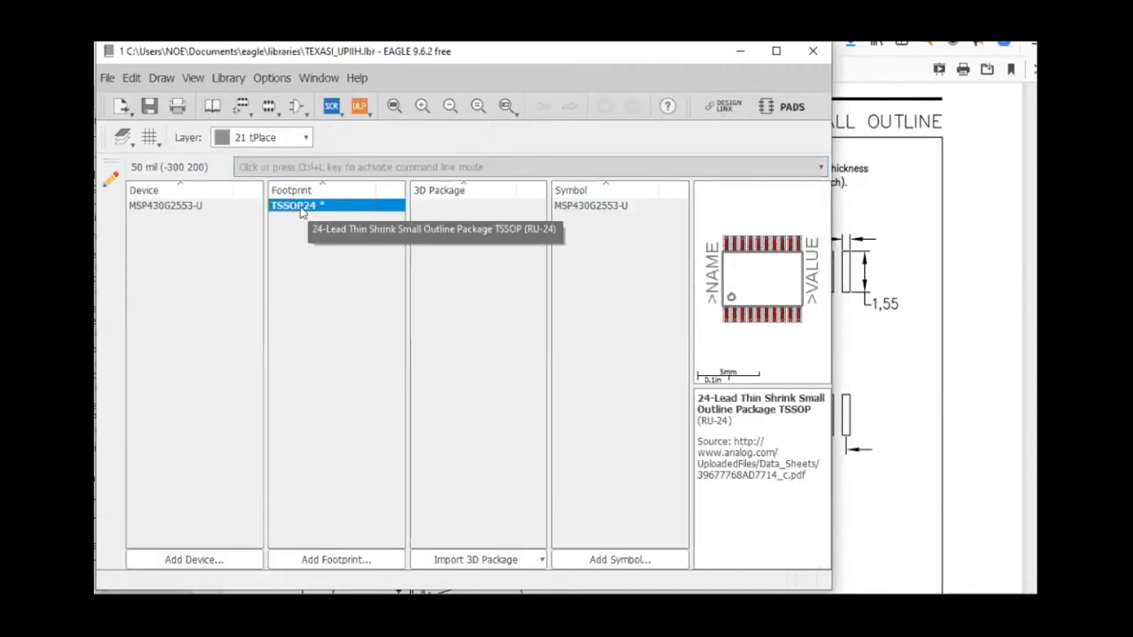
pyautogui.rightClick(305, 211)
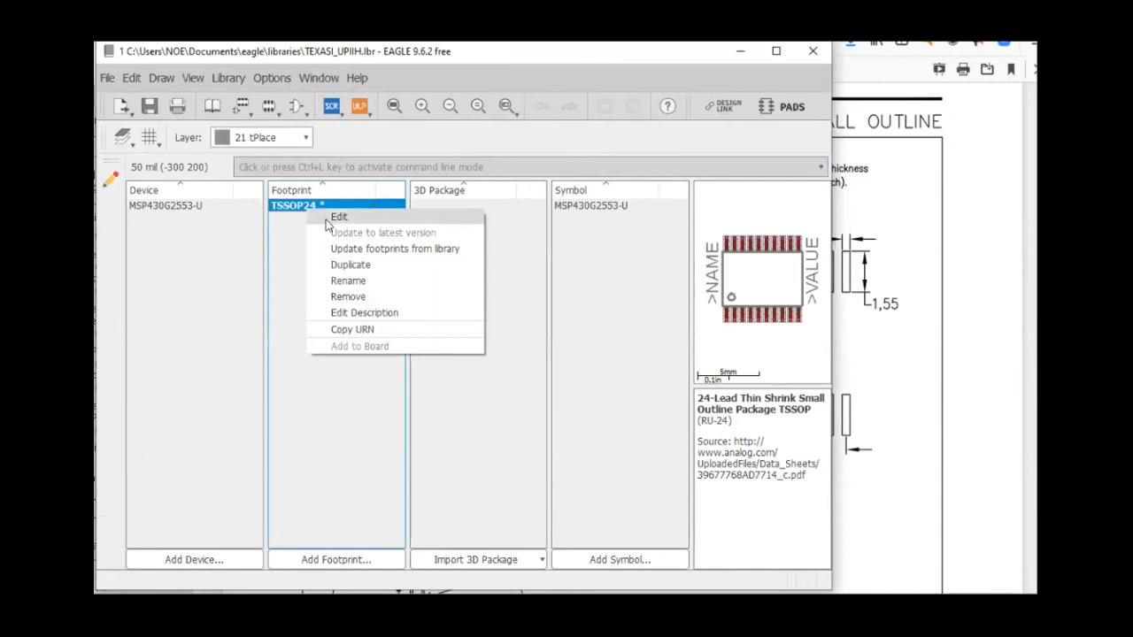
pyautogui.click(341, 269)
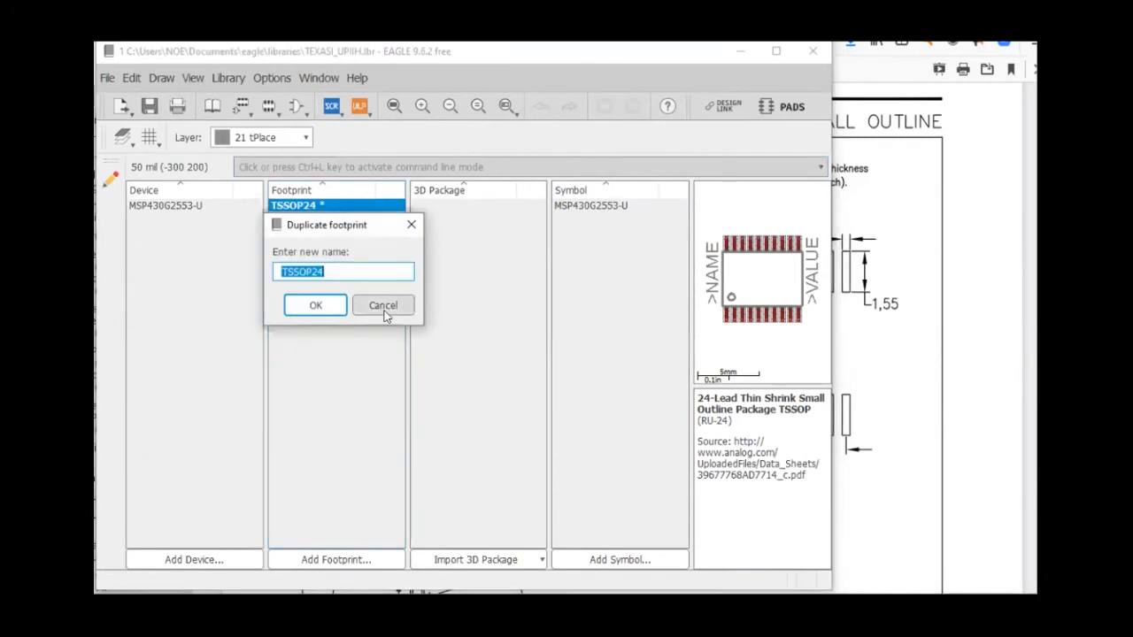
pyautogui.click(335, 271)
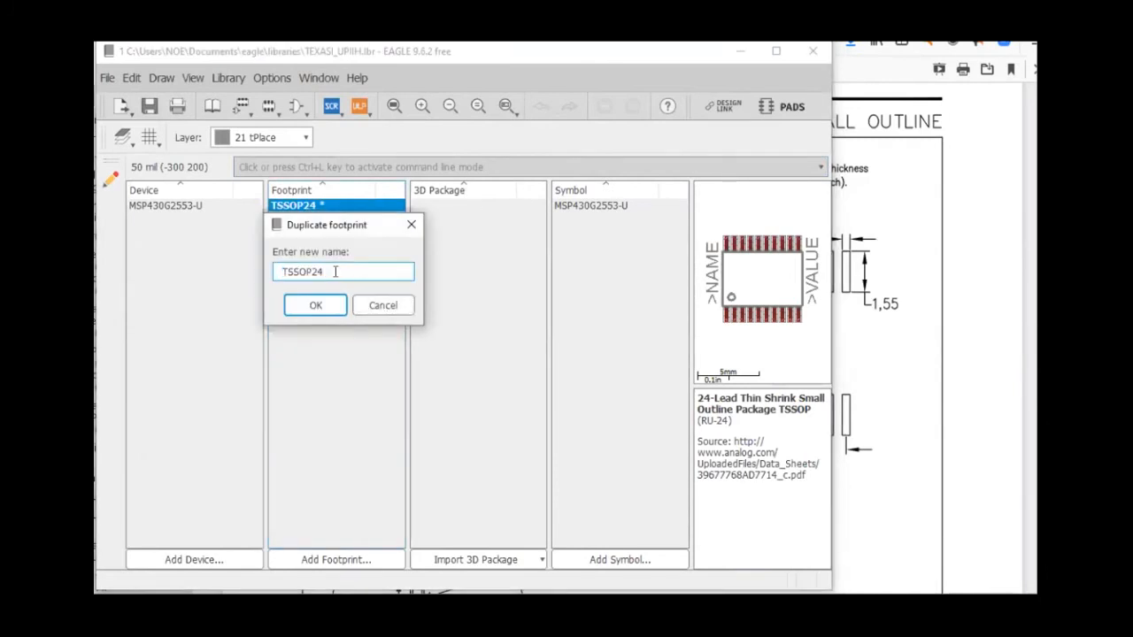
pyautogui.click(410, 224)
# - Rename the TSSOP24 footprint as TSSOP20 and select it to display its preview
pyautogui.rightClick(324, 206)
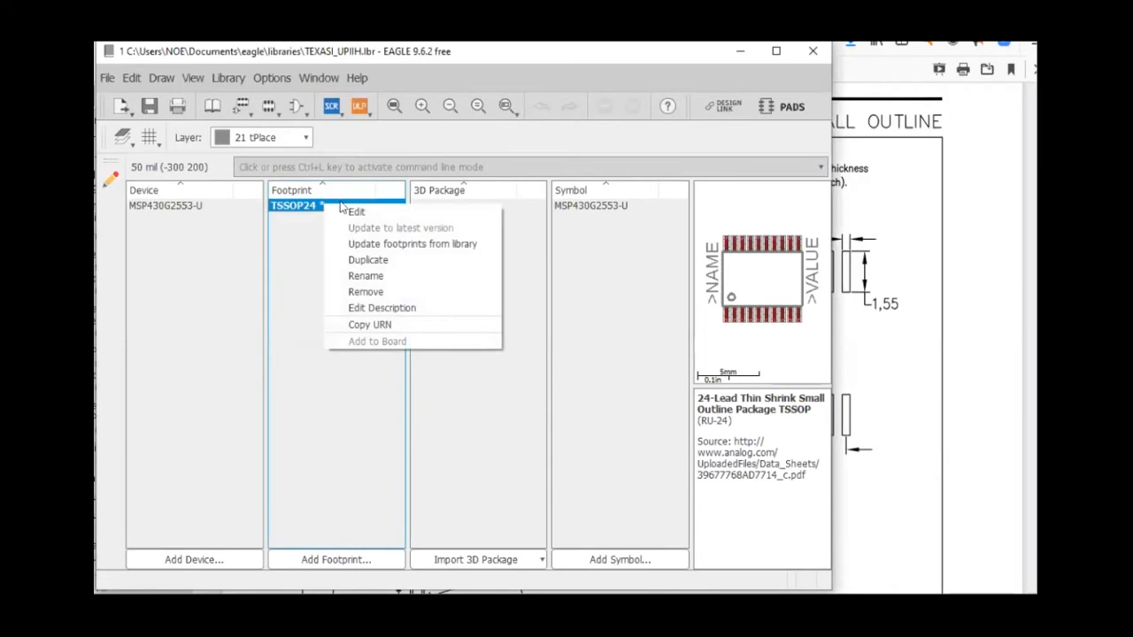
pyautogui.click(390, 277)
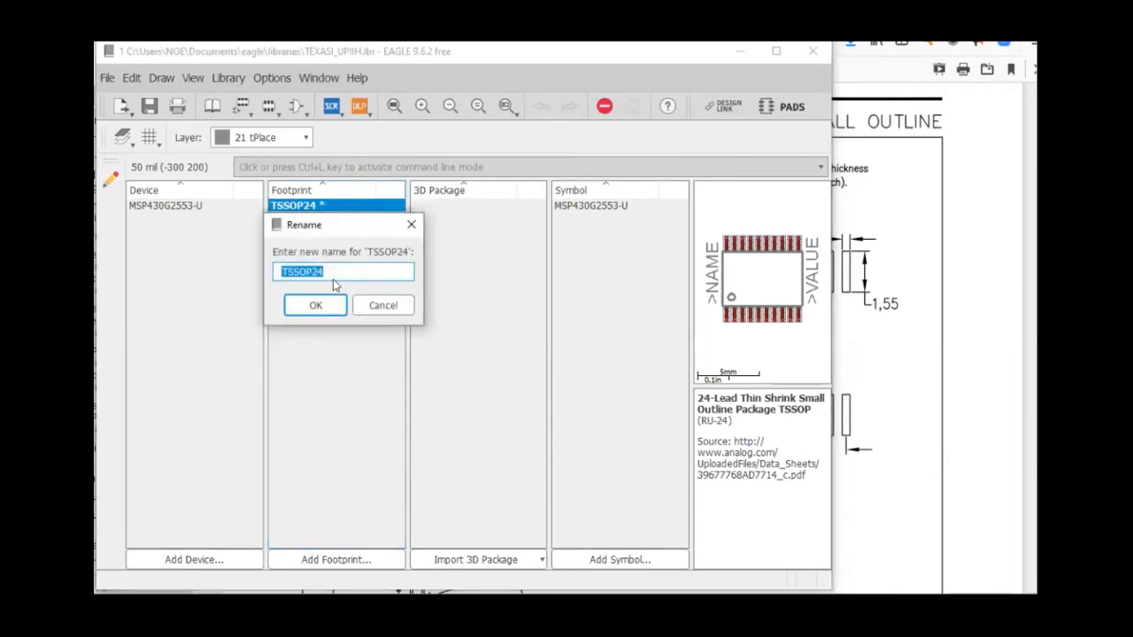
pyautogui.click(326, 270)
pyautogui.click(296, 309)
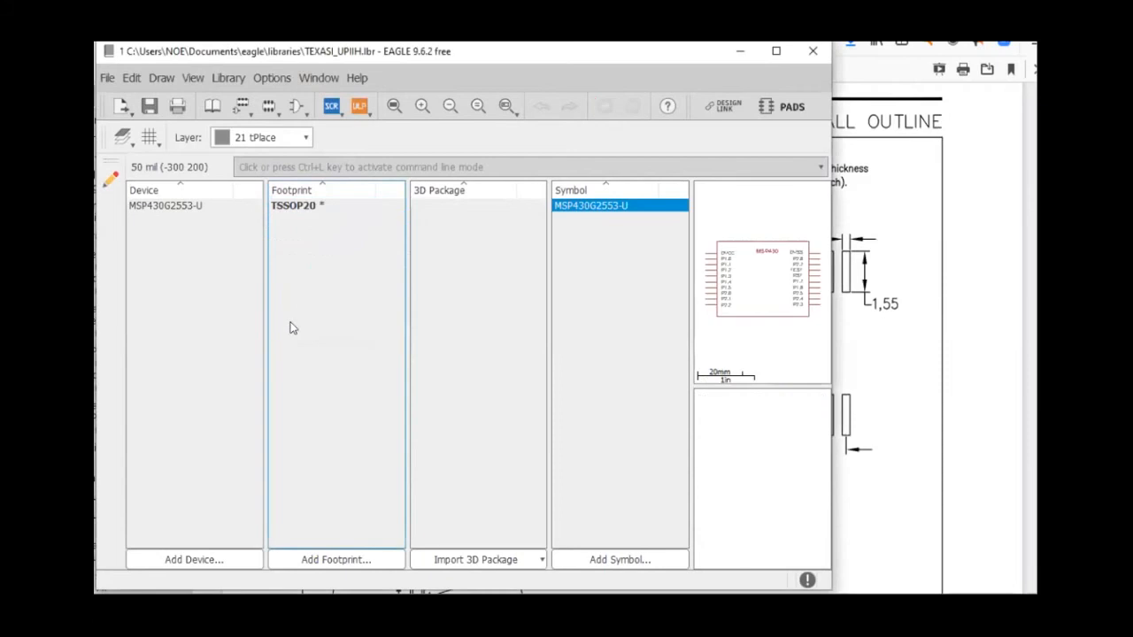
pyautogui.click(301, 205)
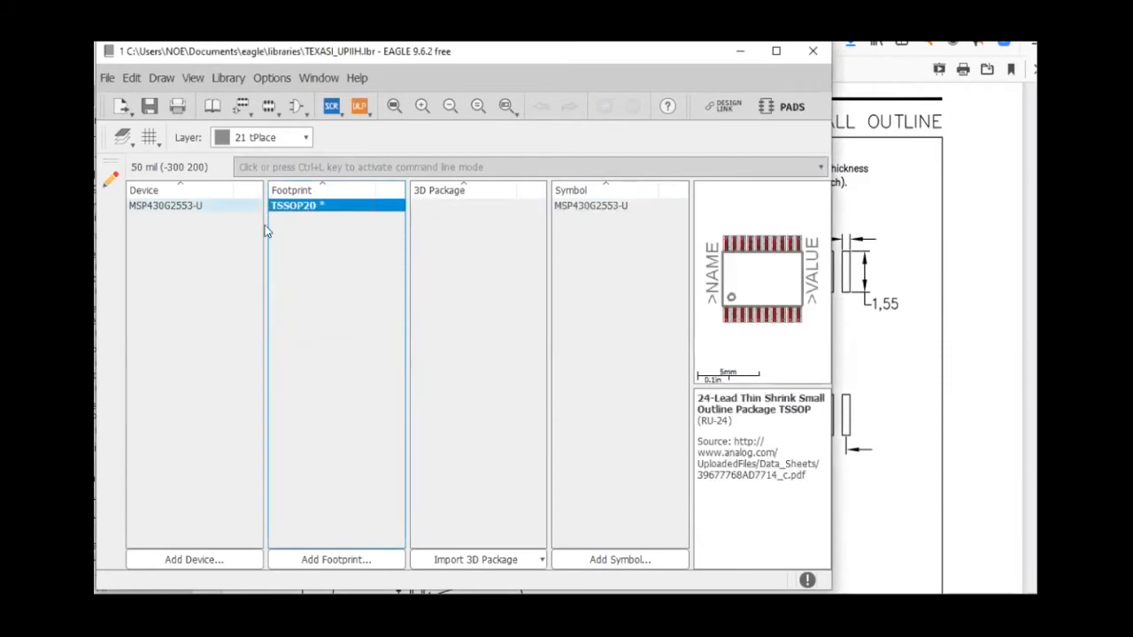
# - Review the library's device, footprint and symbol entries, and open the MSP430G2553-U device for editing
pyautogui.click(154, 206)
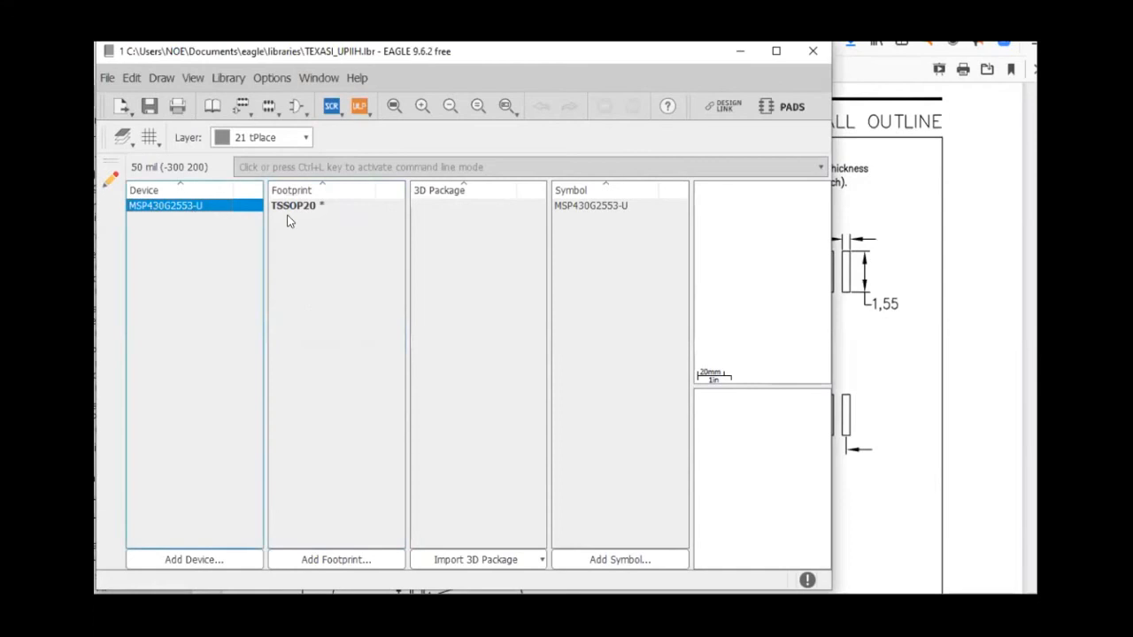
pyautogui.click(290, 206)
pyautogui.click(599, 207)
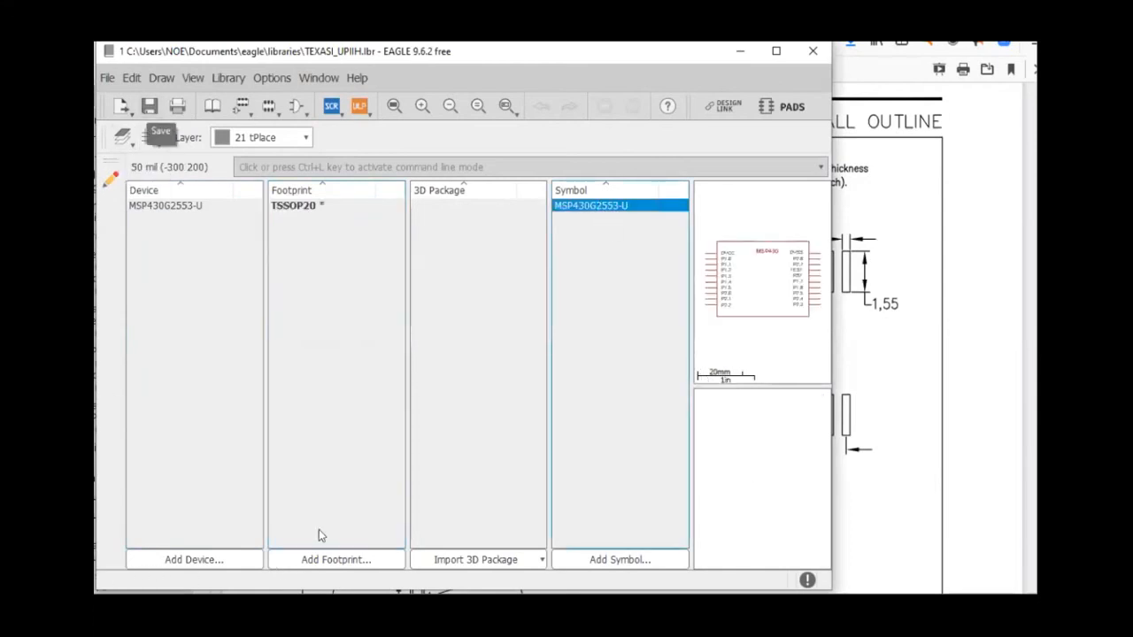
pyautogui.click(169, 209)
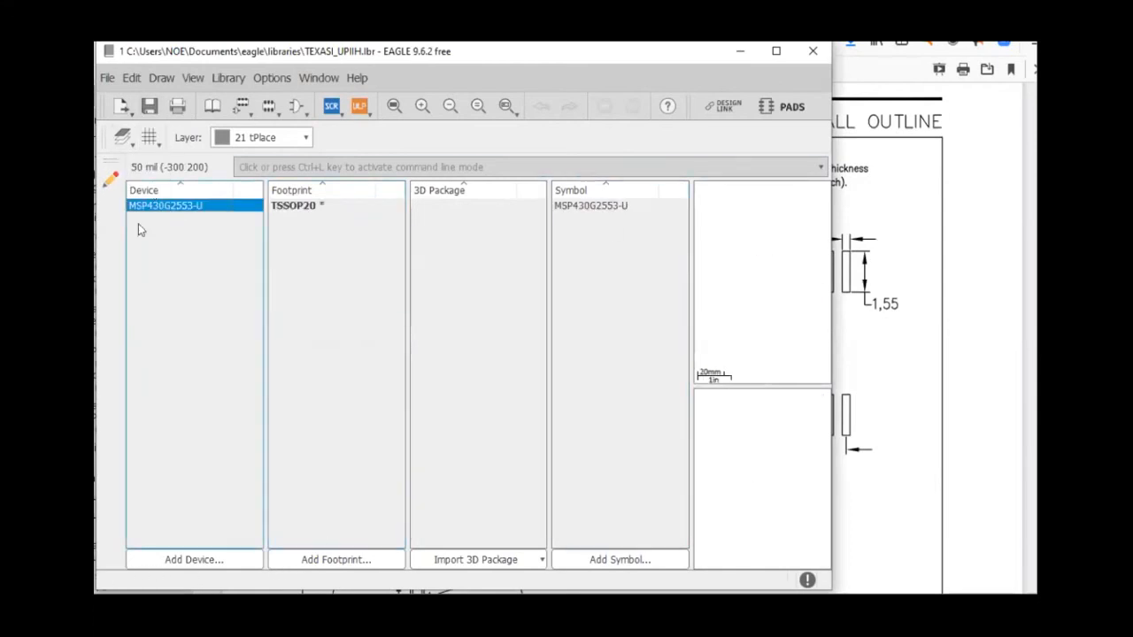
pyautogui.doubleClick(165, 206)
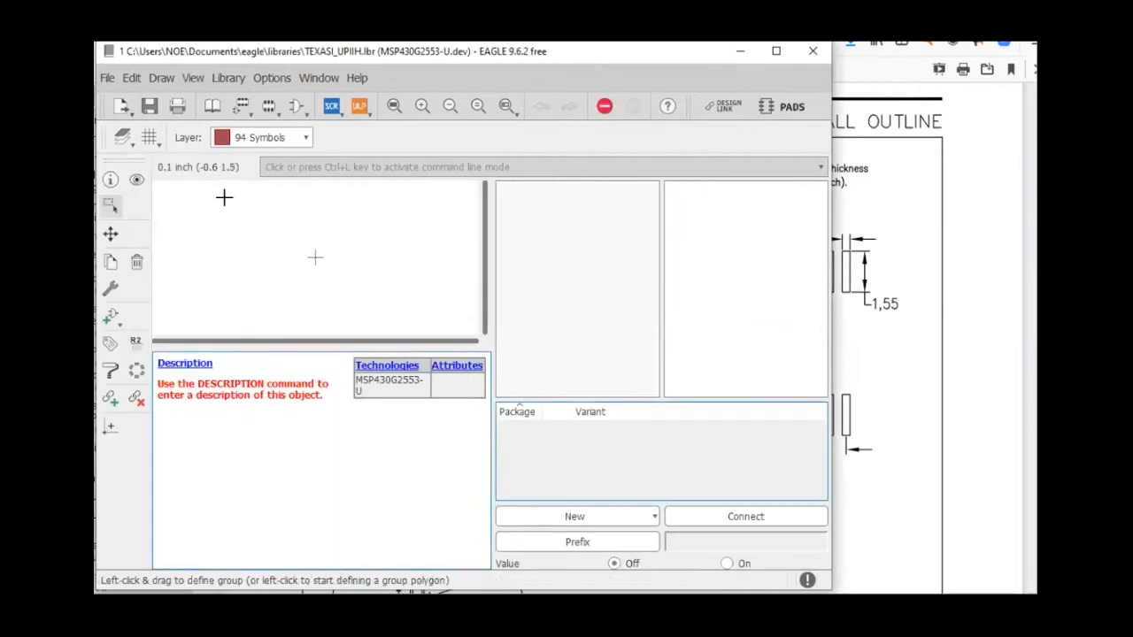
# - Add one MSP430G2553-U symbol to the device, placing it at the drawing origin
pyautogui.click(111, 317)
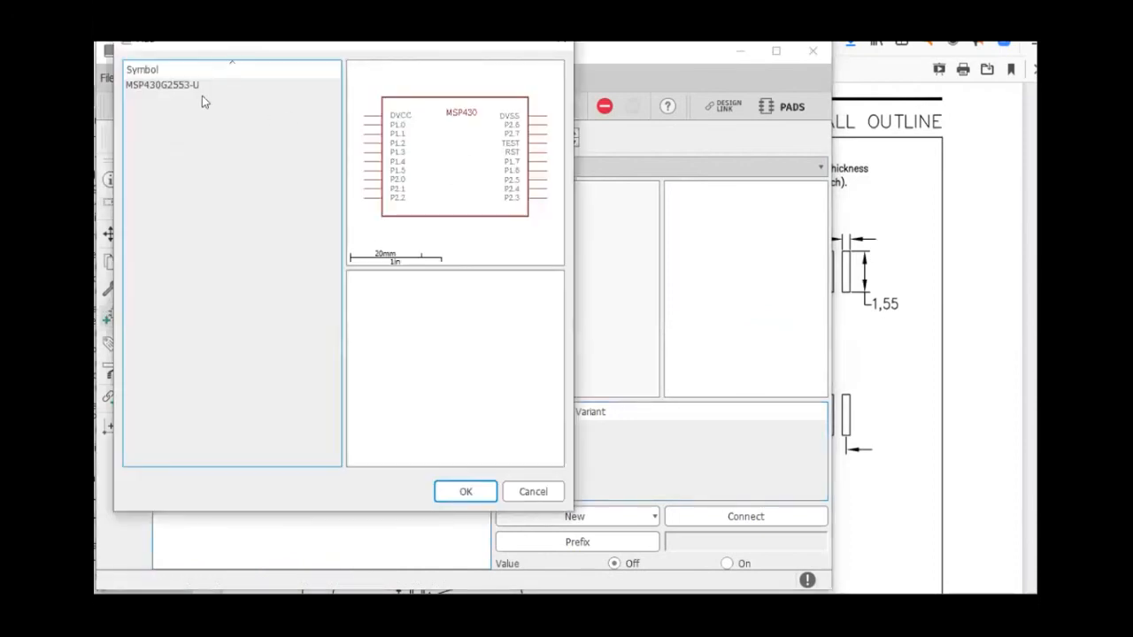
pyautogui.click(154, 85)
pyautogui.click(466, 489)
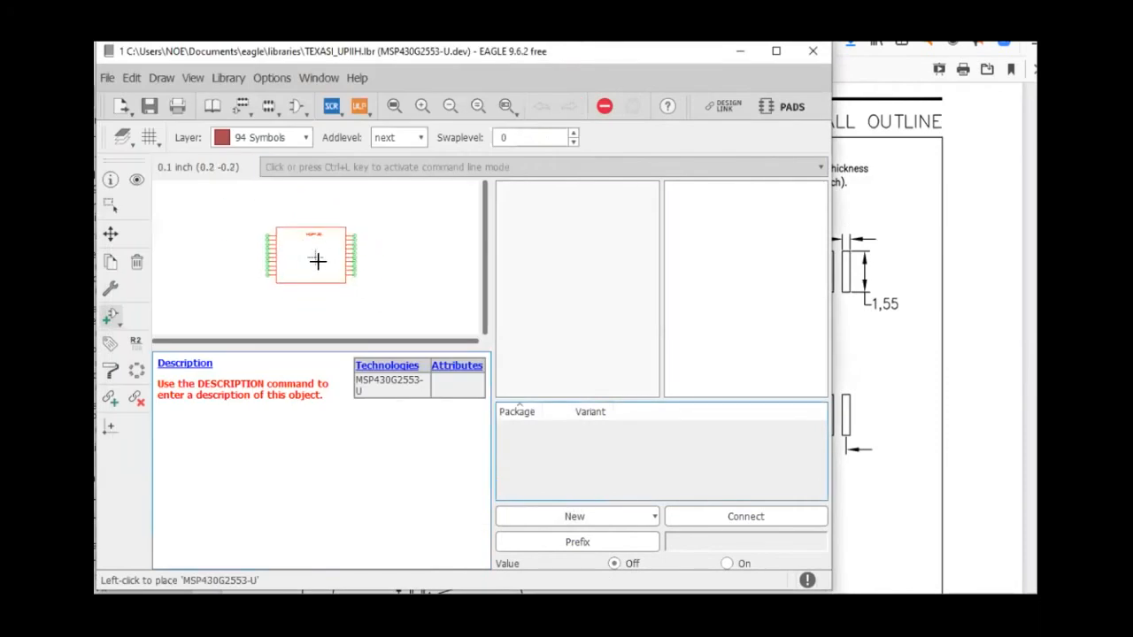
pyautogui.click(317, 260)
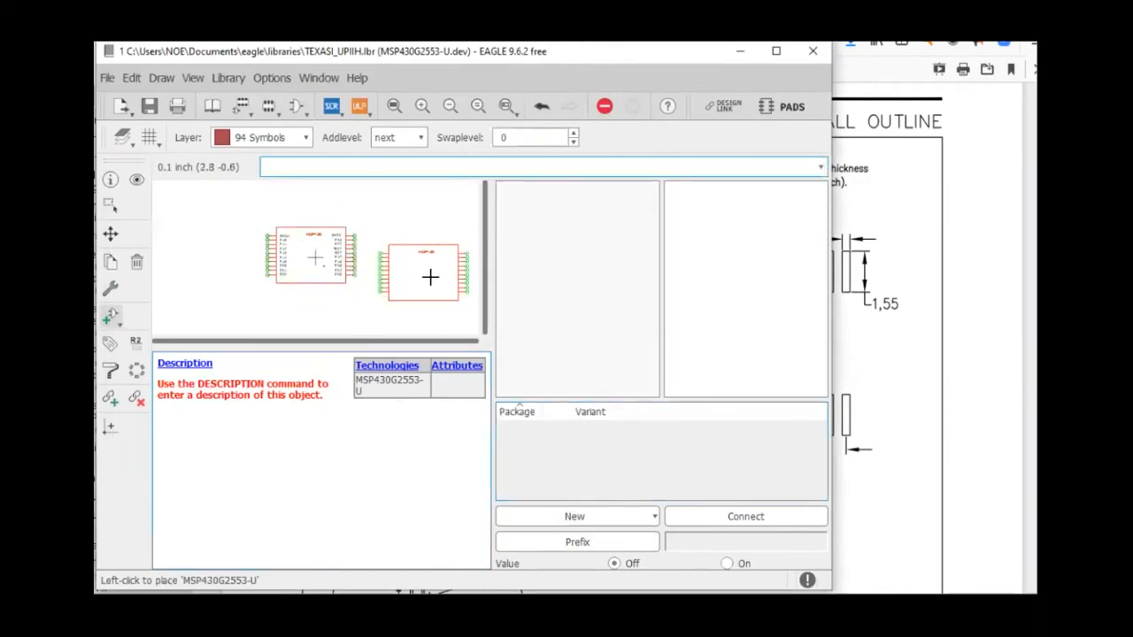
pyautogui.press('Escape')
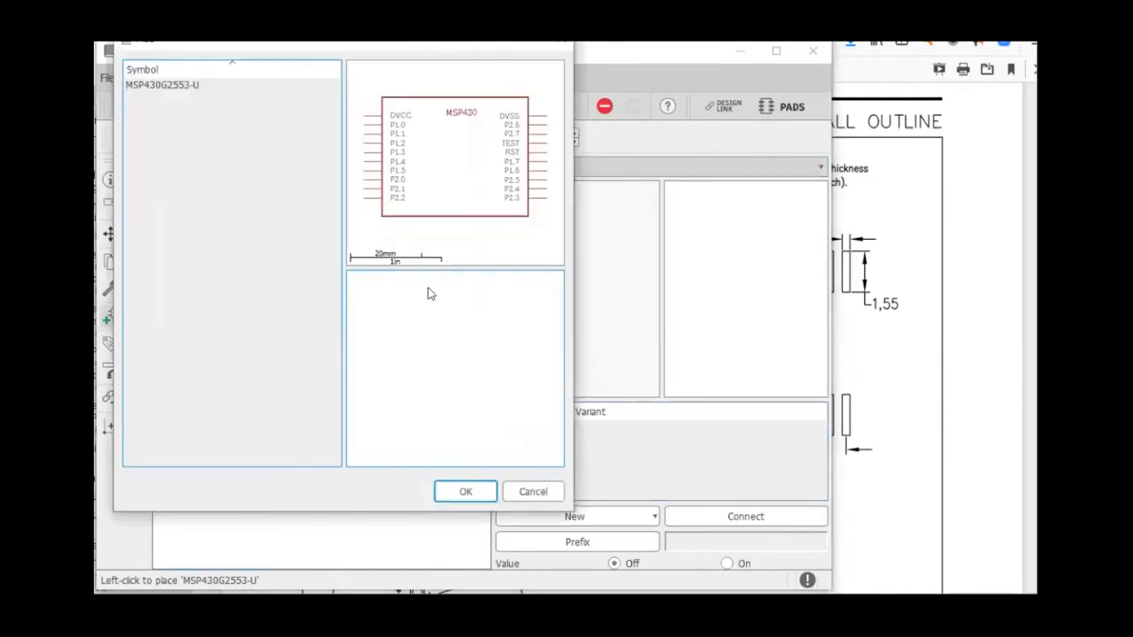
pyautogui.click(529, 492)
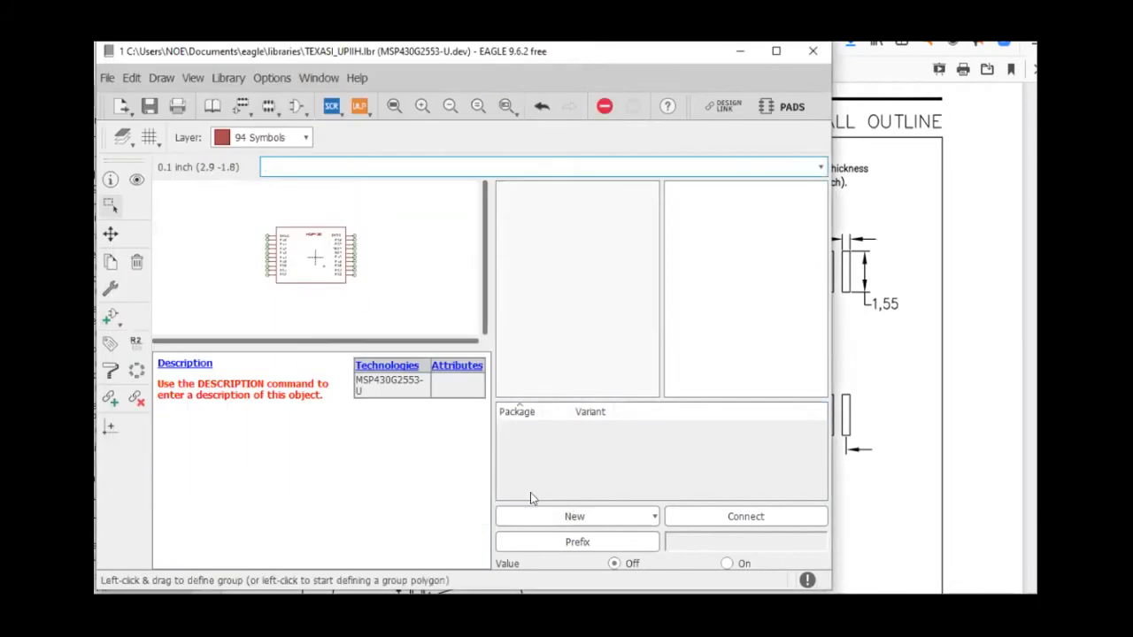
# - Add the local TSSOP20 package as a new variant of the MSP430G2553-U device
pyautogui.click(619, 455)
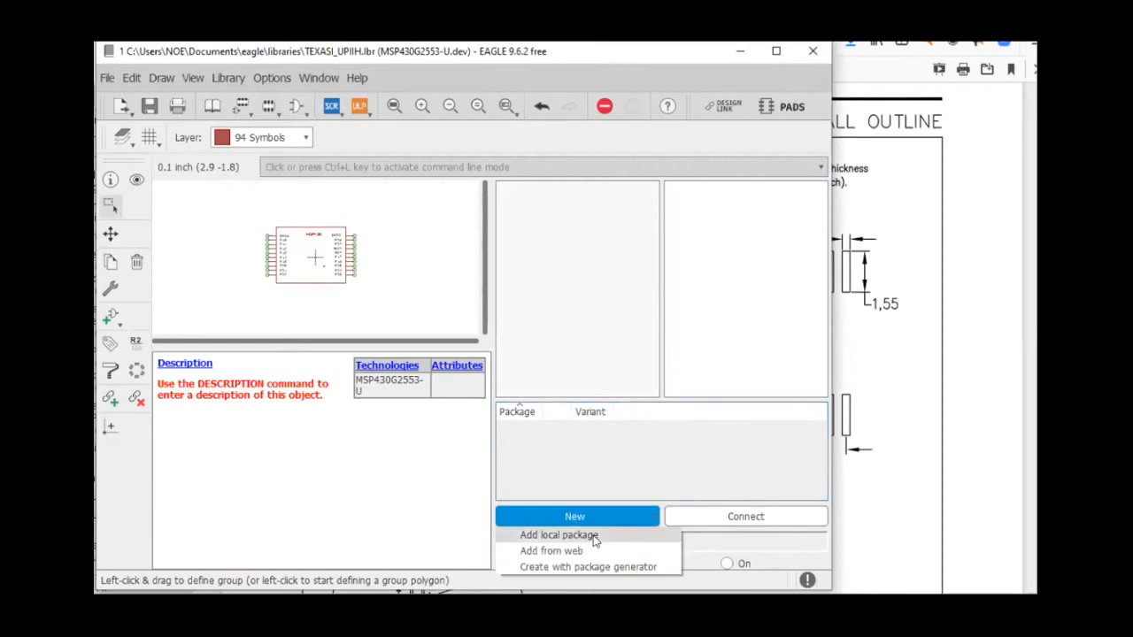
pyautogui.click(594, 536)
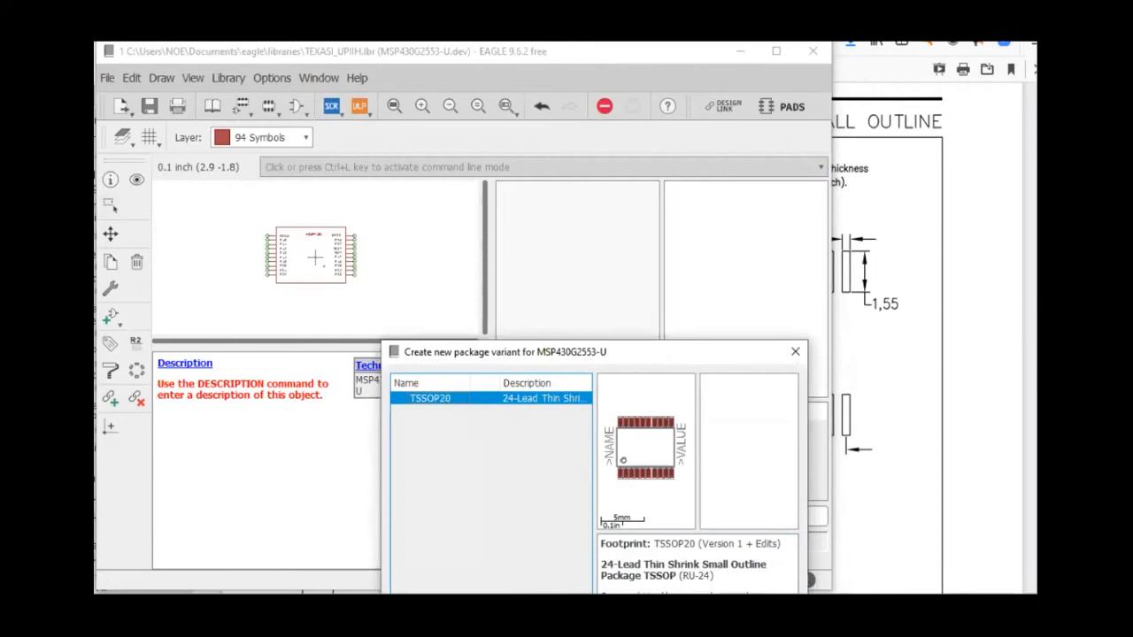
pyautogui.press('Return')
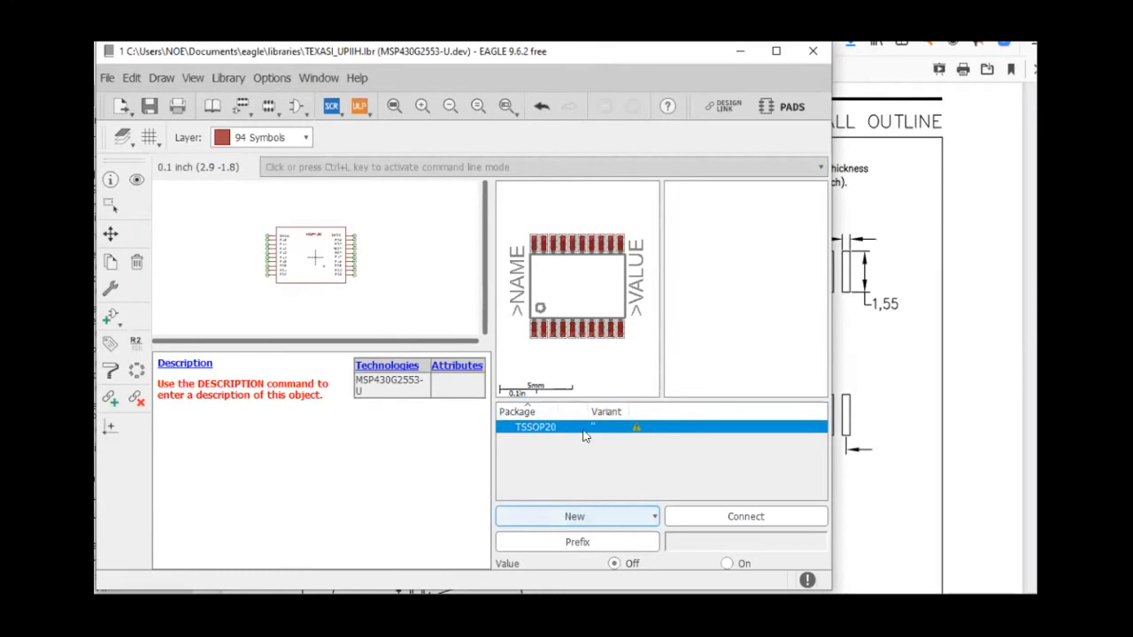
# - Open the pin-to-pad connections of the TSSOP20 variant and arrange the datasheet's 20-pin pinout diagram beside them
pyautogui.doubleClick(535, 428)
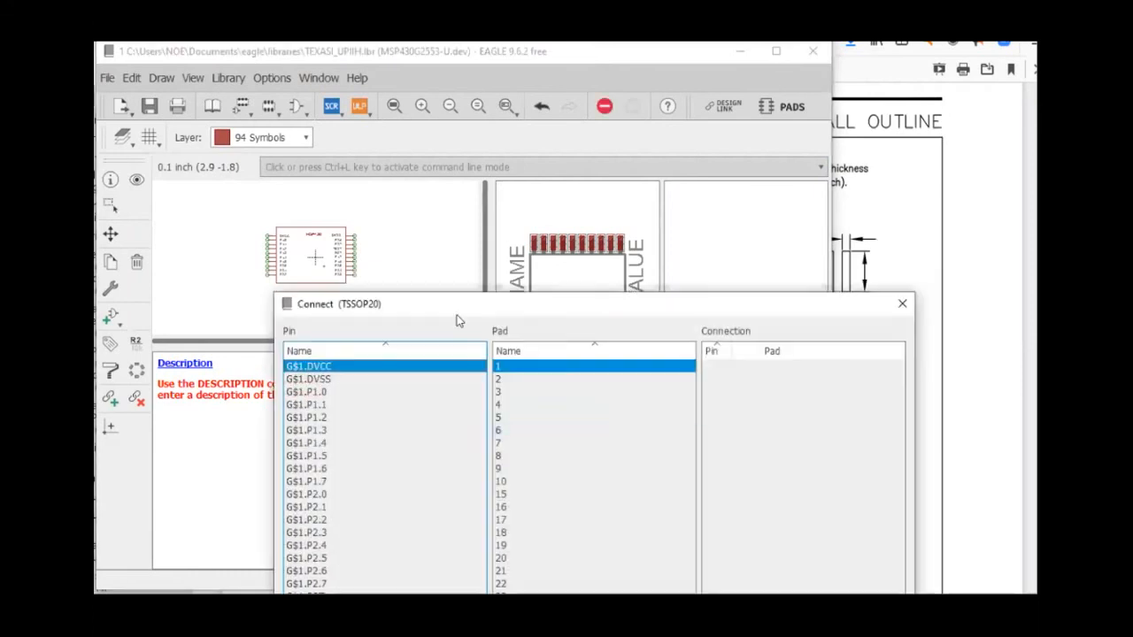
pyautogui.moveTo(467, 310); pyautogui.dragTo(599, 133)
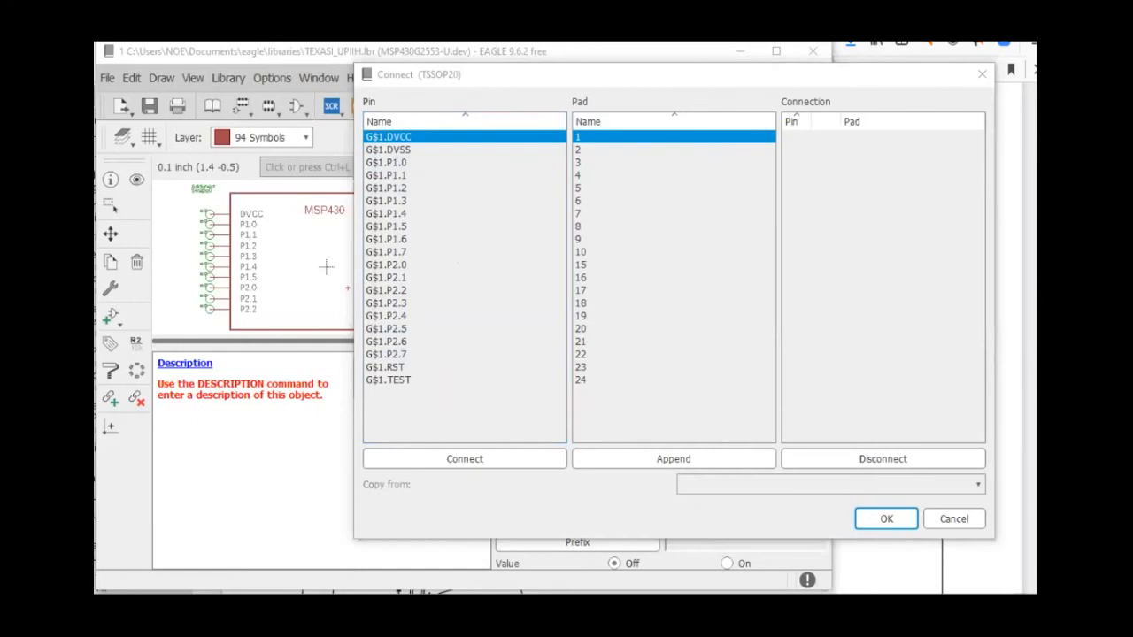
pyautogui.hotkey('alt', 'Tab')
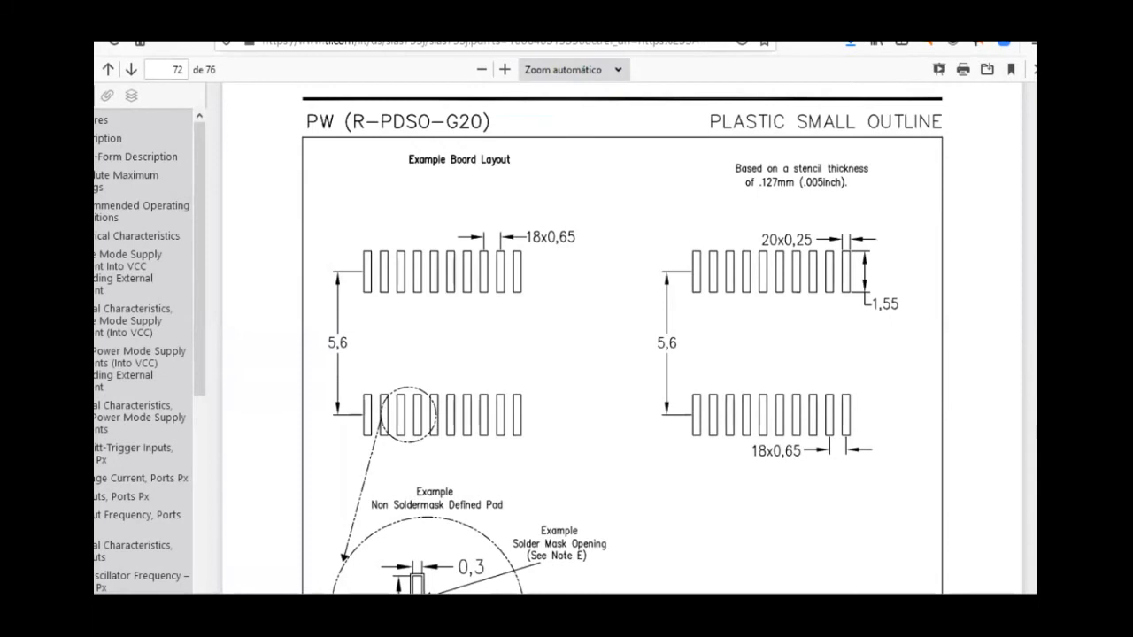
pyautogui.moveTo(1044, 566); pyautogui.dragTo(1044, 96)
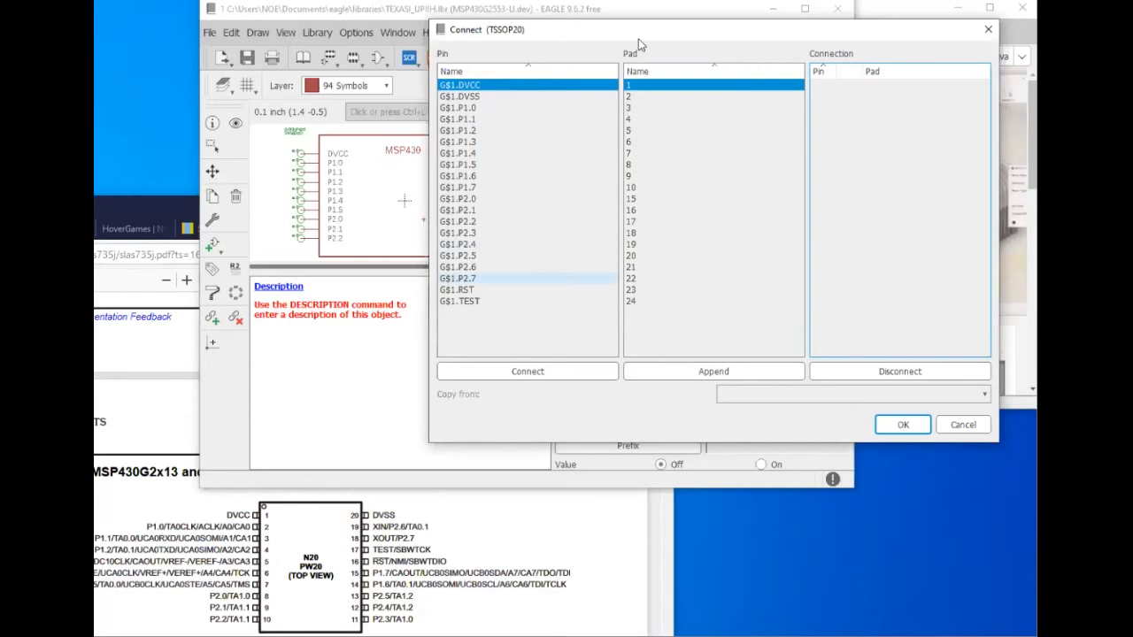
# - Connect pin DVCC to pad 1 and pins P1.0 through P1.5 to pads 2 through 7 in order
pyautogui.click(529, 372)
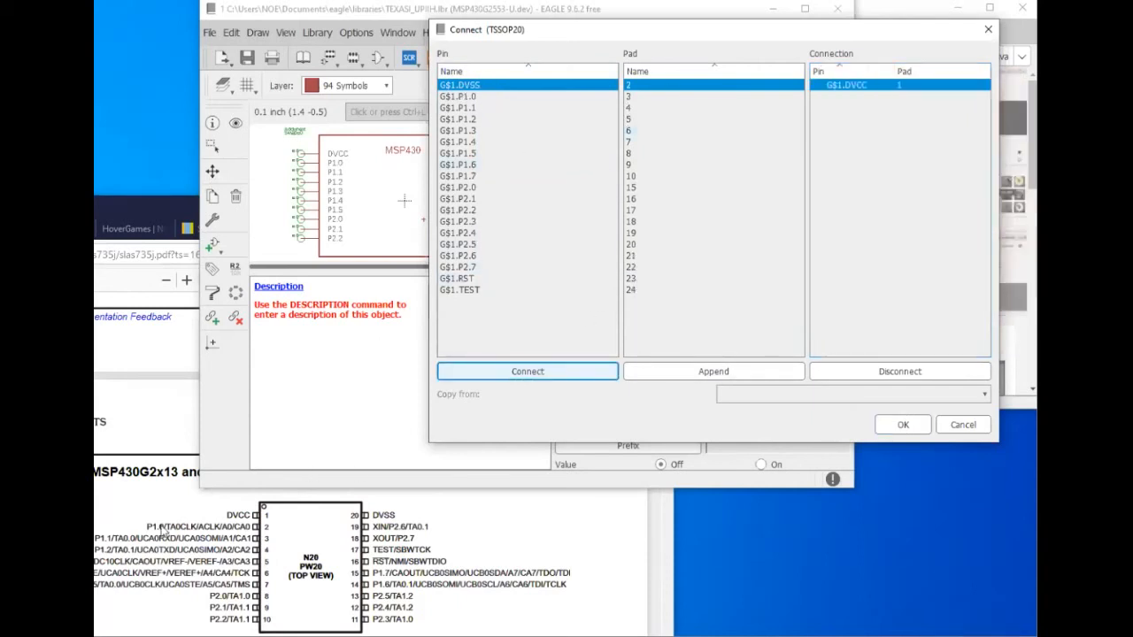
pyautogui.click(478, 95)
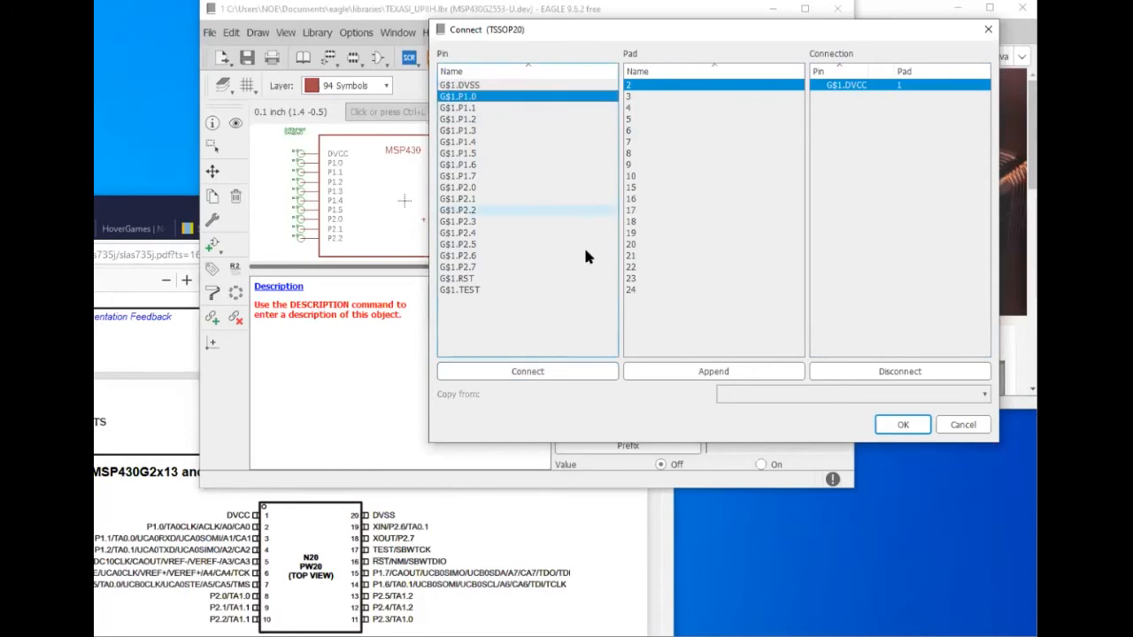
pyautogui.click(534, 375)
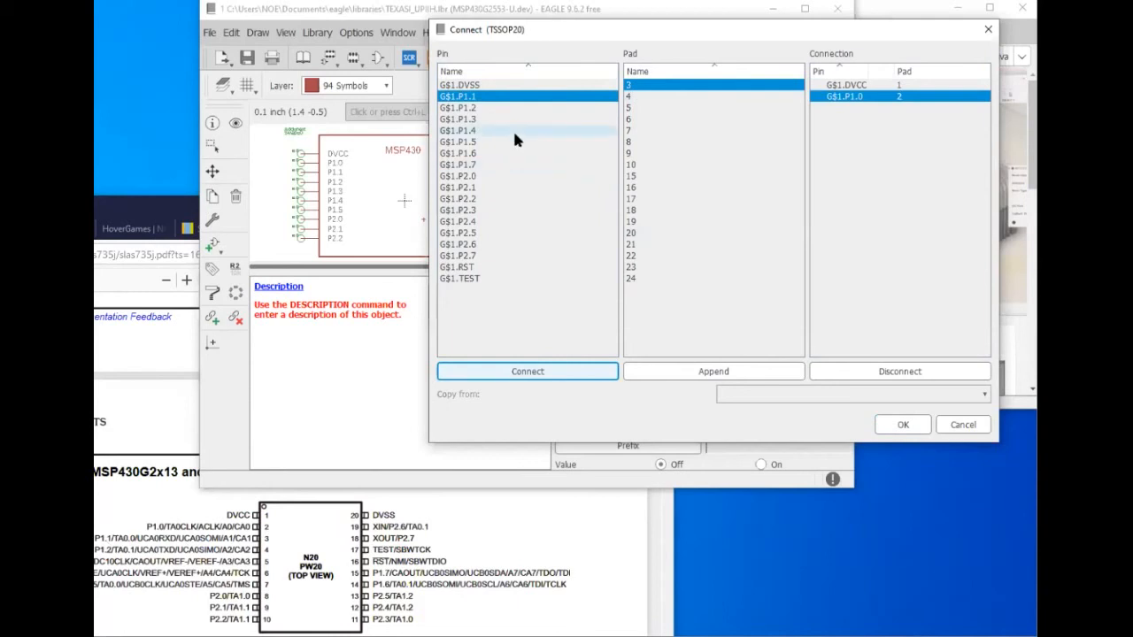
pyautogui.click(505, 373)
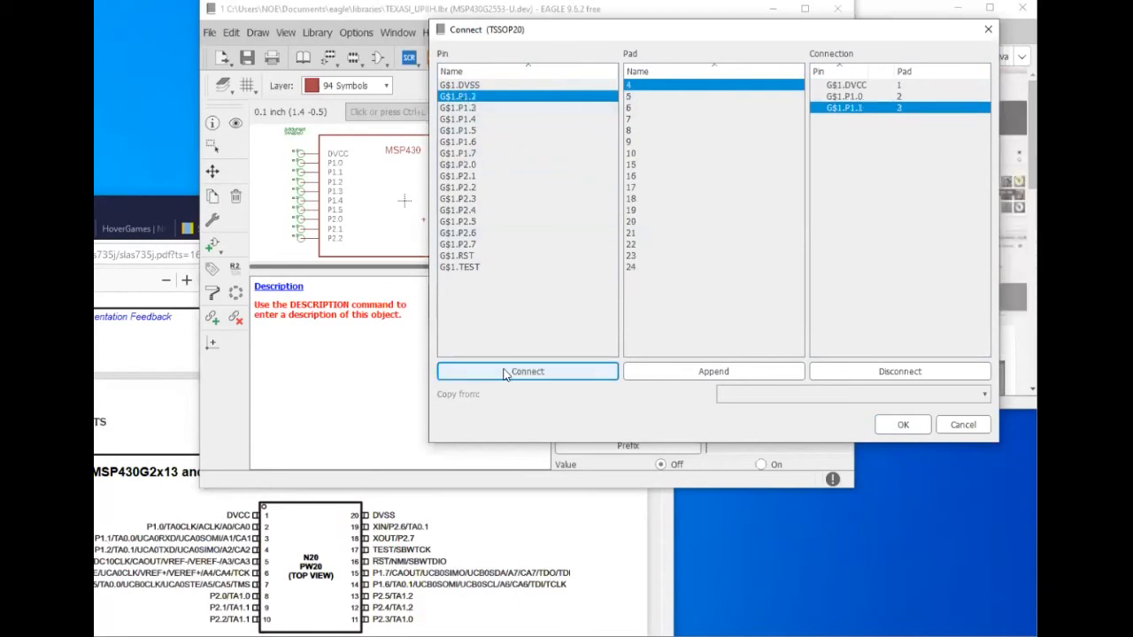
pyautogui.click(506, 372)
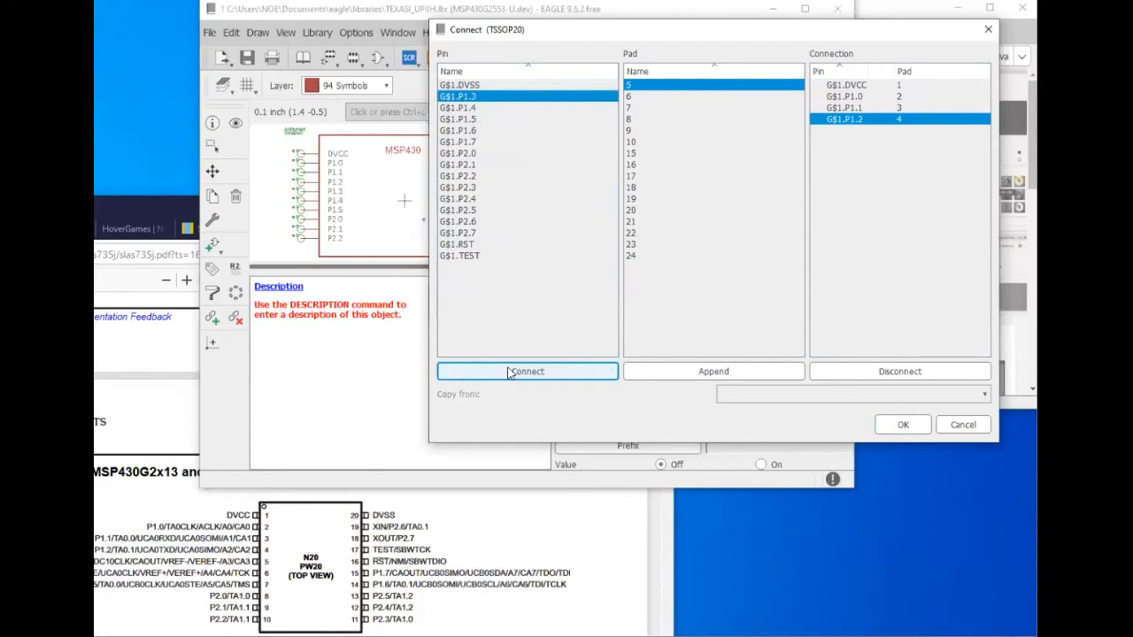
pyautogui.click(509, 373)
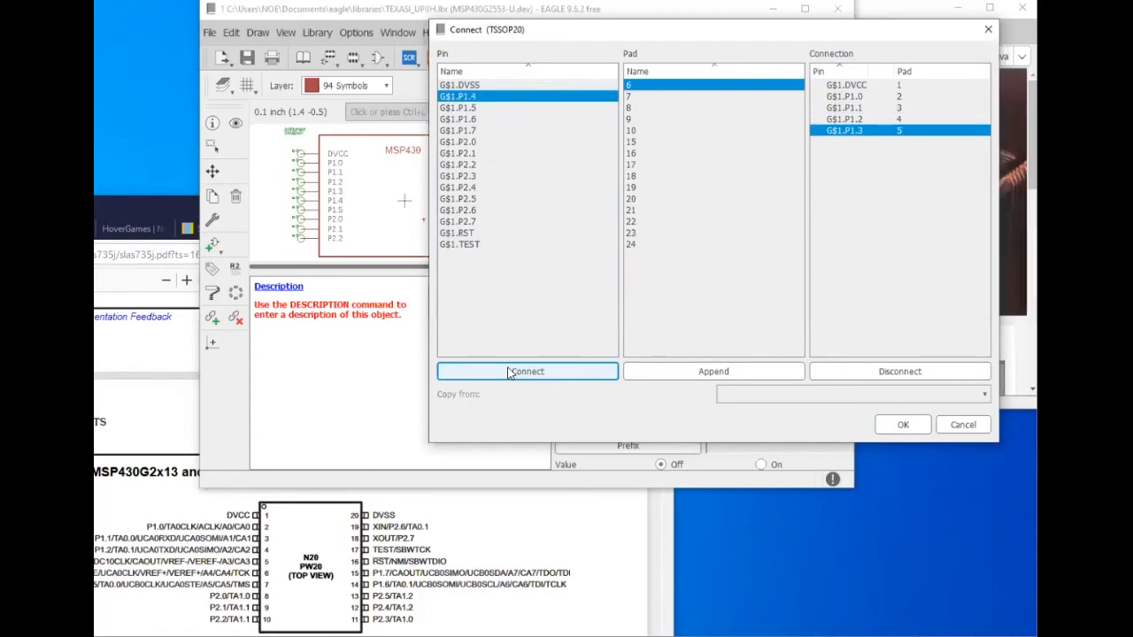
pyautogui.click(509, 373)
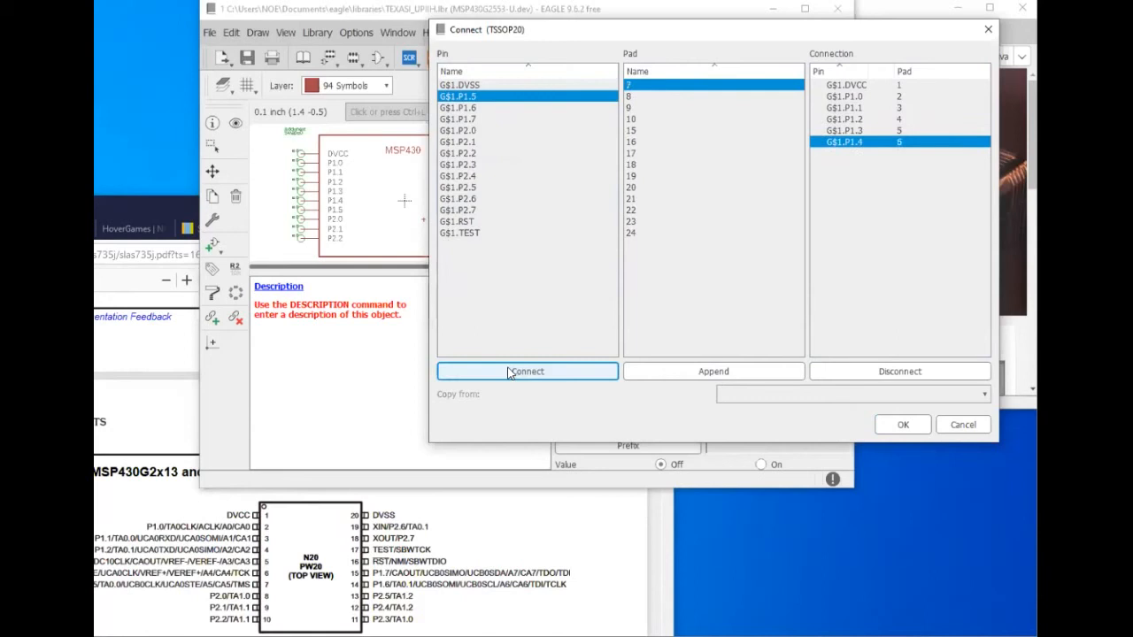
pyautogui.click(509, 373)
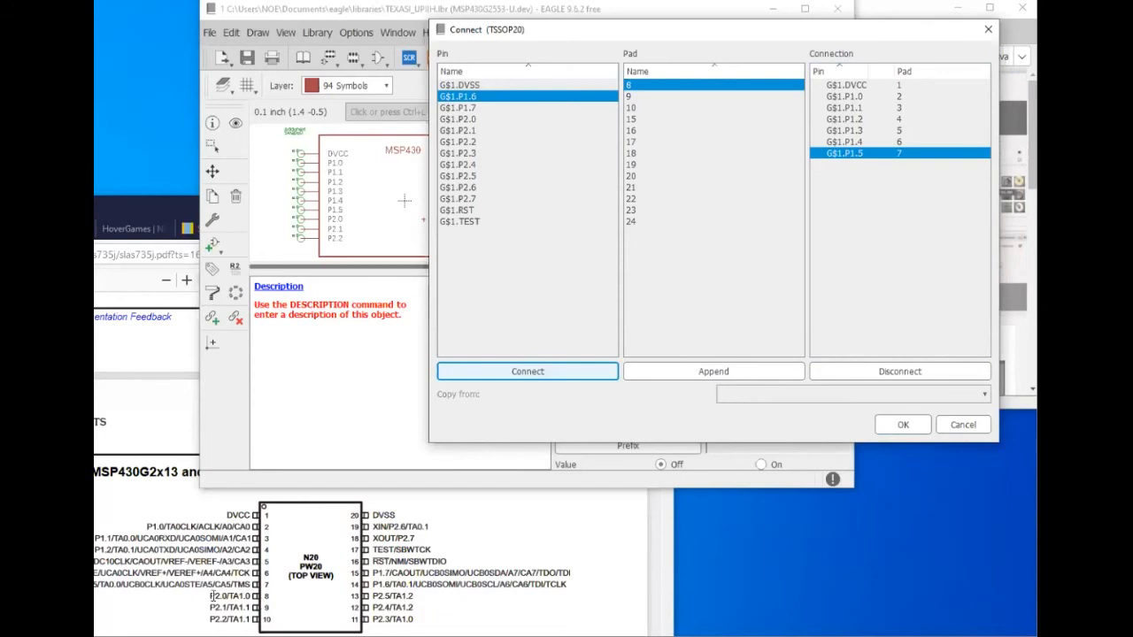
# - Connect pins P2.0, P2.1 and P2.2 to pads 8, 9 and 10, following the datasheet pinout
pyautogui.click(469, 120)
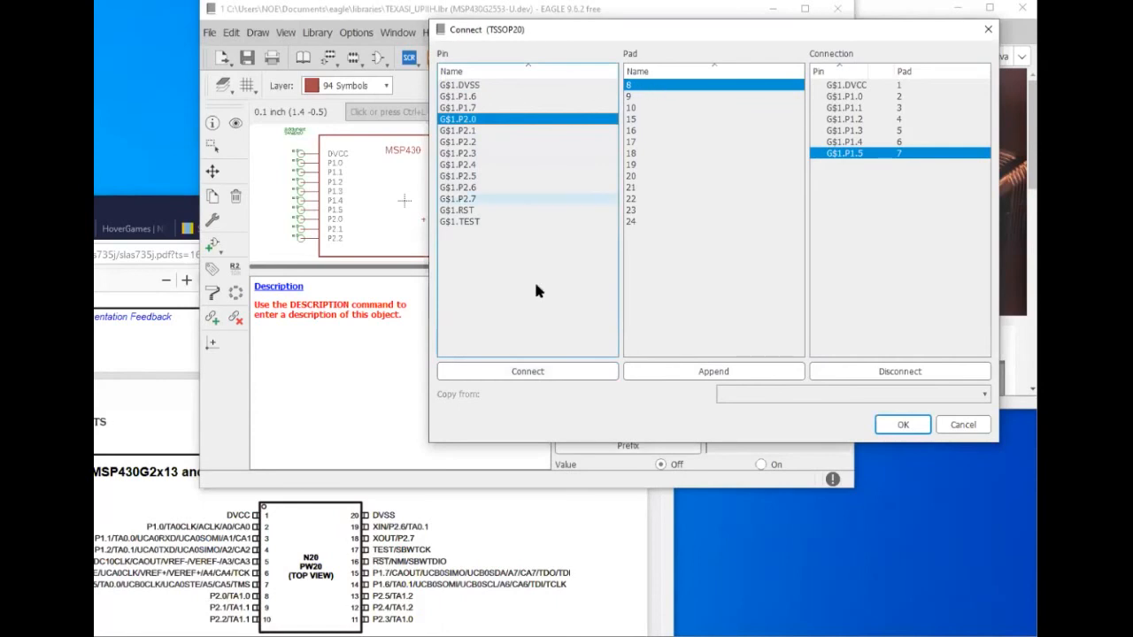
pyautogui.click(497, 372)
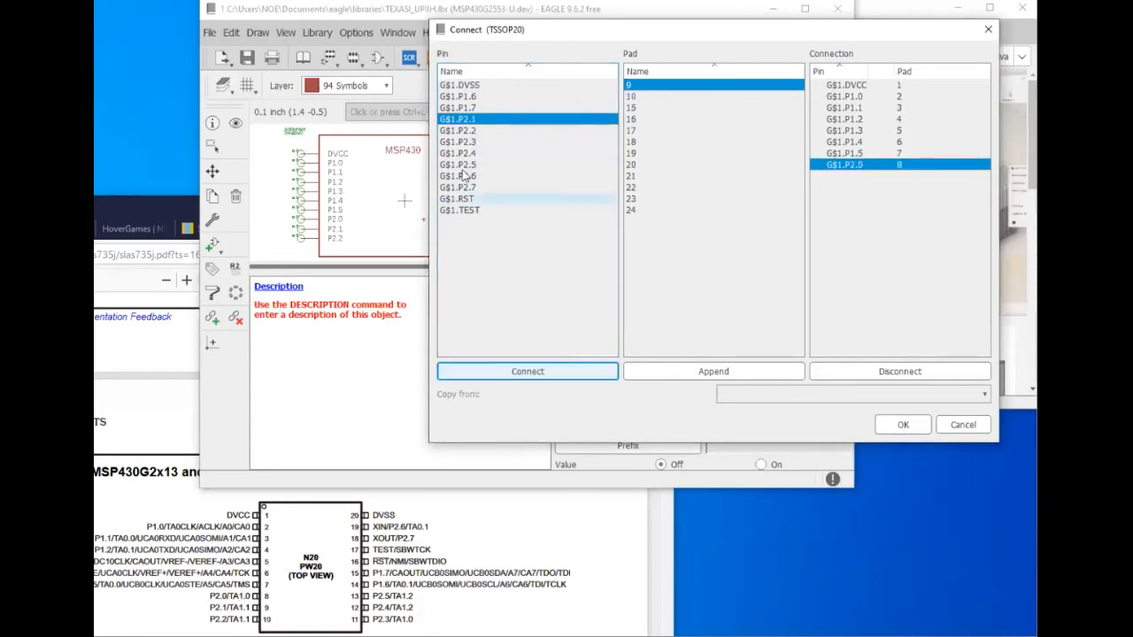
pyautogui.click(521, 373)
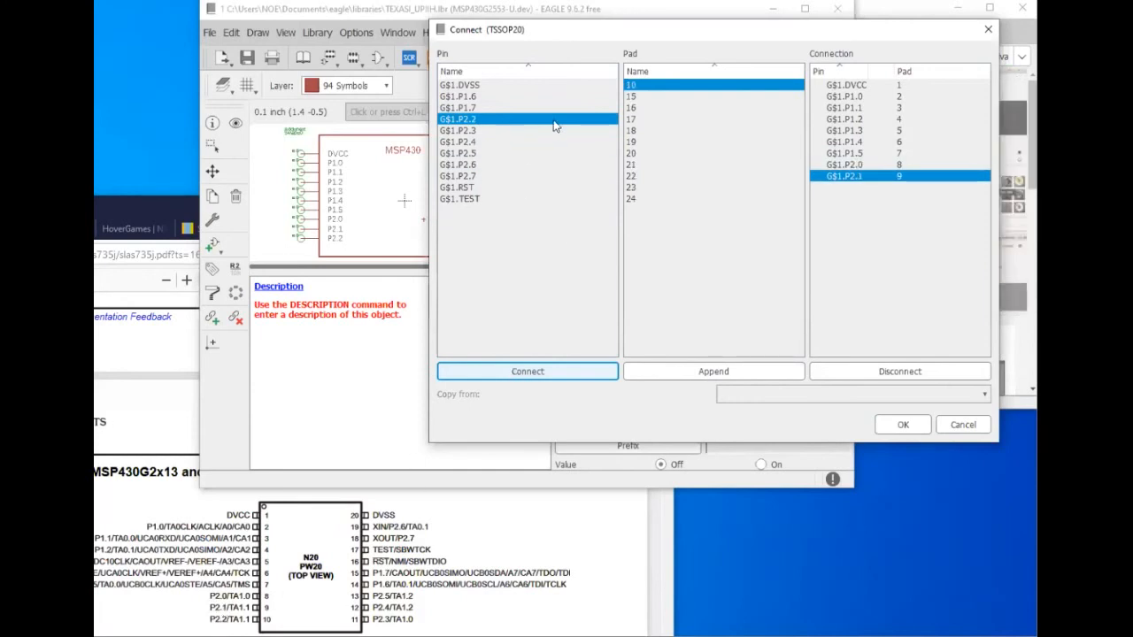
pyautogui.click(469, 372)
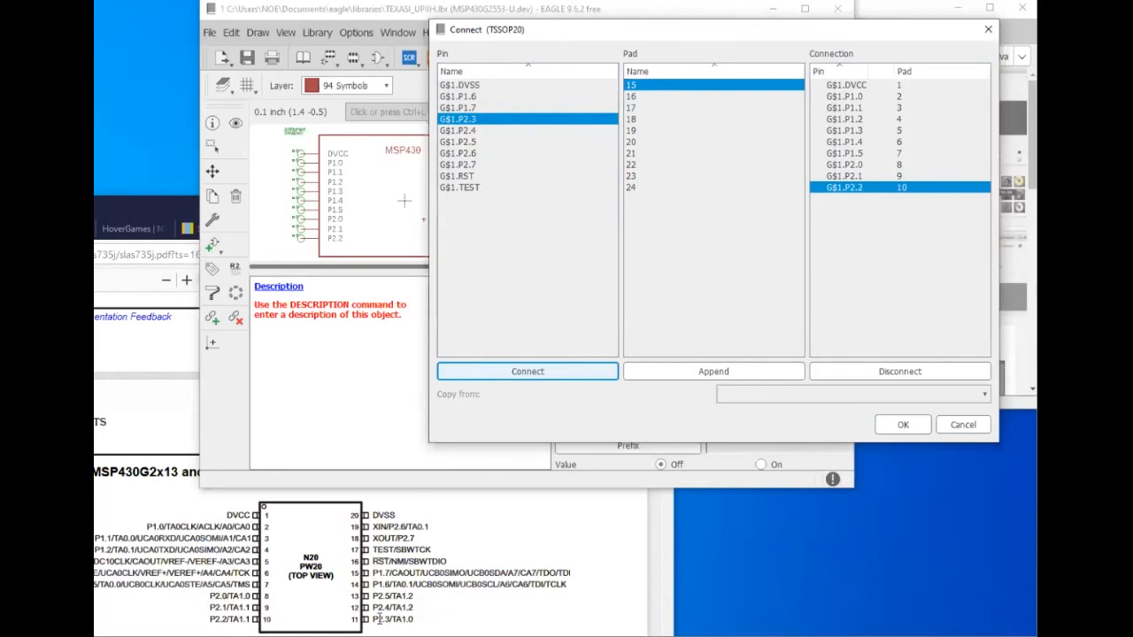
# - Connect pins P2.3, P2.4 and P2.5 to pads 15, 16 and 17
pyautogui.click(543, 374)
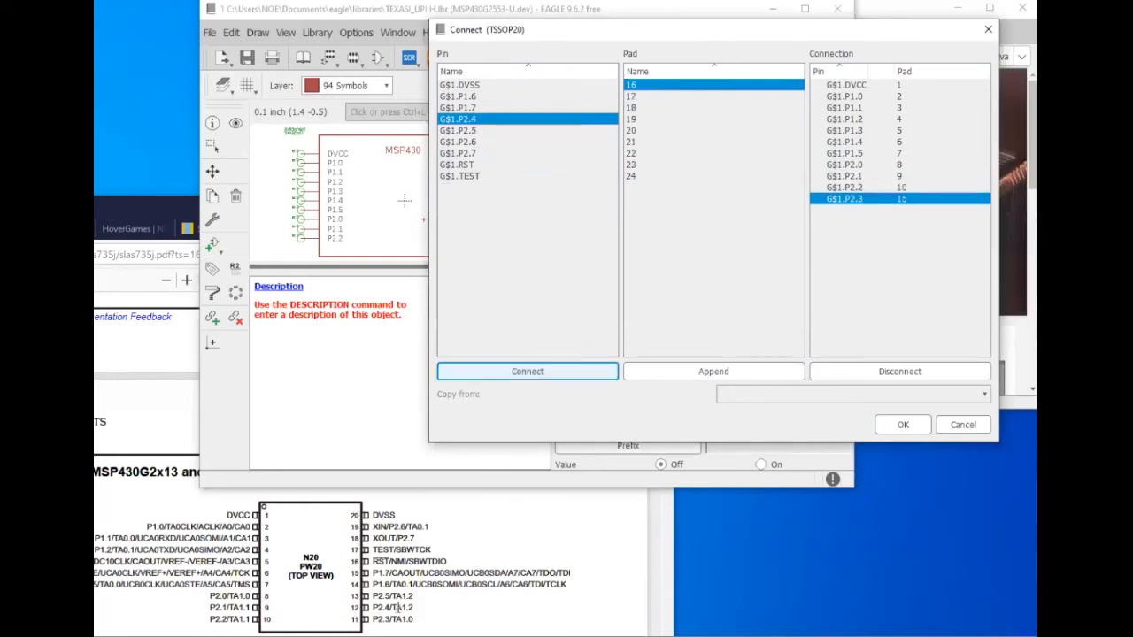
pyautogui.click(493, 374)
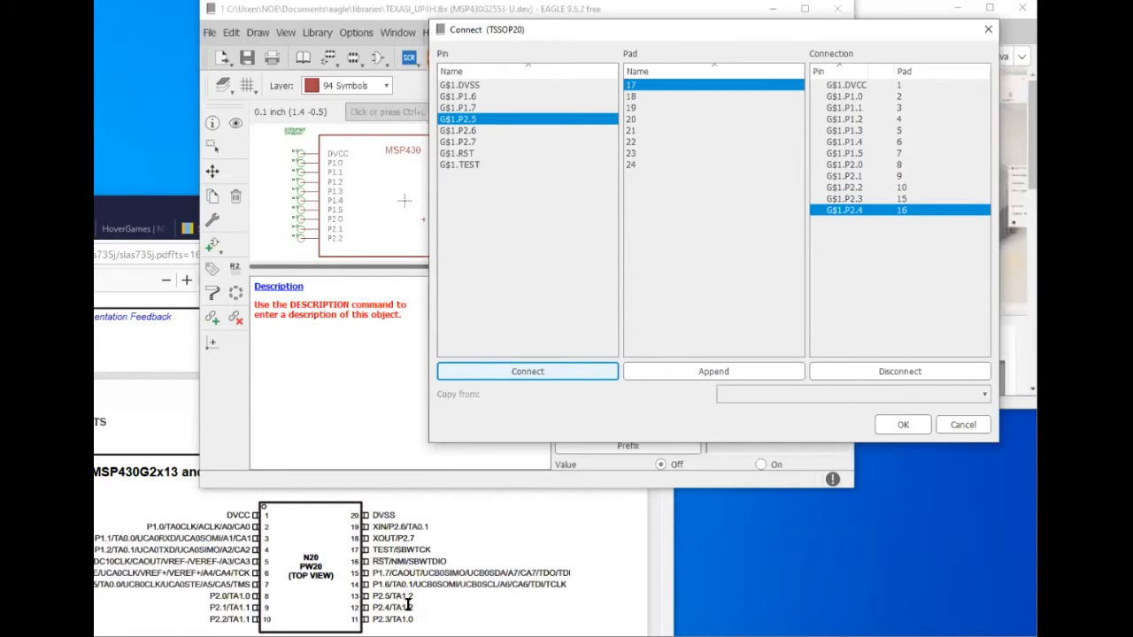
pyautogui.click(499, 376)
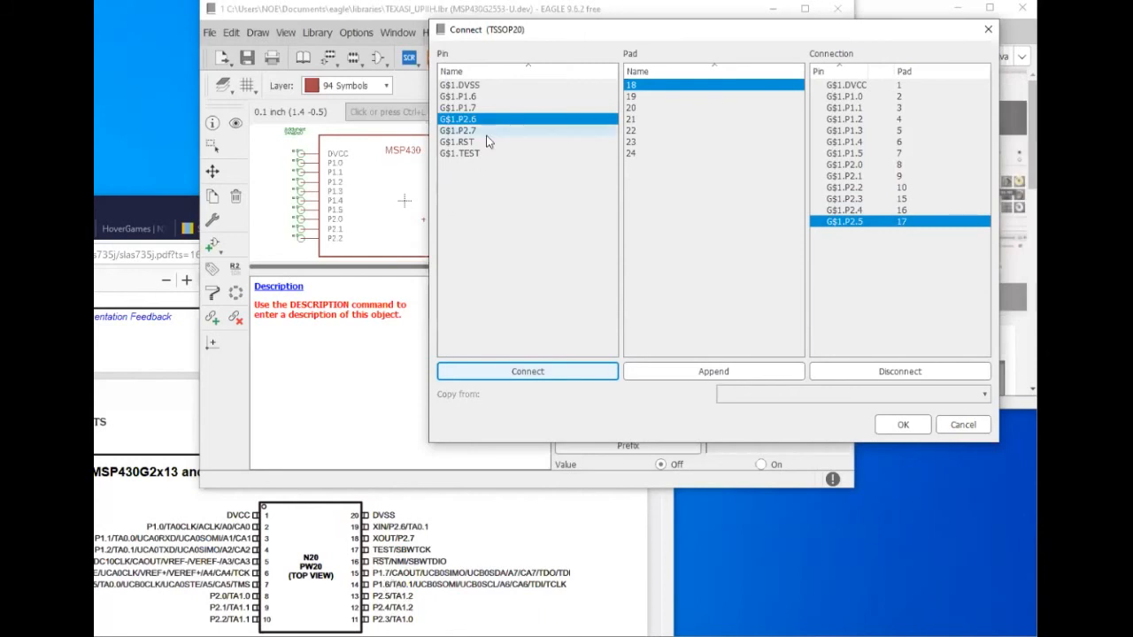
# - Connect pins P1.6, P1.7 and RST to pads 18, 19 and 20
pyautogui.click(475, 96)
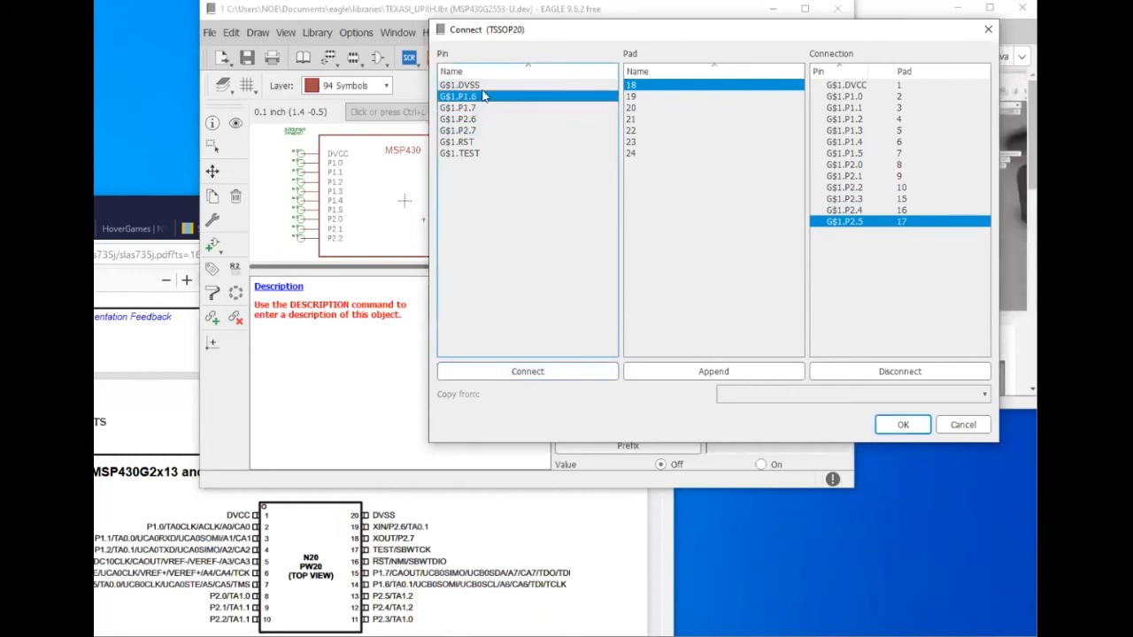
pyautogui.click(527, 372)
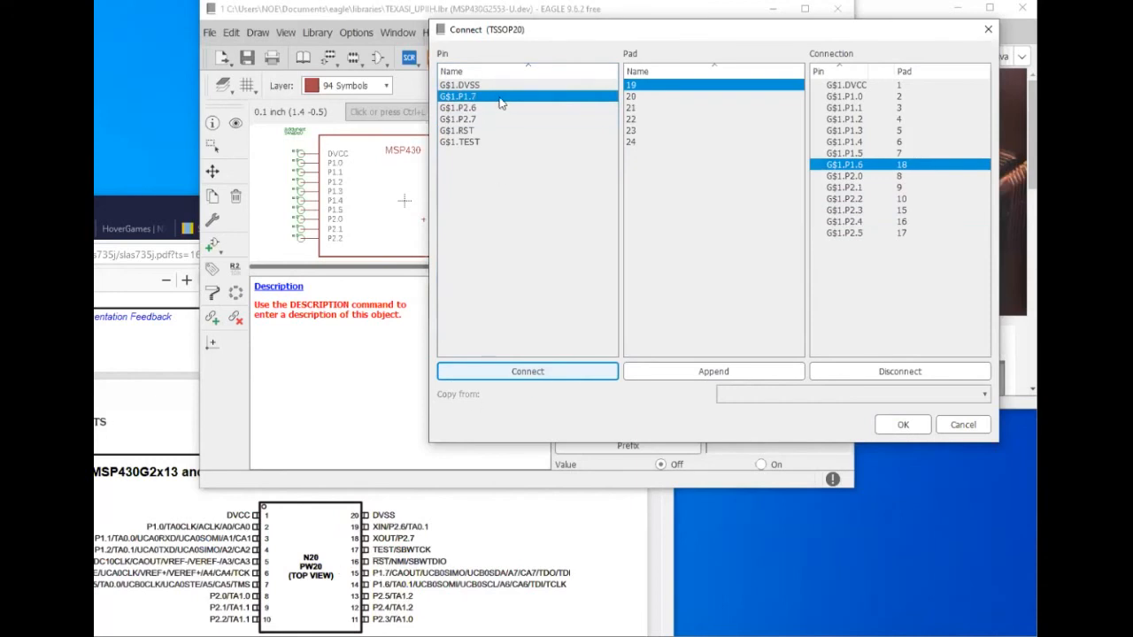
pyautogui.click(517, 372)
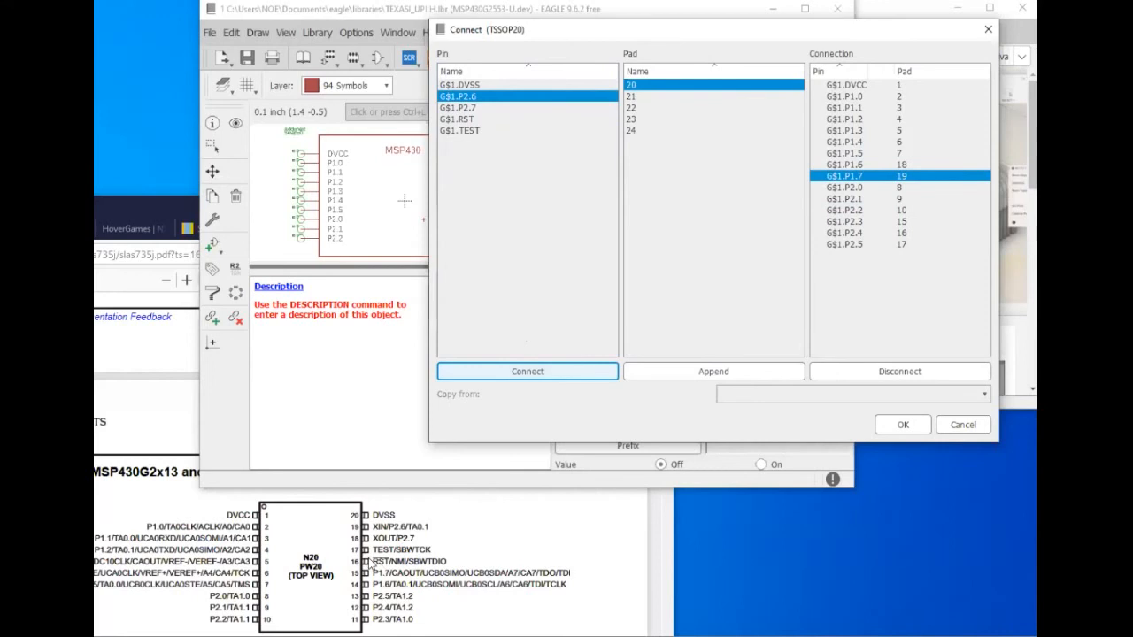
pyautogui.click(478, 119)
pyautogui.click(513, 372)
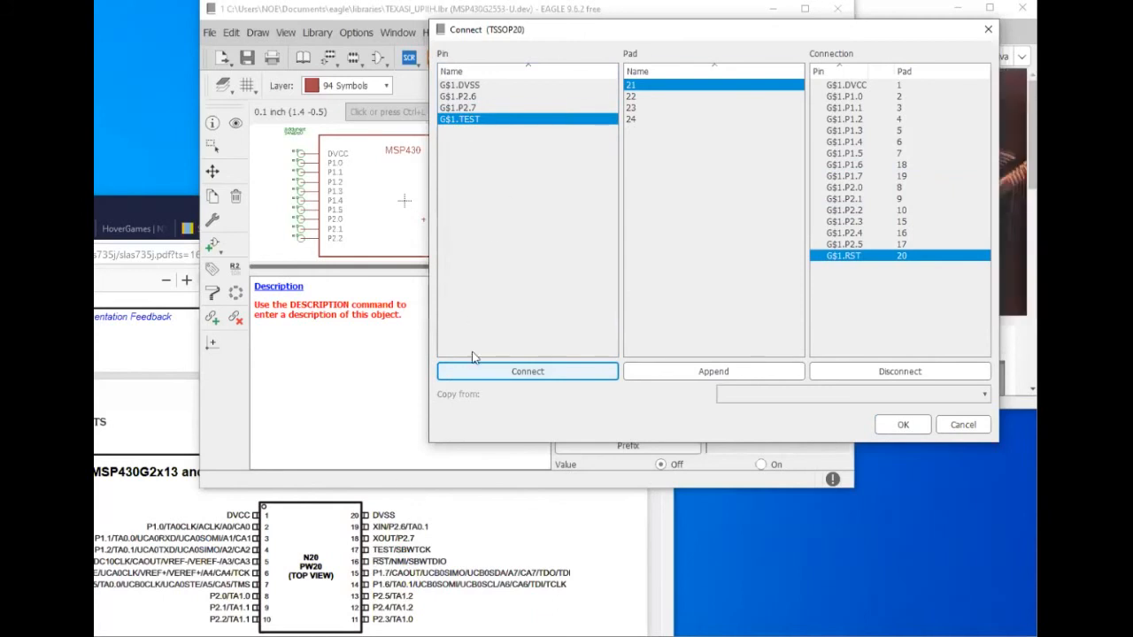
# - Connect pins TEST, P2.7, P2.6 and DVSS to pads 21, 22, 23 and 24, and accept the pin-to-pad assignments
pyautogui.click(488, 375)
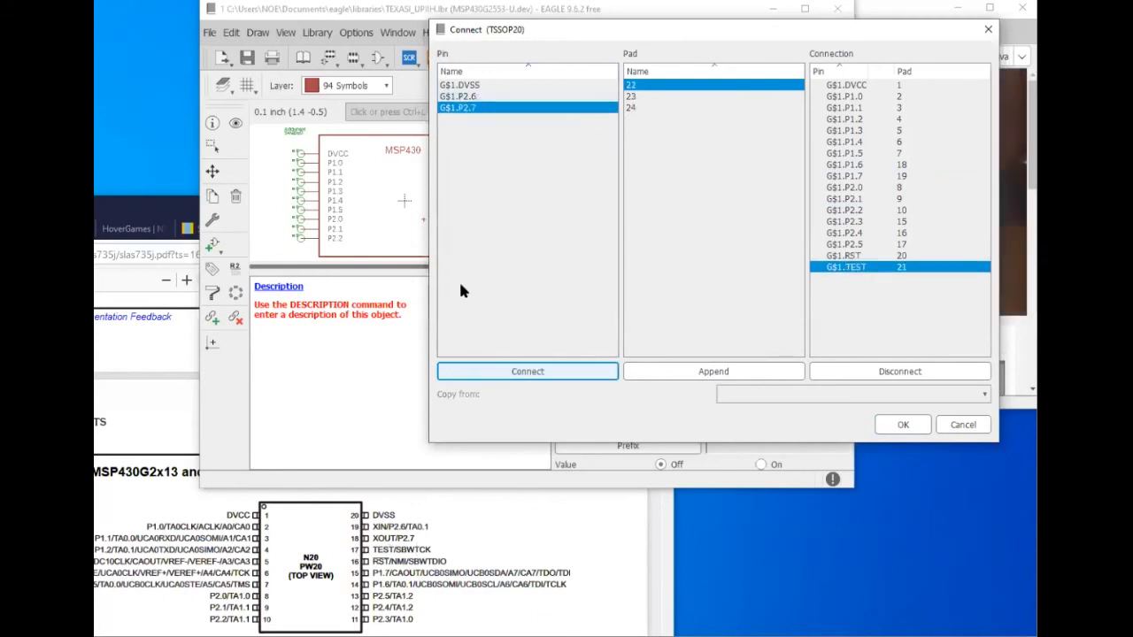
pyautogui.click(482, 373)
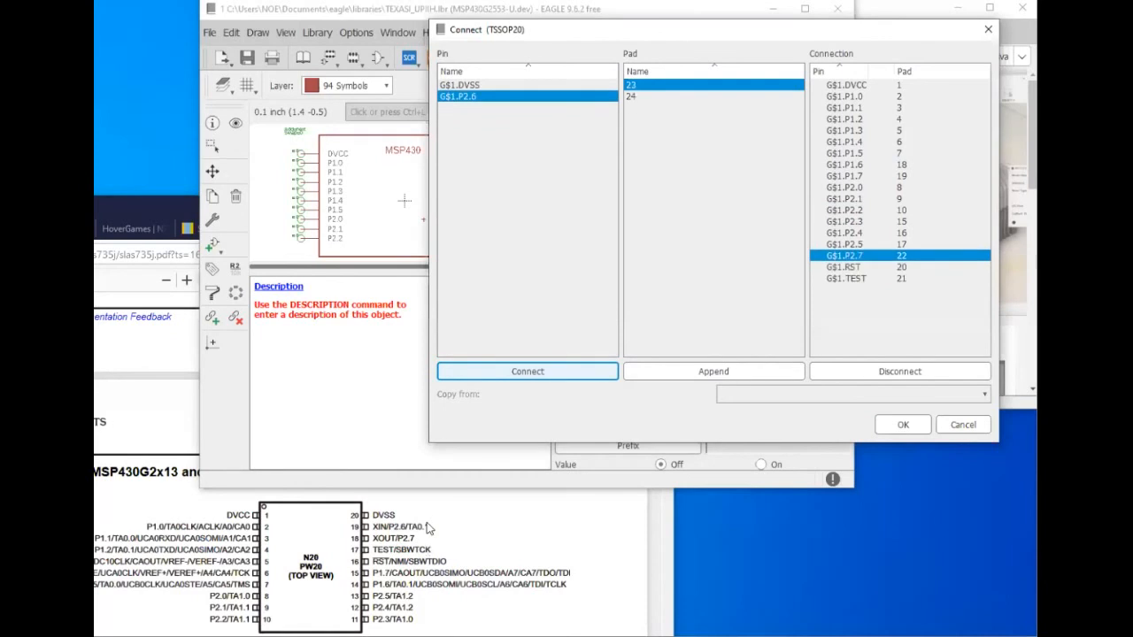
pyautogui.click(522, 372)
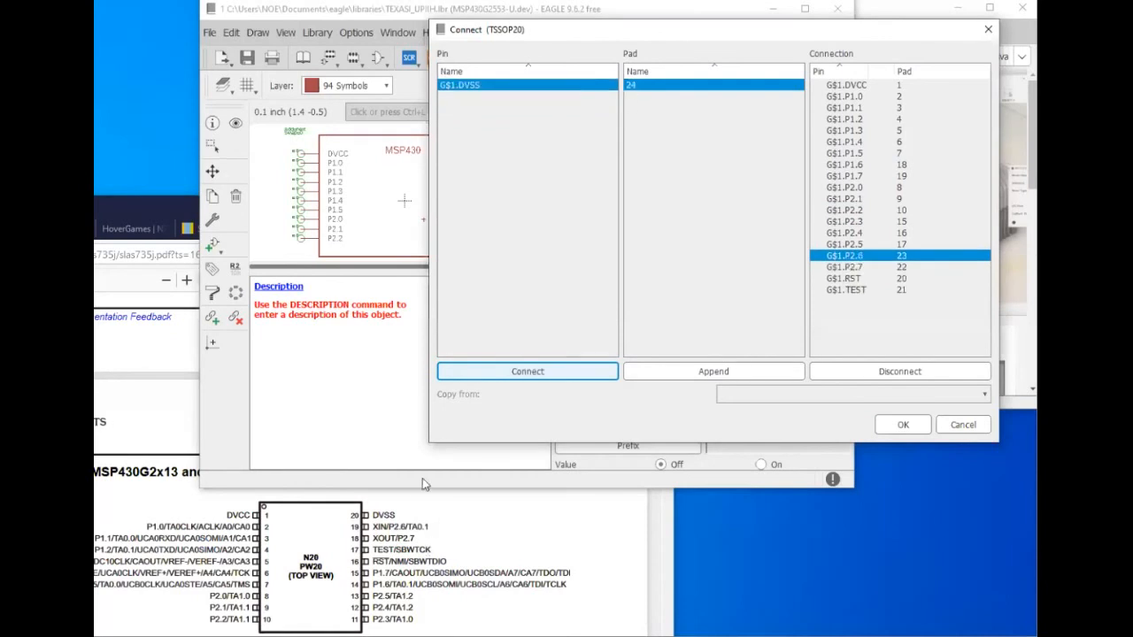
pyautogui.click(531, 373)
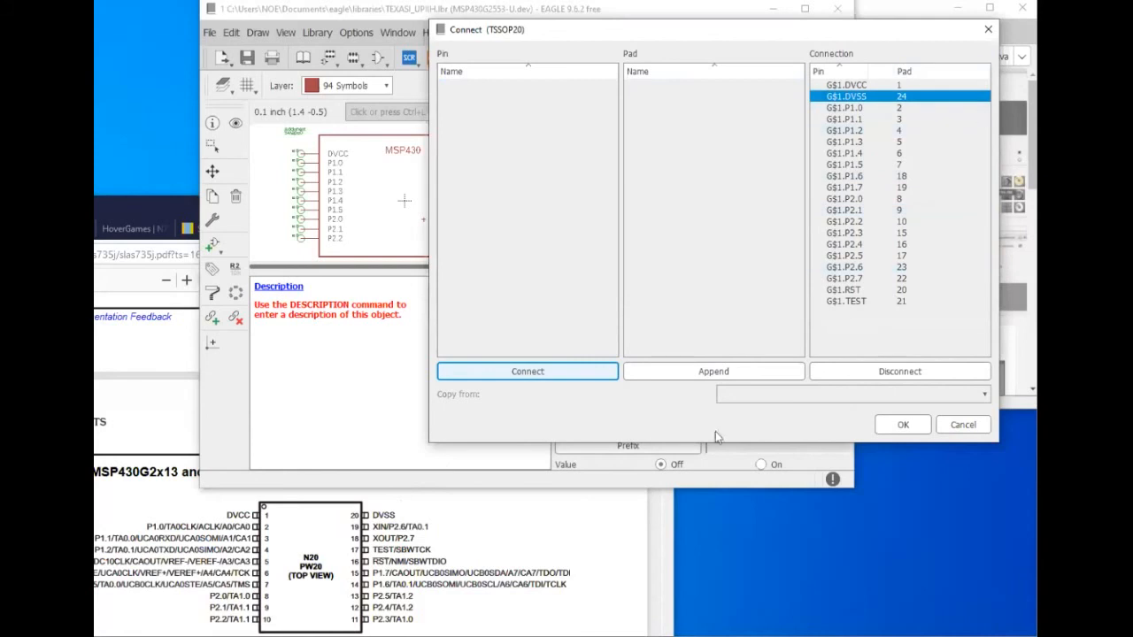
pyautogui.click(899, 425)
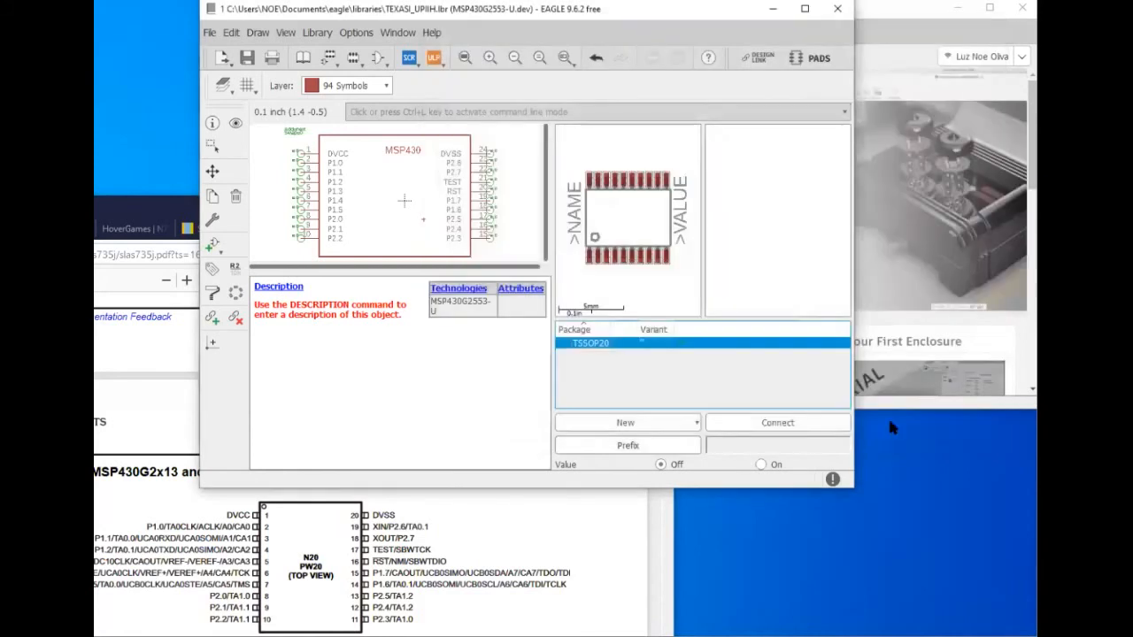
# - Save the TEXASI_UPIIH library and close the library editor
pyautogui.click(212, 144)
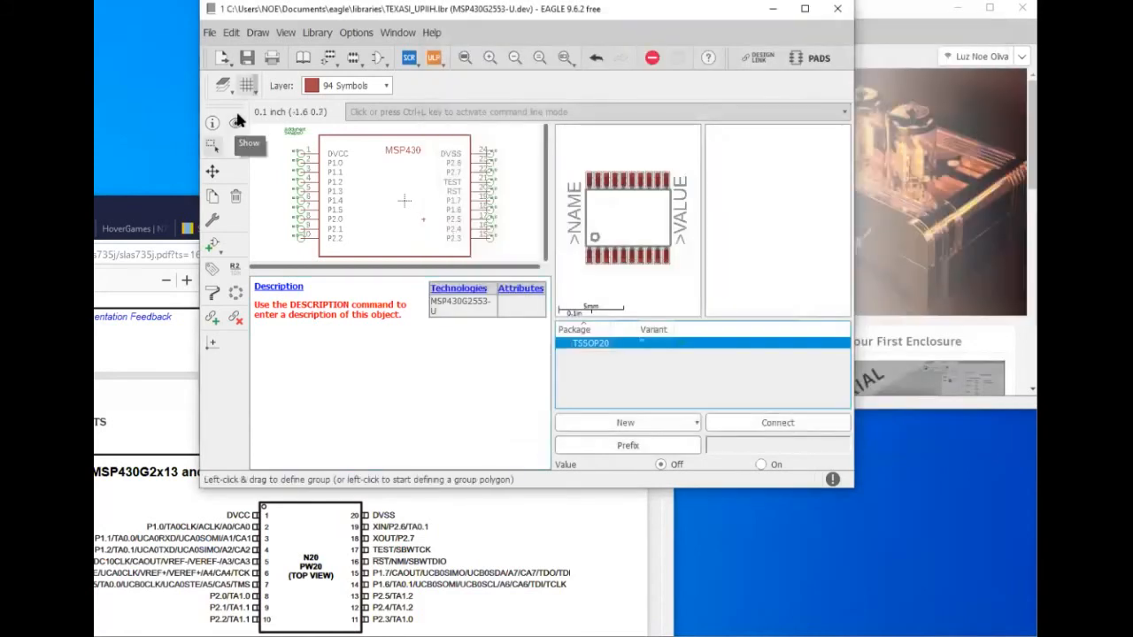
pyautogui.click(247, 58)
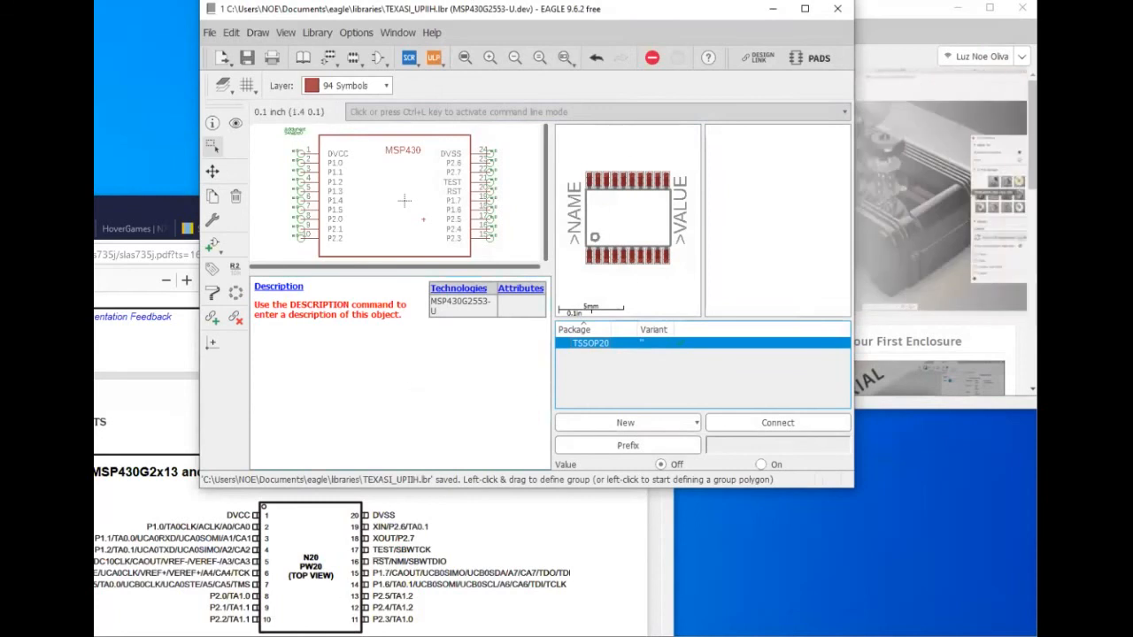
pyautogui.click(837, 9)
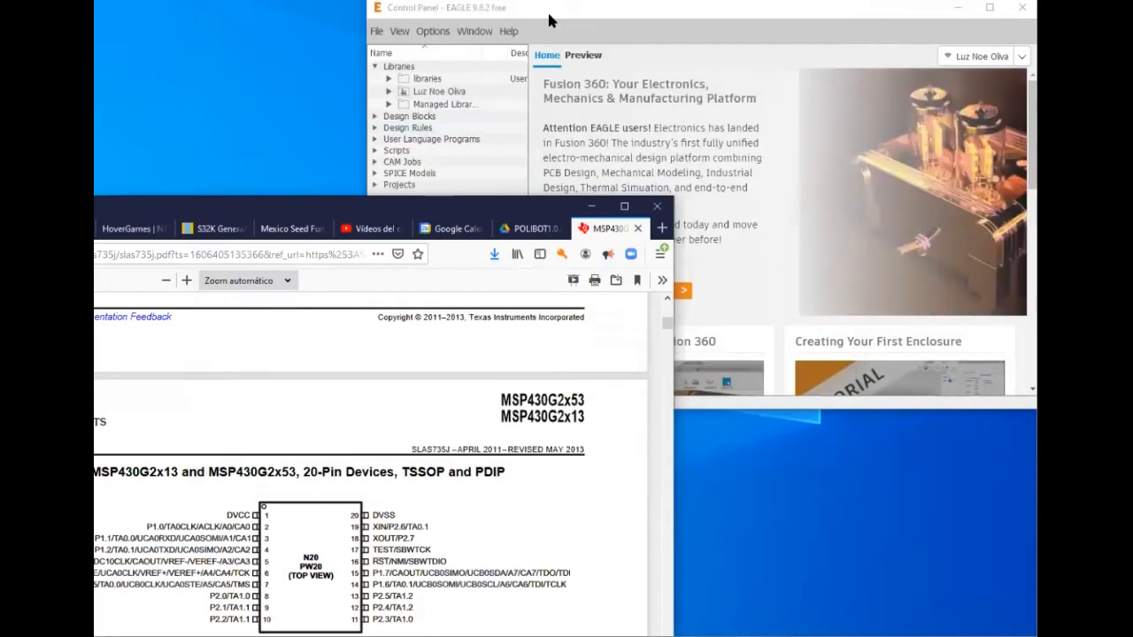
# - Create a new schematic from the Control Panel, dismiss the consistency warning and widen the schematic window
pyautogui.click(510, 12)
pyautogui.moveTo(511, 11); pyautogui.dragTo(240, 14)
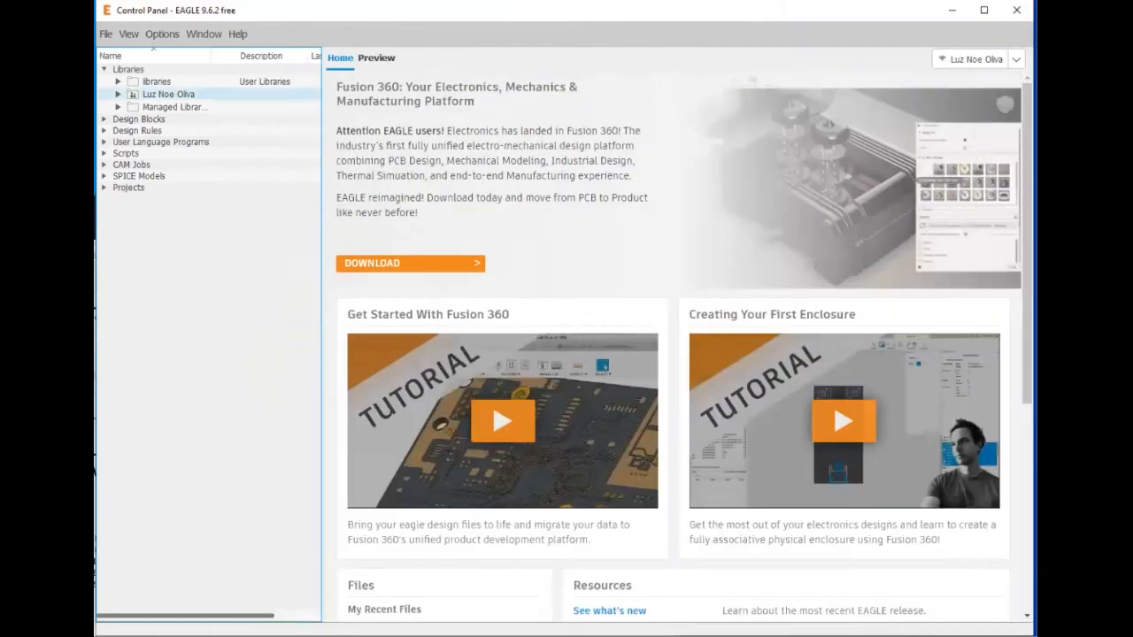
pyautogui.click(105, 34)
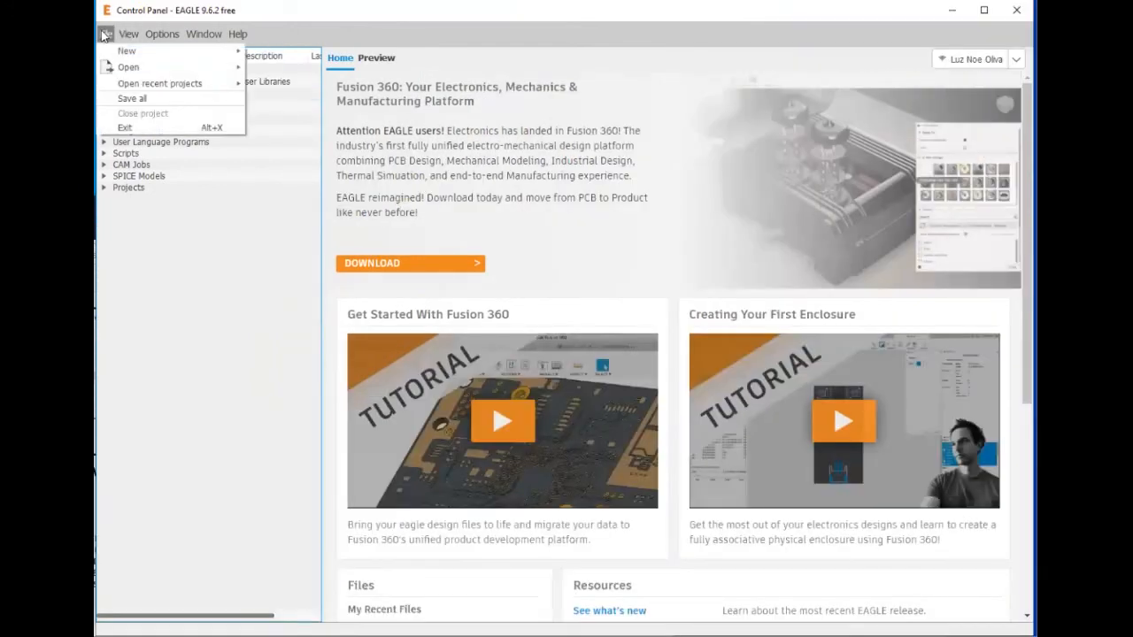
pyautogui.moveTo(126, 50)
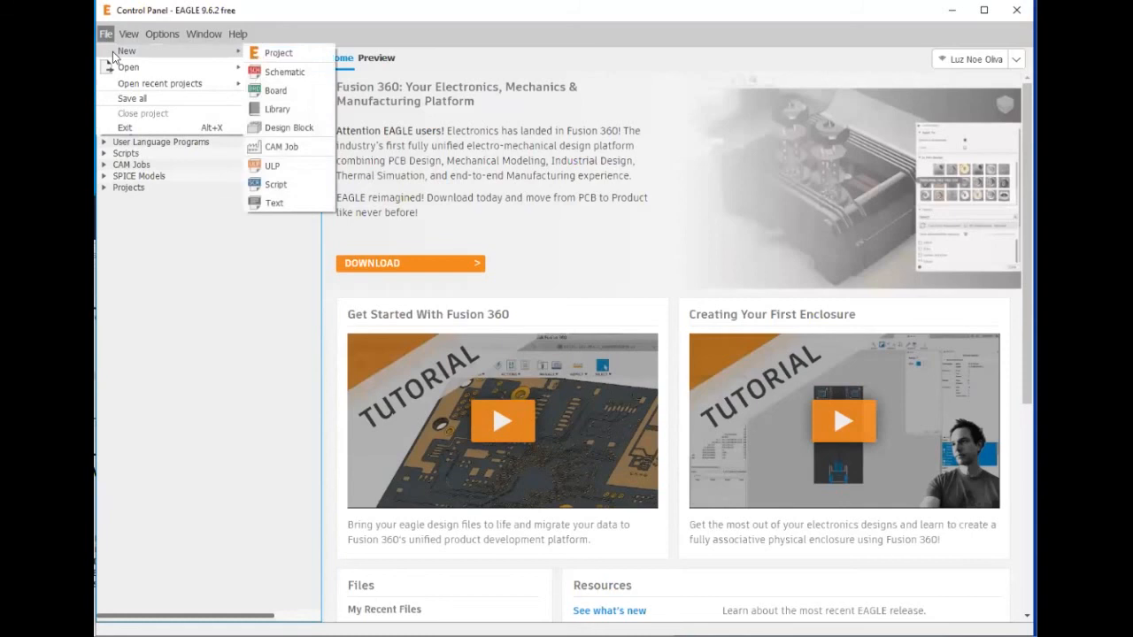
pyautogui.click(288, 75)
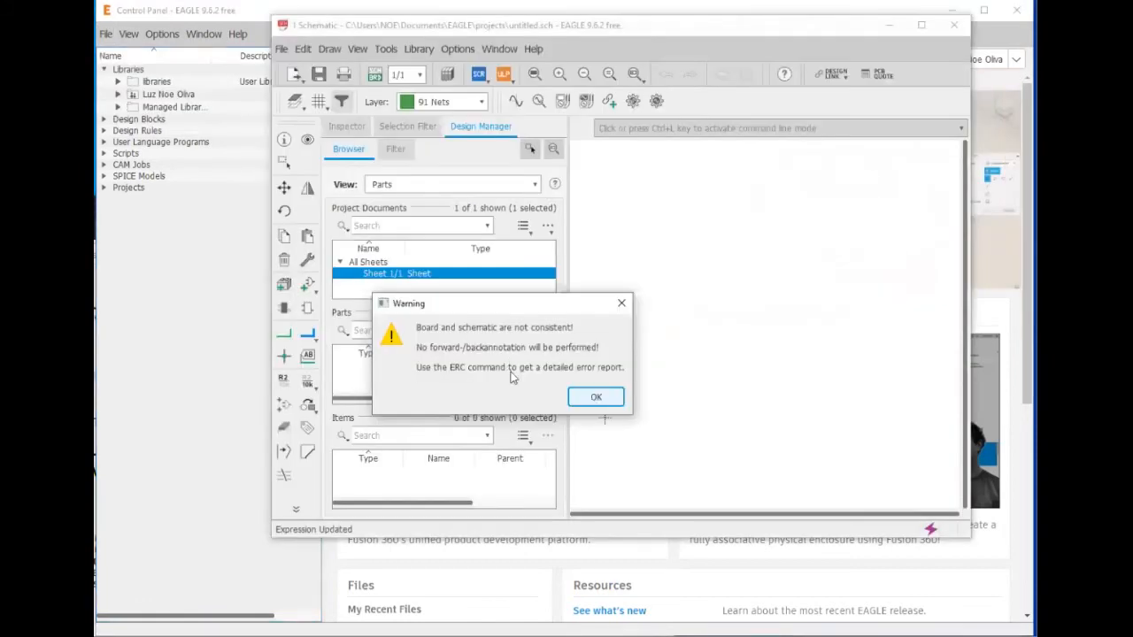
pyautogui.click(595, 398)
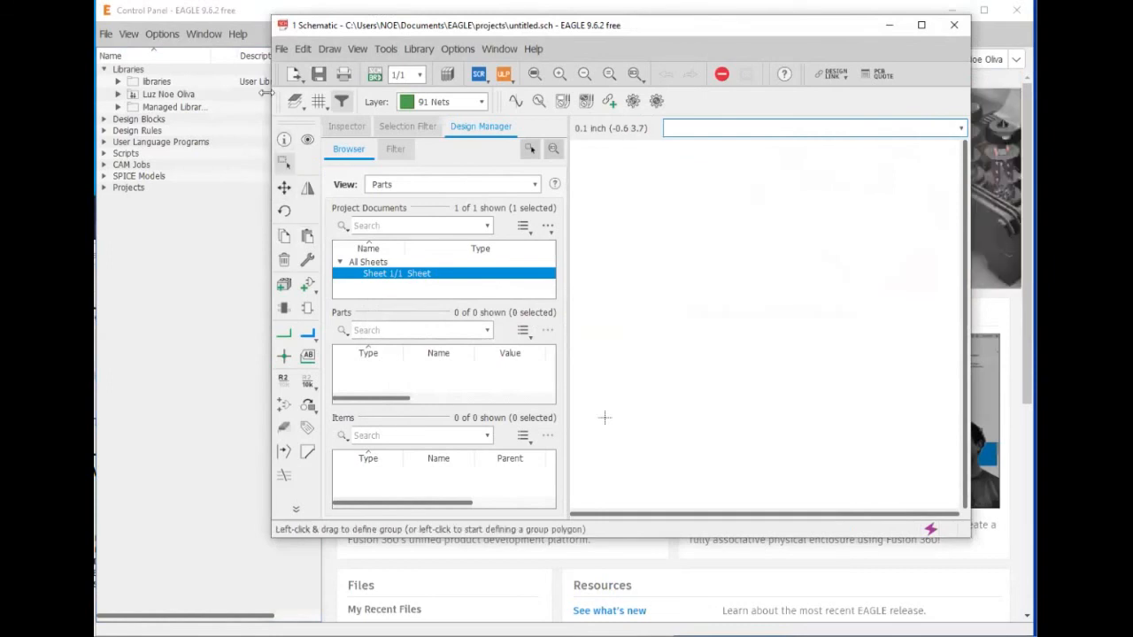
pyautogui.moveTo(266, 92); pyautogui.dragTo(124, 92)
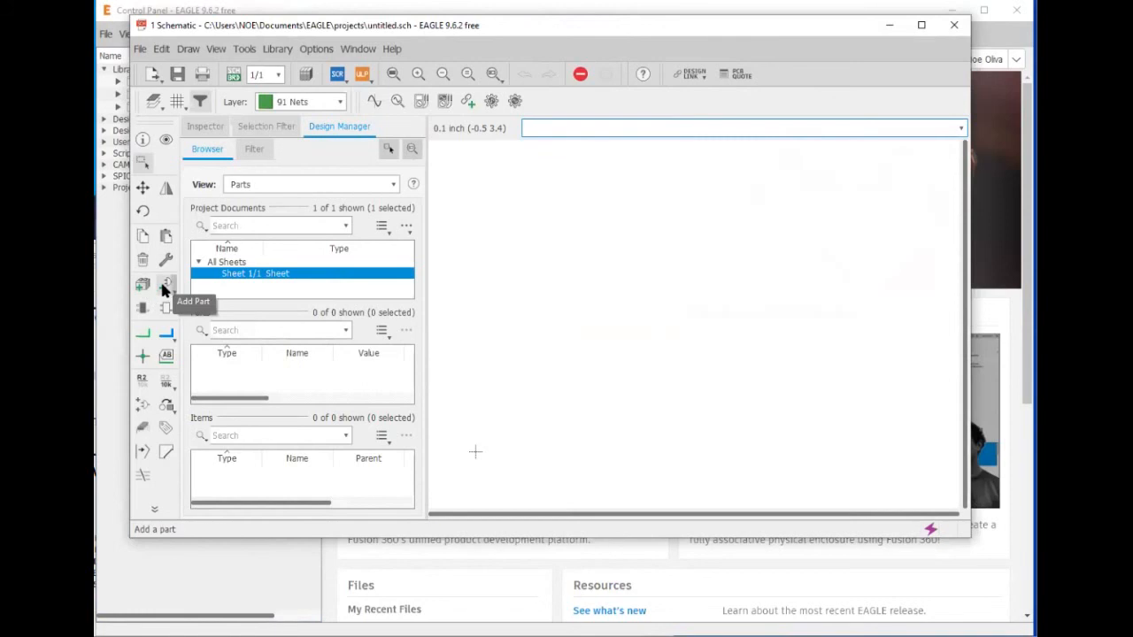
# - Look through the libraries available for adding parts to find TEXASI_UPIIH
pyautogui.click(168, 287)
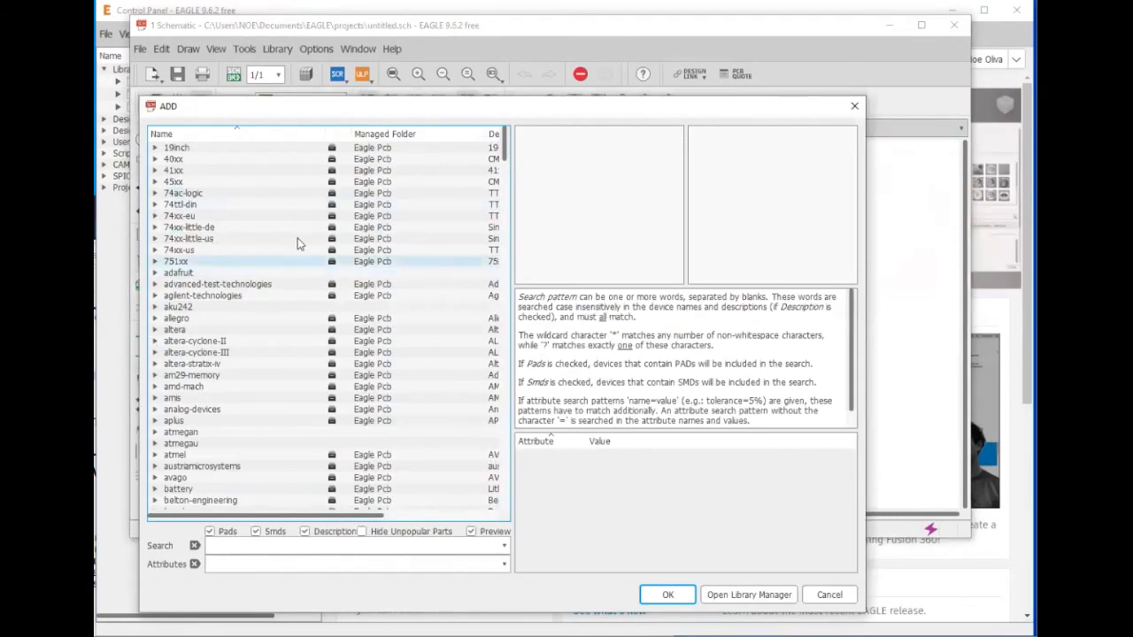
pyautogui.scroll(-17, 199, 293)
pyautogui.scroll(-20, 198, 300)
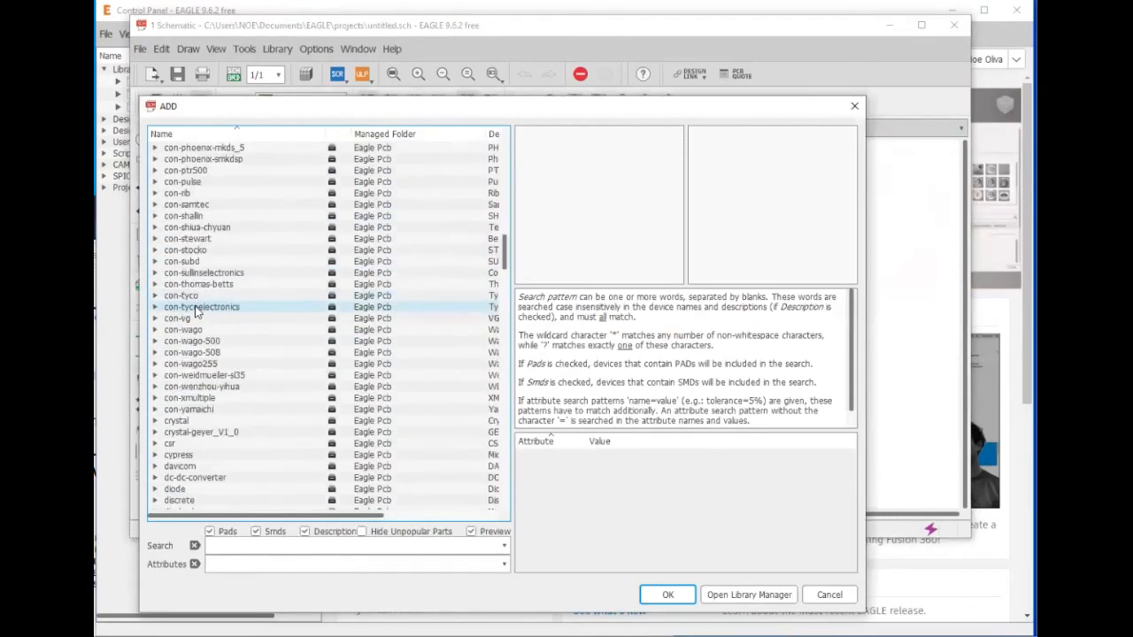
pyautogui.scroll(-20, 195, 403)
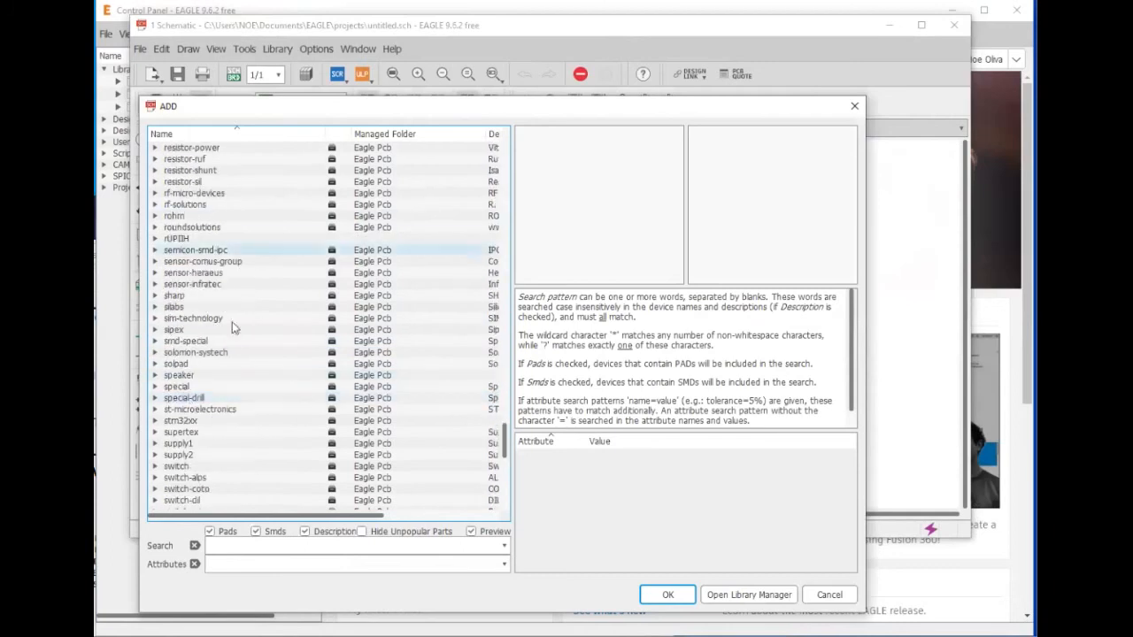
pyautogui.scroll(20, 217, 299)
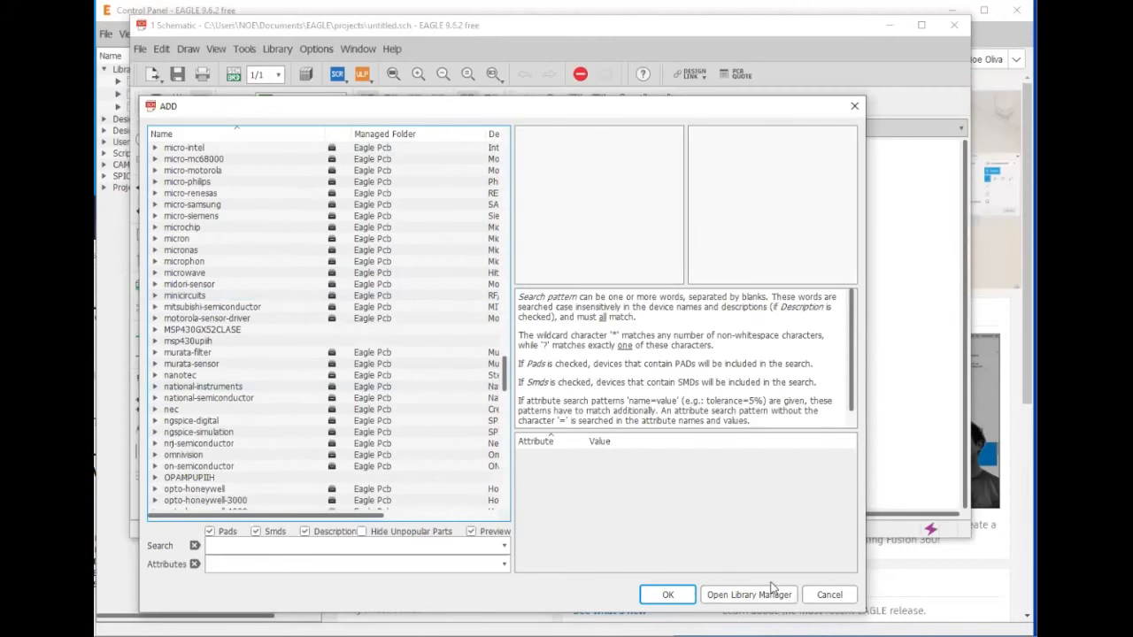
# - Add the TEXASI_UPIIH library file from the eagle libraries folder to the libraries in use, and return to the schematic
pyautogui.click(766, 594)
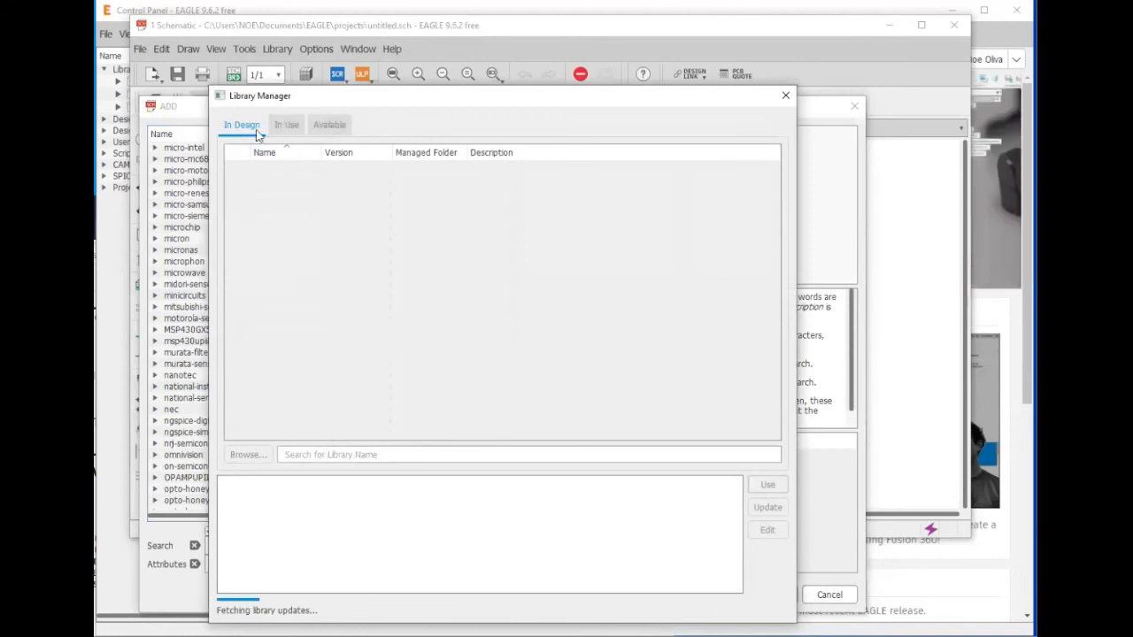
pyautogui.click(286, 129)
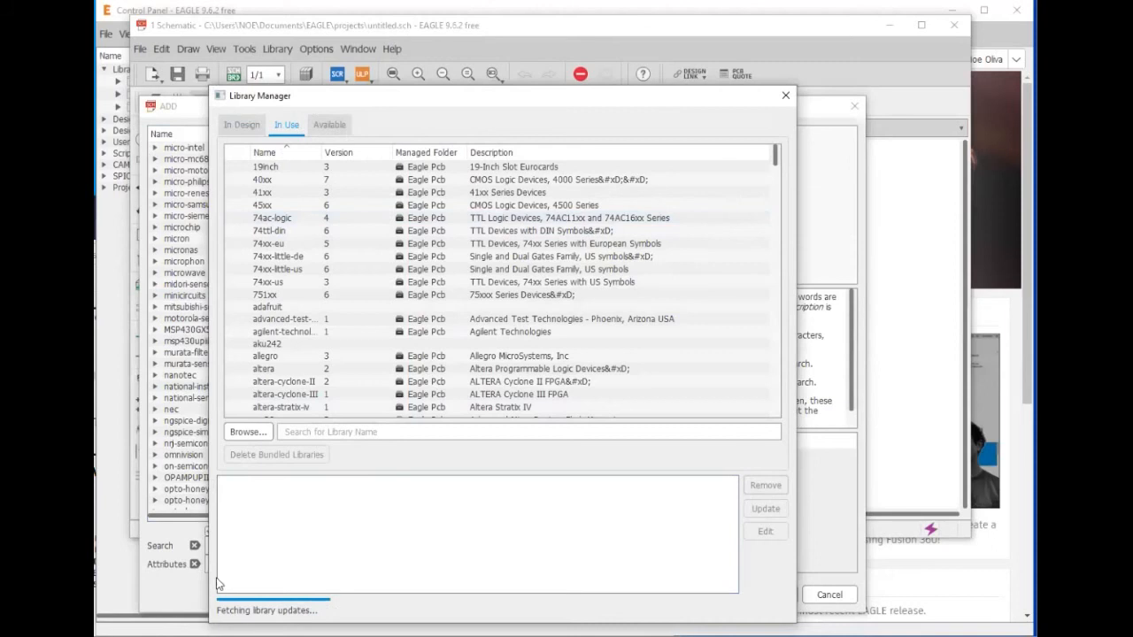
pyautogui.click(232, 429)
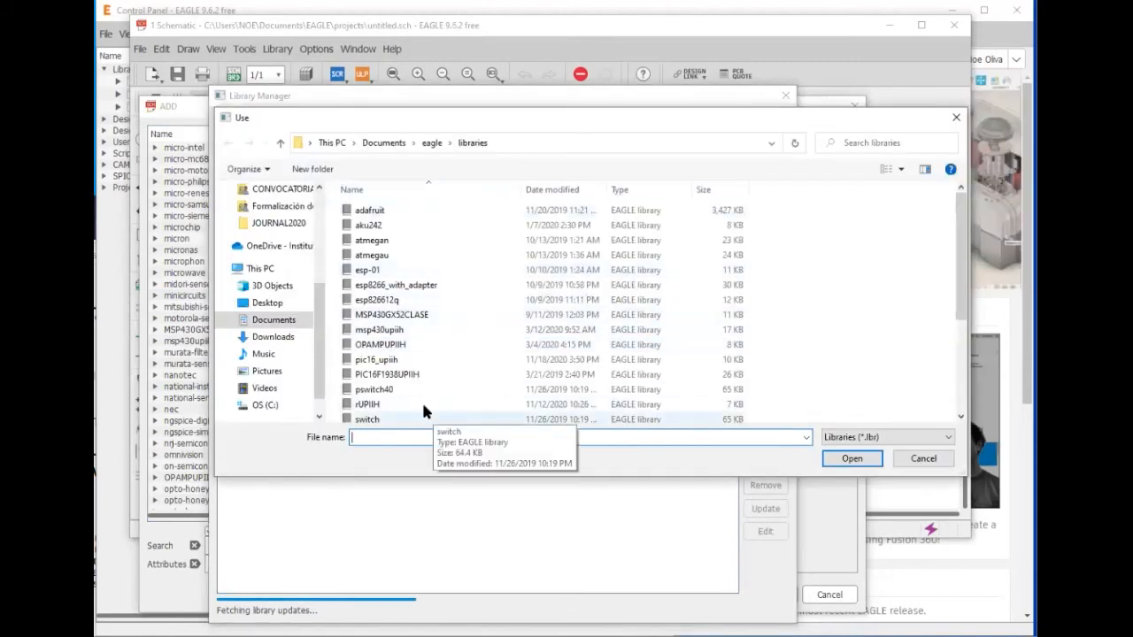
pyautogui.scroll(-3, 447, 368)
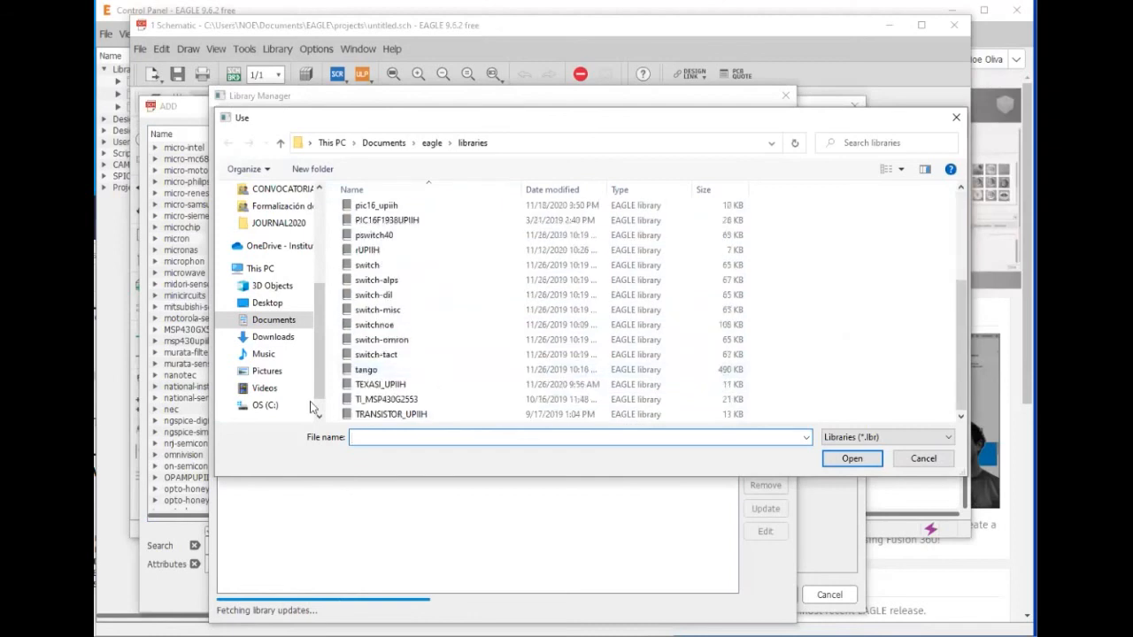
pyautogui.click(365, 387)
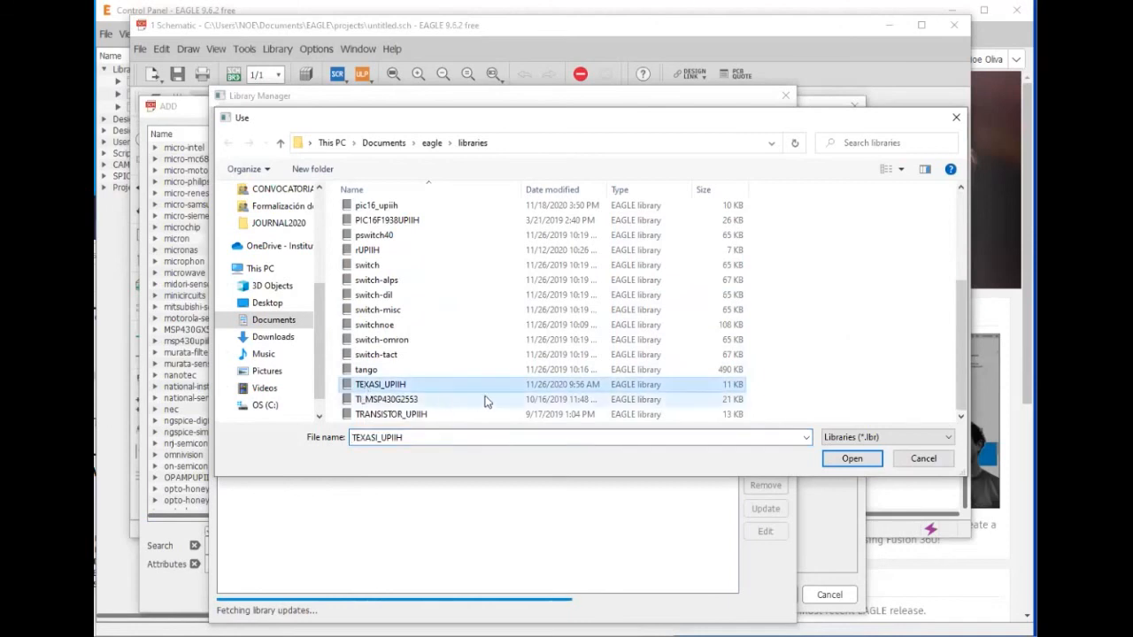
pyautogui.click(842, 460)
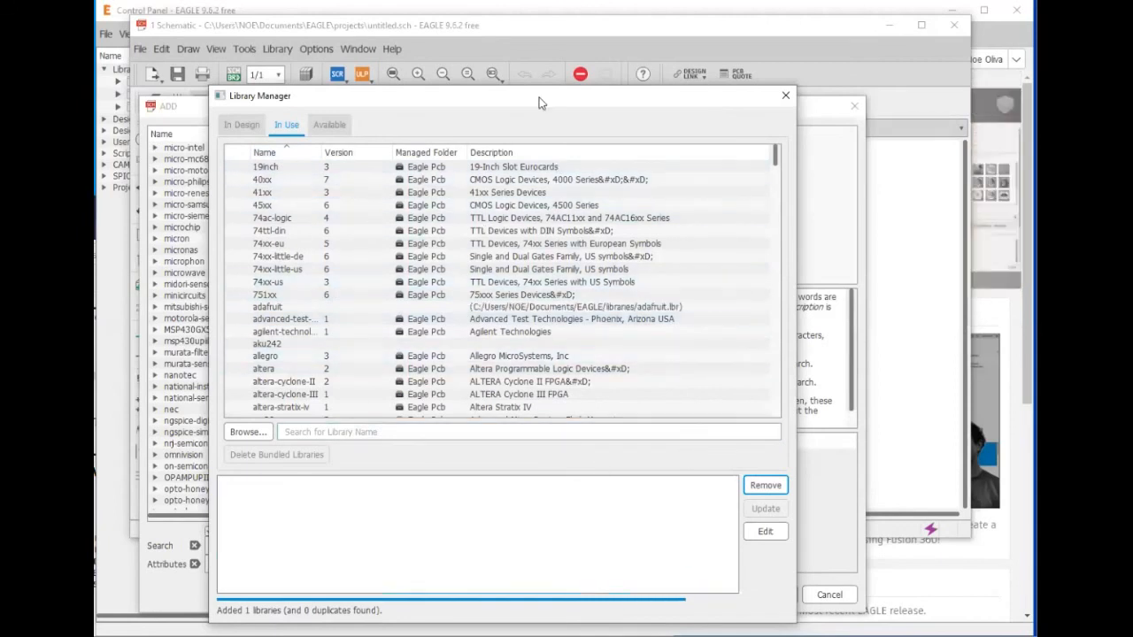
pyautogui.moveTo(542, 103); pyautogui.dragTo(567, 46)
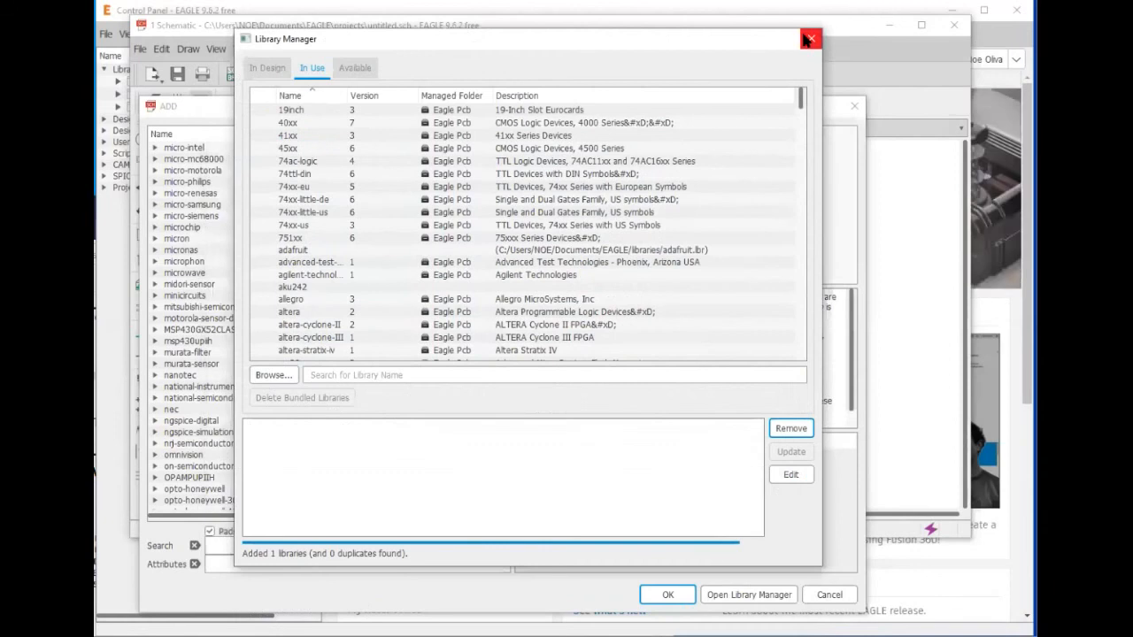
pyautogui.click(808, 39)
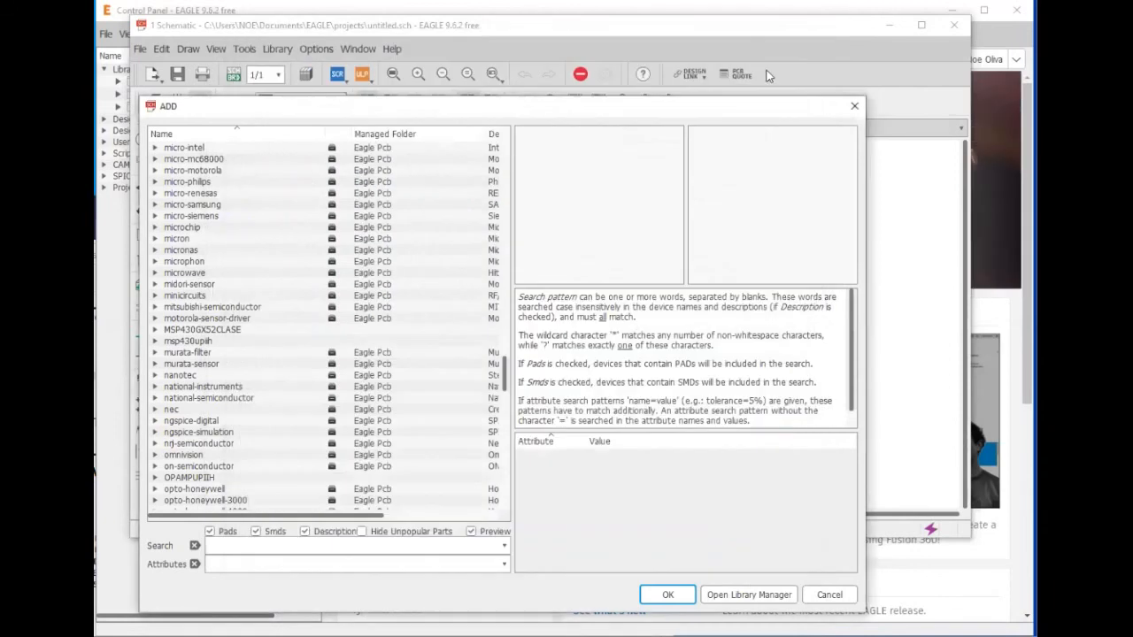
pyautogui.click(855, 107)
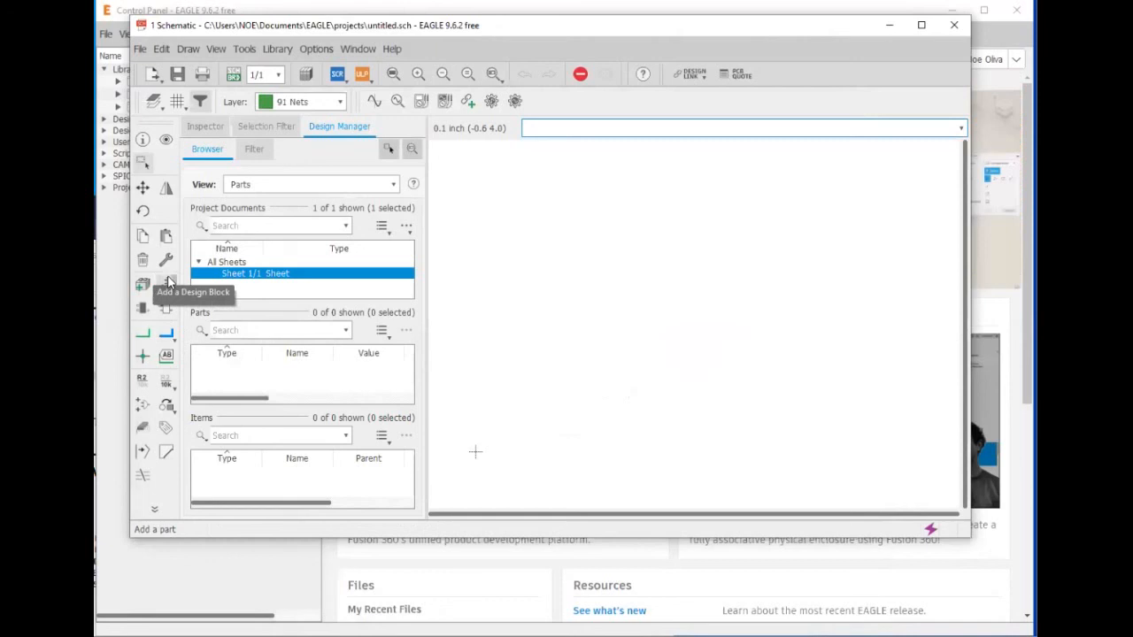
# - Place one MSP430G2553-U microcontroller from the TEXASI_UPIIH library in the middle of the empty schematic sheet
pyautogui.rightClick(173, 284)
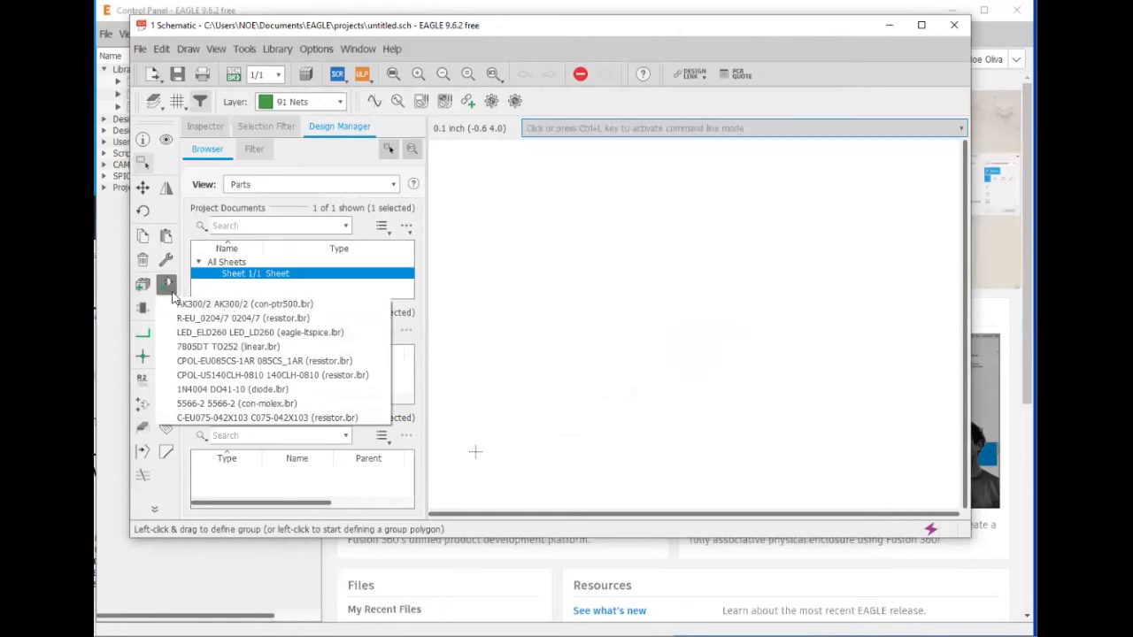
pyautogui.click(168, 286)
pyautogui.click(167, 285)
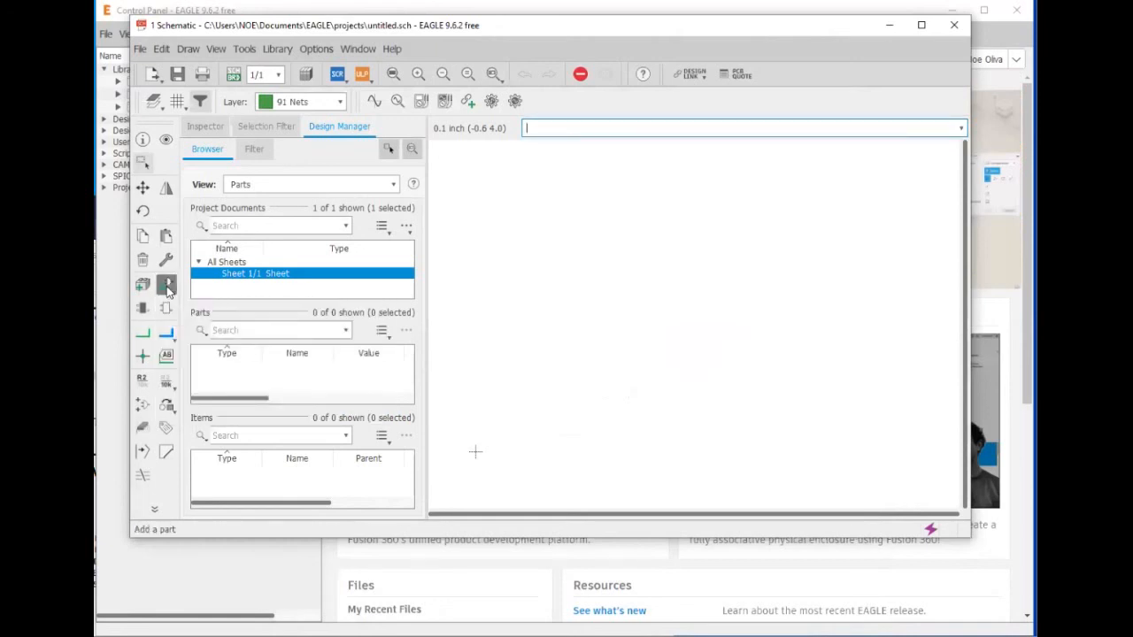
pyautogui.scroll(-3, 198, 388)
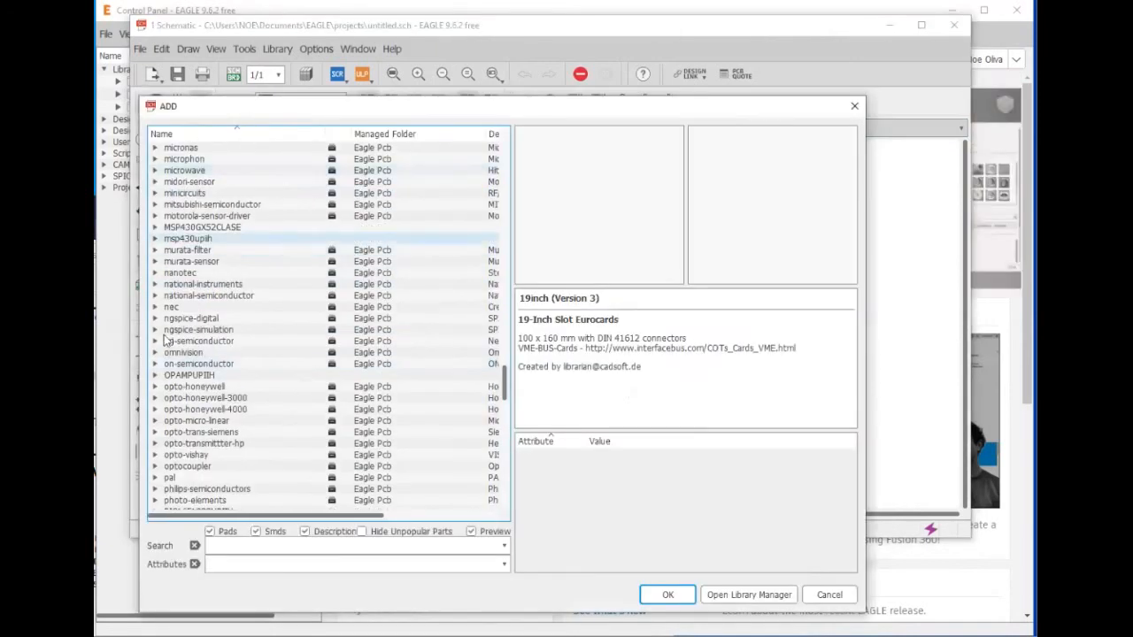
pyautogui.scroll(-15, 190, 379)
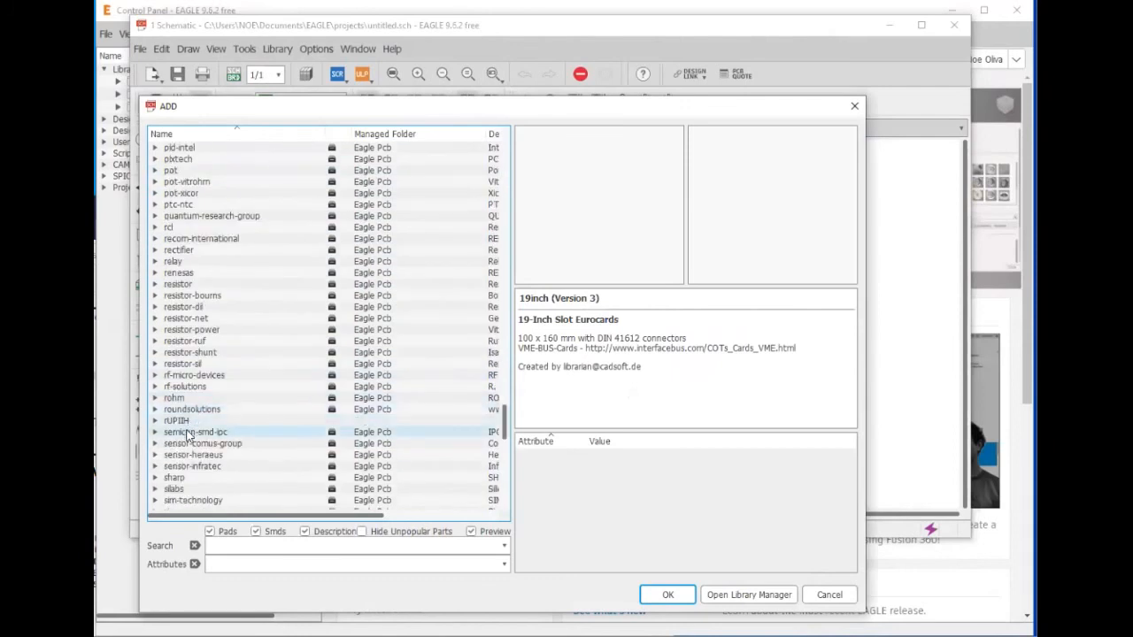
pyautogui.scroll(-12, 186, 435)
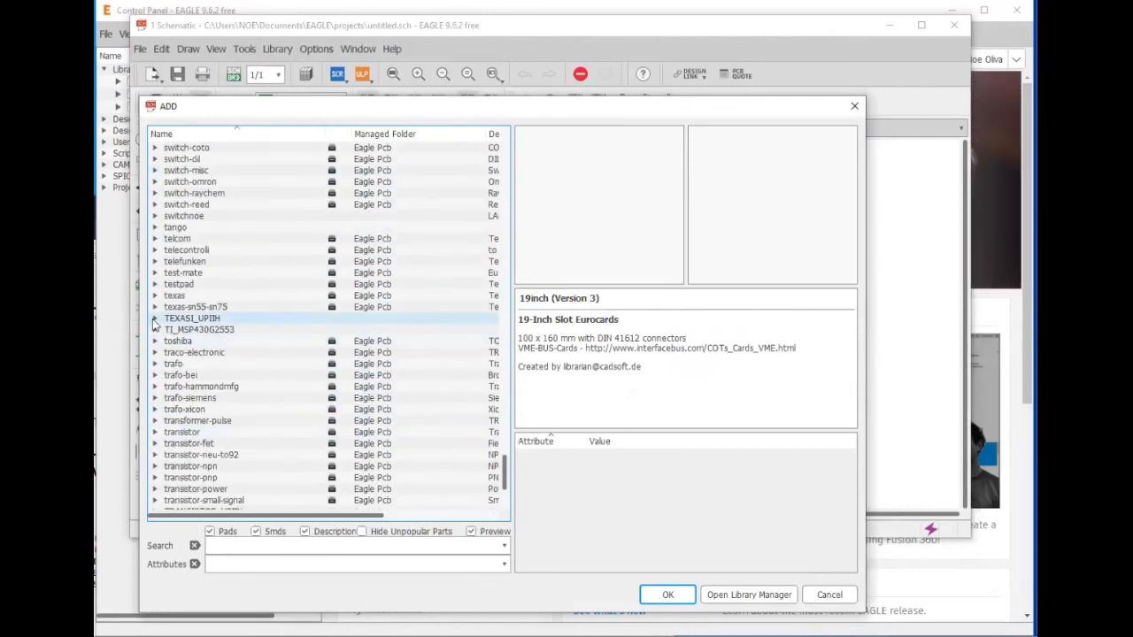
pyautogui.click(155, 318)
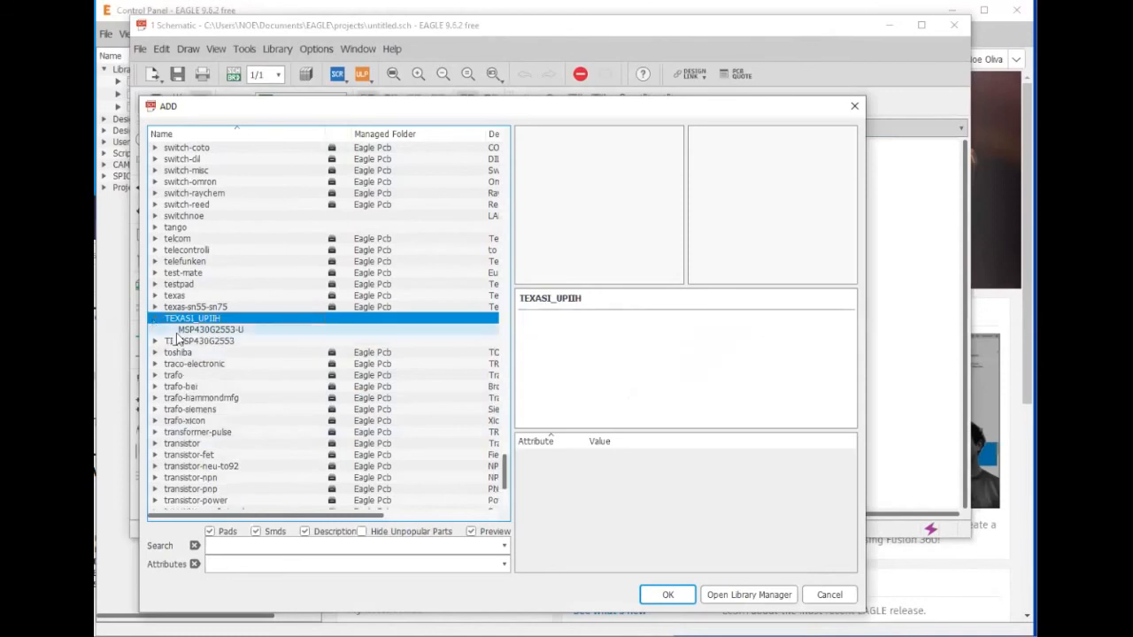
pyautogui.click(209, 329)
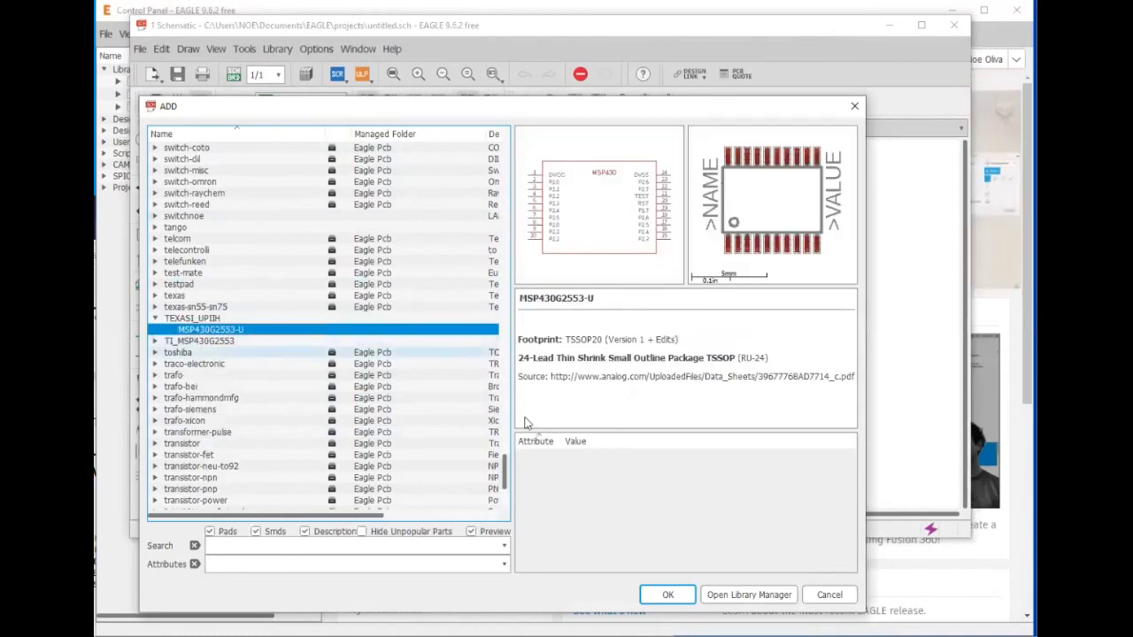
pyautogui.click(670, 595)
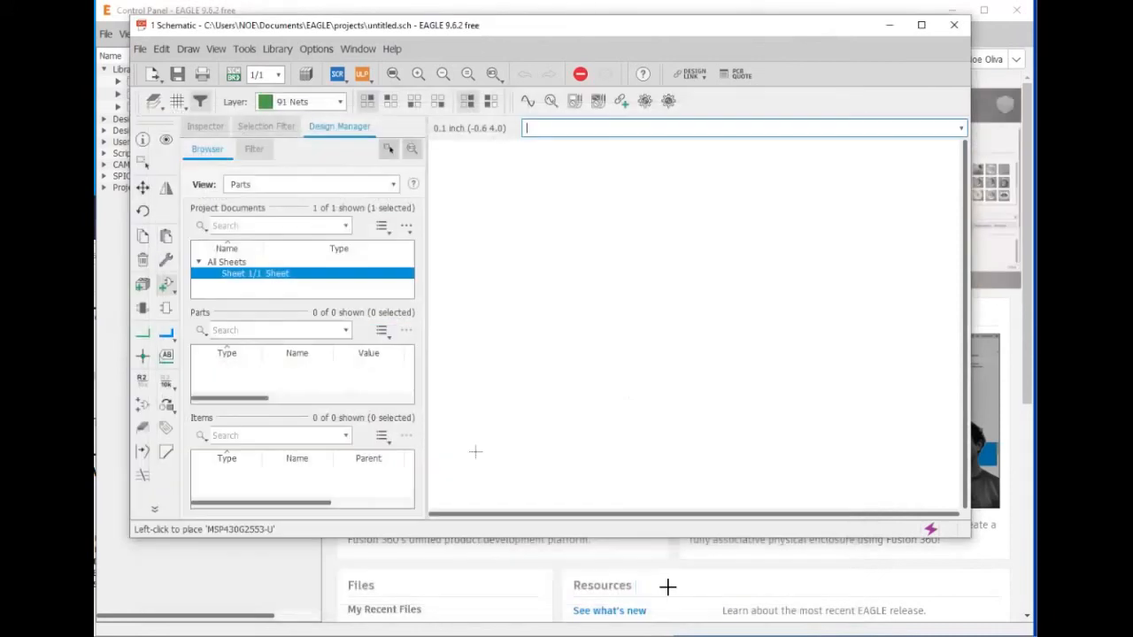
pyautogui.click(679, 328)
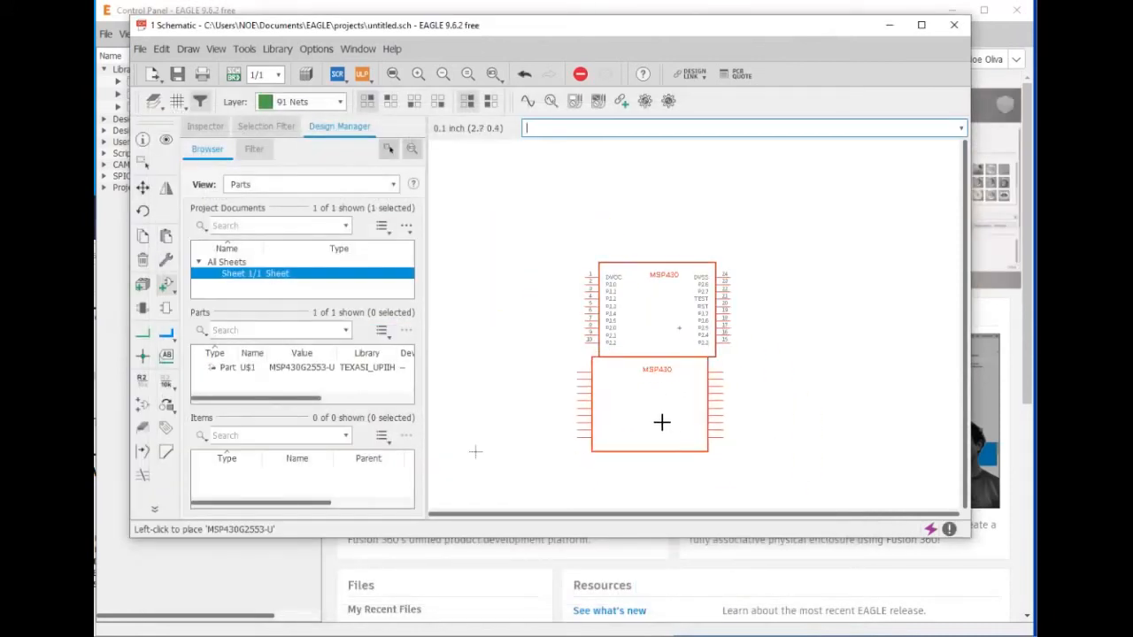
pyautogui.press('Escape')
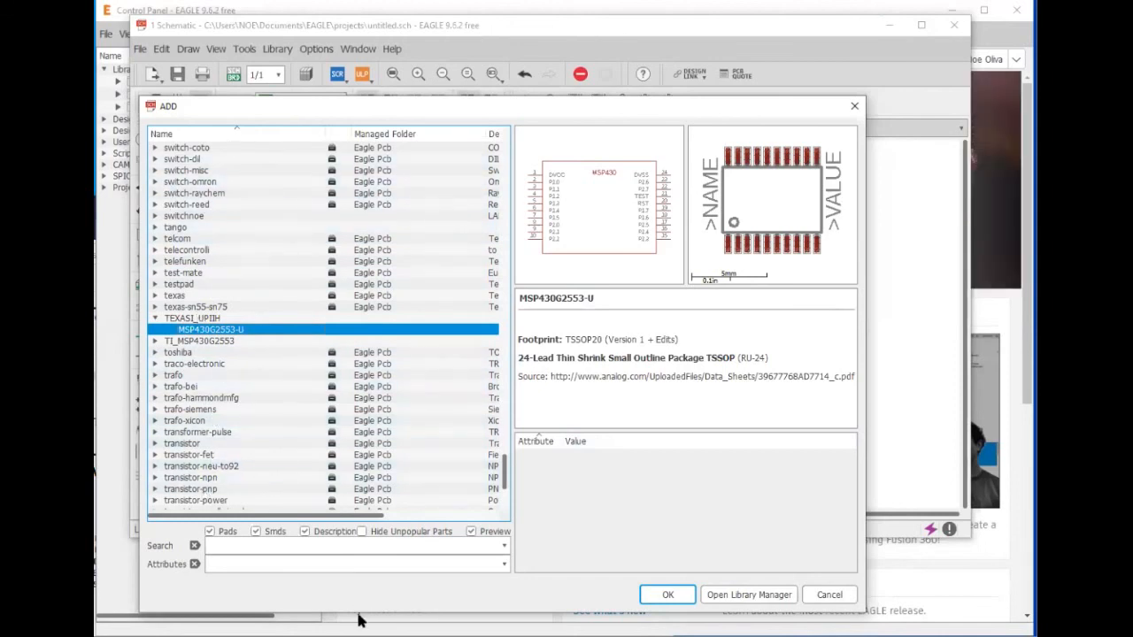
# - Search the part libraries for CONNECTOR and select the two-pin L02P device in the con-amp-mt library
pyautogui.click(253, 546)
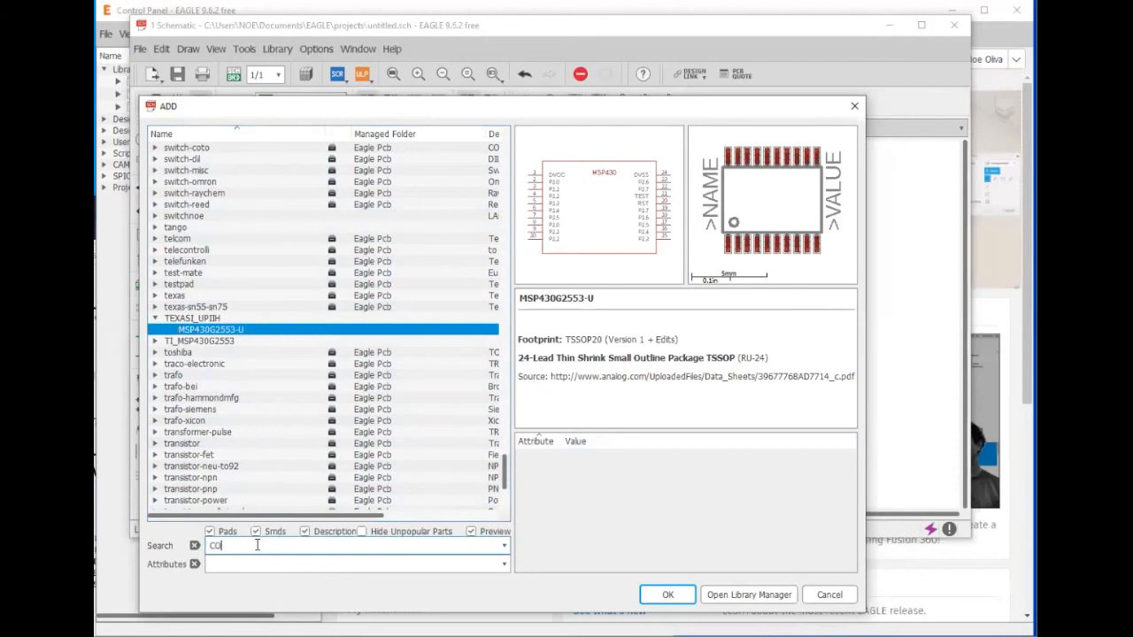
pyautogui.write('CONNECTOR')
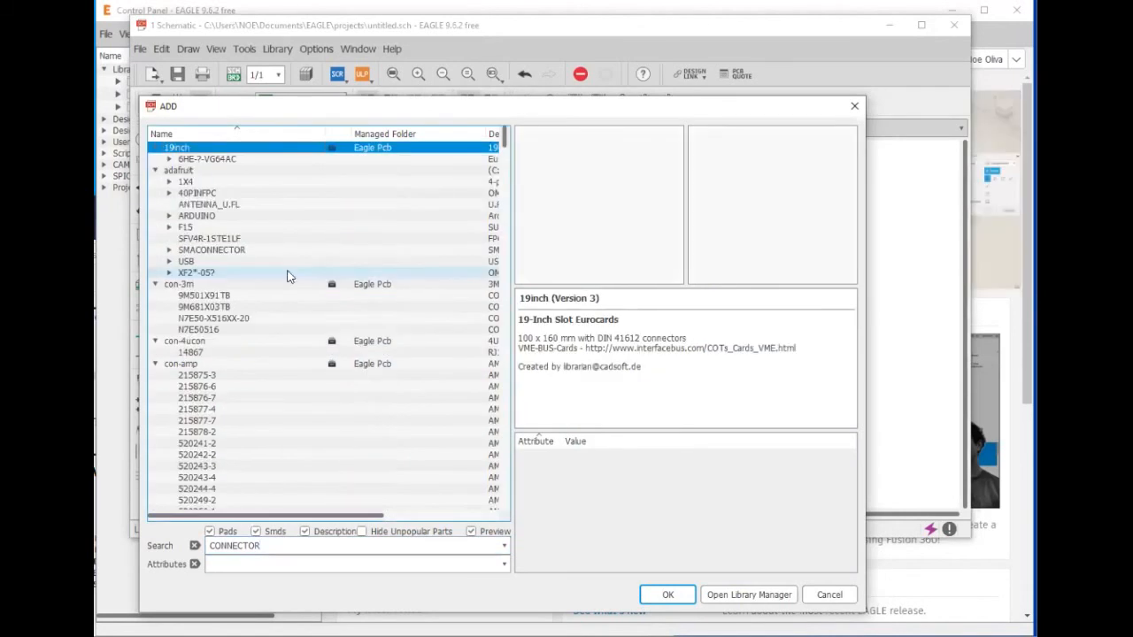
pyautogui.scroll(-12, 258, 406)
pyautogui.scroll(-15, 252, 405)
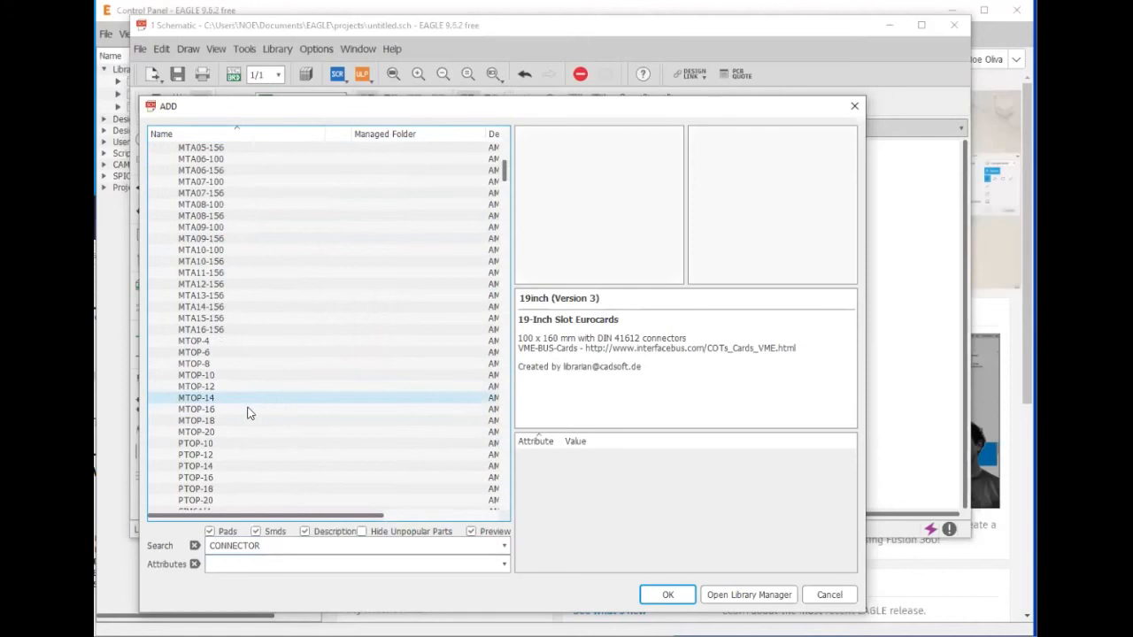
pyautogui.scroll(3, 239, 398)
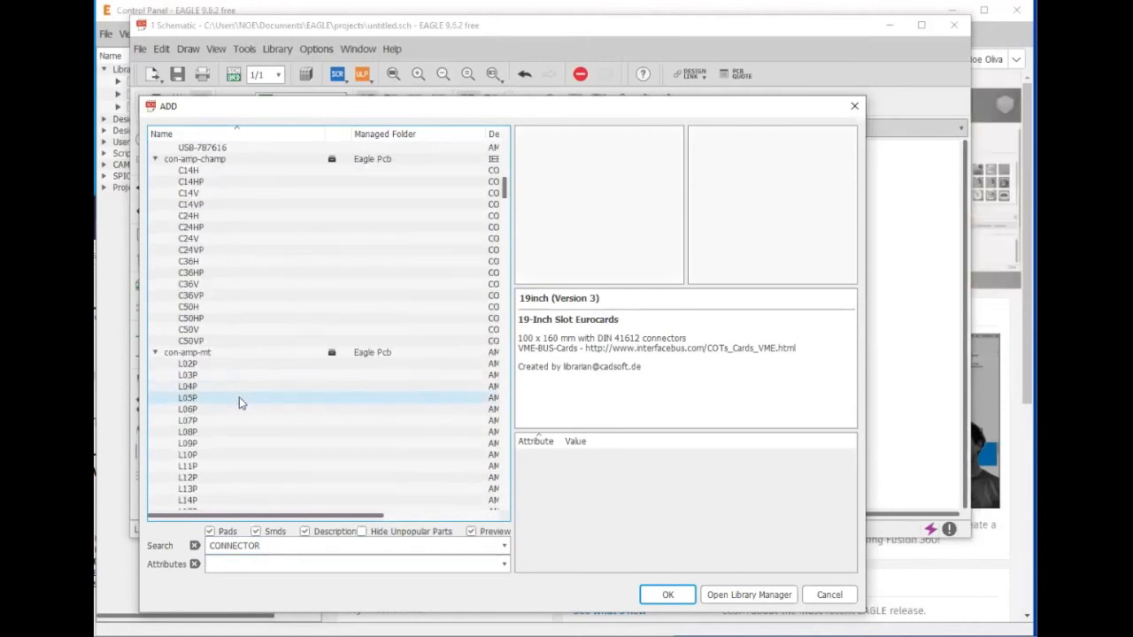
pyautogui.scroll(-6, 237, 401)
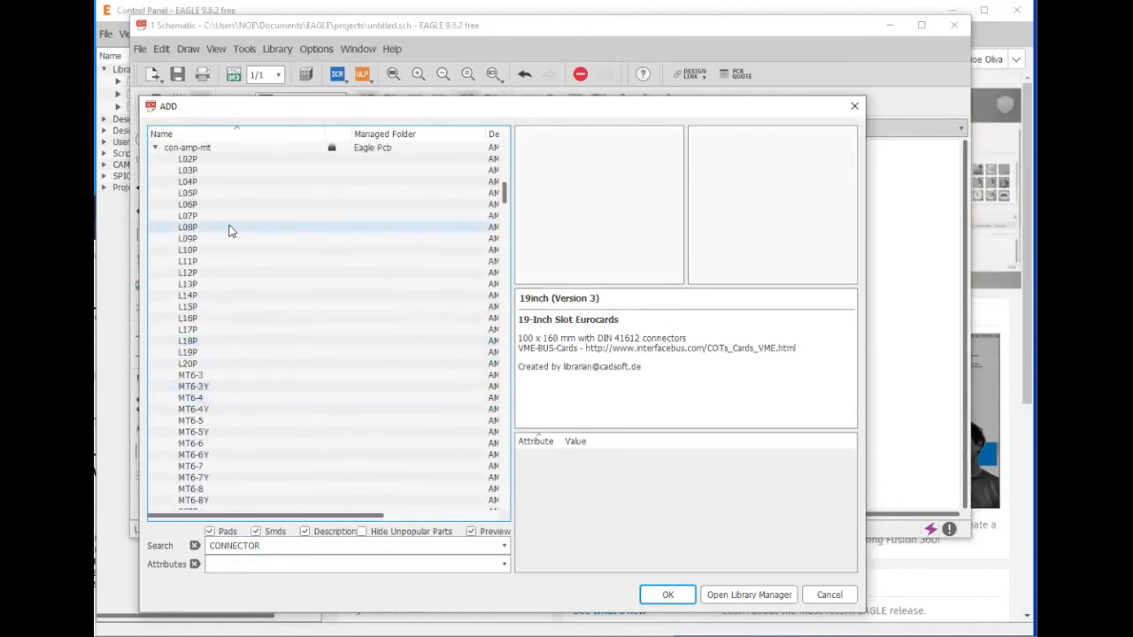
pyautogui.click(184, 148)
pyautogui.click(188, 159)
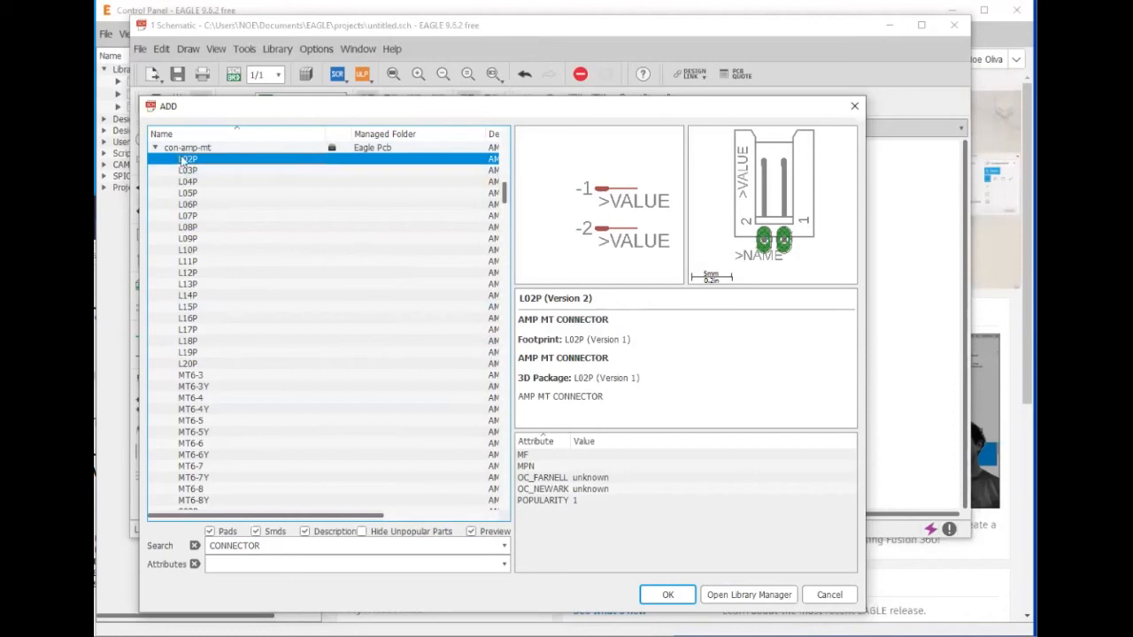
# - Place one L02P connector above and to the left of the MSP430 symbol, then finish adding parts
pyautogui.click(657, 597)
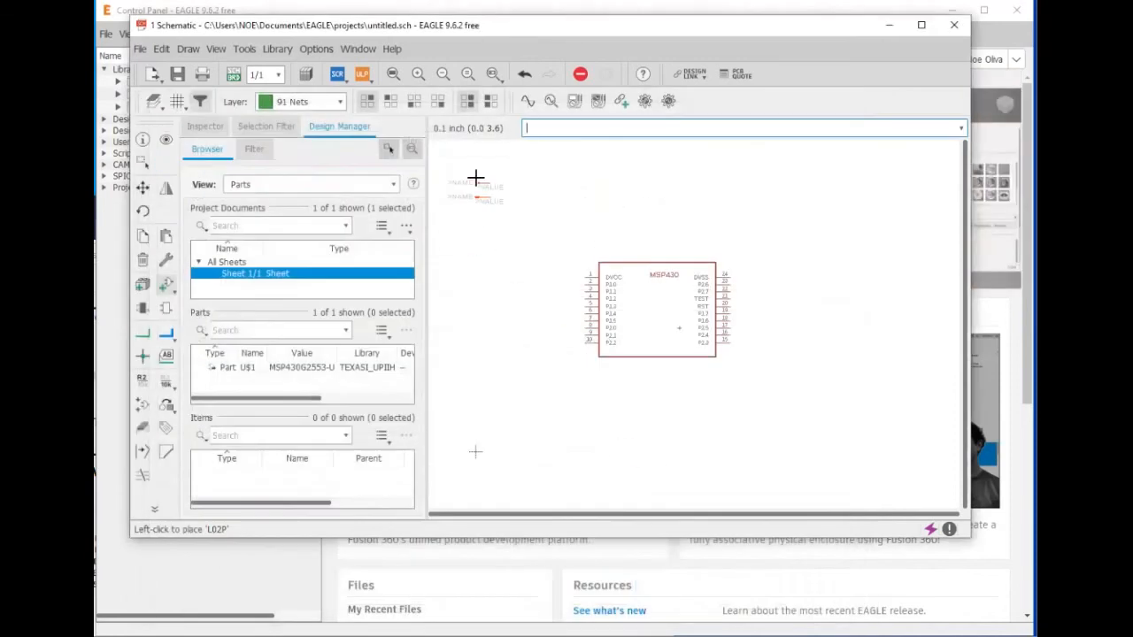
pyautogui.scroll(-1, 492, 203)
pyautogui.scroll(-1, 492, 203)
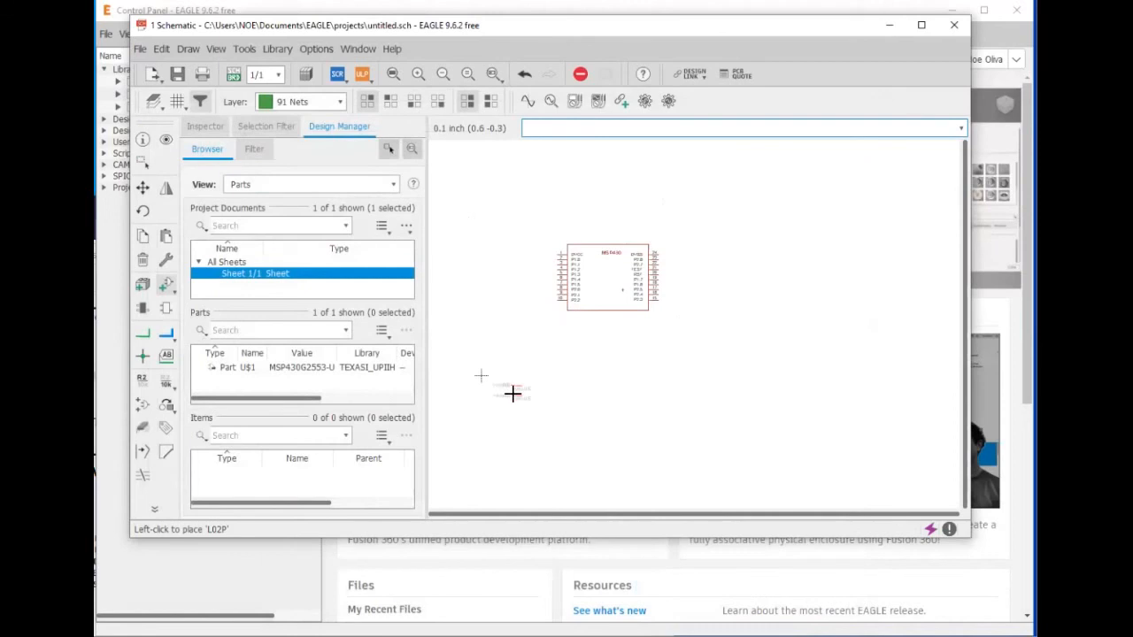
pyautogui.click(497, 181)
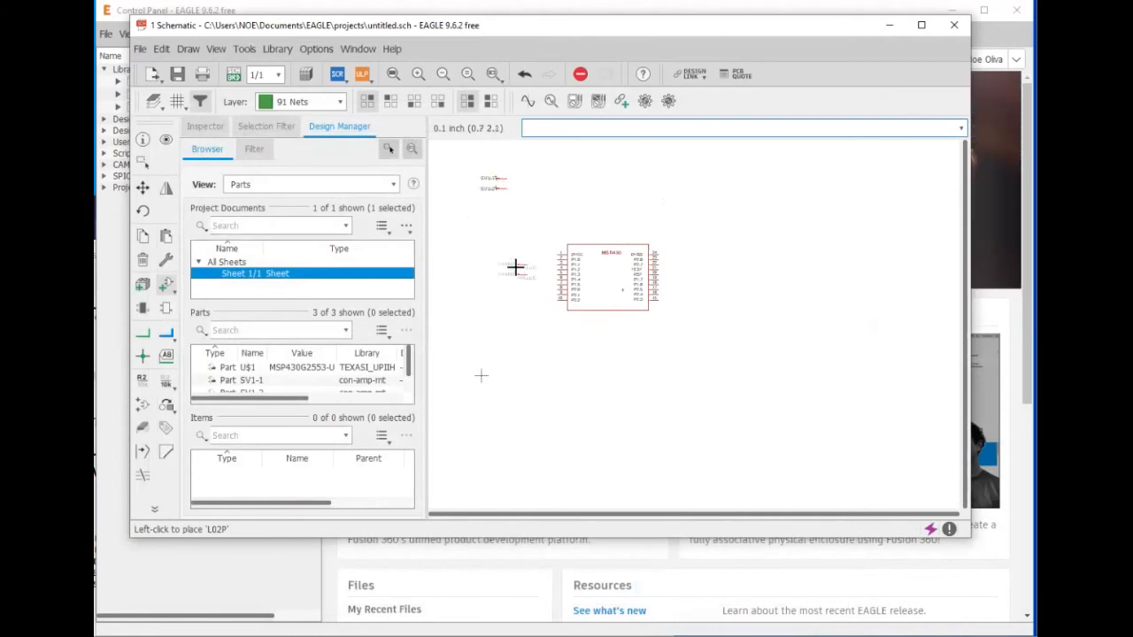
pyautogui.press('Escape')
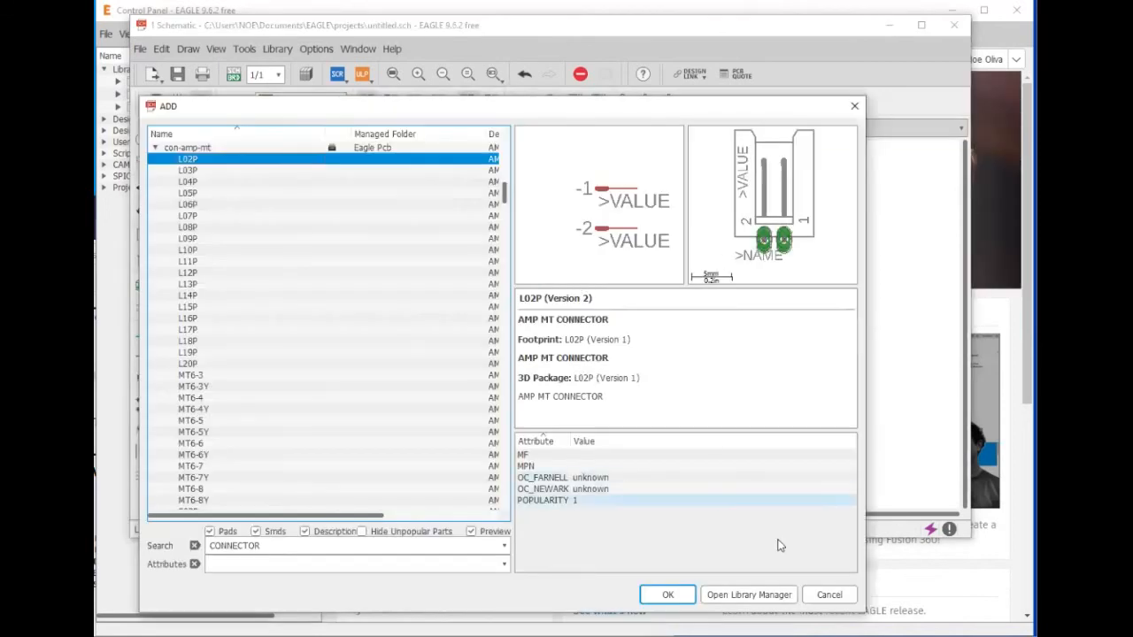
pyautogui.click(832, 595)
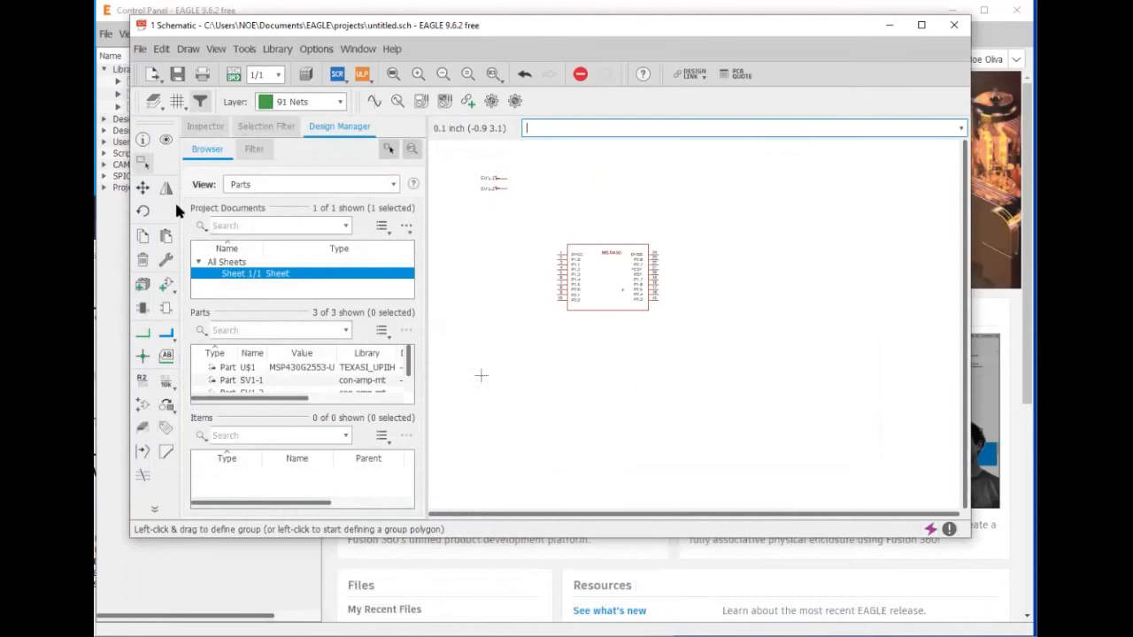
# - Move the MSP430 symbol away from the connector, to about (6.4, 0.6) inch on the sheet
pyautogui.click(142, 186)
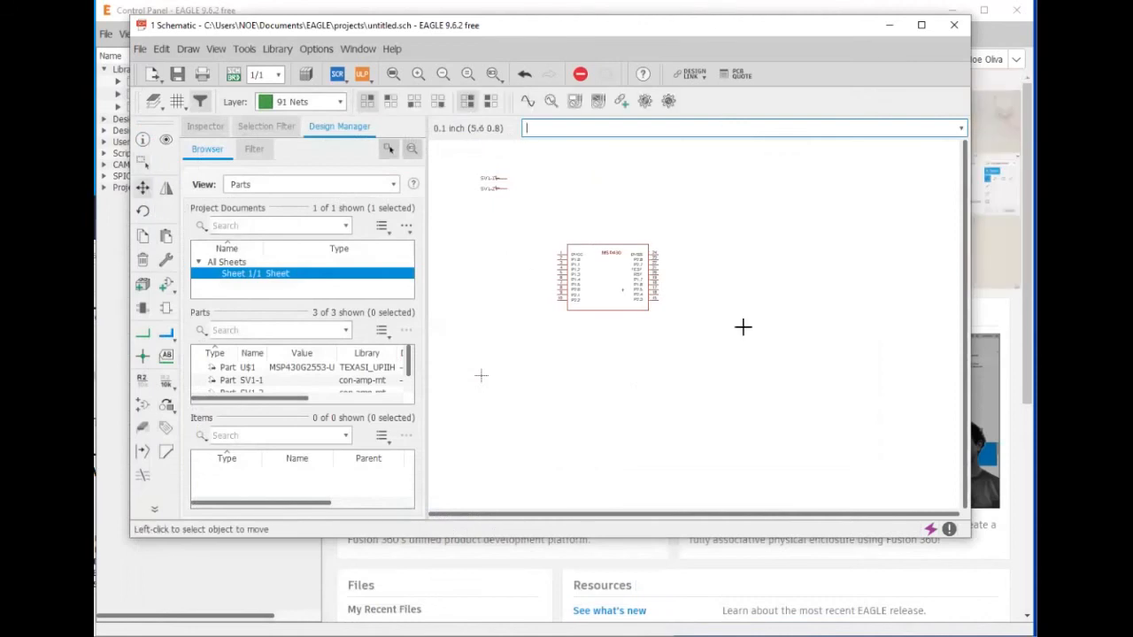
pyautogui.click(616, 289)
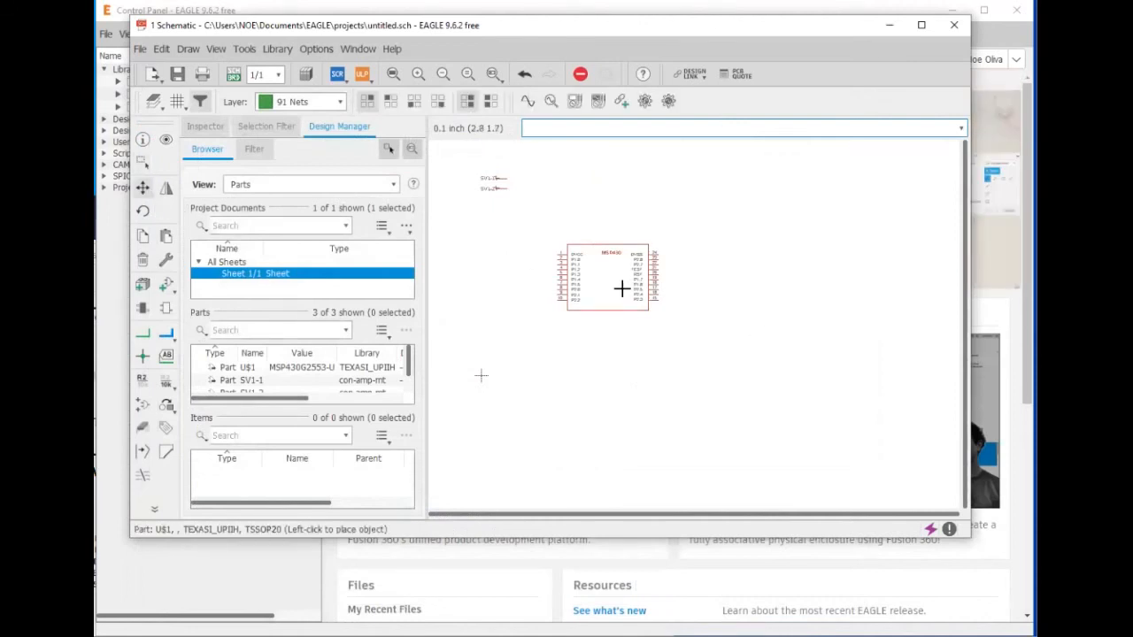
pyautogui.click(811, 349)
pyautogui.scroll(3, 824, 356)
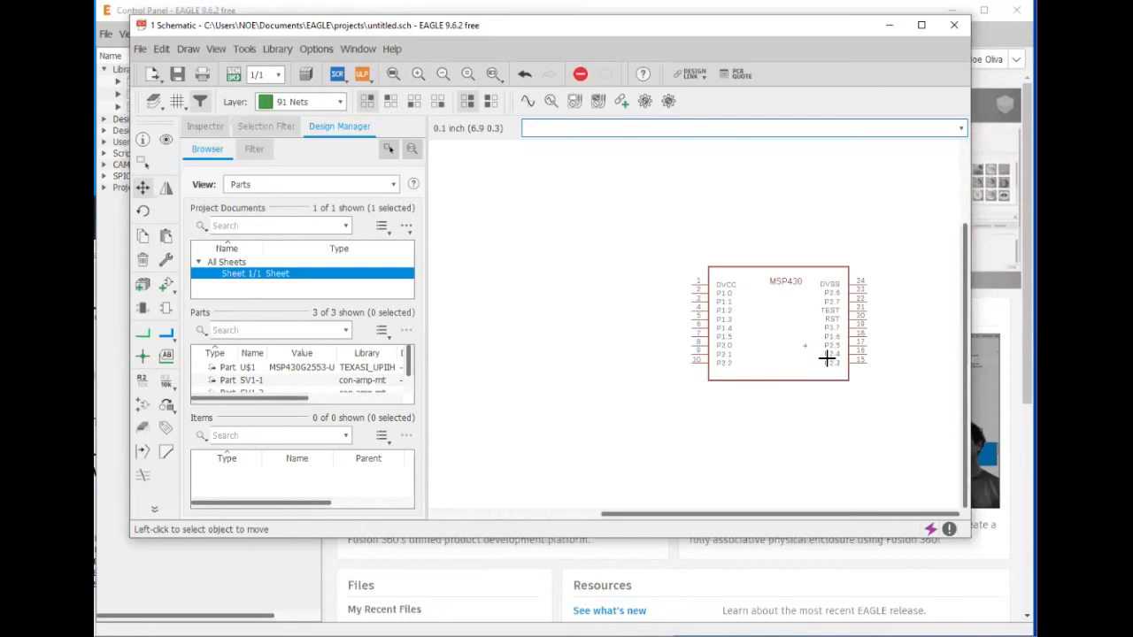
pyautogui.scroll(2, 804, 347)
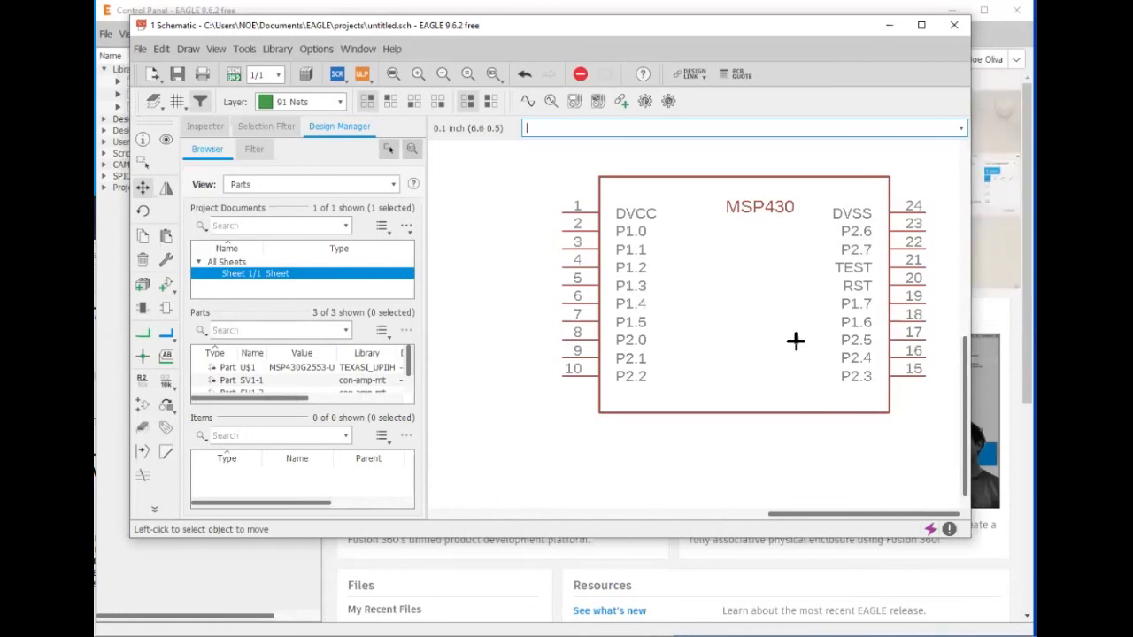
pyautogui.click(796, 341)
pyautogui.click(757, 324)
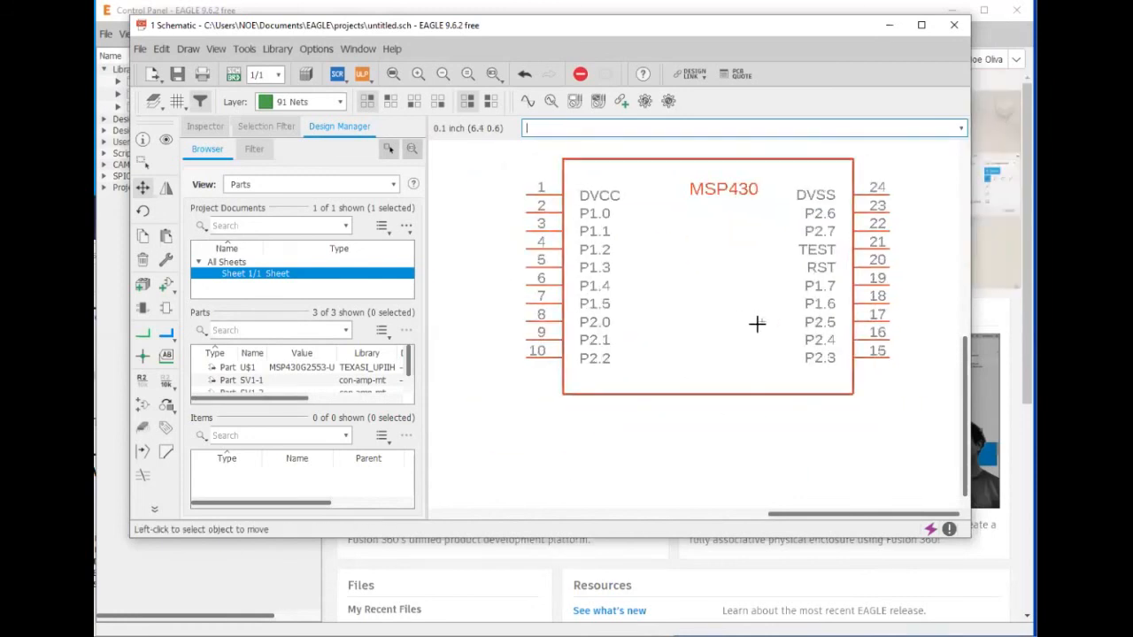
pyautogui.scroll(-4, 680, 309)
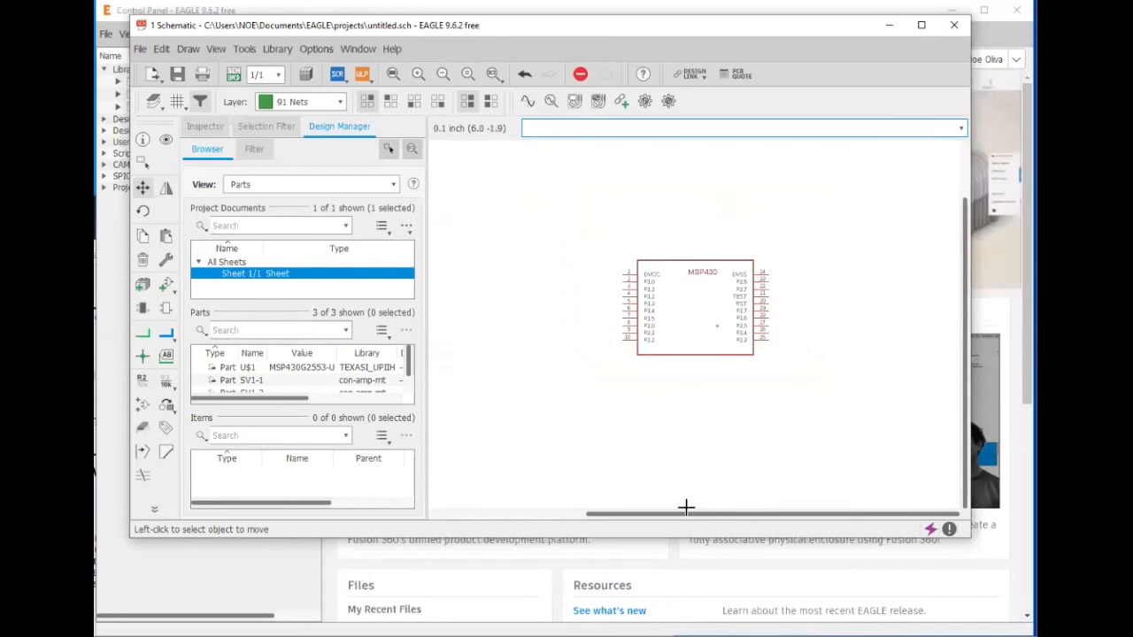
pyautogui.moveTo(675, 515); pyautogui.dragTo(545, 496)
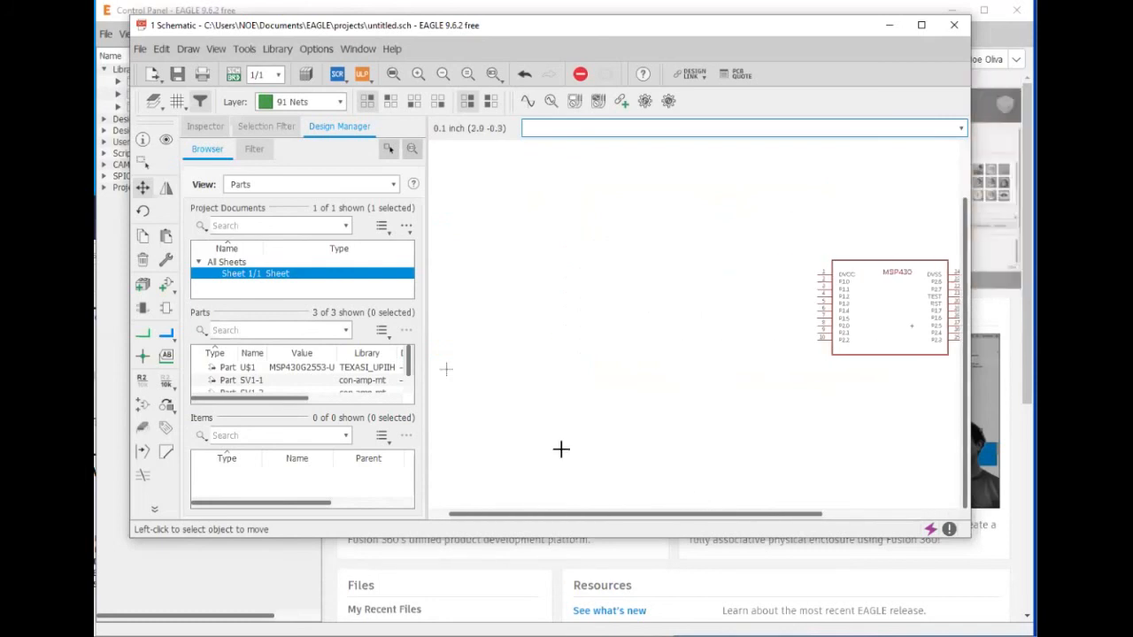
pyautogui.scroll(2, 657, 320)
pyautogui.scroll(-2, 663, 336)
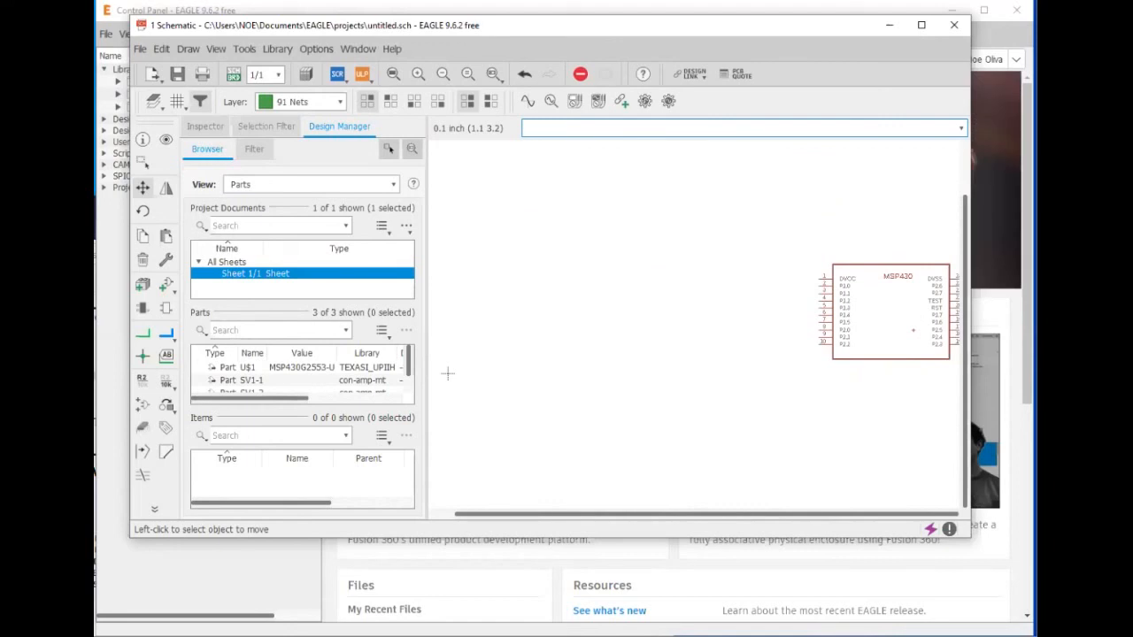
# - Check the supply-voltage range in the MSP430G2x53 datasheet open in the browser, and return to the EAGLE schematic
pyautogui.hotkey('alt', 'Tab')
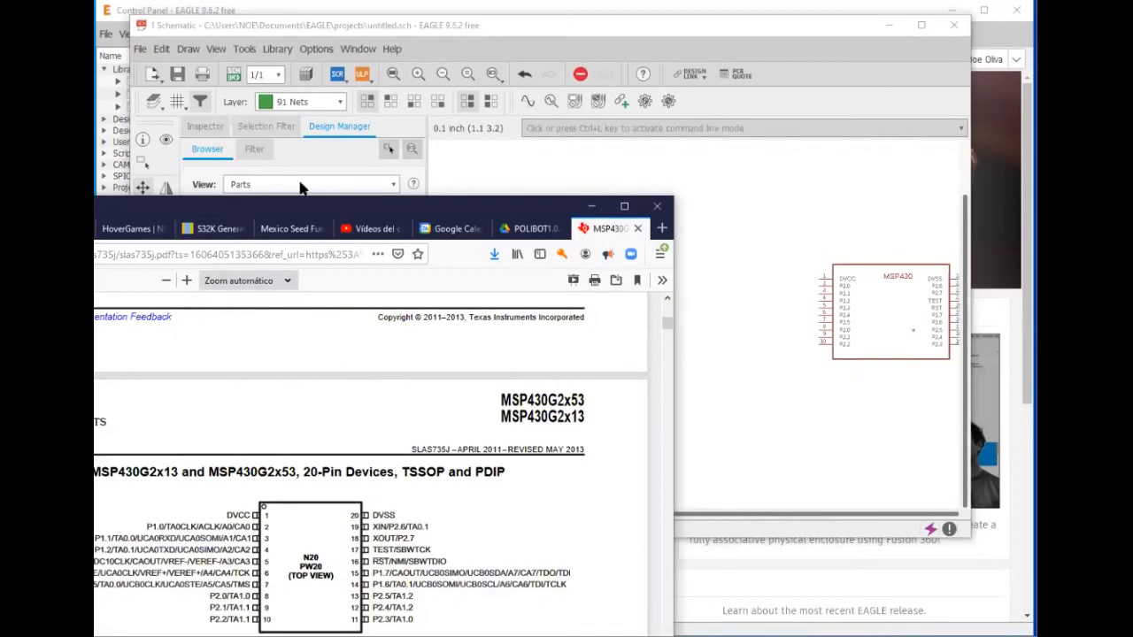
pyautogui.scroll(15, 454, 393)
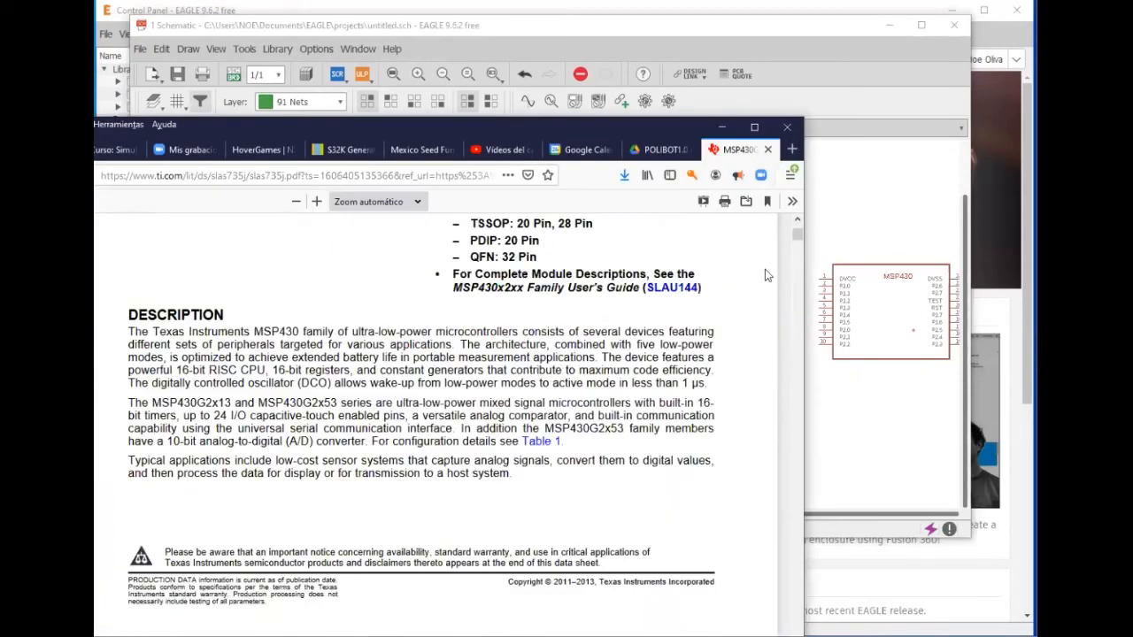
pyautogui.scroll(3, 670, 372)
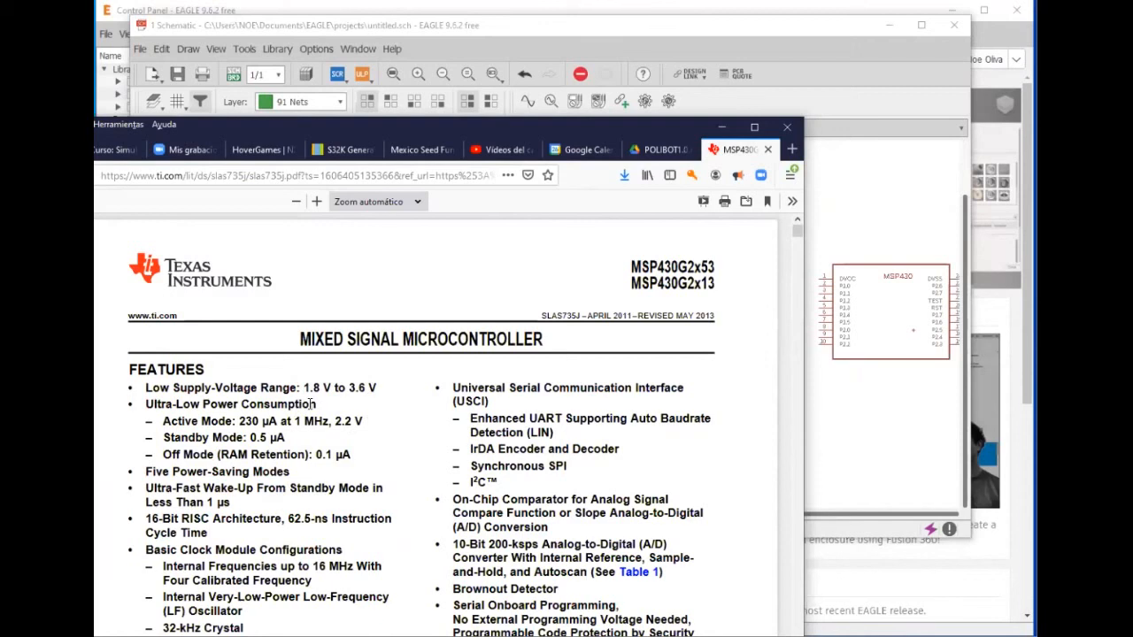
pyautogui.moveTo(310, 390); pyautogui.dragTo(366, 389)
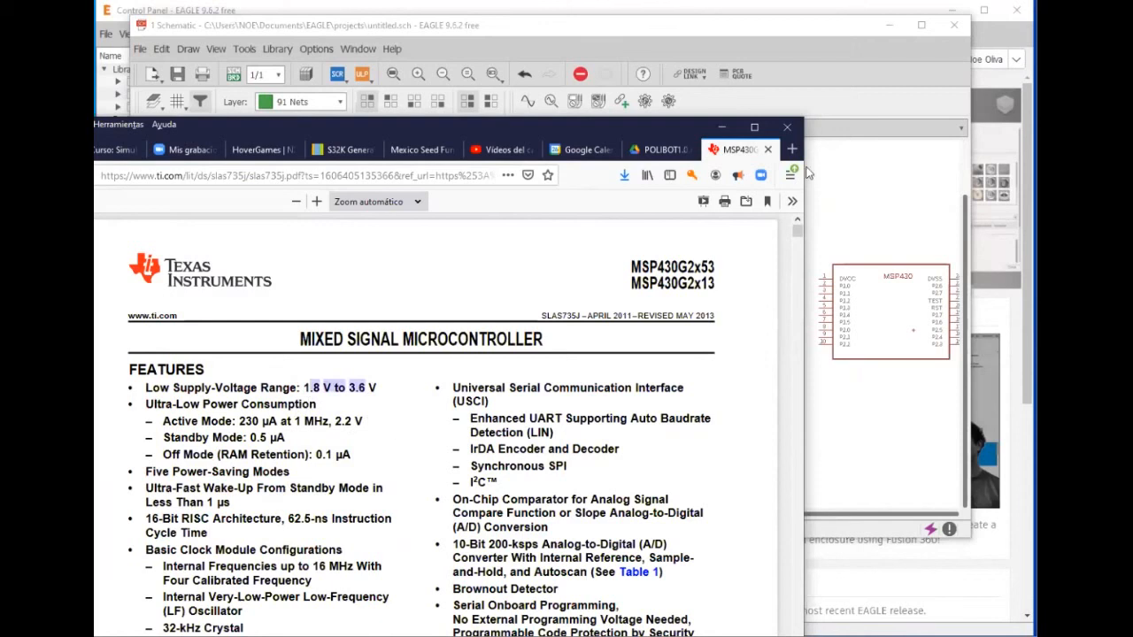
pyautogui.click(722, 128)
pyautogui.scroll(-1, 599, 243)
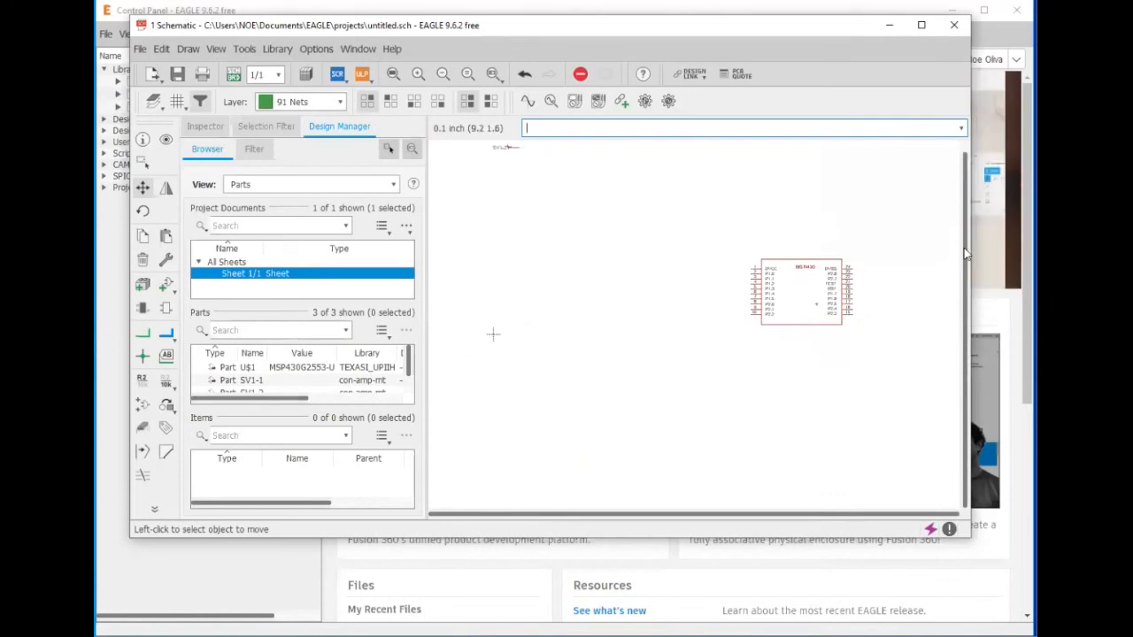
pyautogui.scroll(1, 965, 254)
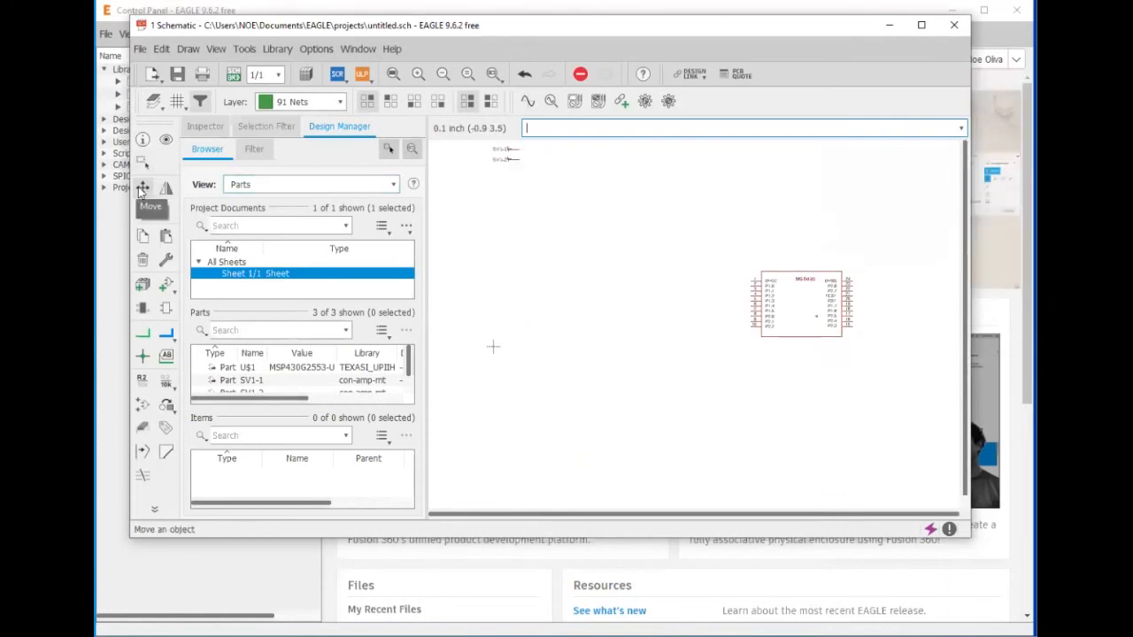
# - Browse the example design blocks available for pasting and preview the 12V-Voltage-Regulator_LM317M schematic
pyautogui.scroll(3, 535, 144)
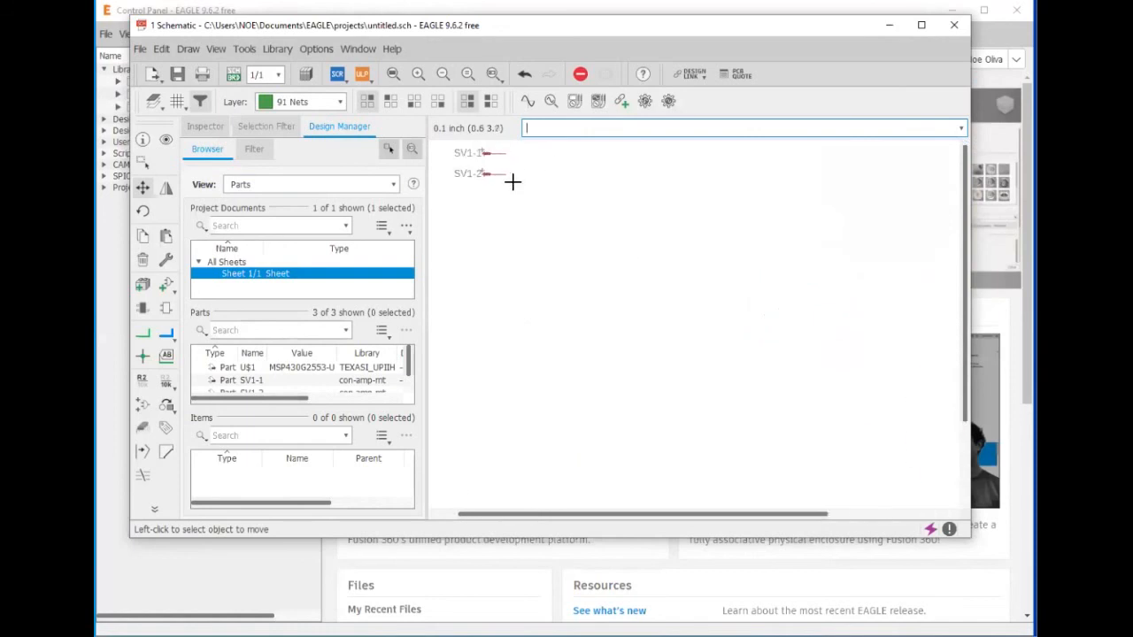
pyautogui.click(139, 296)
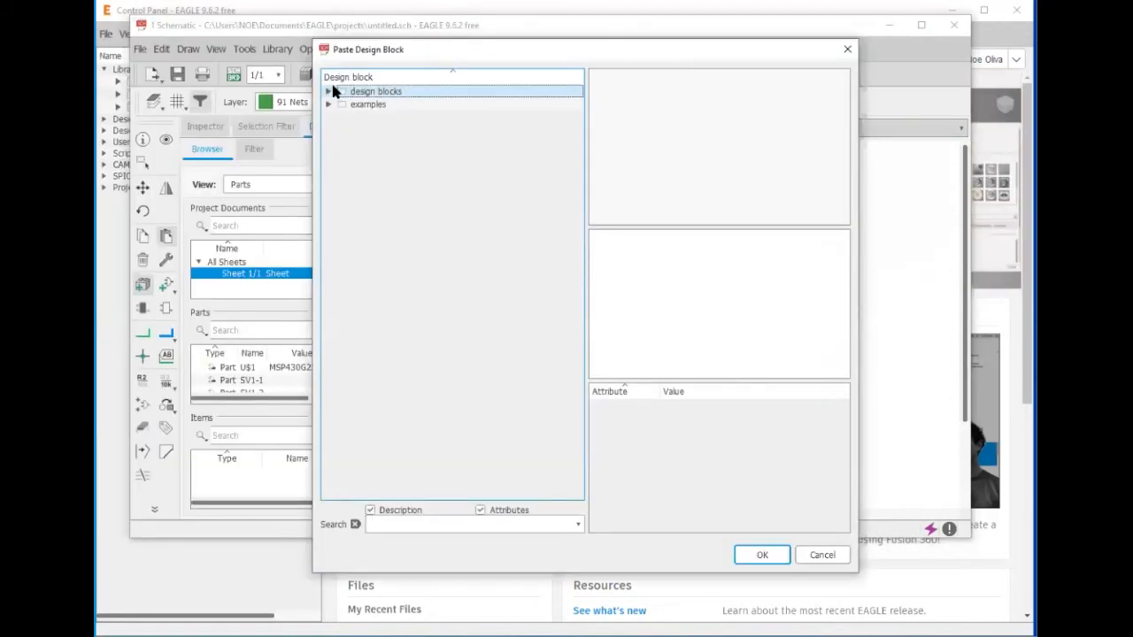
pyautogui.click(329, 92)
pyautogui.click(343, 104)
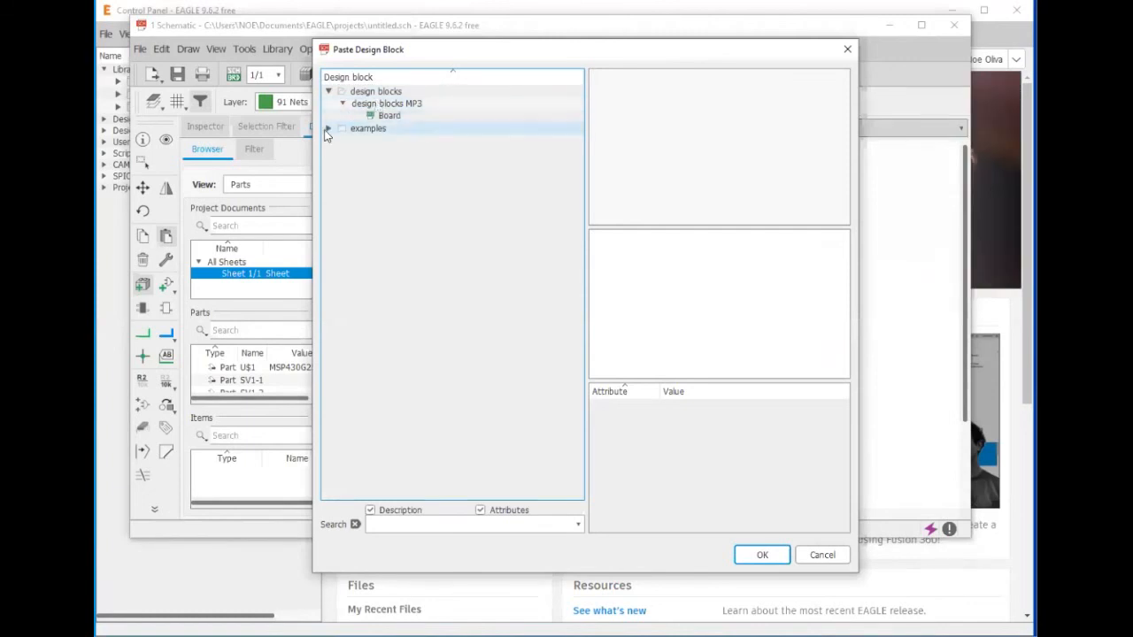
pyautogui.click(328, 129)
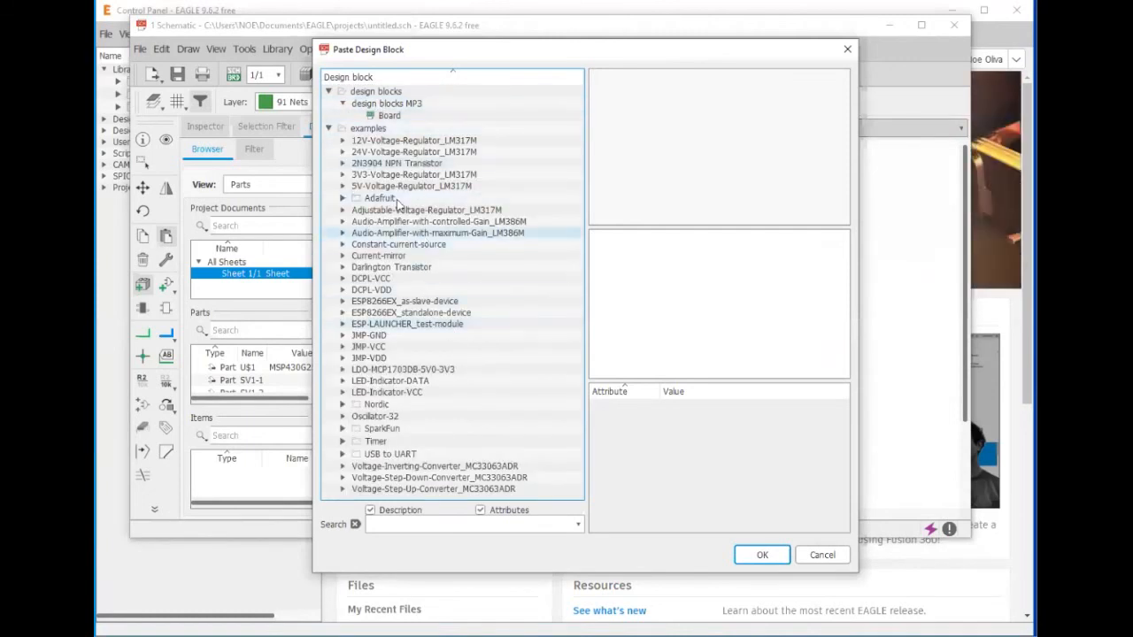
pyautogui.click(343, 142)
pyautogui.click(395, 153)
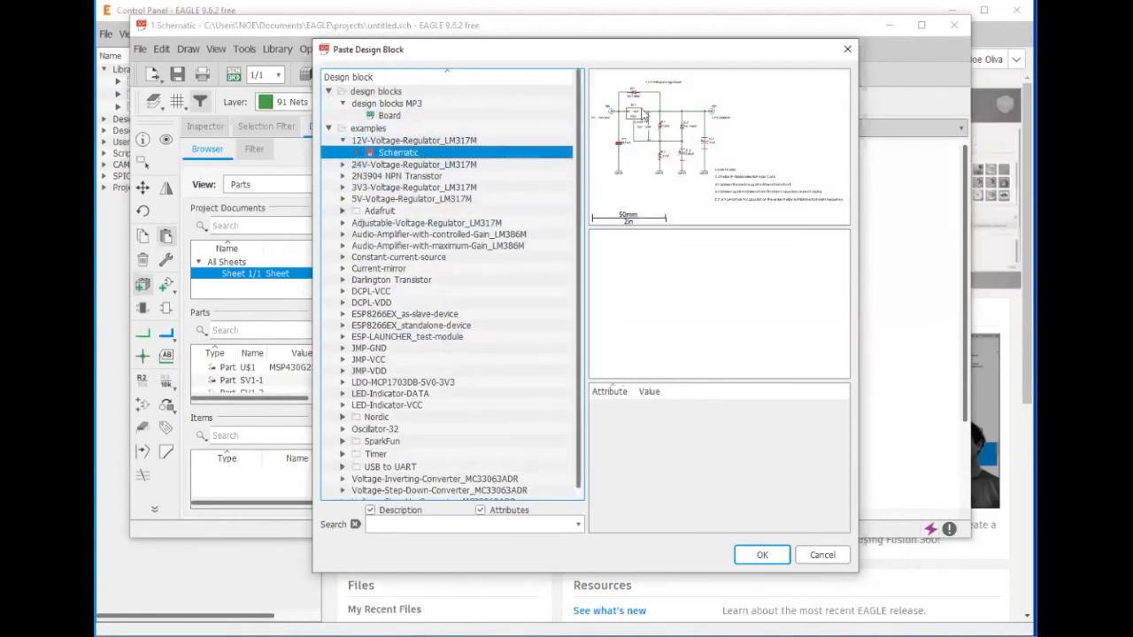
pyautogui.click(358, 153)
pyautogui.click(394, 165)
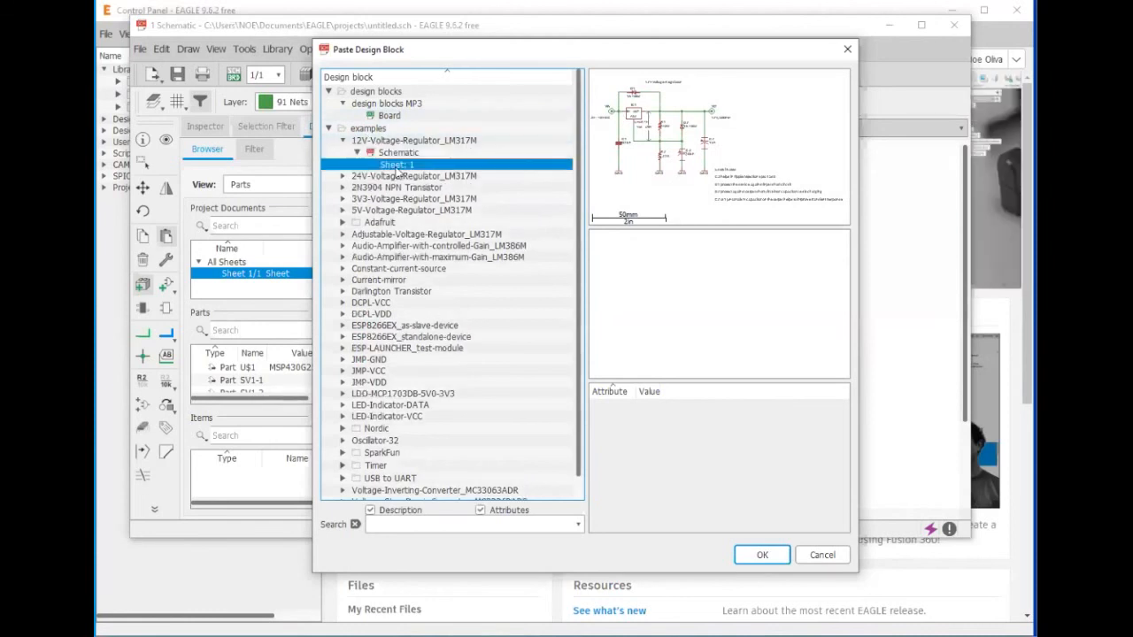
pyautogui.click(390, 155)
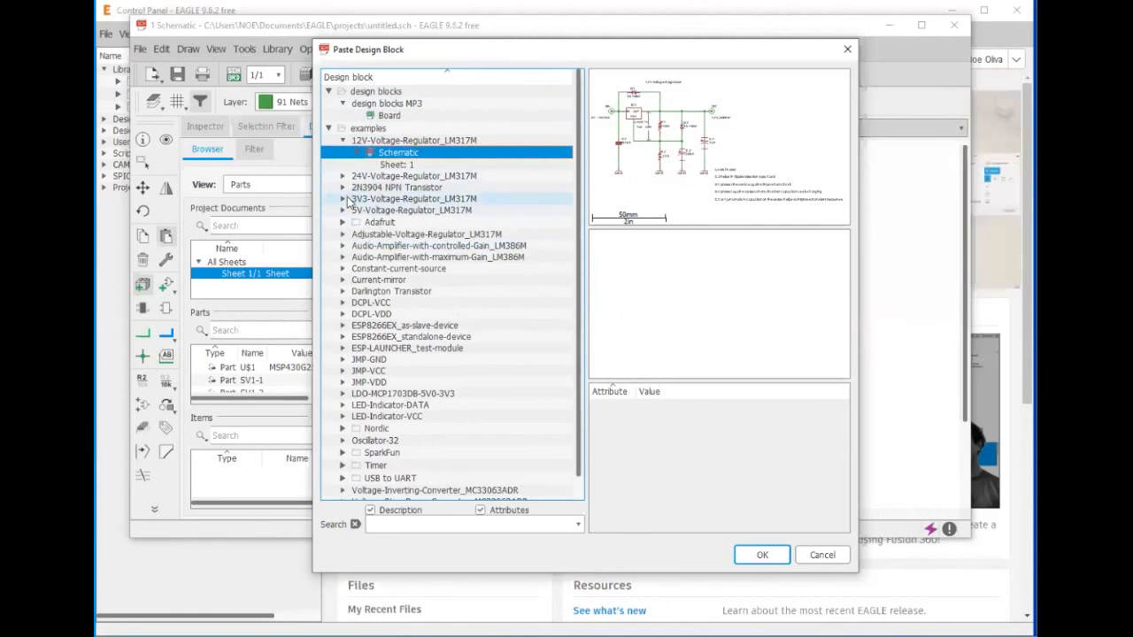
# - Paste the 3V3-Voltage-Regulator_LM317M schematic design block below and to the right of the SV1 connector, accepting the proposed net names
pyautogui.click(344, 199)
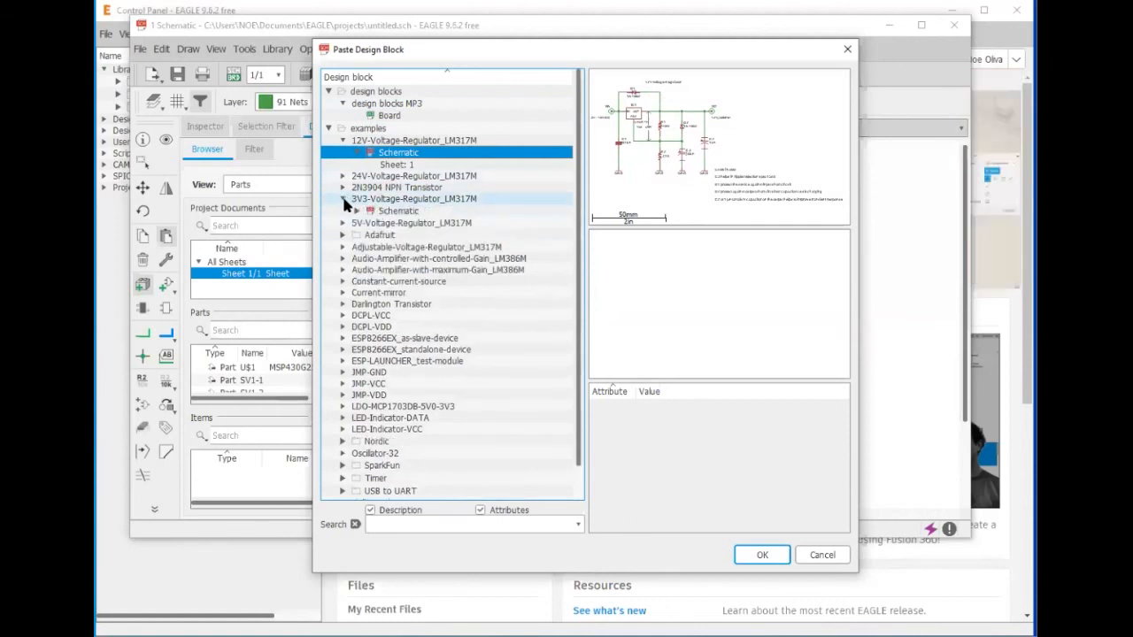
pyautogui.click(387, 212)
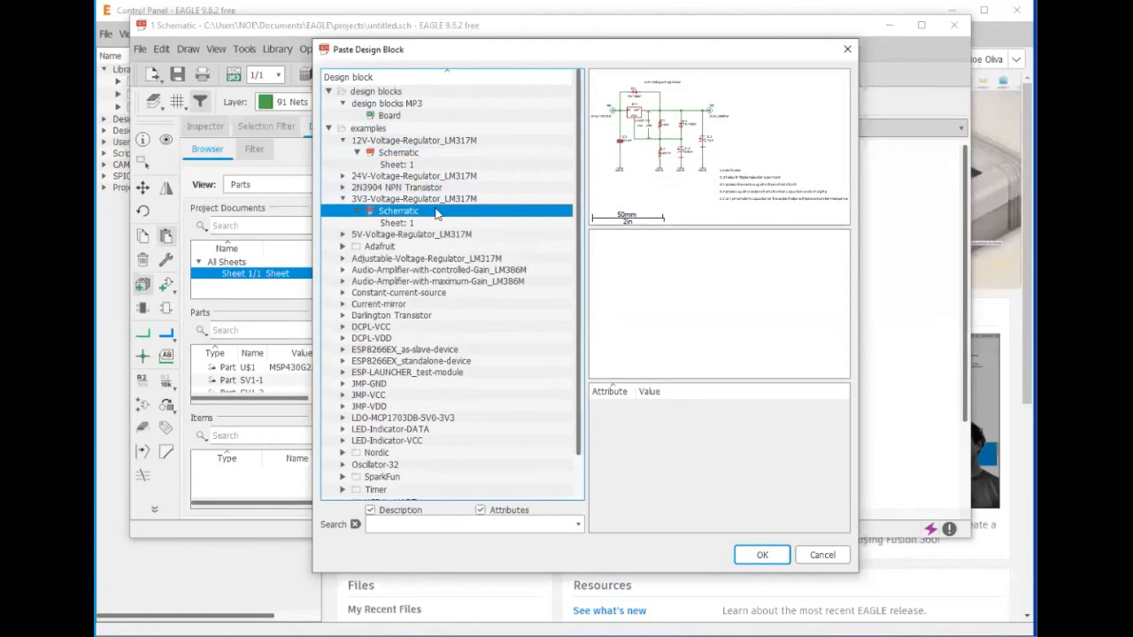
pyautogui.click(357, 211)
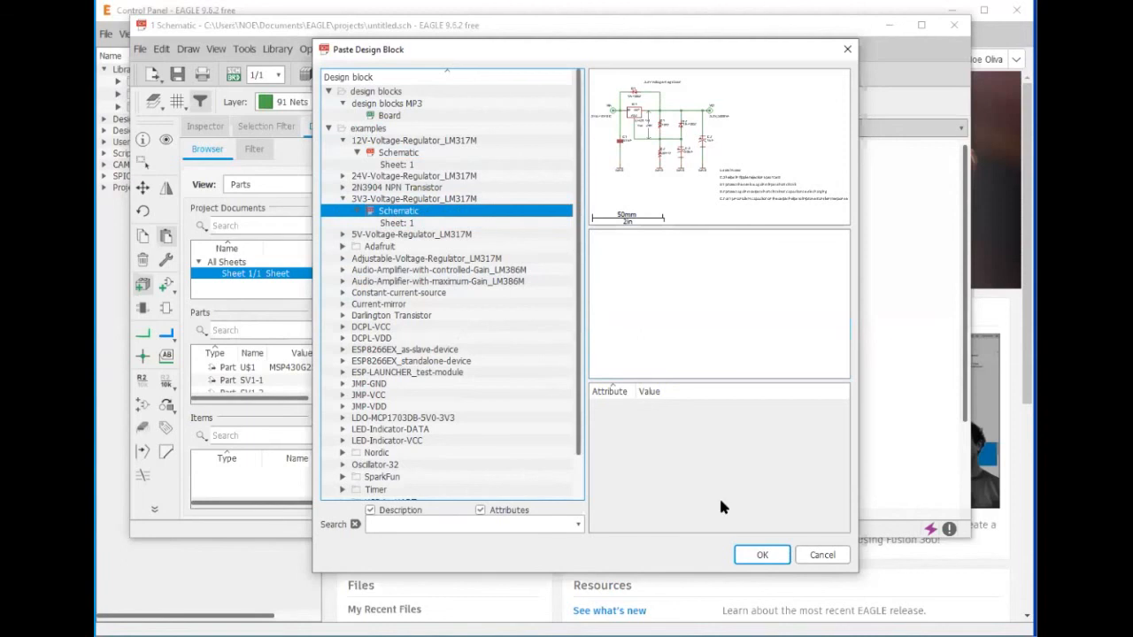
pyautogui.click(754, 555)
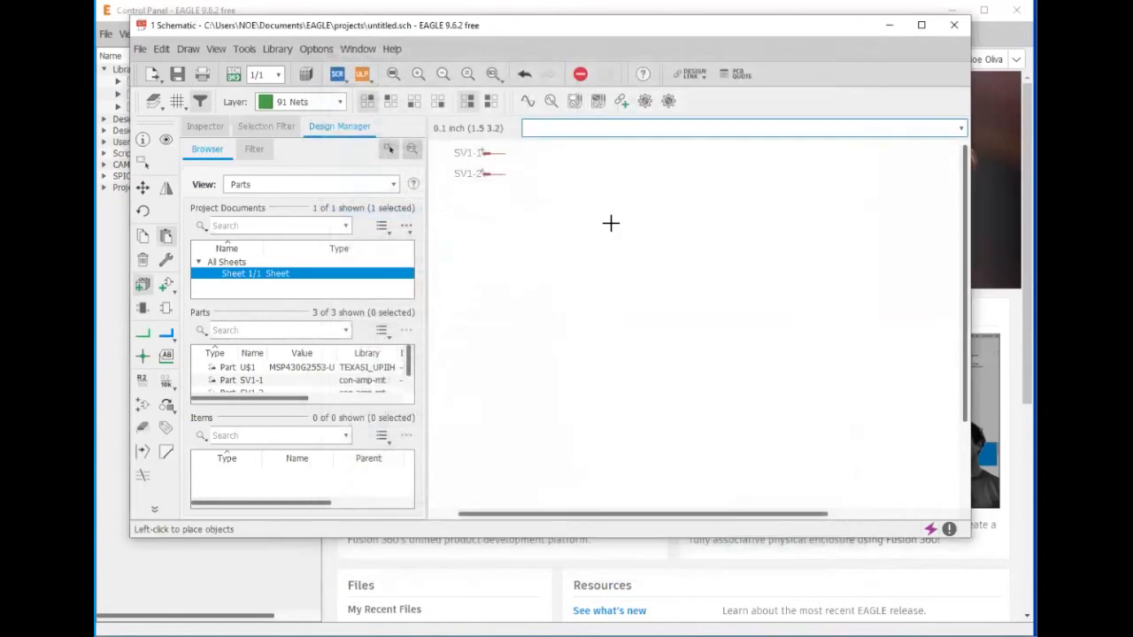
pyautogui.click(507, 479)
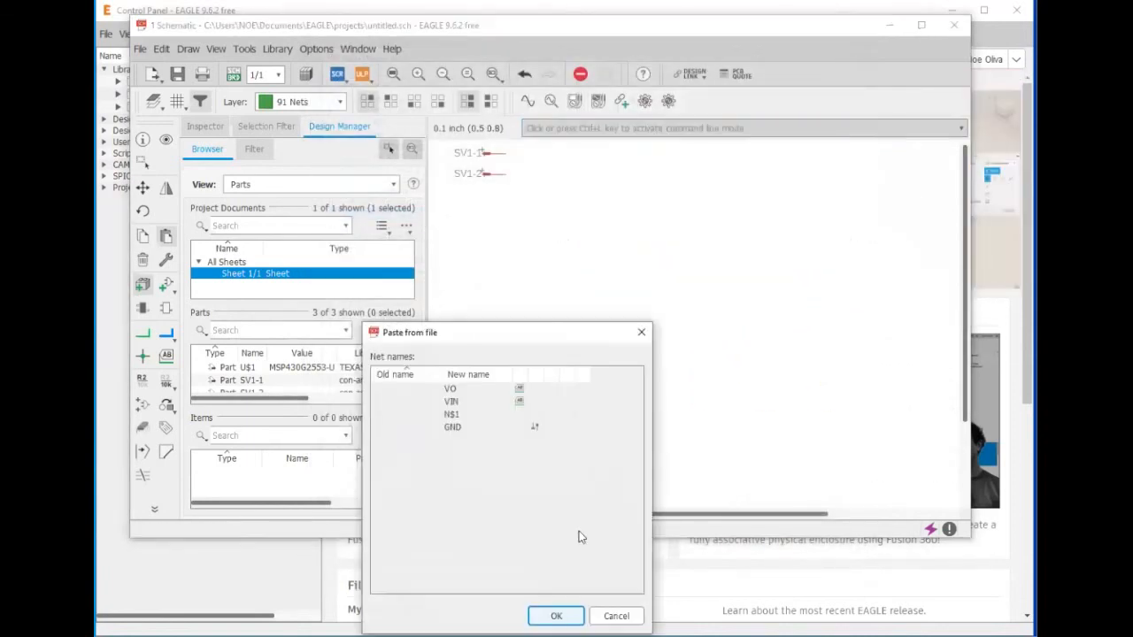
pyautogui.click(556, 616)
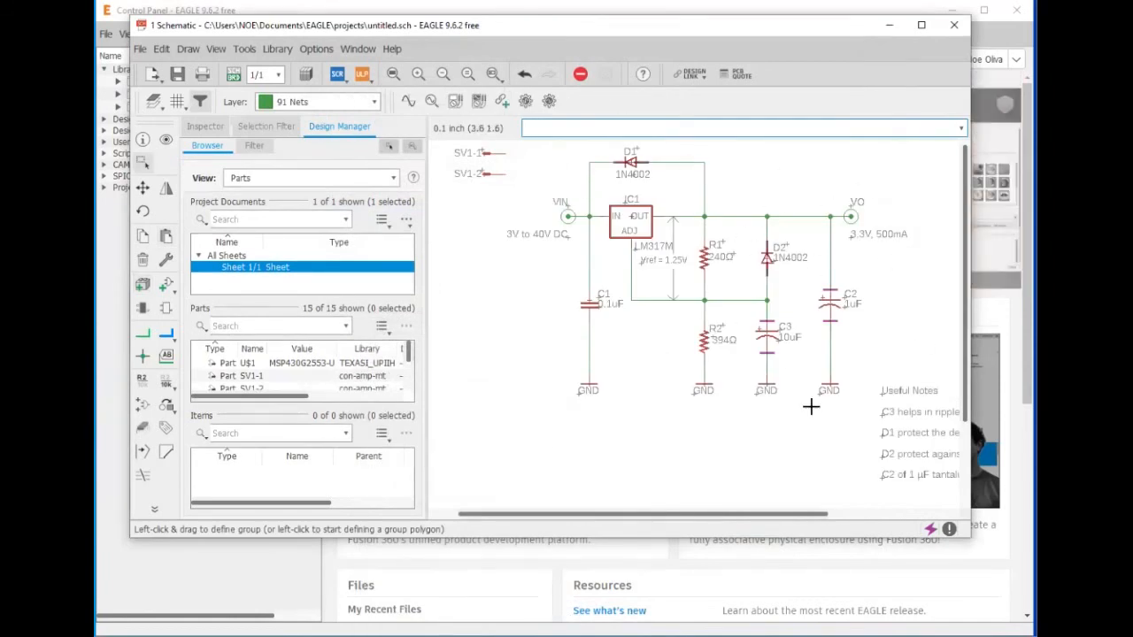
# - Move the MSP430 symbol above the regulator's Useful Notes text, to the right of the VO output
pyautogui.moveTo(706, 517); pyautogui.dragTo(768, 516)
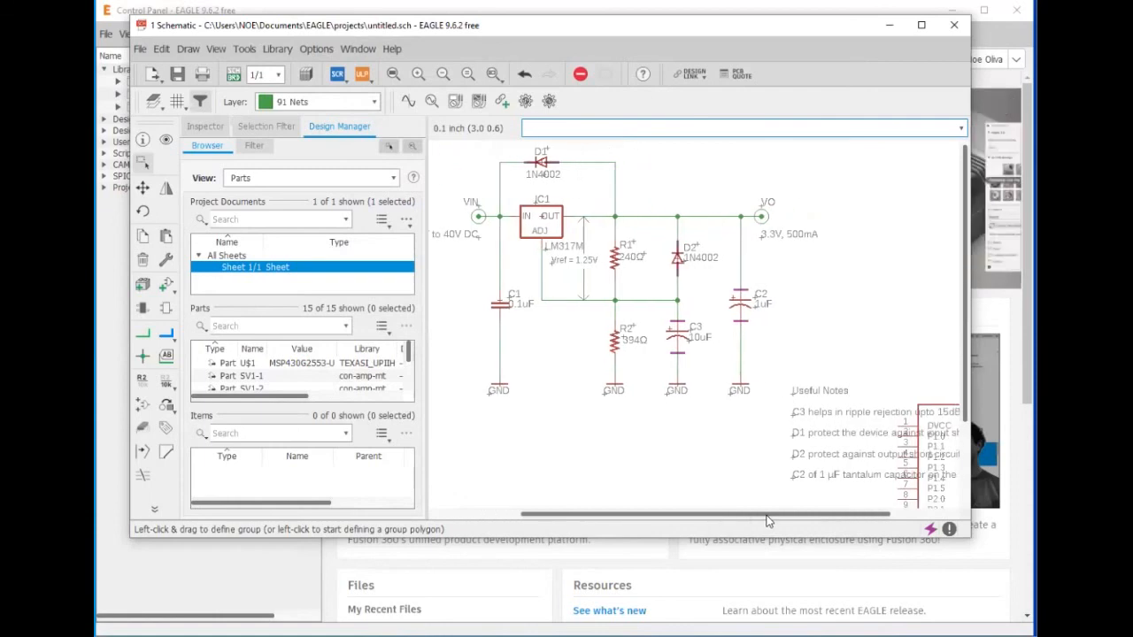
pyautogui.scroll(-3, 784, 368)
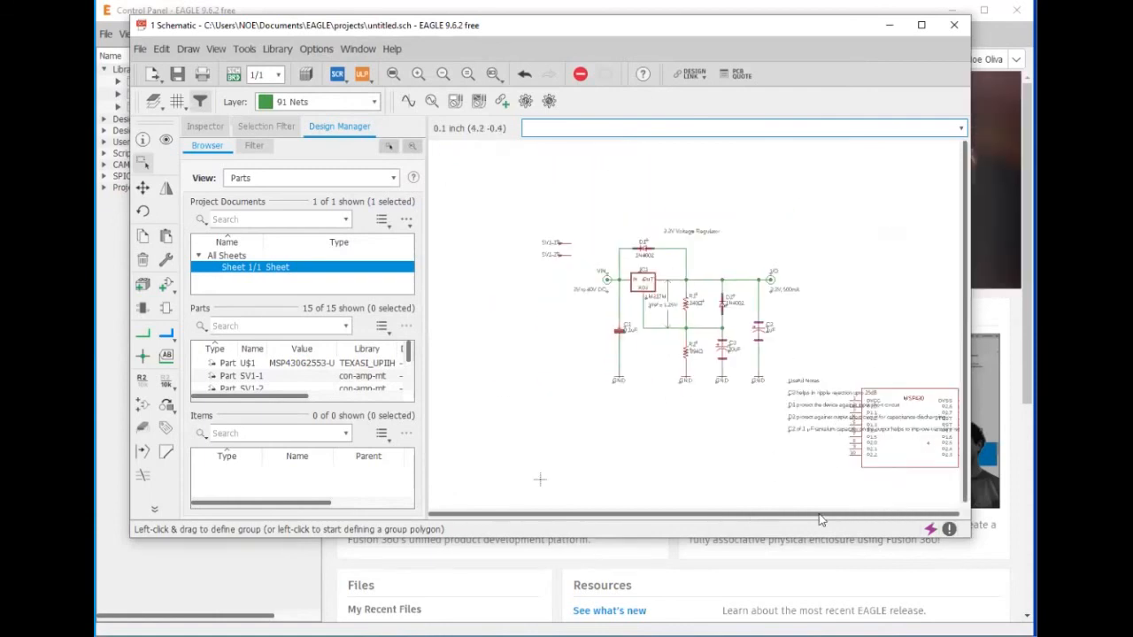
pyautogui.click(143, 188)
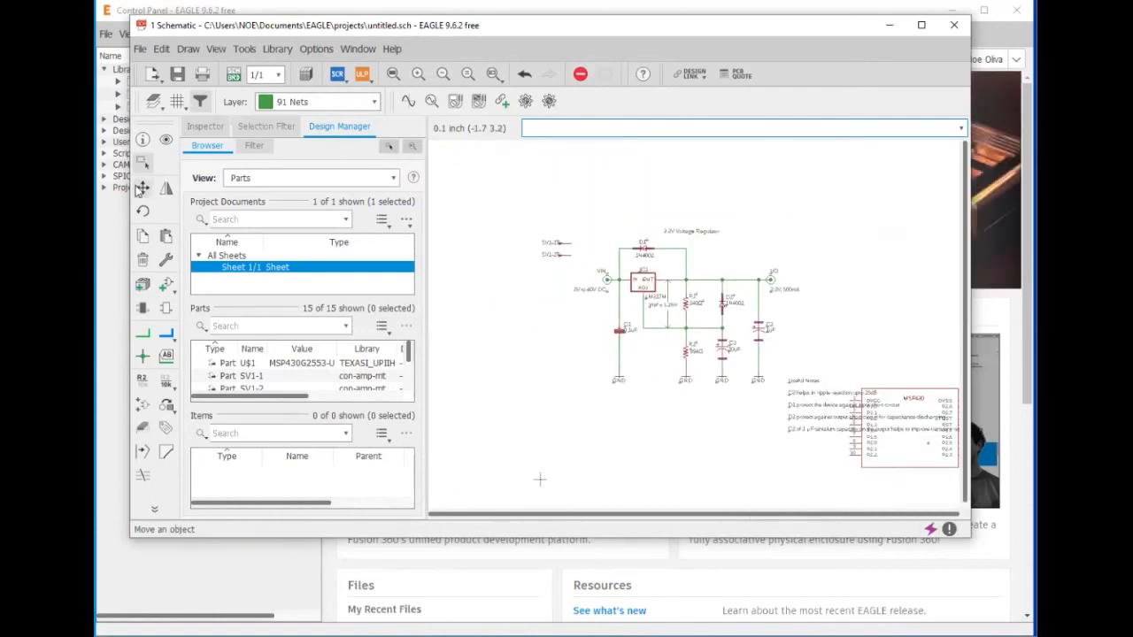
pyautogui.click(925, 444)
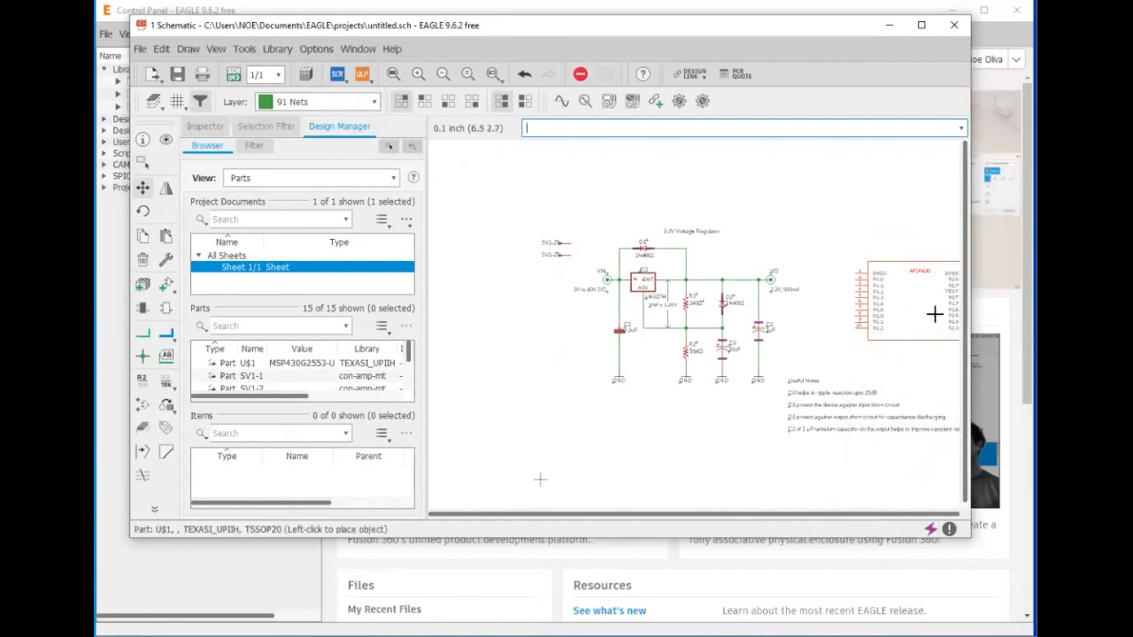
pyautogui.click(902, 316)
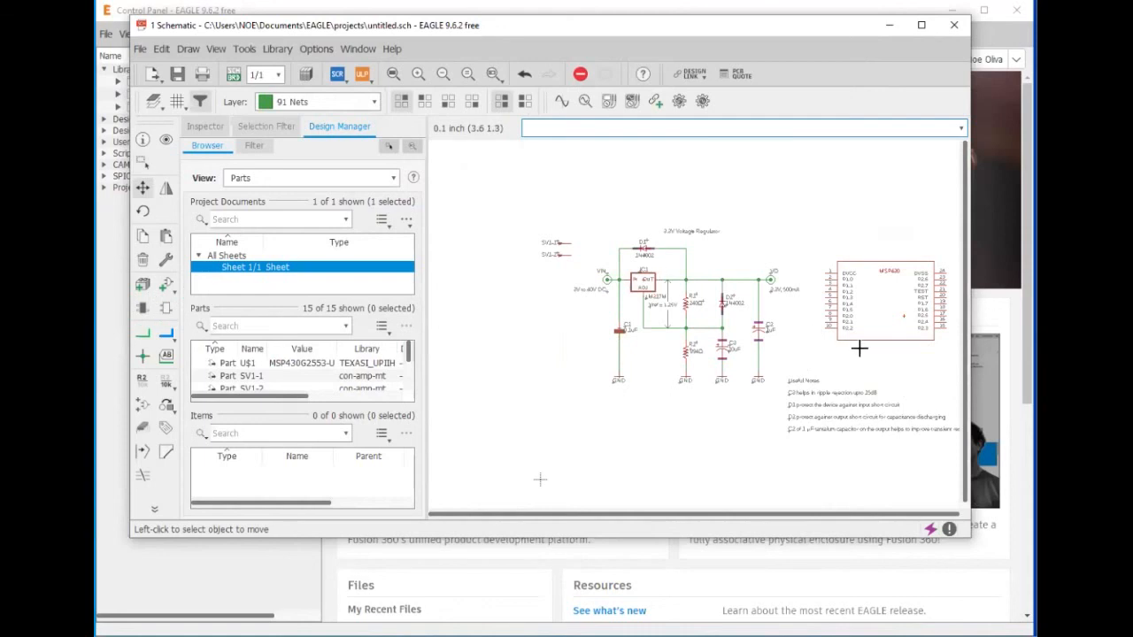
# - Delete both pins of the SV1 connector, SV1-2 and SV1-1, beside the voltage regulator
pyautogui.scroll(2, 835, 230)
pyautogui.scroll(-1, 802, 274)
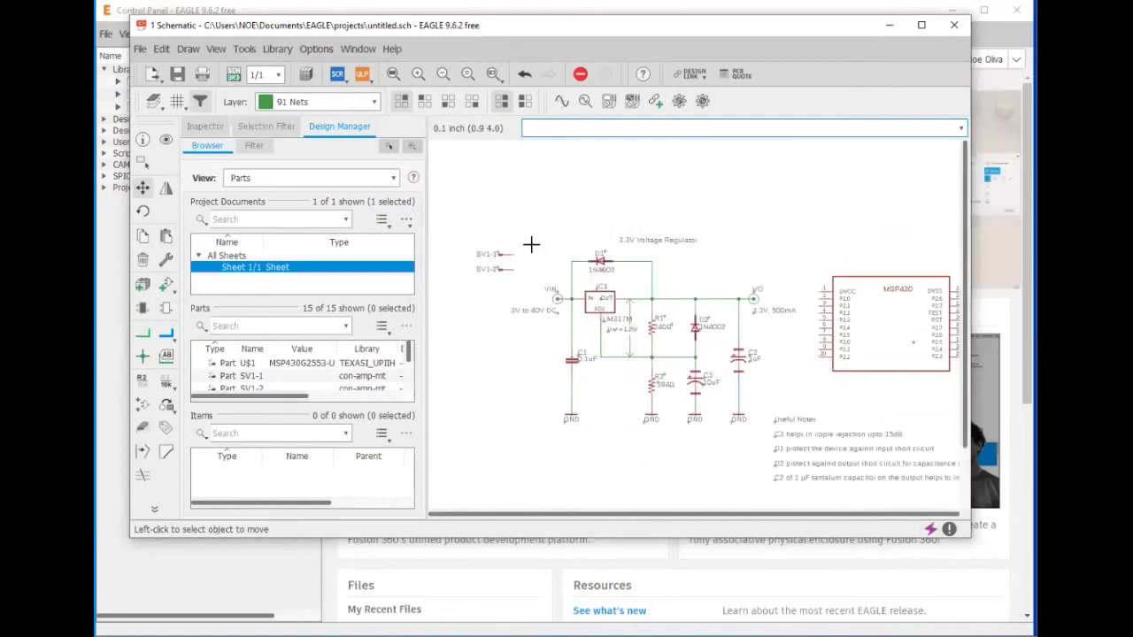
pyautogui.scroll(2, 542, 329)
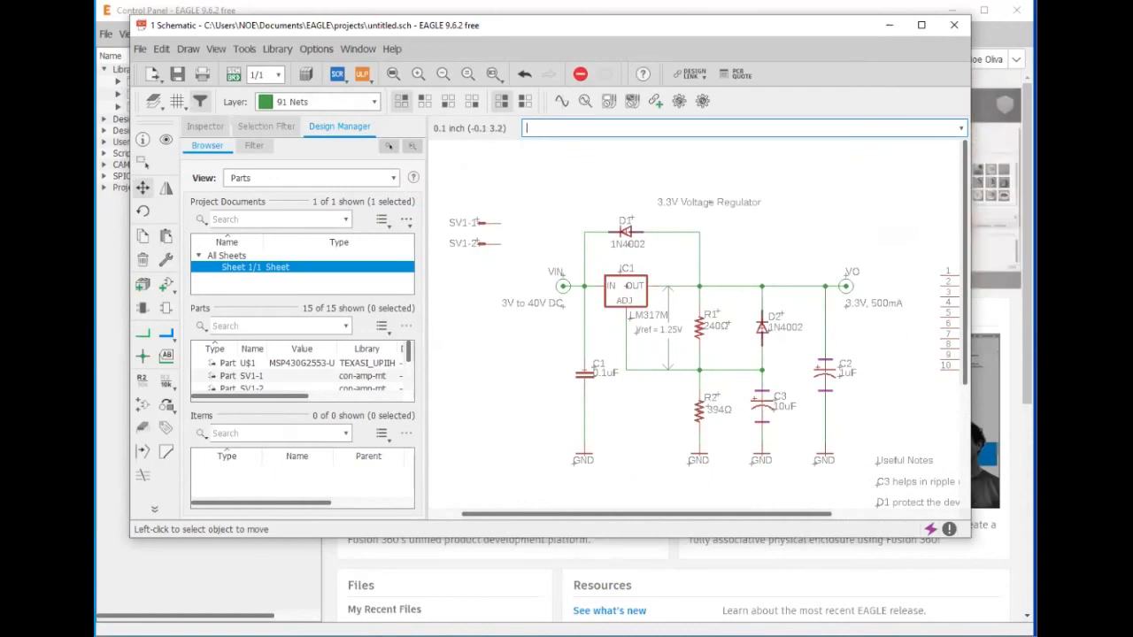
pyautogui.click(142, 259)
pyautogui.click(481, 241)
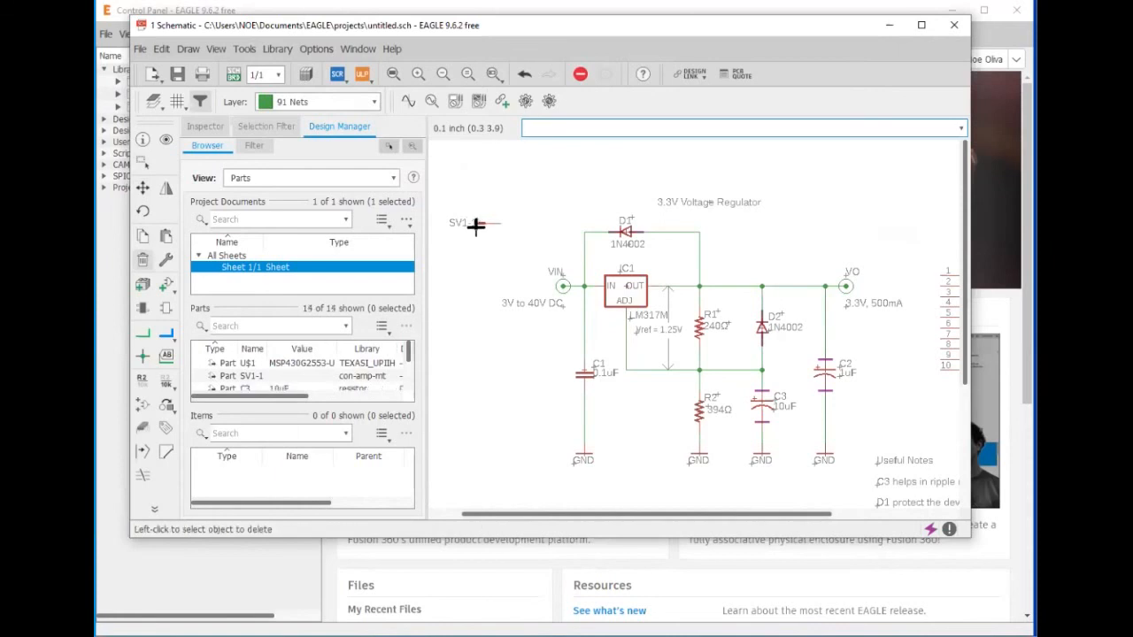
pyautogui.click(478, 222)
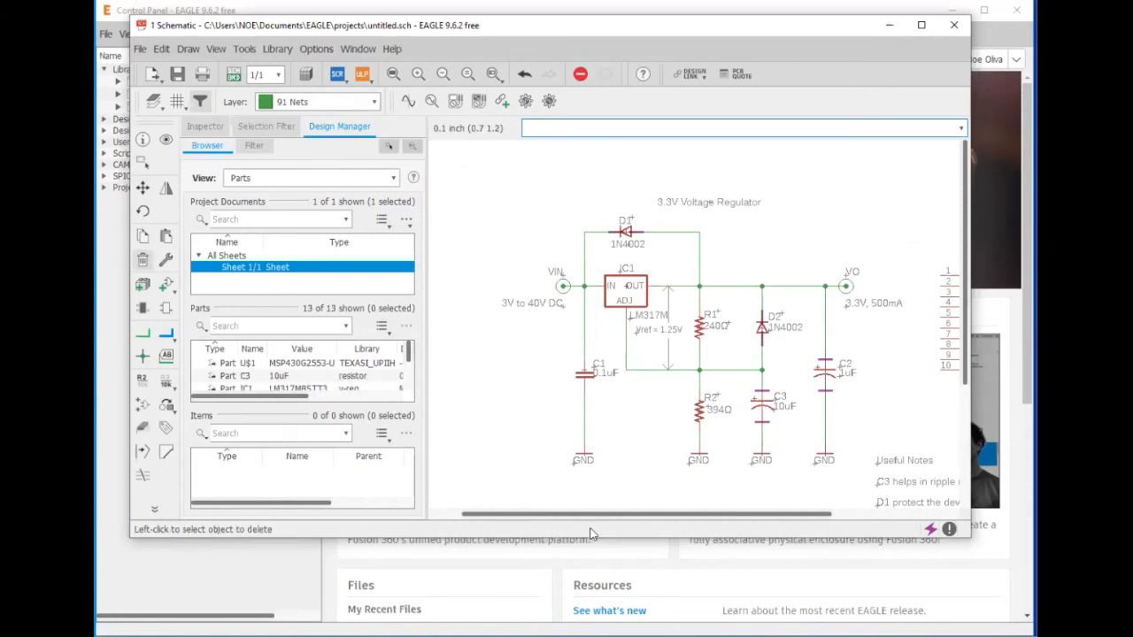
# - Delete the VO label, the "3.3V, 500mA" text, the short net stub and the terminal circle at the regulator output
pyautogui.moveTo(592, 515); pyautogui.dragTo(720, 515)
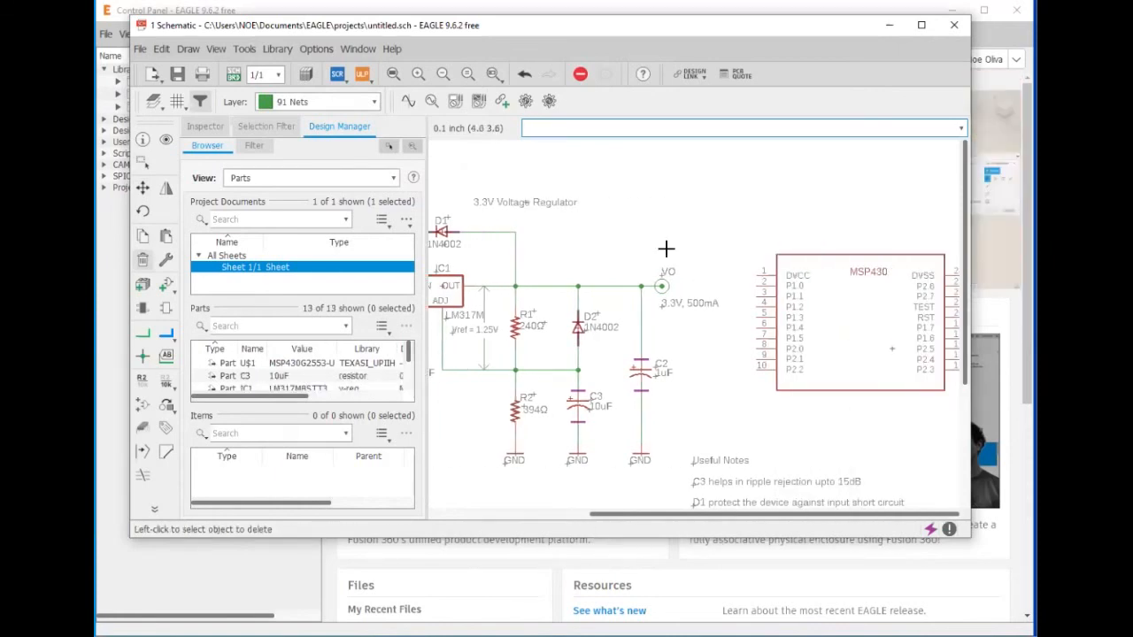
pyautogui.scroll(3, 698, 291)
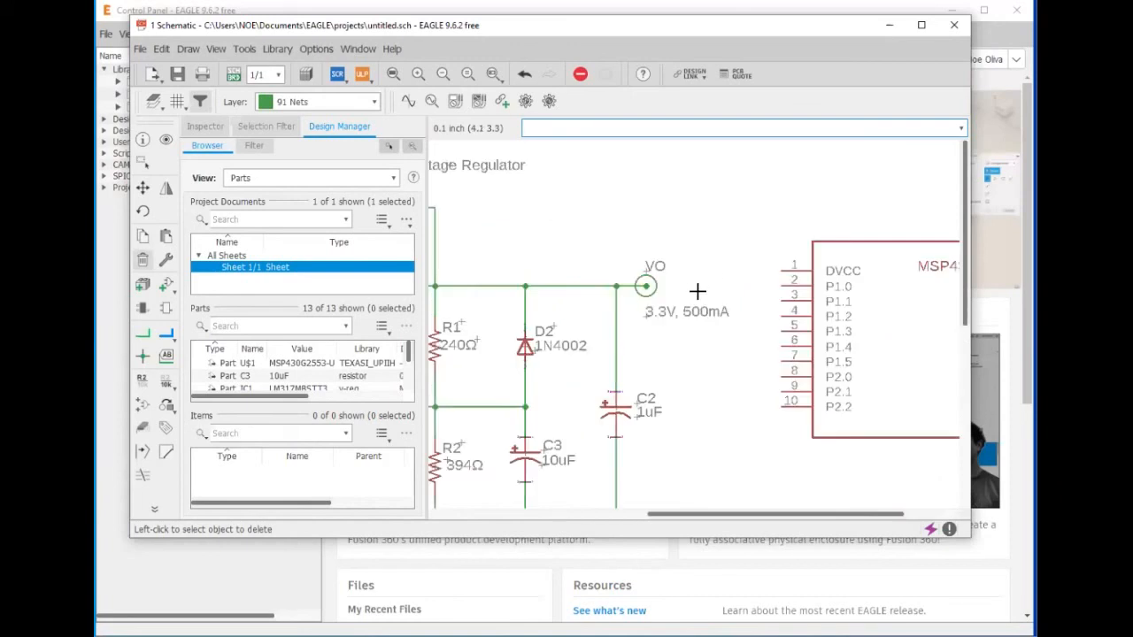
pyautogui.click(625, 255)
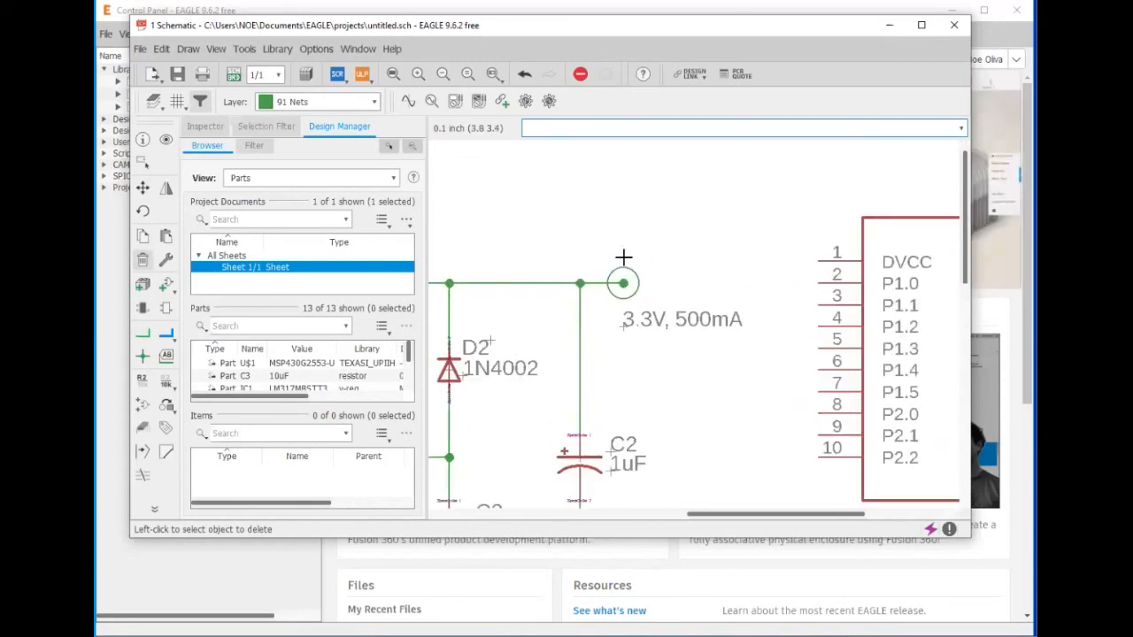
pyautogui.click(624, 324)
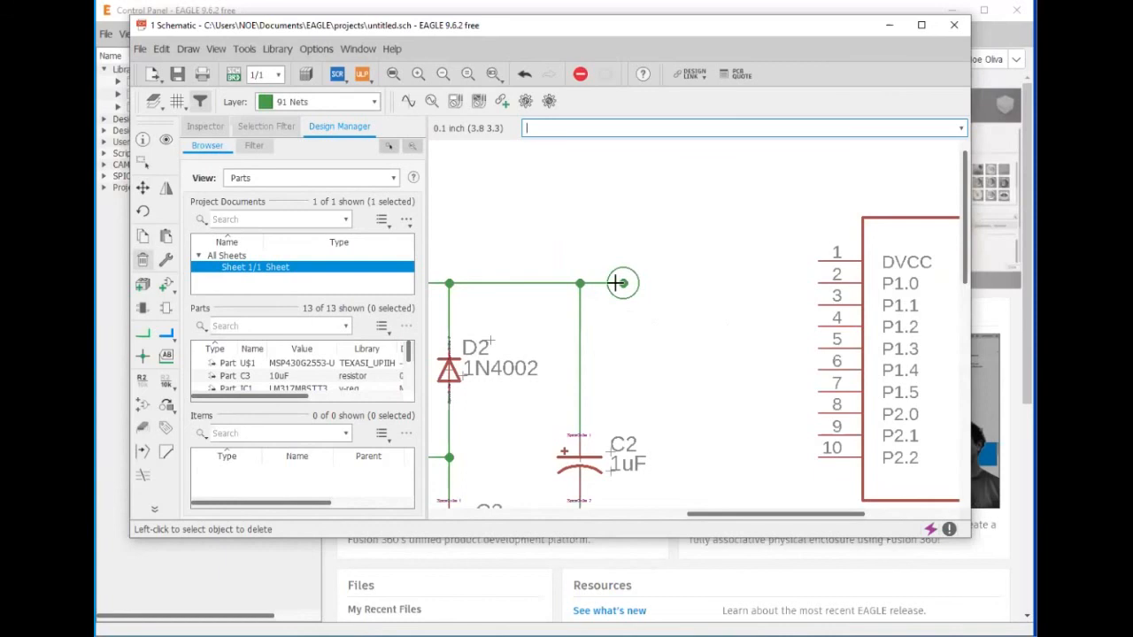
pyautogui.click(611, 283)
pyautogui.click(635, 274)
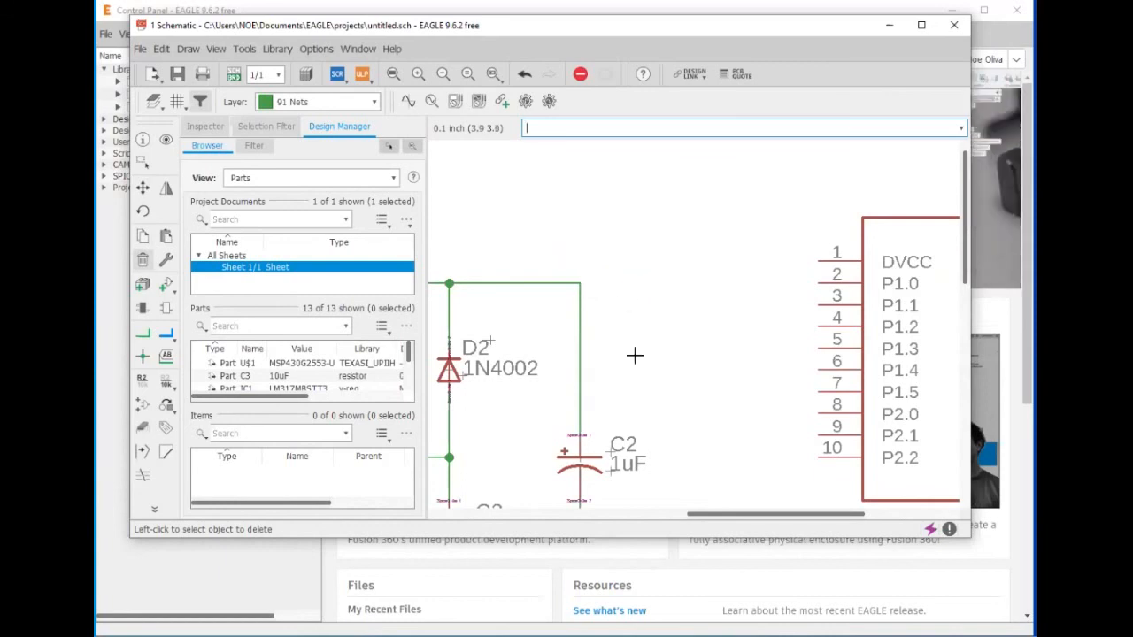
# - Draw a net from the regulator output corner above C2 to the DVCC pin (1) of the MSP430
pyautogui.scroll(-3, 634, 354)
pyautogui.scroll(2, 724, 337)
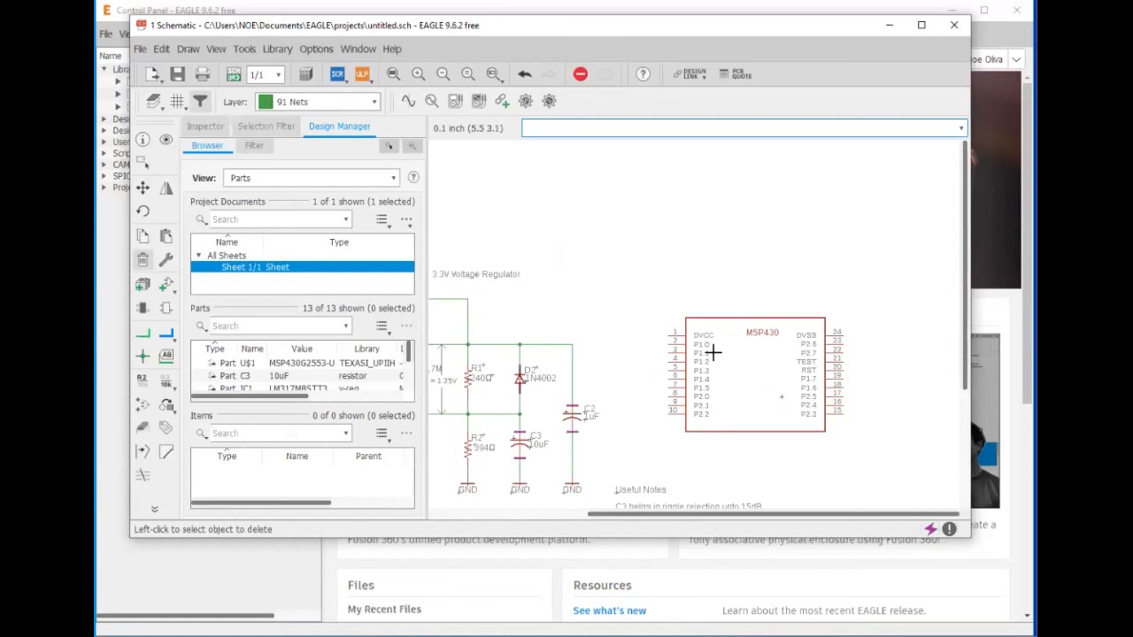
pyautogui.click(143, 334)
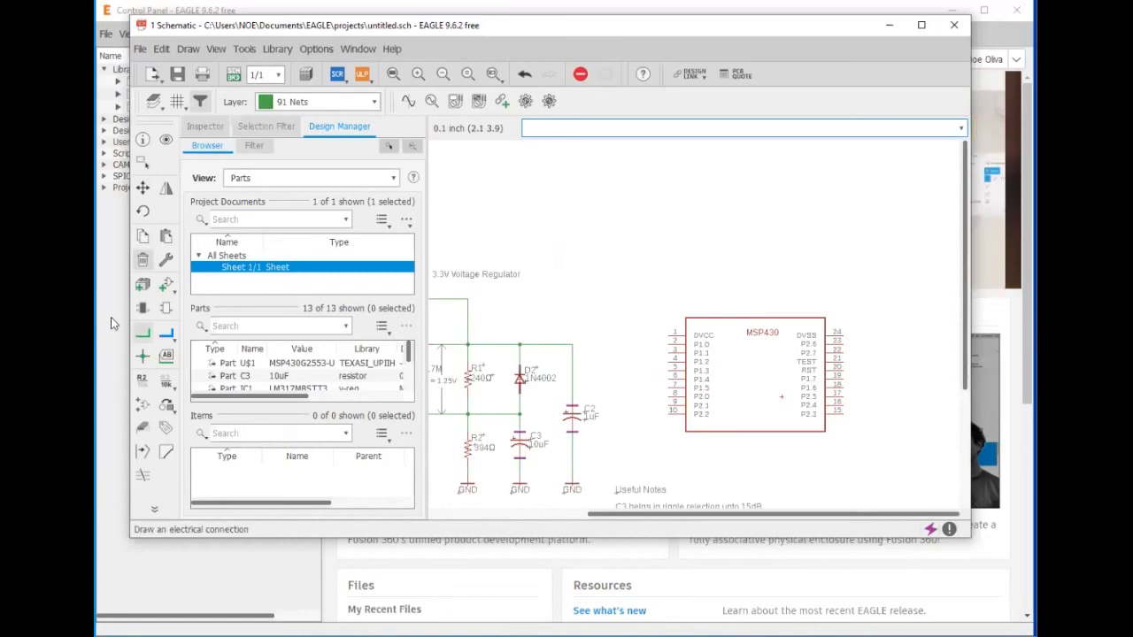
pyautogui.click(570, 343)
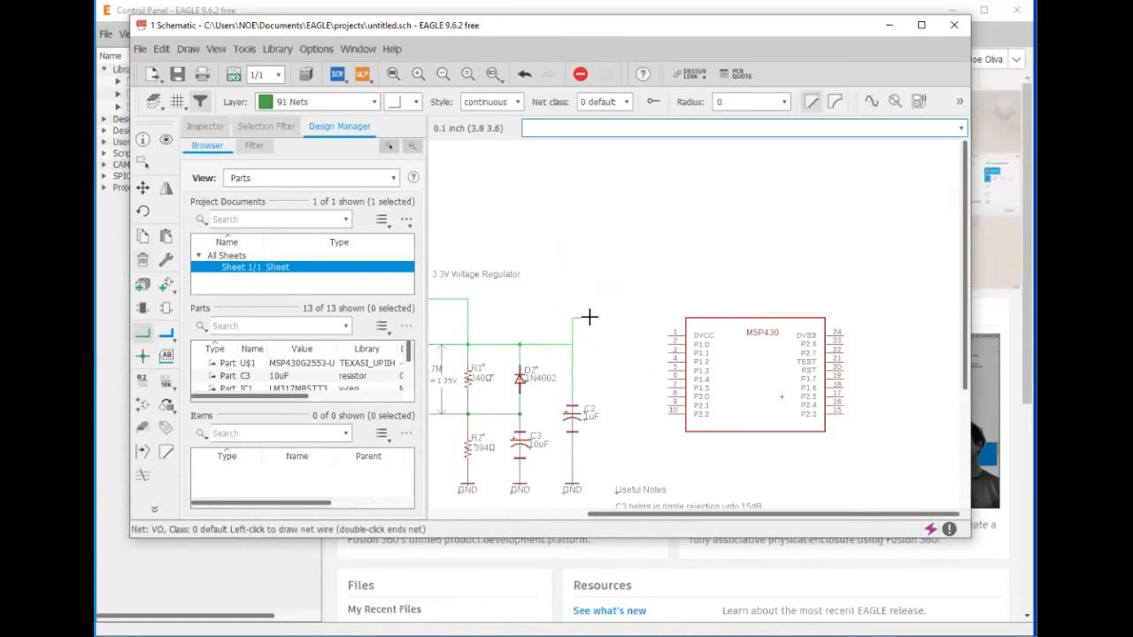
pyautogui.click(668, 335)
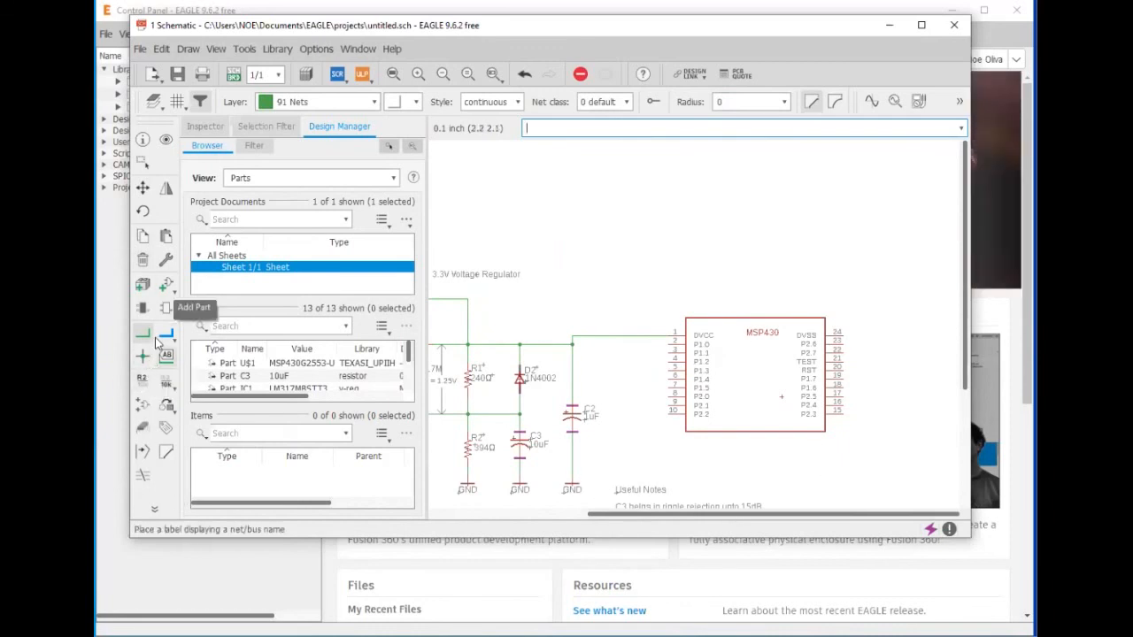
# - Copy the GND symbol below C2 and place the copy to the right of the MSP430's DVSS pin
pyautogui.click(142, 236)
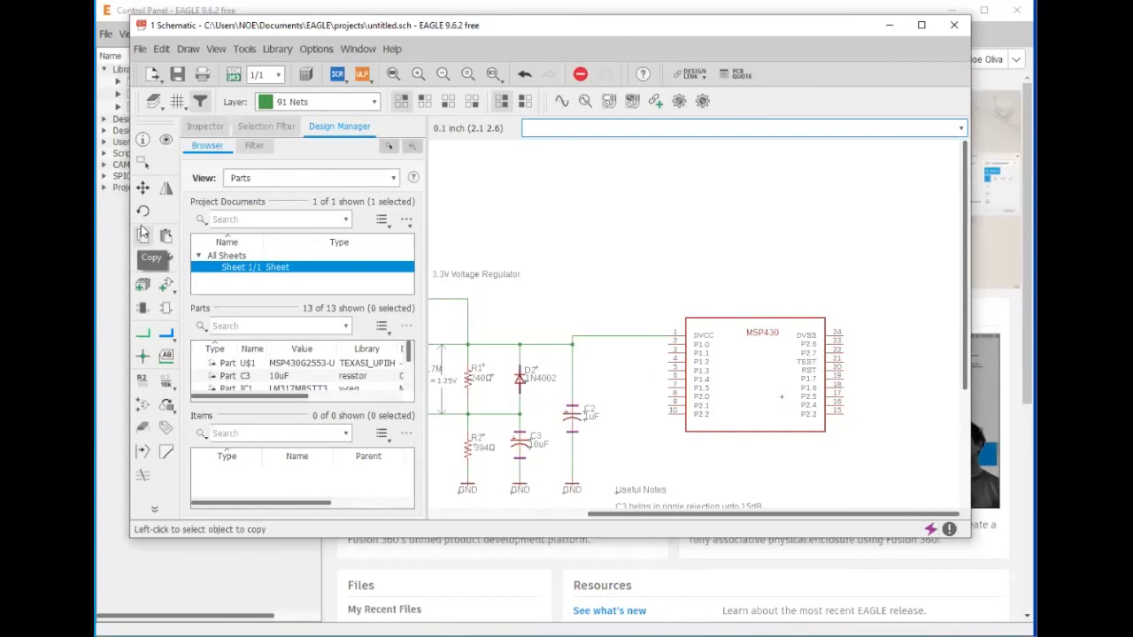
pyautogui.click(573, 484)
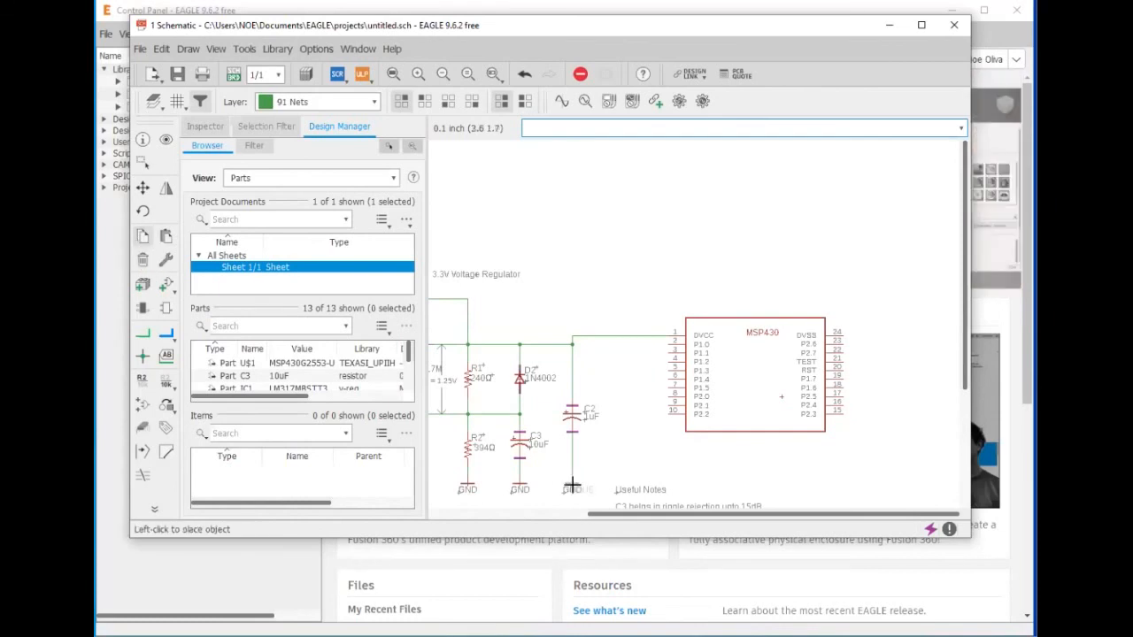
pyautogui.click(880, 347)
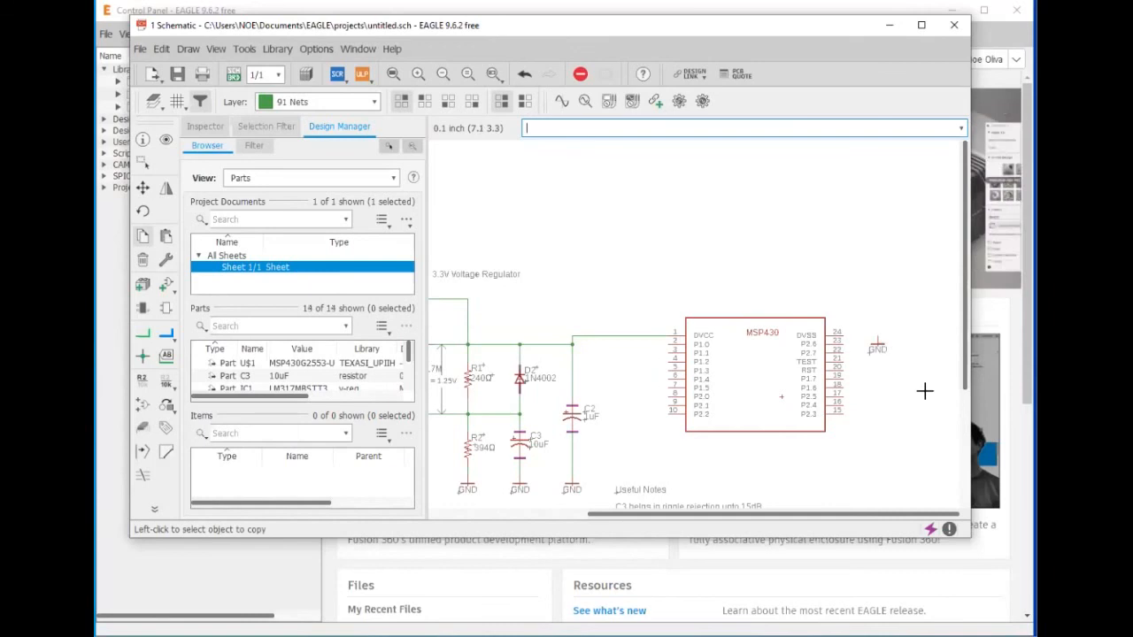
pyautogui.scroll(3, 859, 328)
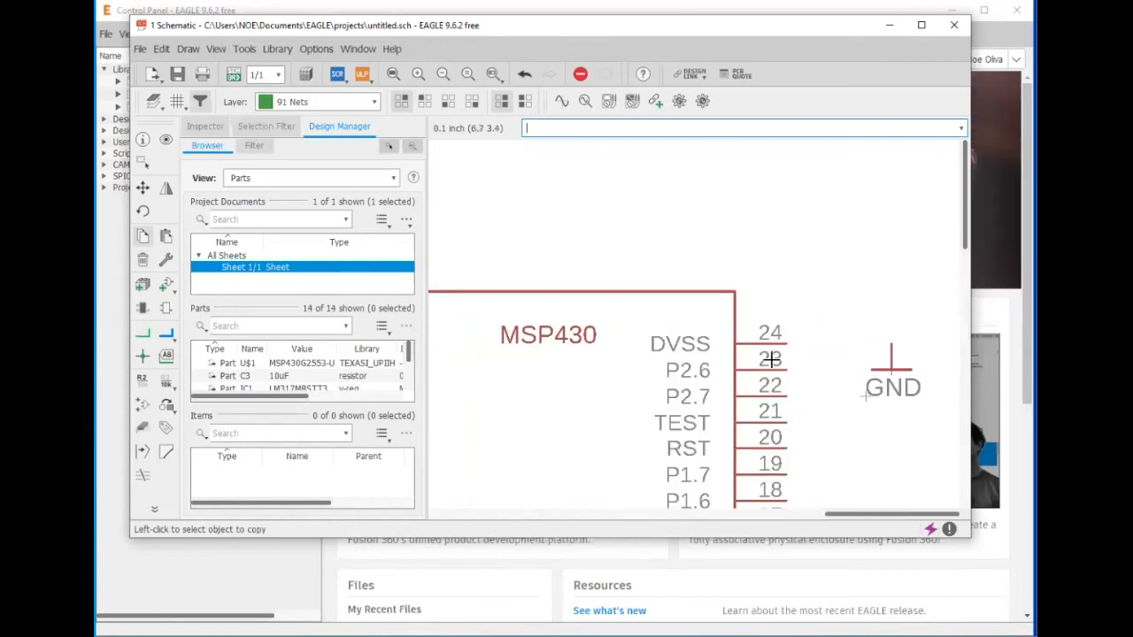
# - Draw a net from the MSP430's DVSS pin (24) to the GND symbol beside it
pyautogui.press('Escape')
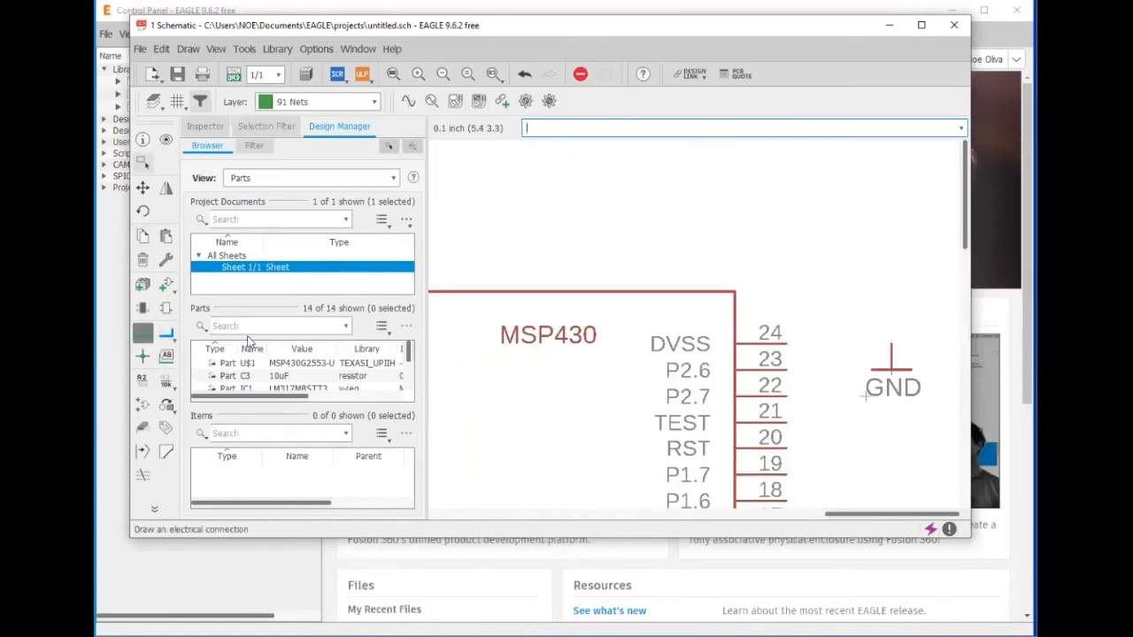
pyautogui.click(142, 333)
pyautogui.click(786, 343)
pyautogui.click(891, 344)
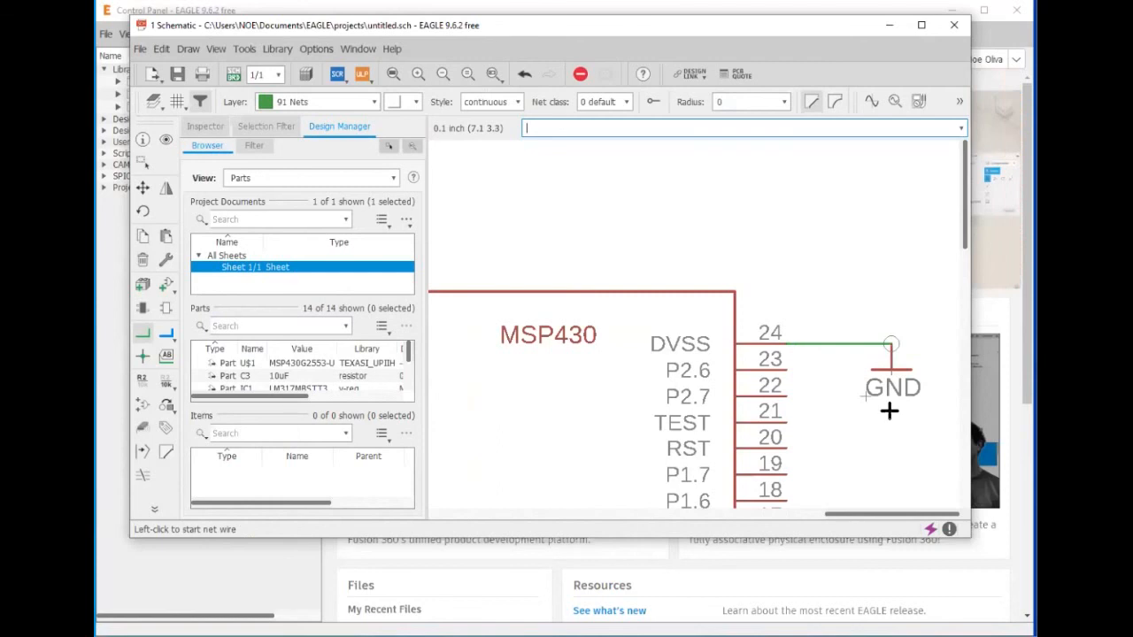
pyautogui.scroll(-2, 827, 434)
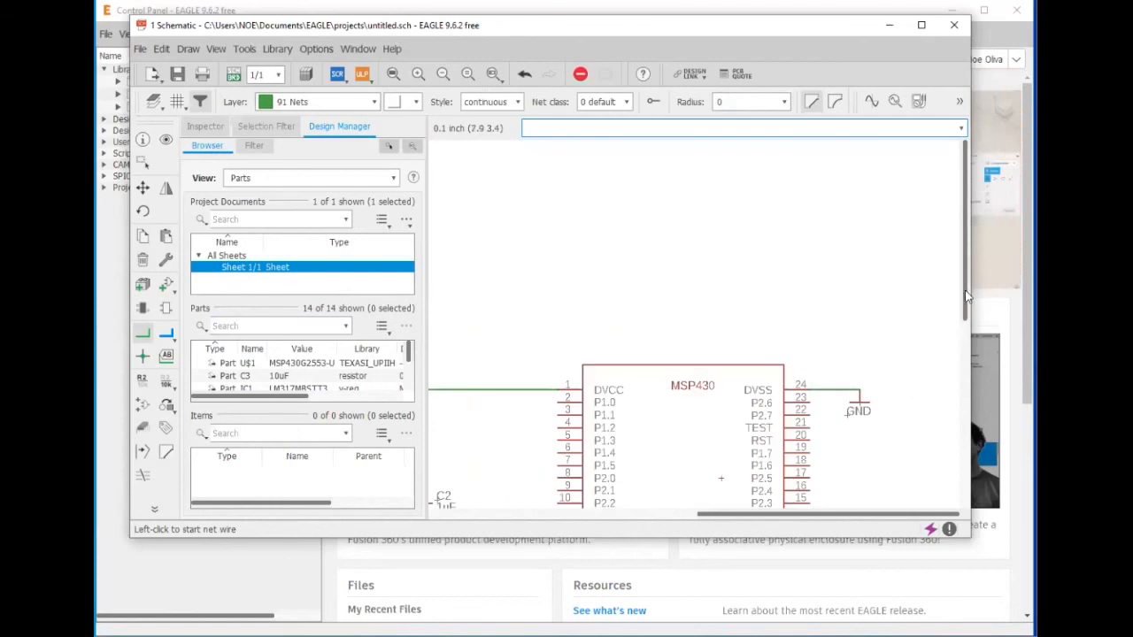
pyautogui.click(956, 326)
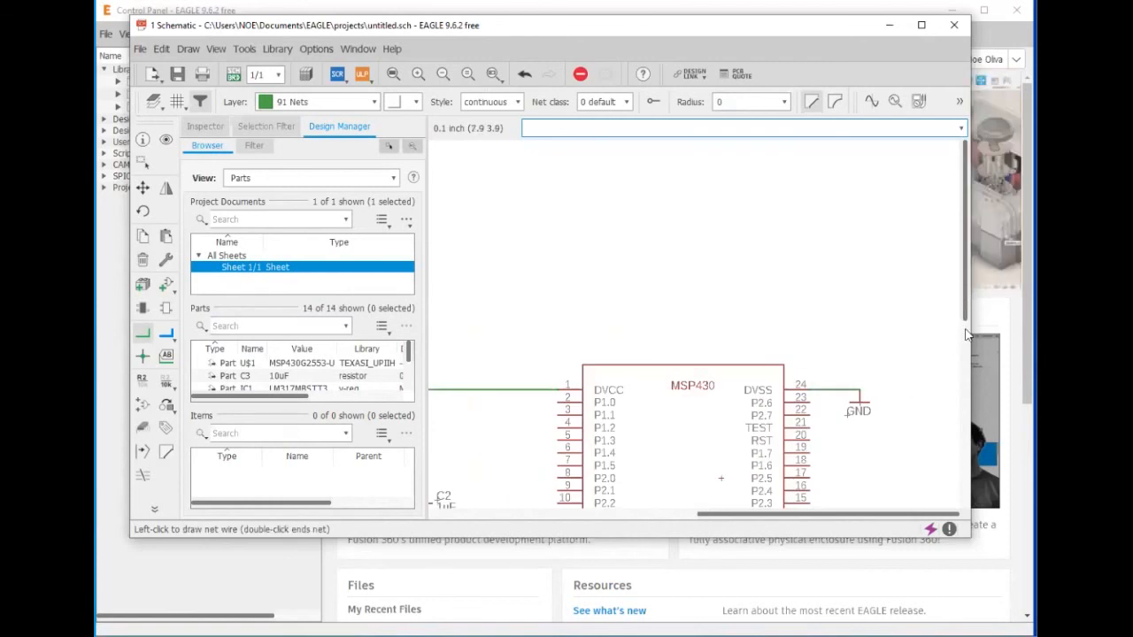
pyautogui.scroll(-3, 965, 363)
pyautogui.scroll(-1, 632, 403)
pyautogui.press('Escape')
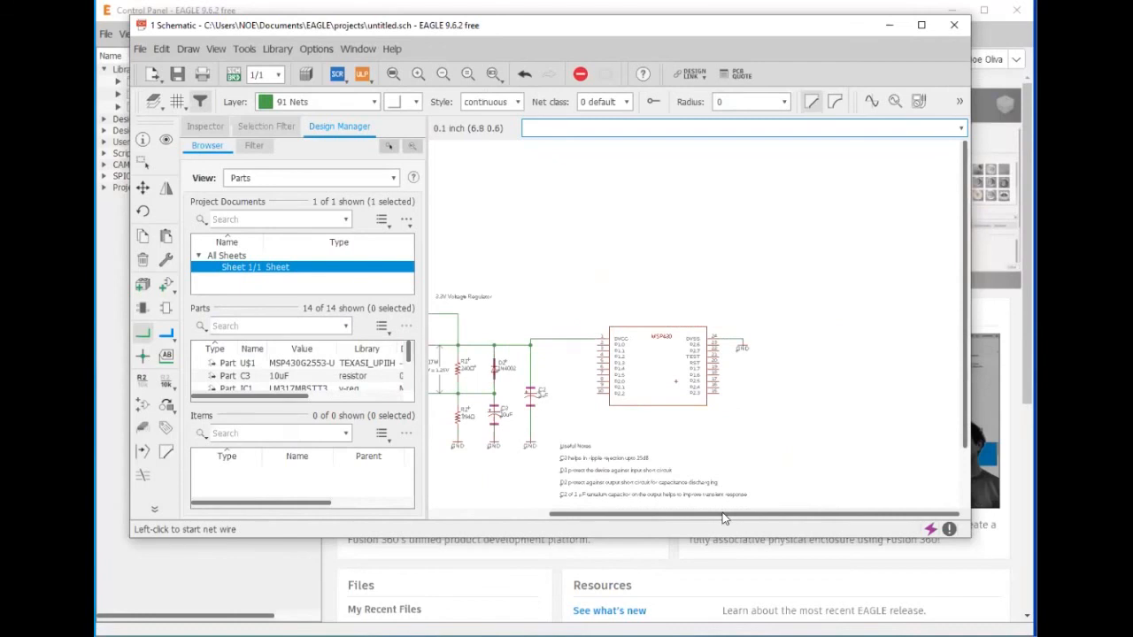
# - Examine the voltage regulator's VIN input and its supply connection to the MSP430, ending with the whole schematic in view
pyautogui.moveTo(723, 518); pyautogui.dragTo(602, 518)
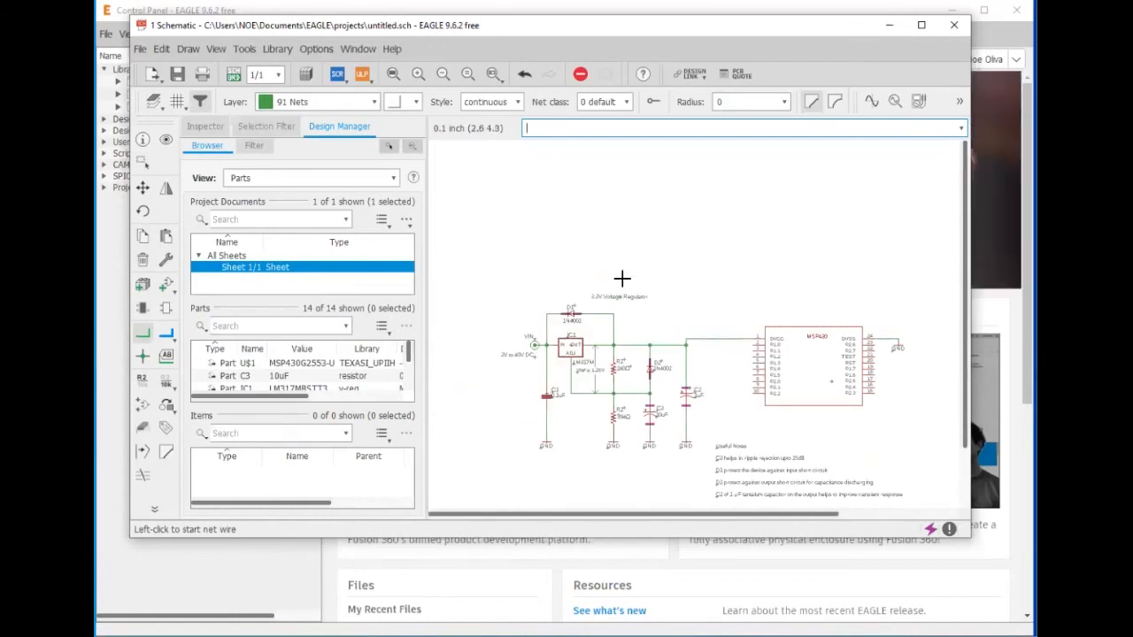
pyautogui.scroll(2, 624, 285)
pyautogui.scroll(-2, 616, 452)
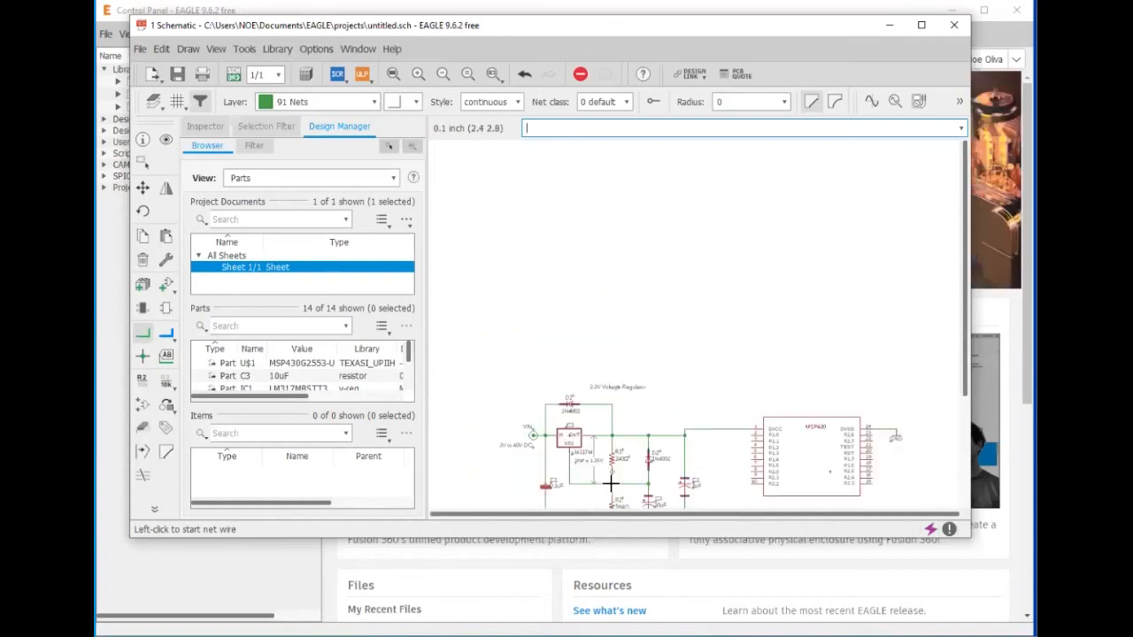
pyautogui.scroll(2, 461, 453)
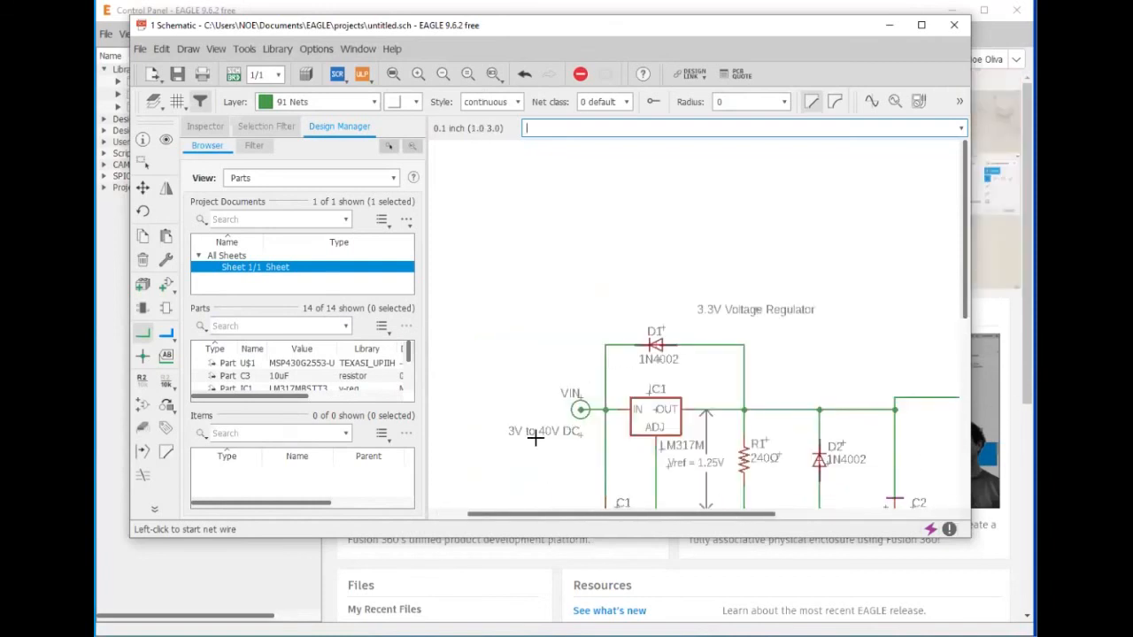
pyautogui.scroll(2, 515, 448)
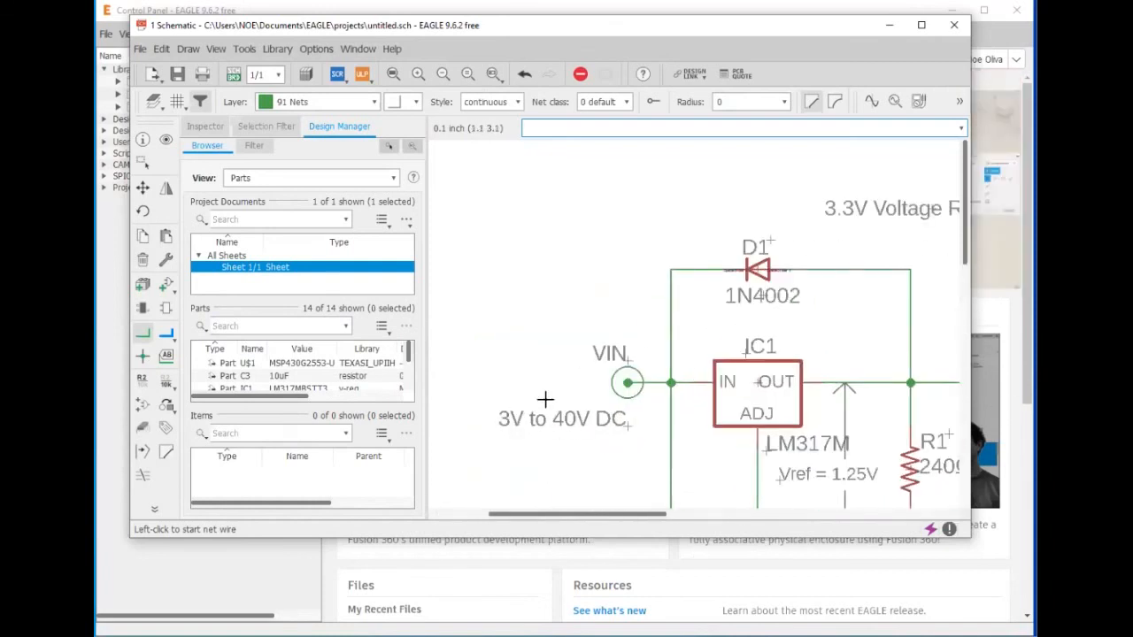
pyautogui.scroll(-3, 628, 432)
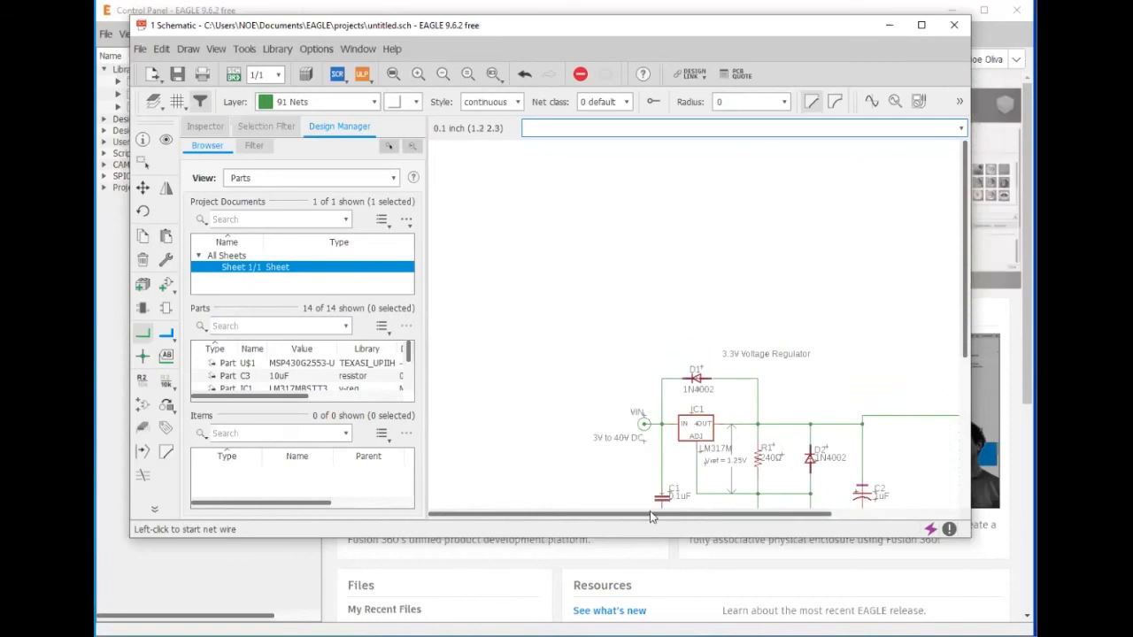
pyautogui.moveTo(649, 515); pyautogui.dragTo(889, 549)
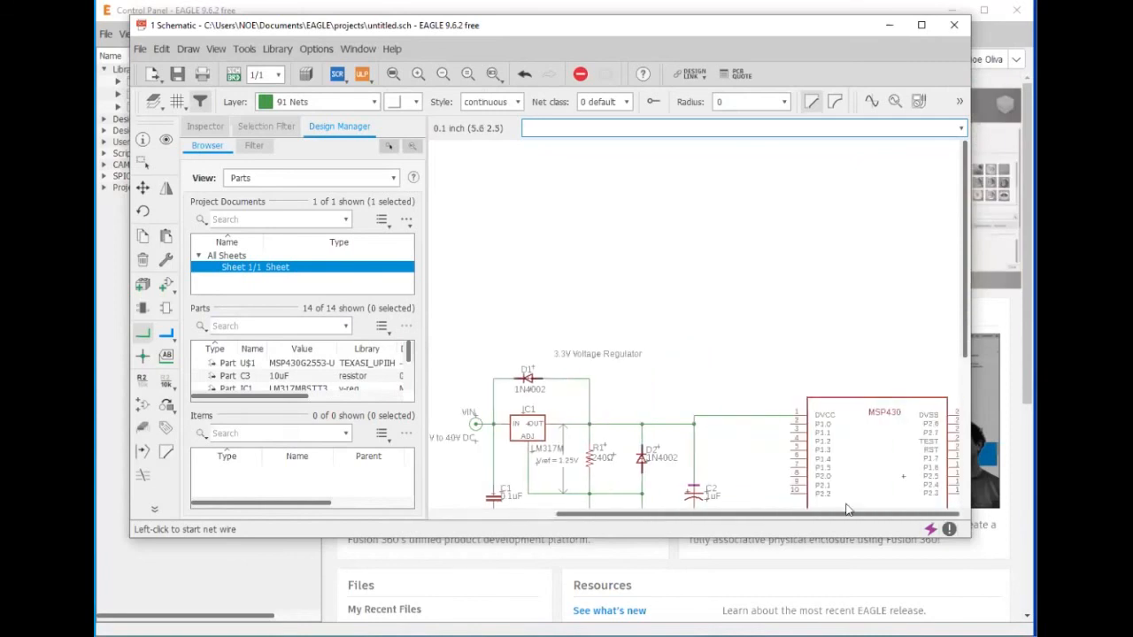
pyautogui.scroll(-2, 604, 392)
pyautogui.click(392, 75)
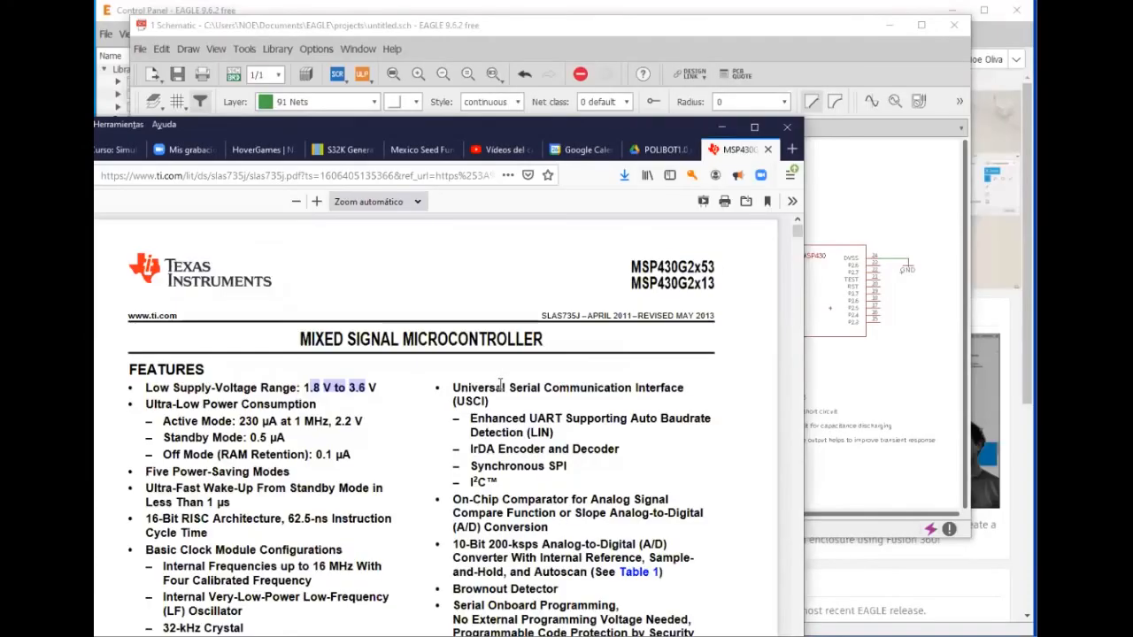
# - Look through the MSP430G2x53 datasheet in the browser for the device pinouts and package options, then return to the schematic
pyautogui.scroll(-5, 485, 418)
pyautogui.scroll(4, 484, 417)
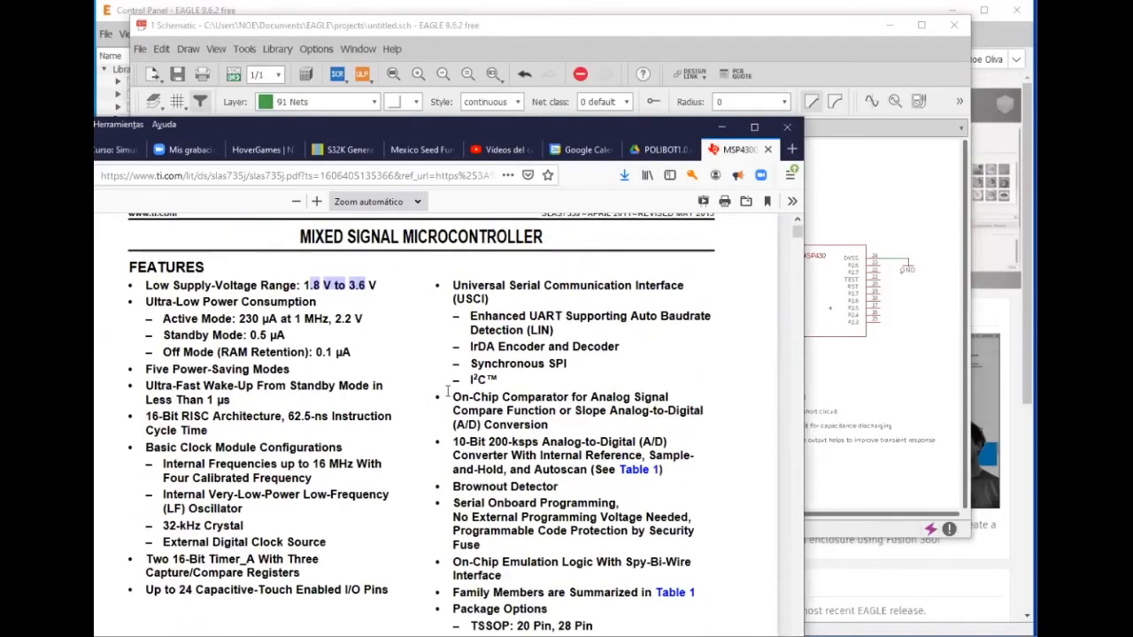
pyautogui.scroll(-4, 339, 476)
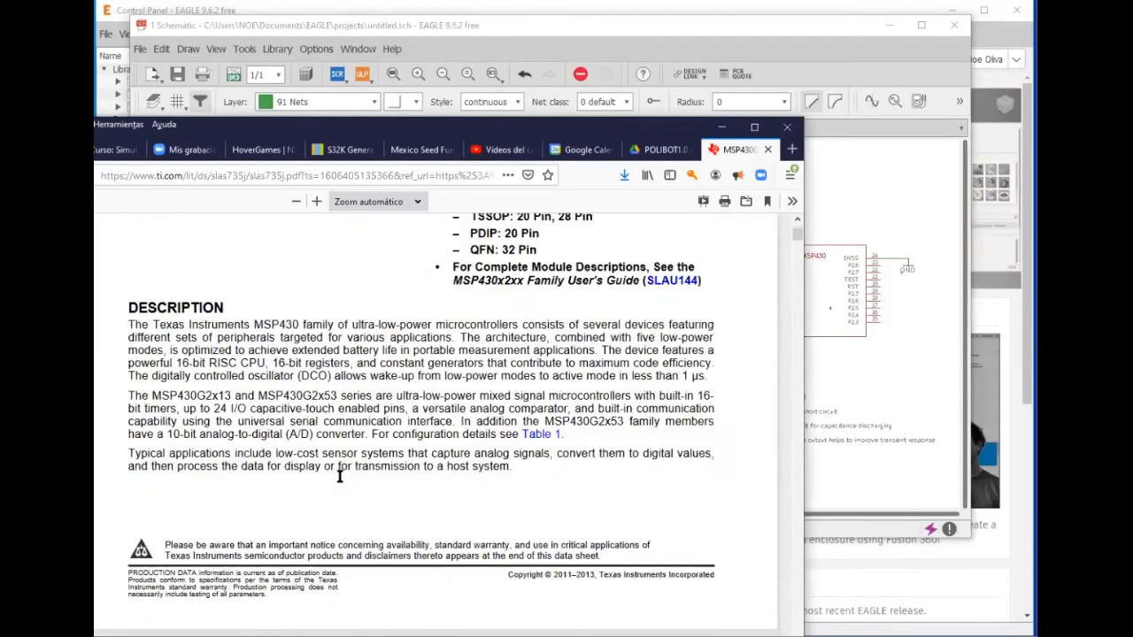
pyautogui.scroll(-10, 387, 458)
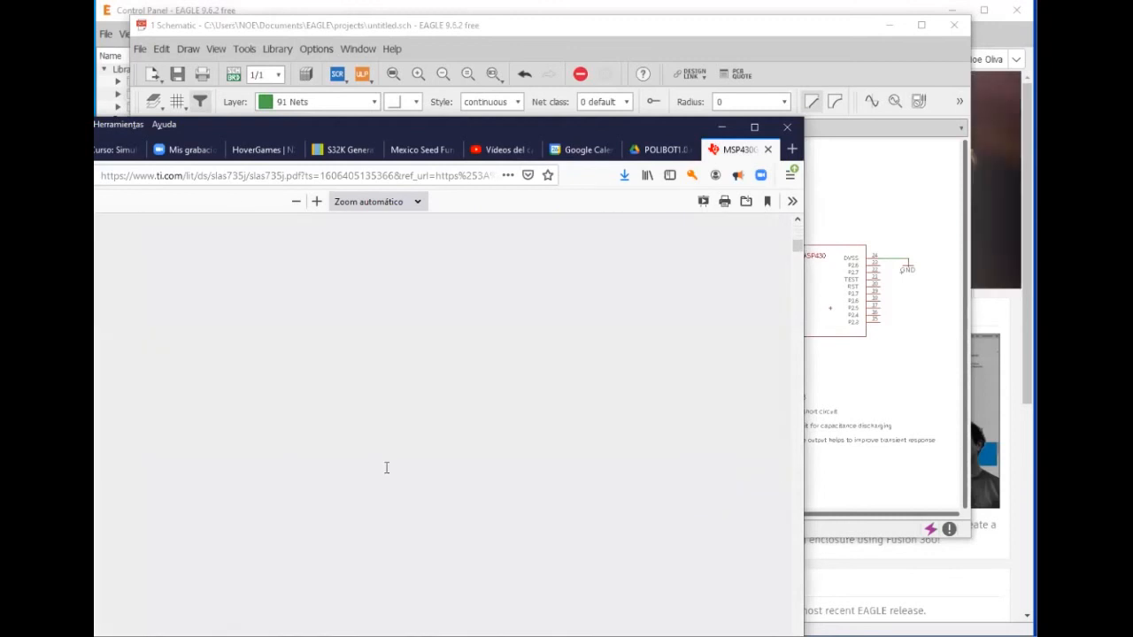
pyautogui.scroll(5, 387, 468)
pyautogui.scroll(3, 387, 467)
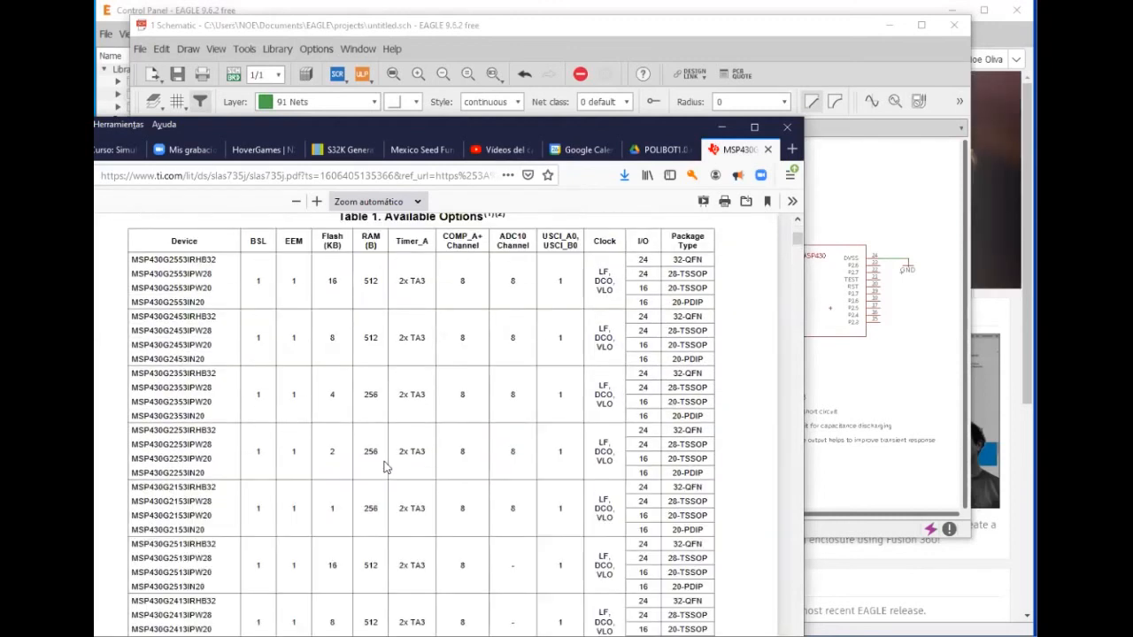
pyautogui.scroll(5, 387, 463)
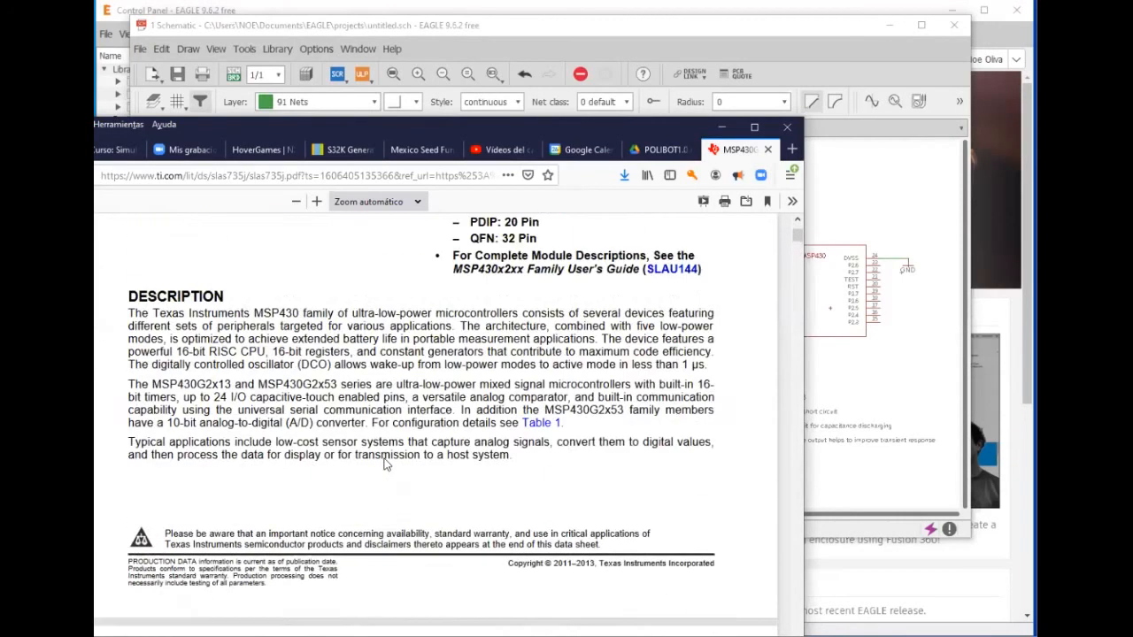
pyautogui.scroll(-6, 387, 475)
pyautogui.scroll(-10, 387, 475)
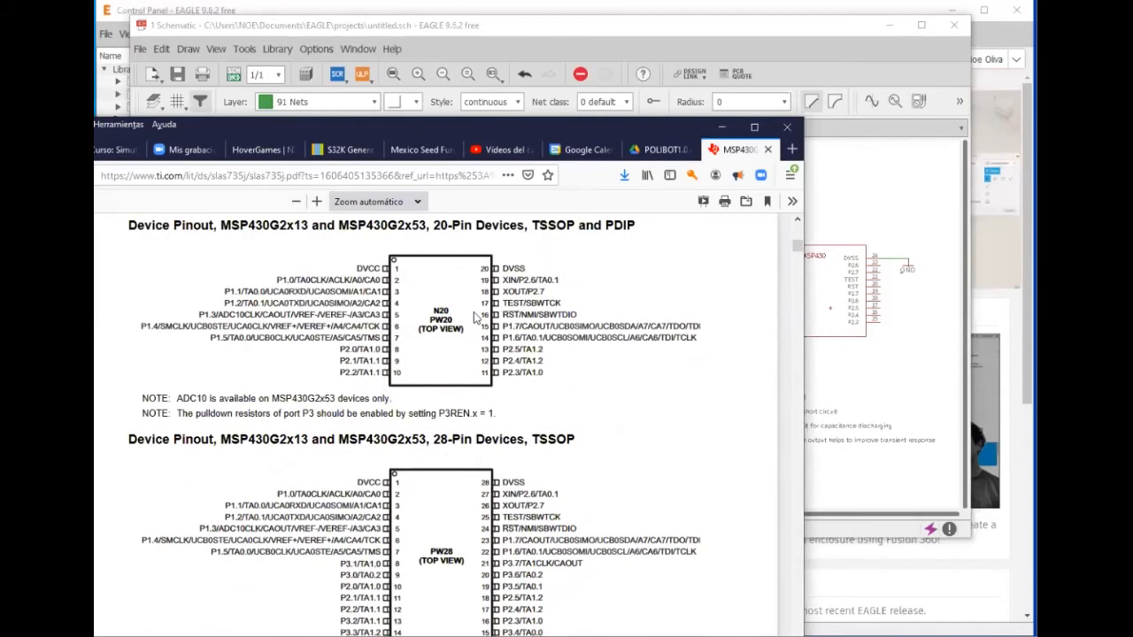
pyautogui.scroll(-6, 497, 462)
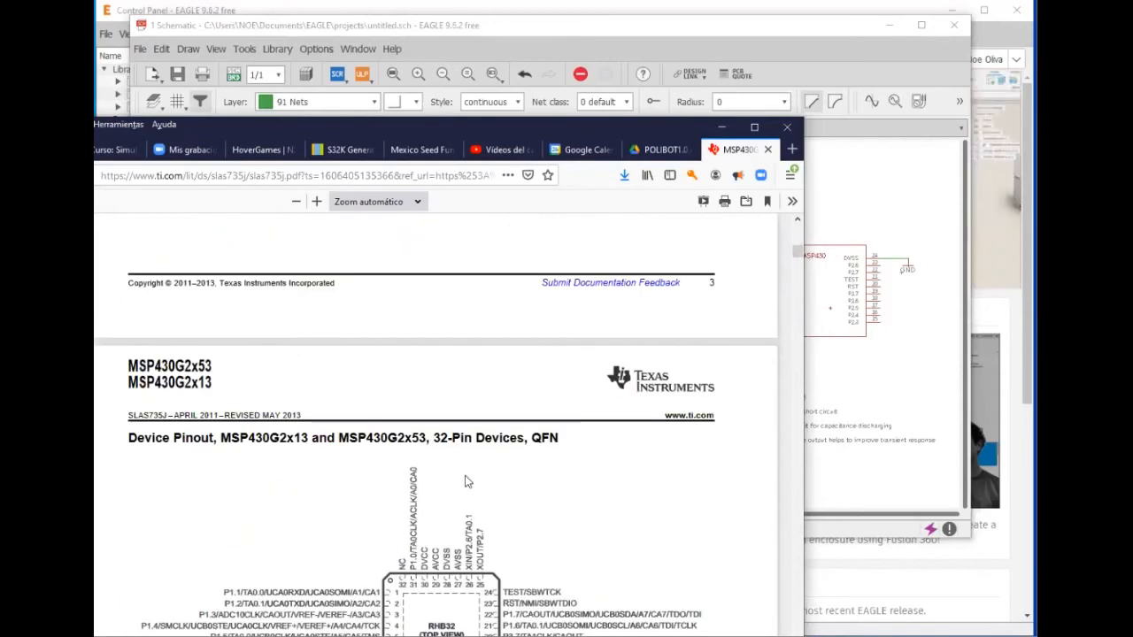
pyautogui.scroll(-3, 478, 478)
pyautogui.scroll(-5, 447, 487)
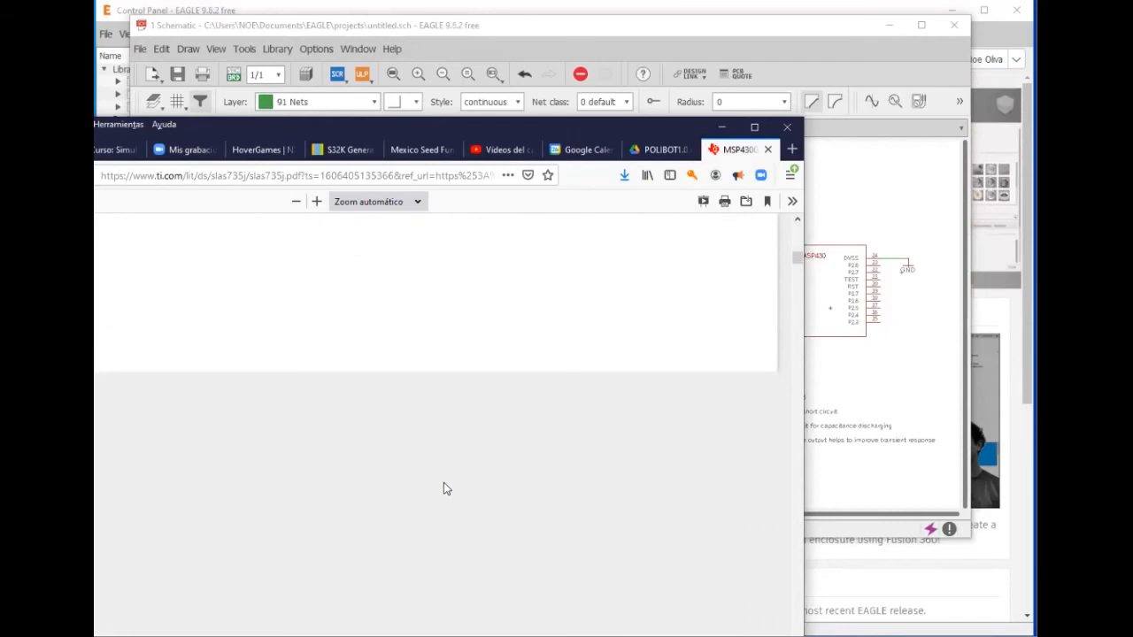
pyautogui.scroll(5, 433, 469)
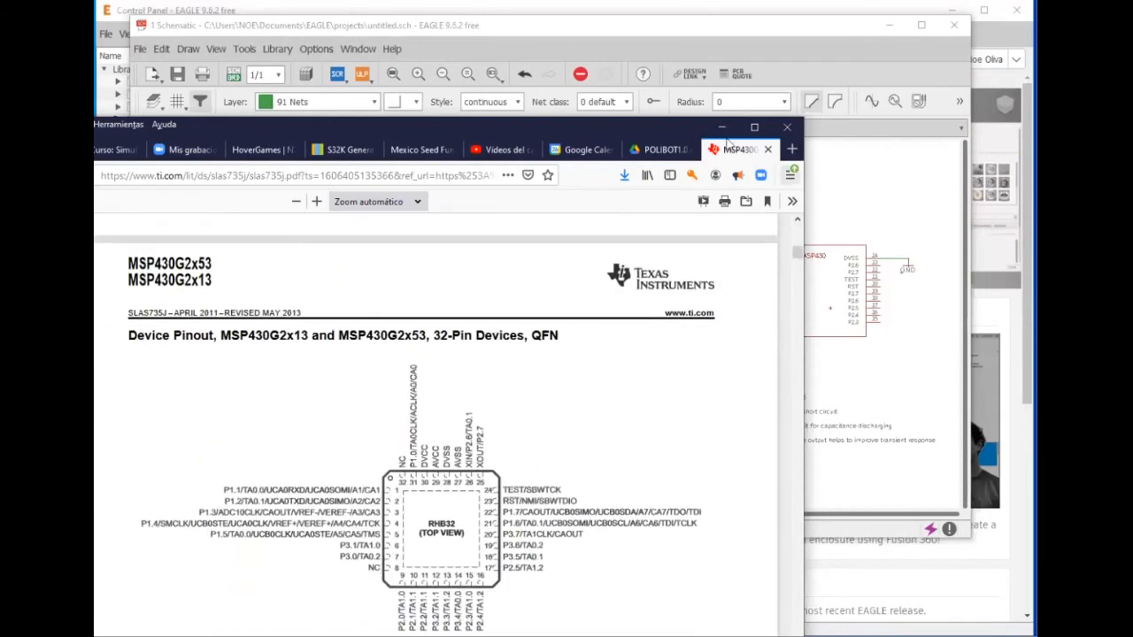
pyautogui.click(721, 127)
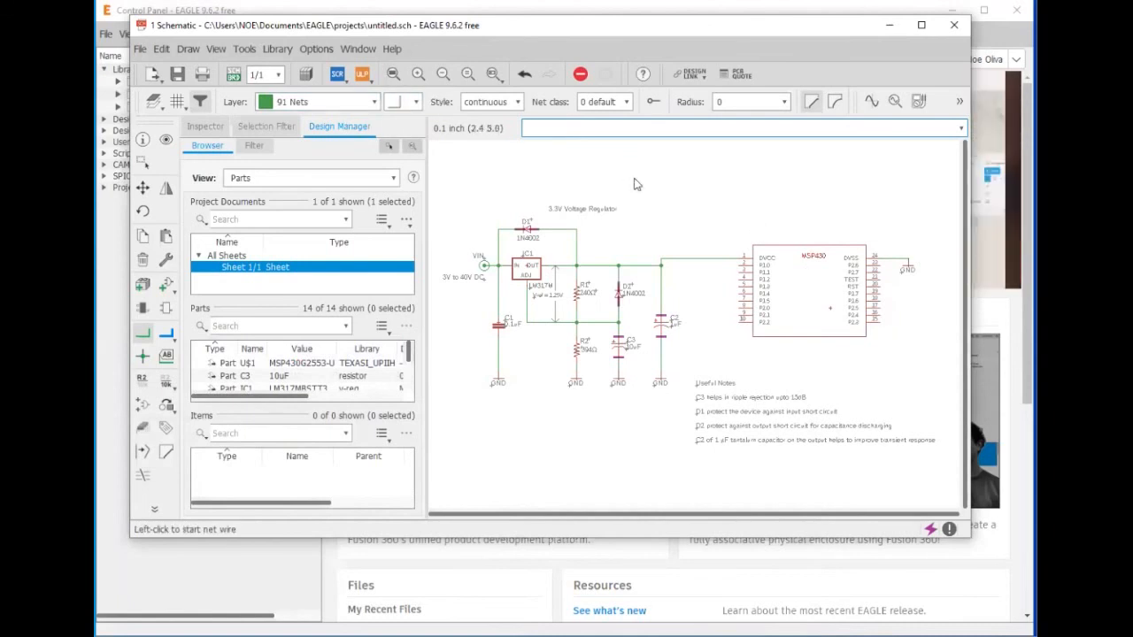
# - Wire the MSP430's TEST pin (21) to SV1-2 and RST pin (20) to SV1-1 of a two-pin connector beside it
pyautogui.scroll(5, 947, 247)
pyautogui.click(878, 280)
pyautogui.click(819, 439)
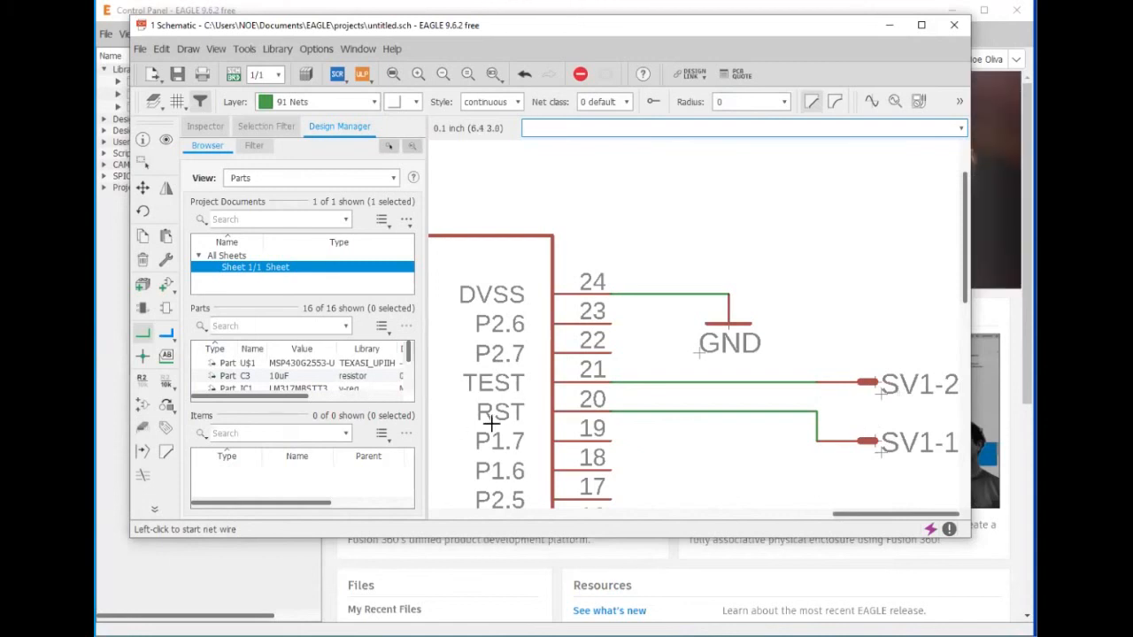
pyautogui.scroll(-3, 492, 424)
pyautogui.moveTo(772, 516); pyautogui.dragTo(708, 515)
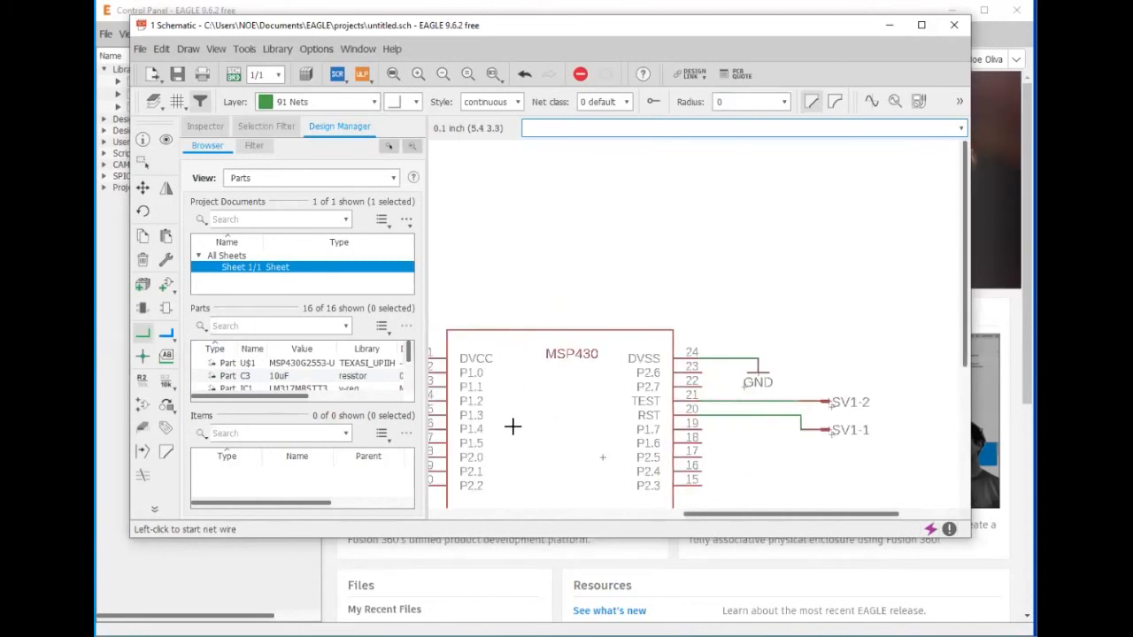
pyautogui.scroll(-1, 515, 442)
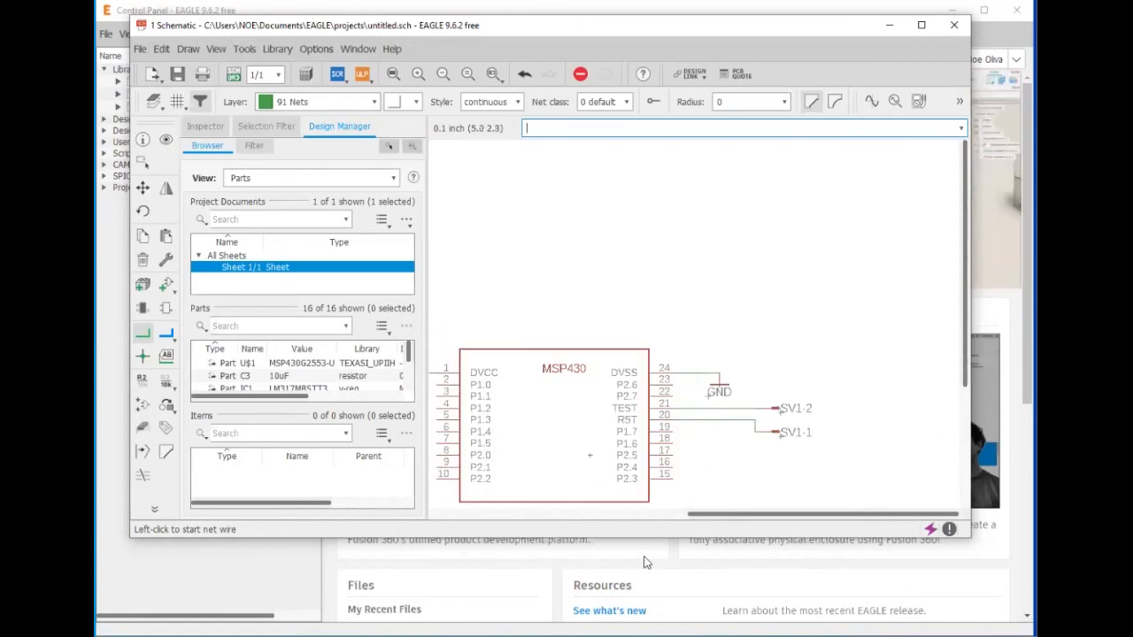
pyautogui.moveTo(763, 517); pyautogui.dragTo(693, 501)
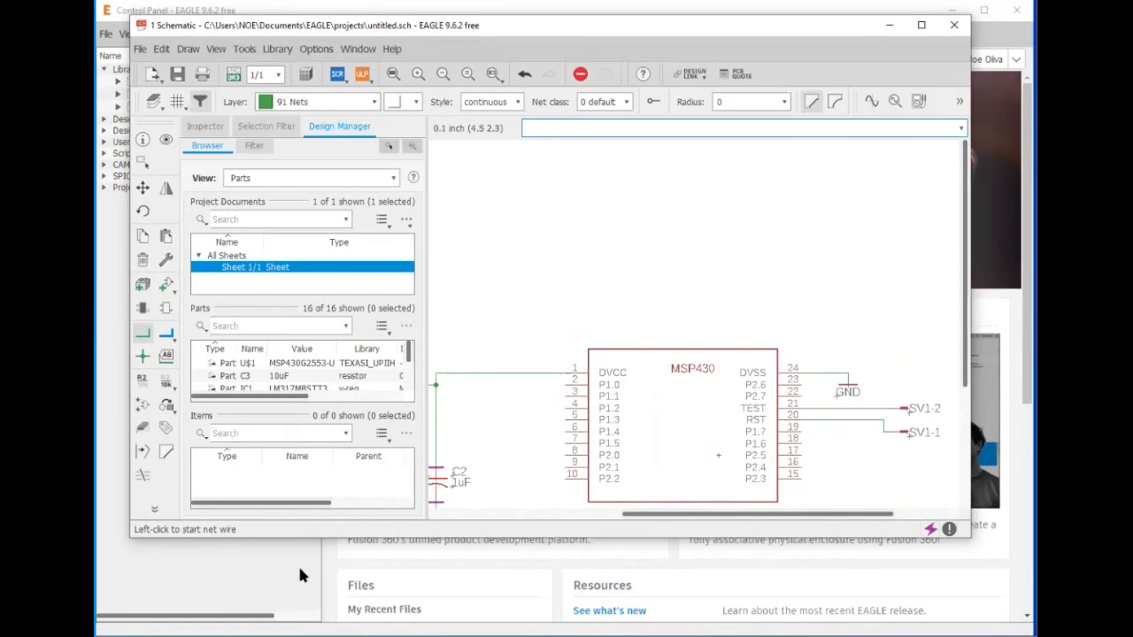
# - Switch to the datasheet in the browser and examine the 20-pin MSP430G2x53 pinout enlarged to 350%
pyautogui.click(190, 636)
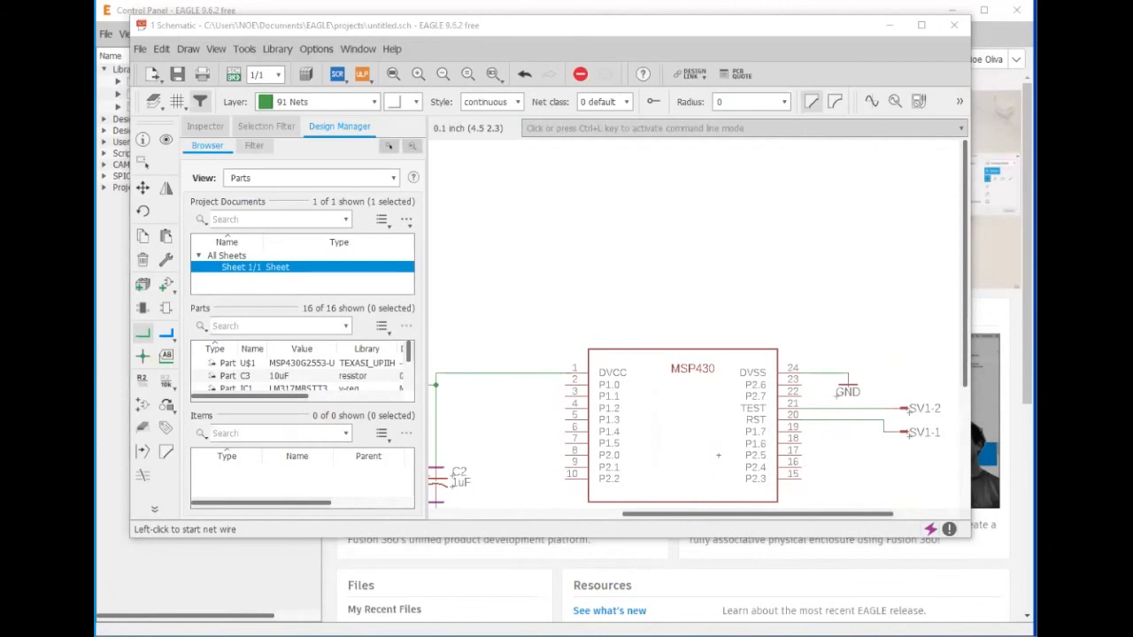
pyautogui.click(164, 589)
pyautogui.moveTo(445, 128); pyautogui.dragTo(554, 91)
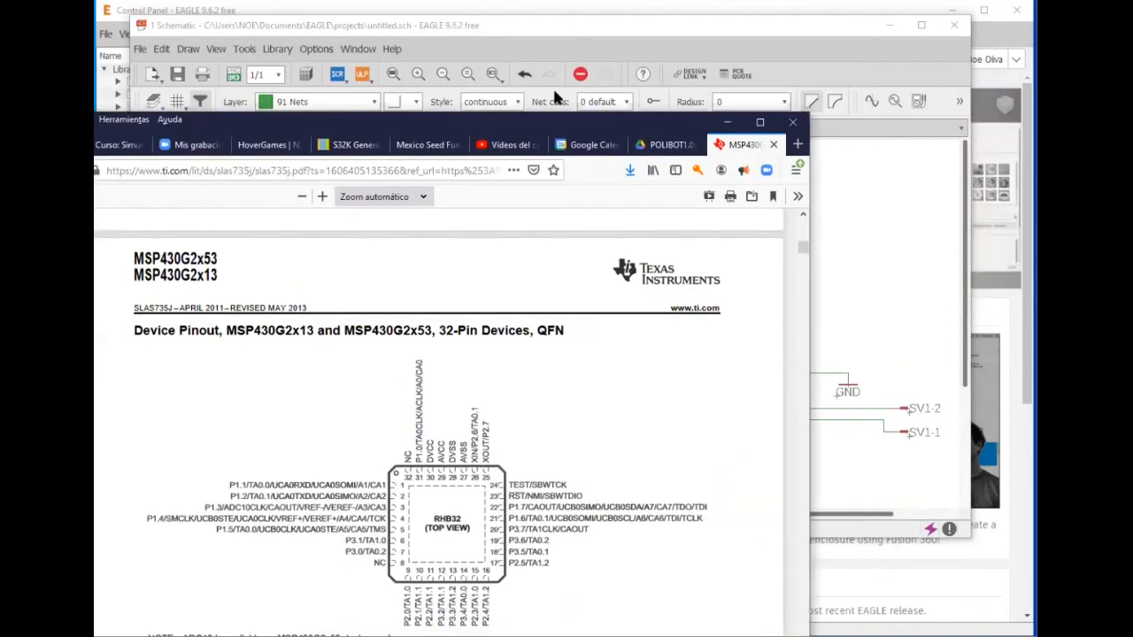
pyautogui.scroll(-3, 547, 372)
pyautogui.scroll(10, 547, 387)
pyautogui.scroll(-1, 547, 392)
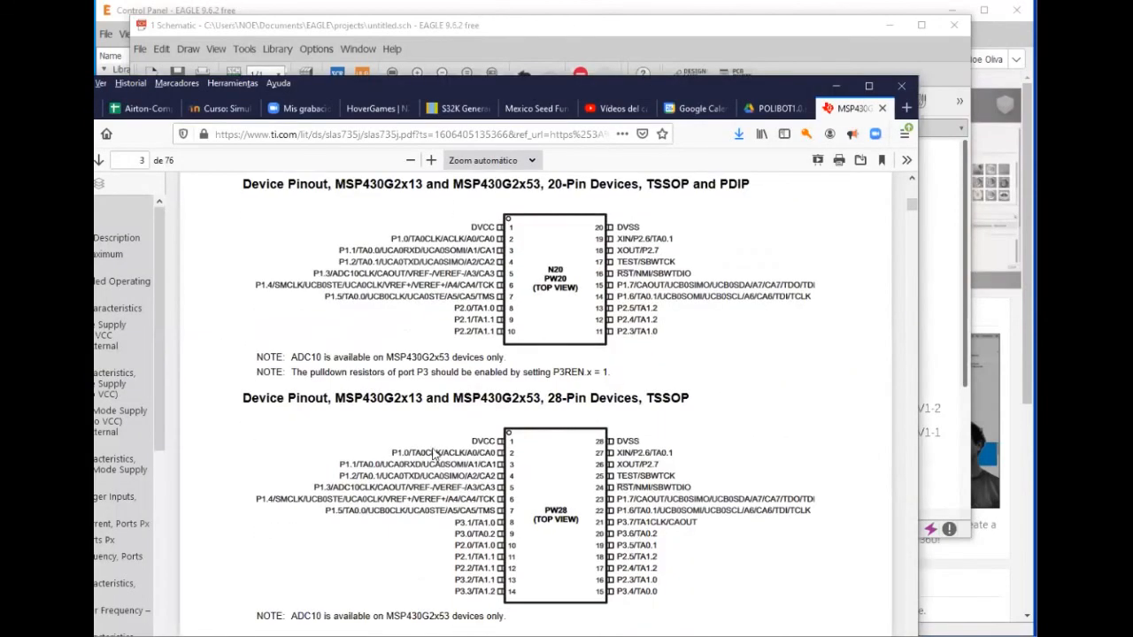
pyautogui.keyDown('ctrl'); pyautogui.scroll(5, 578, 461); pyautogui.keyUp('ctrl')
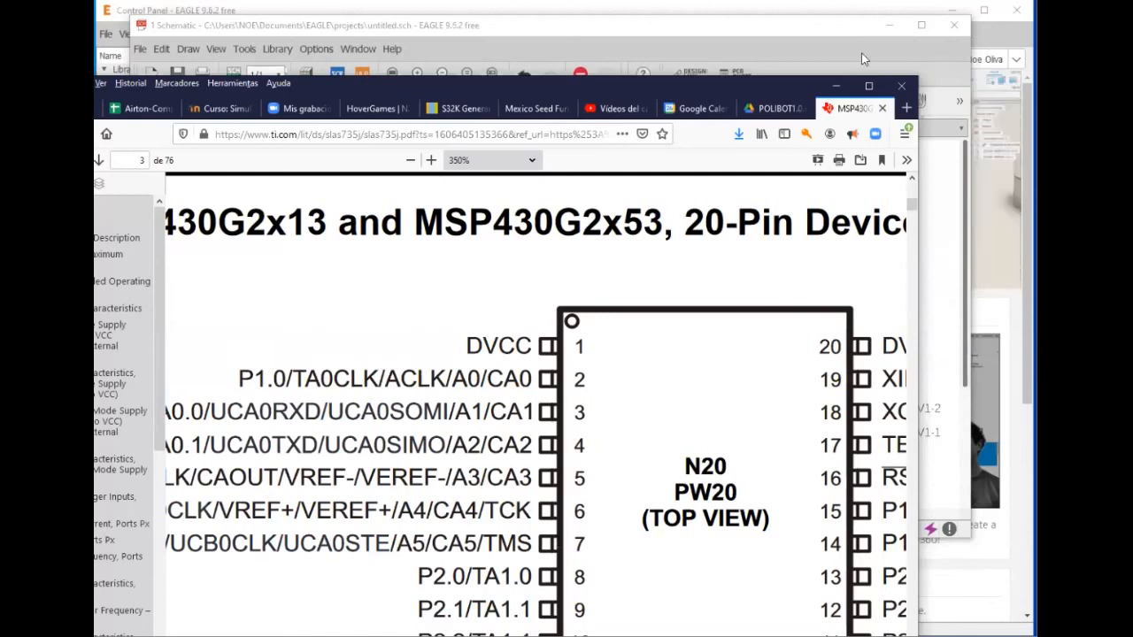
pyautogui.click(893, 28)
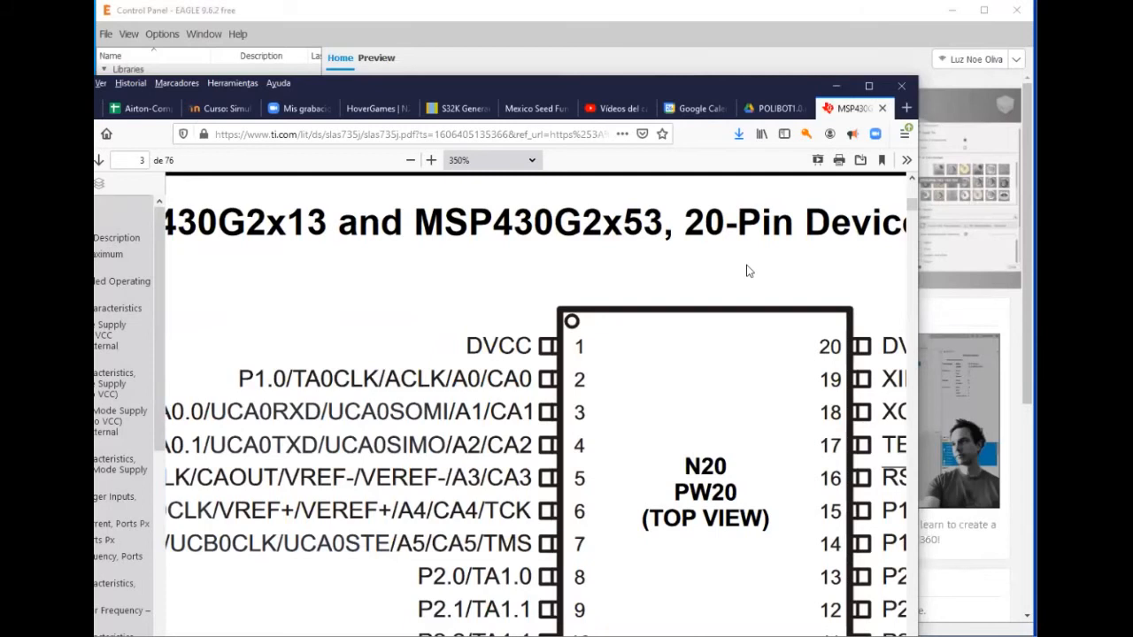
pyautogui.click(846, 85)
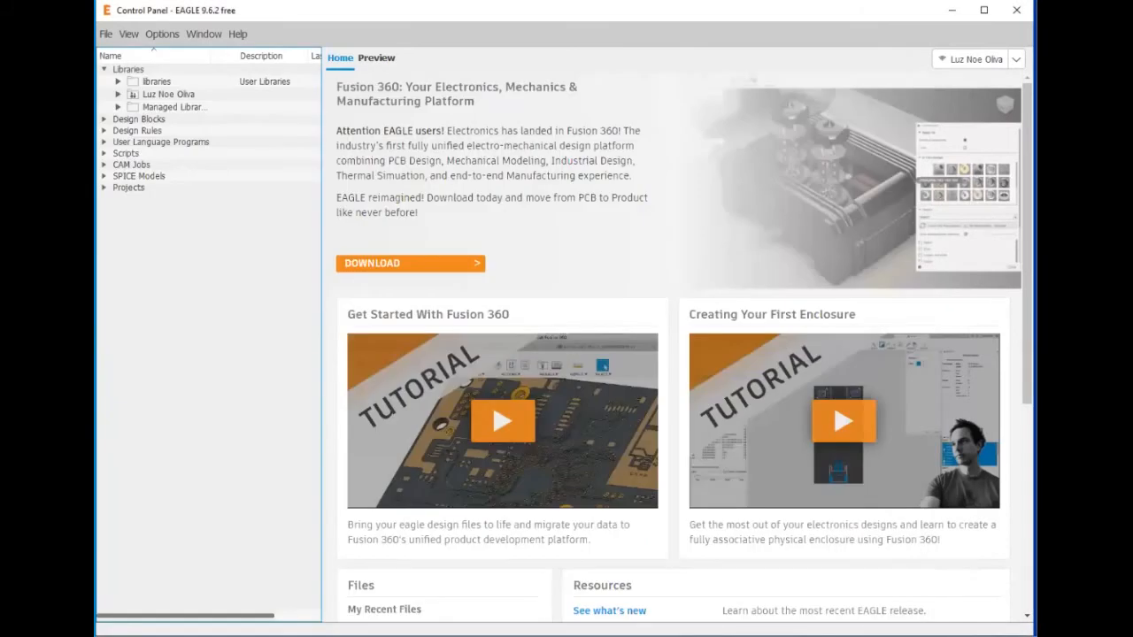
# - Return to the schematic and search the part library for LED
pyautogui.click(423, 591)
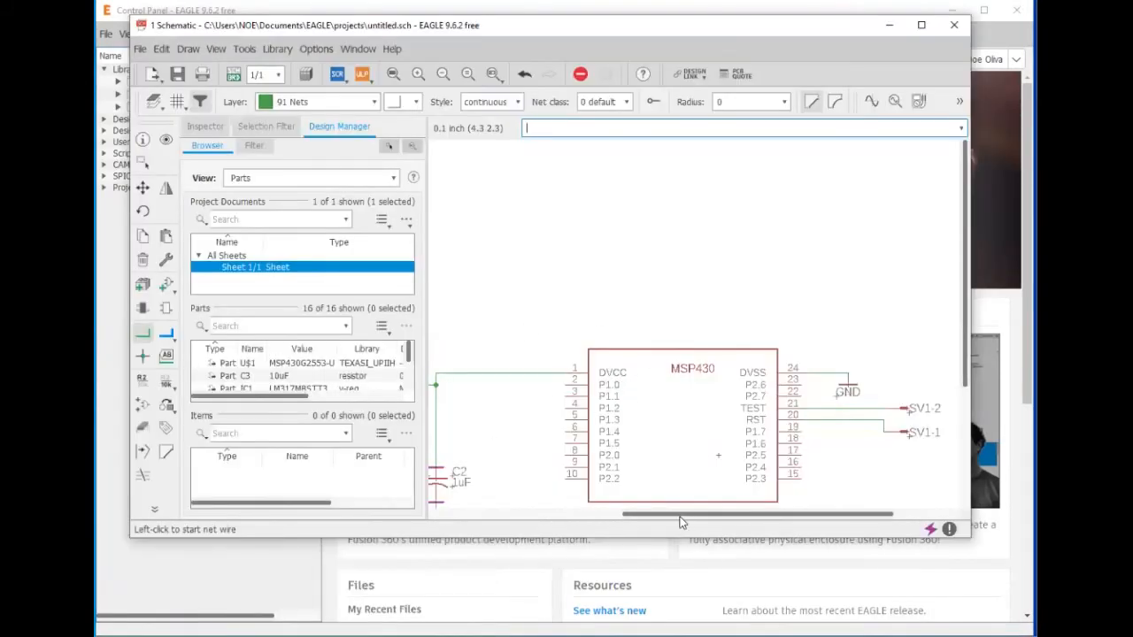
pyautogui.moveTo(681, 523); pyautogui.dragTo(603, 519)
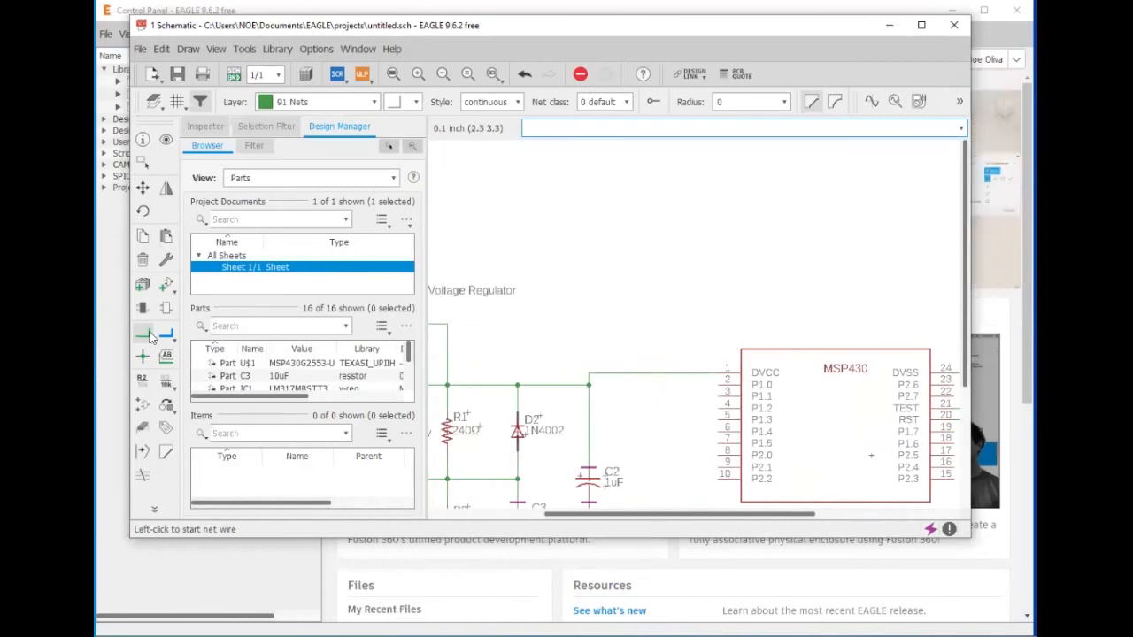
pyautogui.click(143, 284)
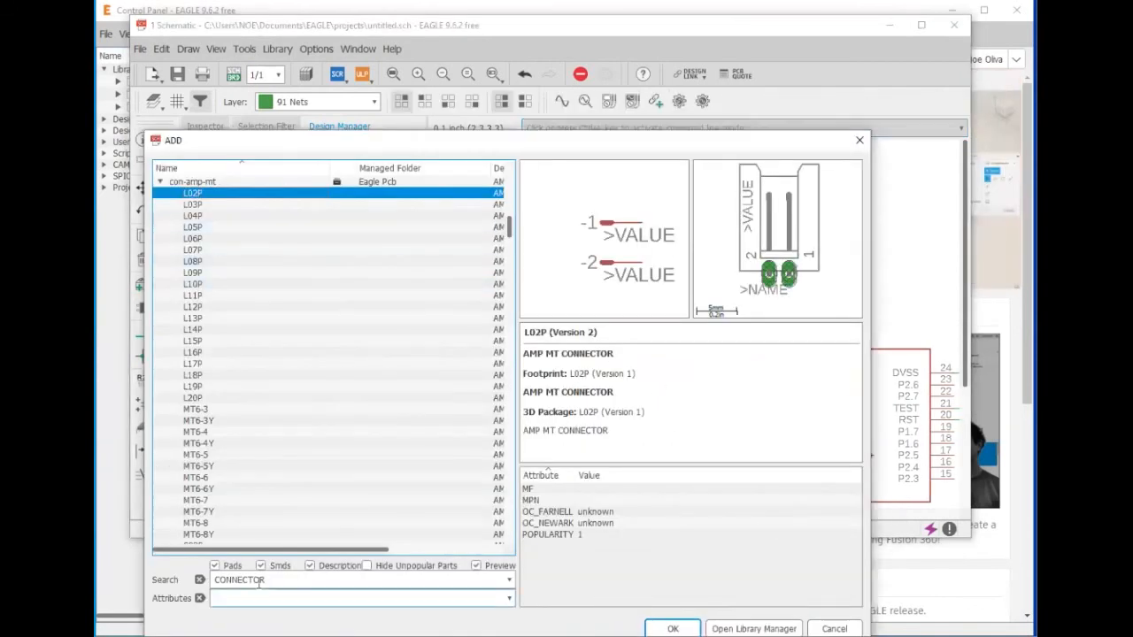
pyautogui.moveTo(266, 581); pyautogui.dragTo(174, 586)
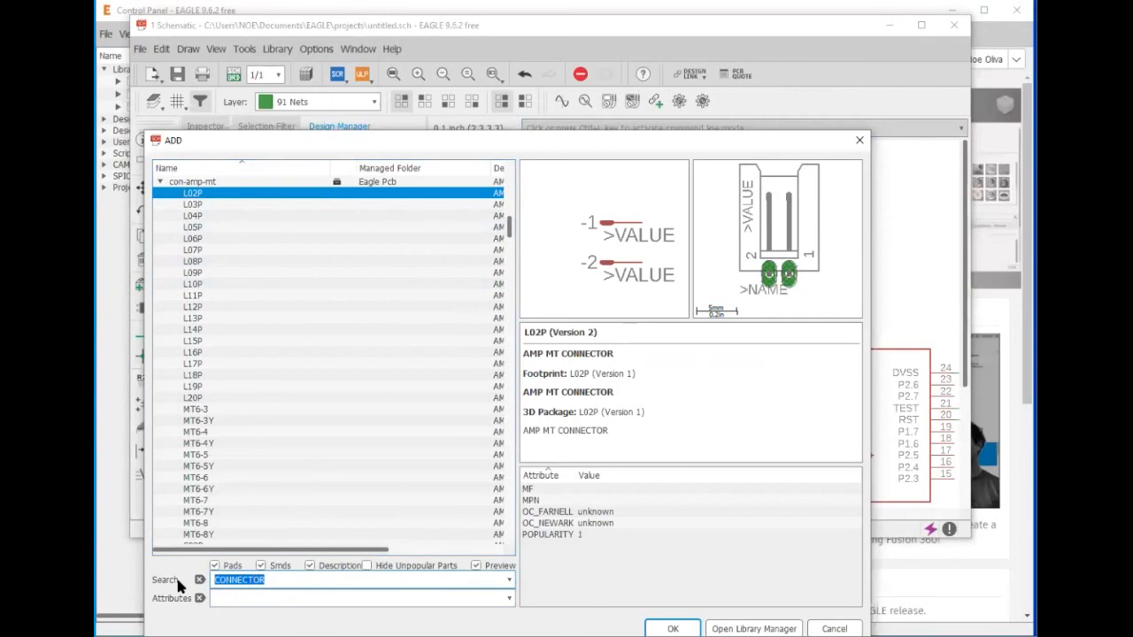
pyautogui.write('LED')
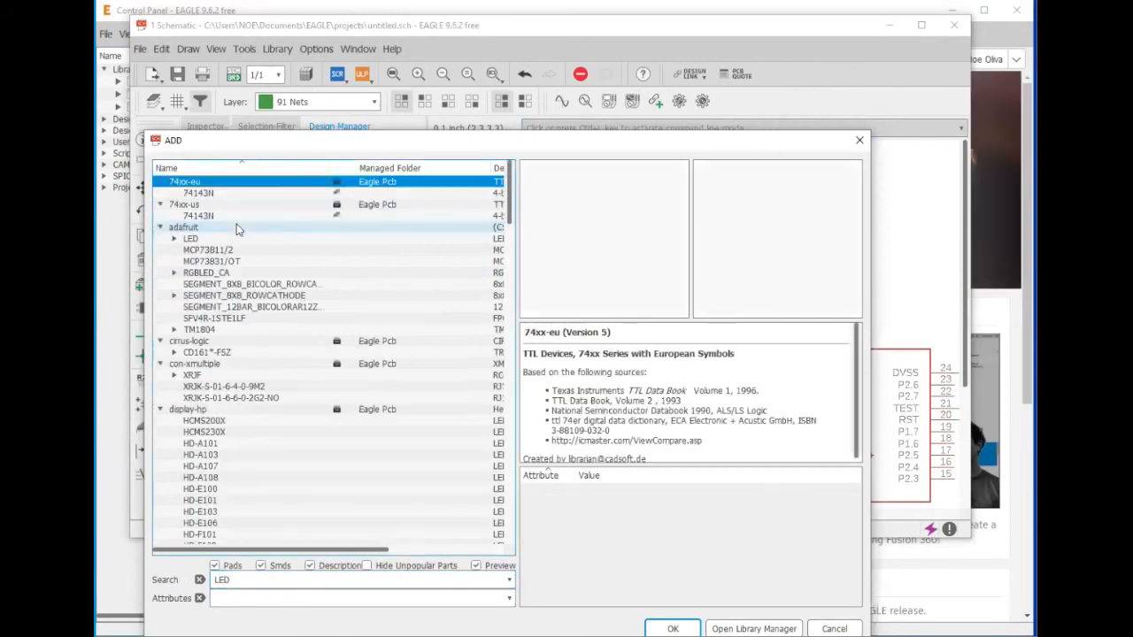
pyautogui.press('Return')
# - Browse the LED results down to the led library and expand its LED device to list the package variants
pyautogui.click(223, 432)
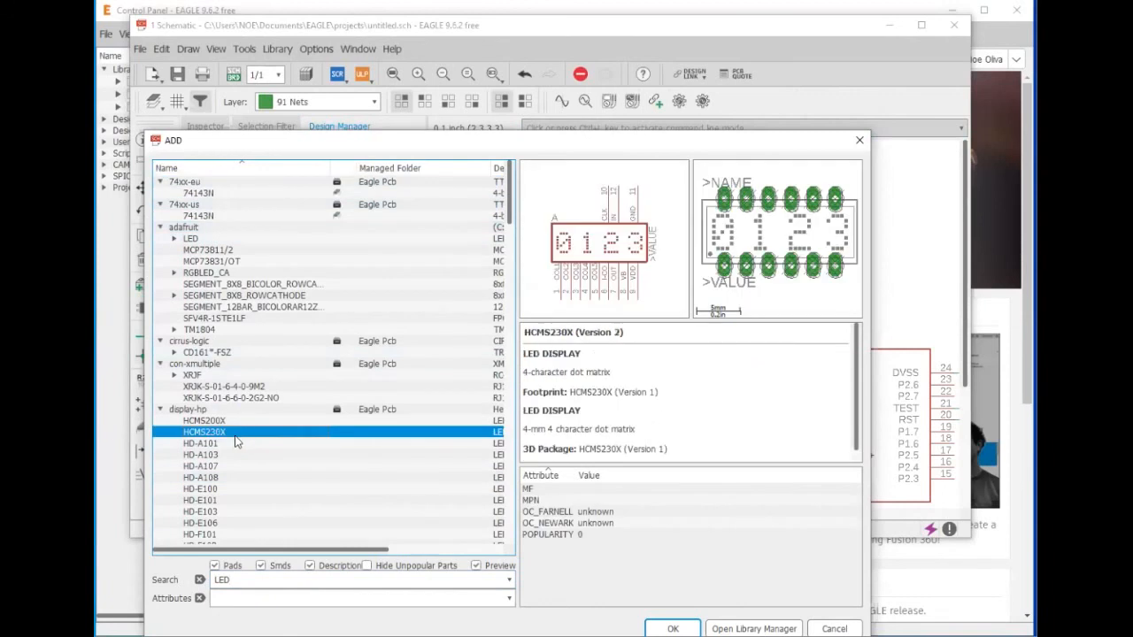
pyautogui.click(229, 490)
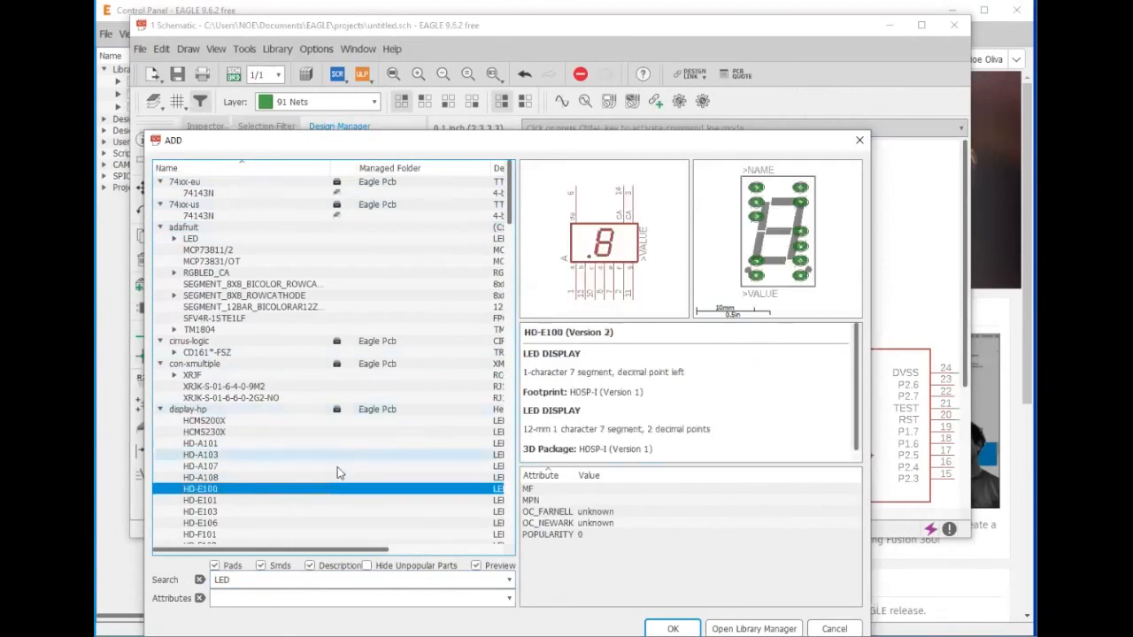
pyautogui.scroll(-9, 312, 472)
pyautogui.scroll(-9, 312, 466)
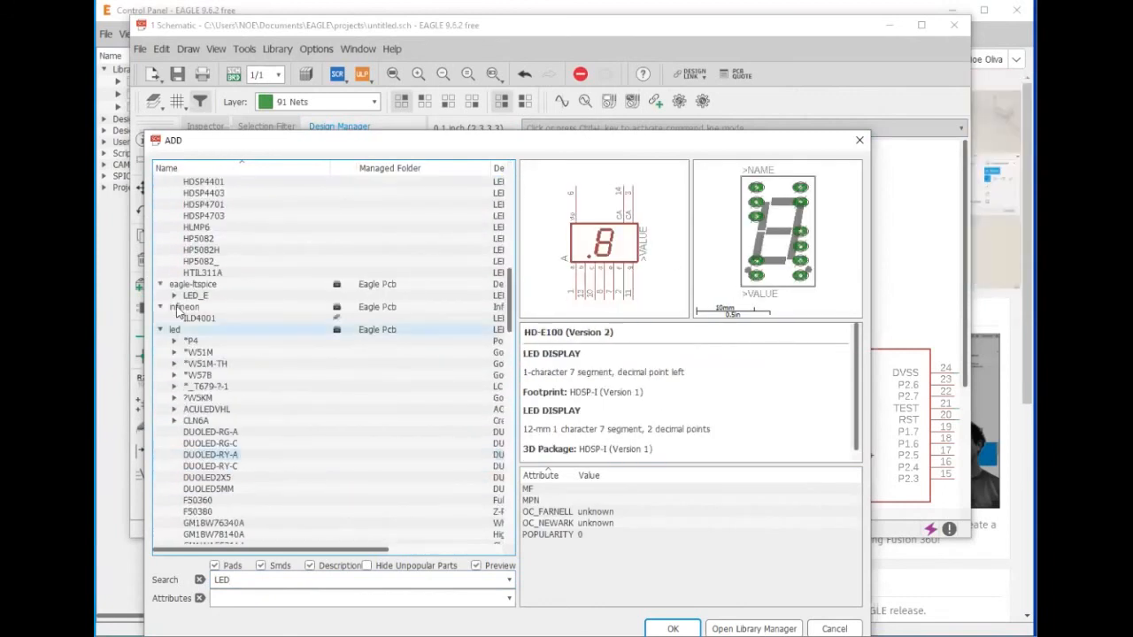
pyautogui.scroll(-6, 219, 376)
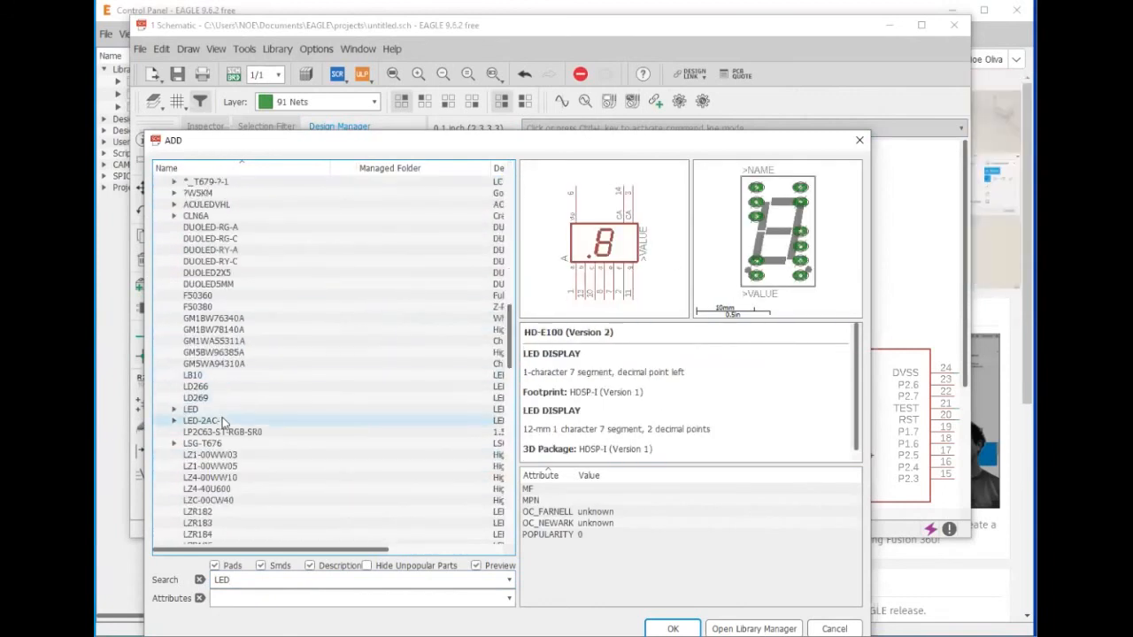
pyautogui.click(175, 412)
pyautogui.click(175, 410)
# - Choose the LEDCHIP-LED0805 variant of the LED device for placement
pyautogui.click(237, 205)
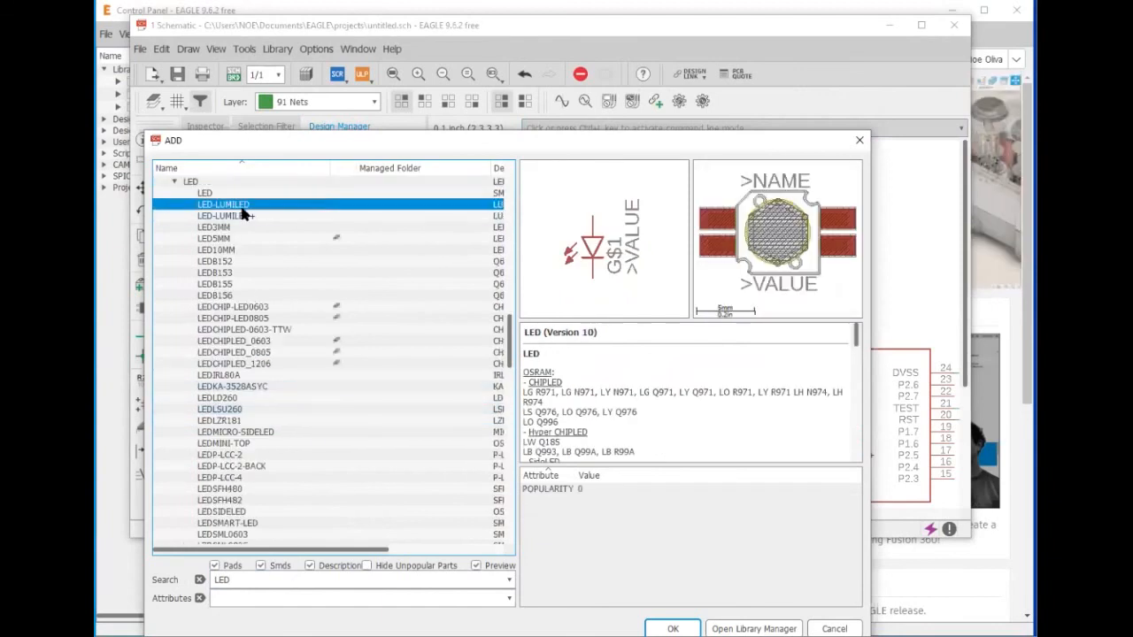
pyautogui.press('Down')
pyautogui.press('Down')
pyautogui.press('Down')
pyautogui.press('Down')
pyautogui.press('Down')
pyautogui.press('Down')
pyautogui.press('Down')
pyautogui.press('Down')
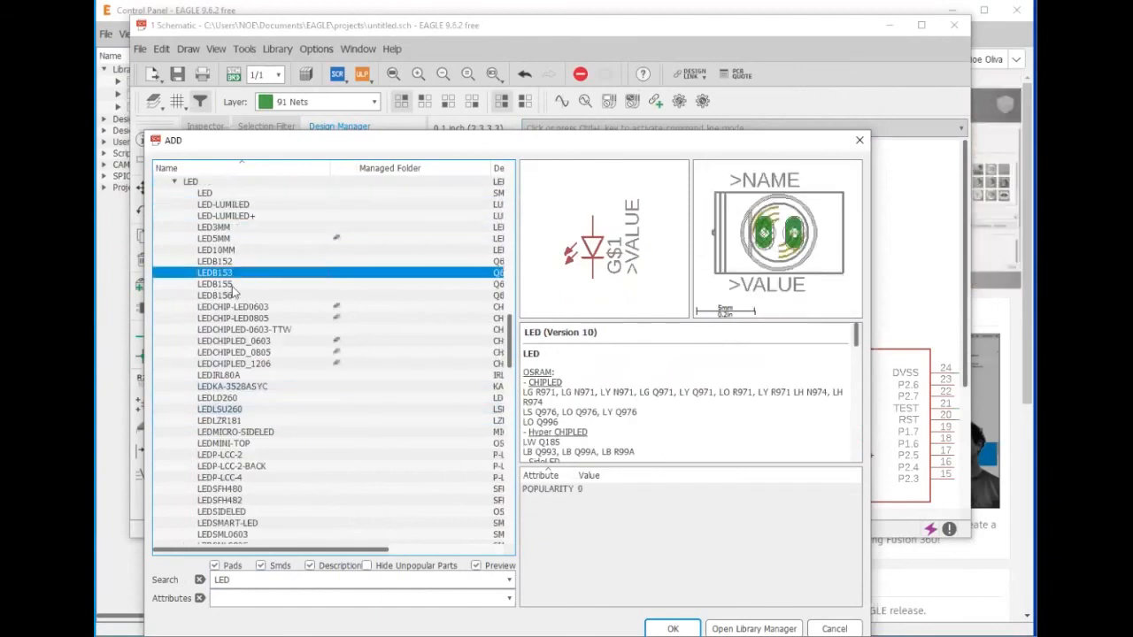
pyautogui.click(237, 317)
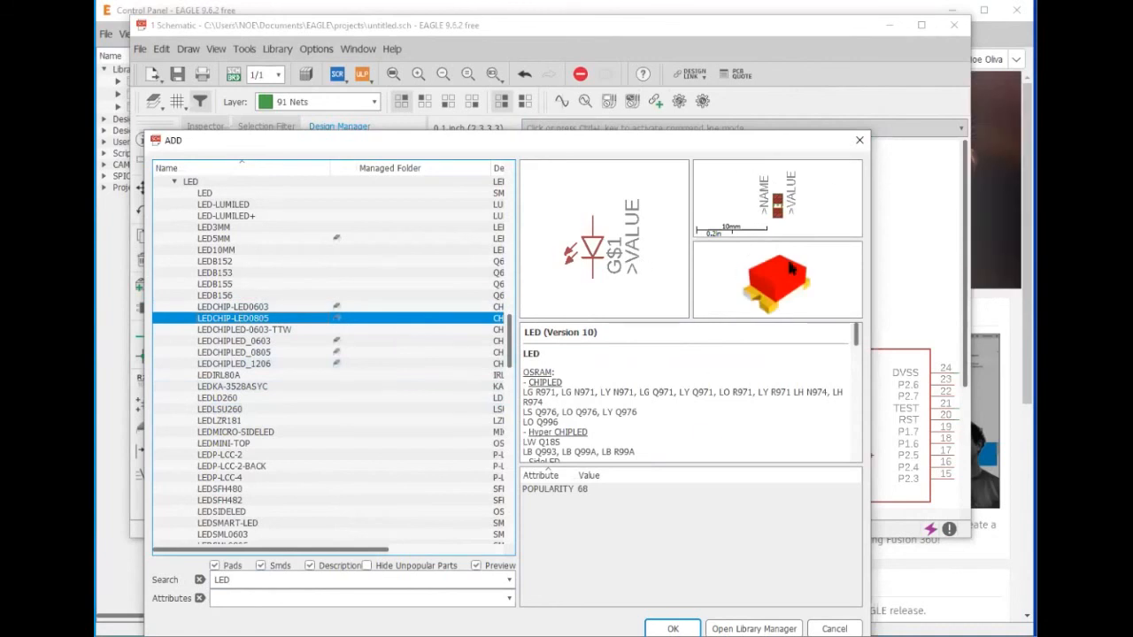
pyautogui.click(672, 628)
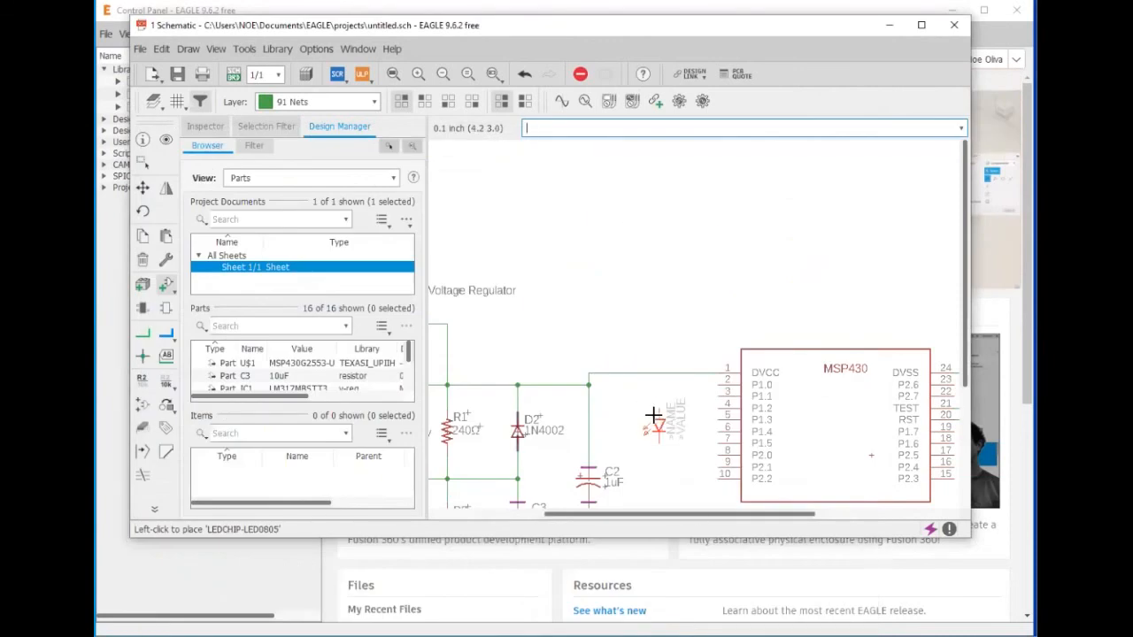
# - Place two horizontal LEDs one above the other between C2 and the MSP430, with cathodes facing away from the chip
pyautogui.rightClick(660, 407)
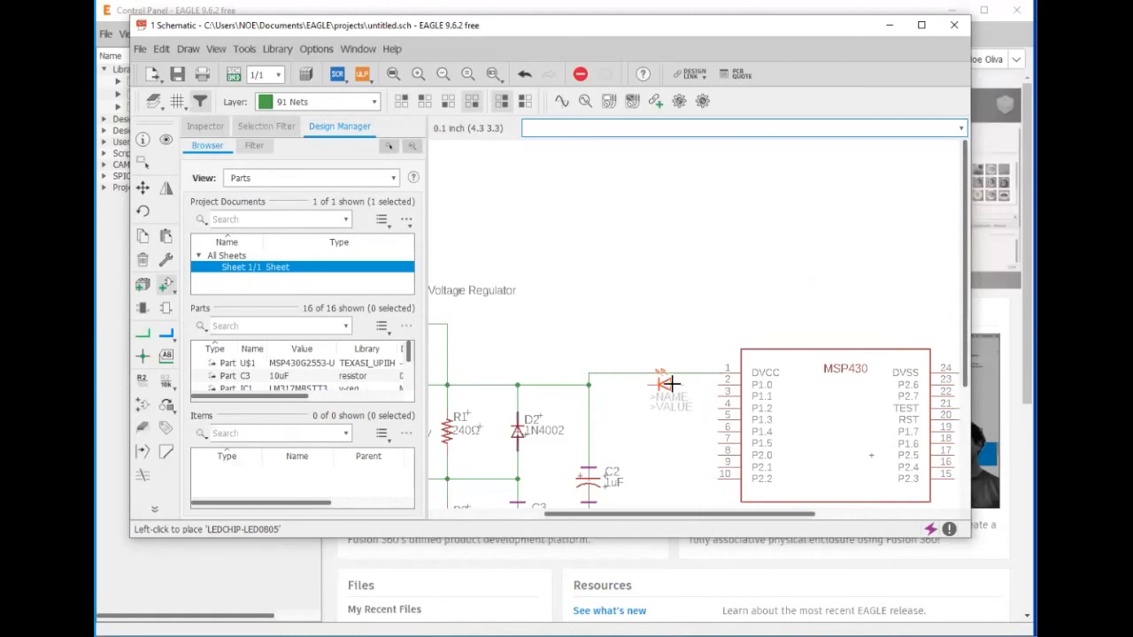
pyautogui.click(669, 382)
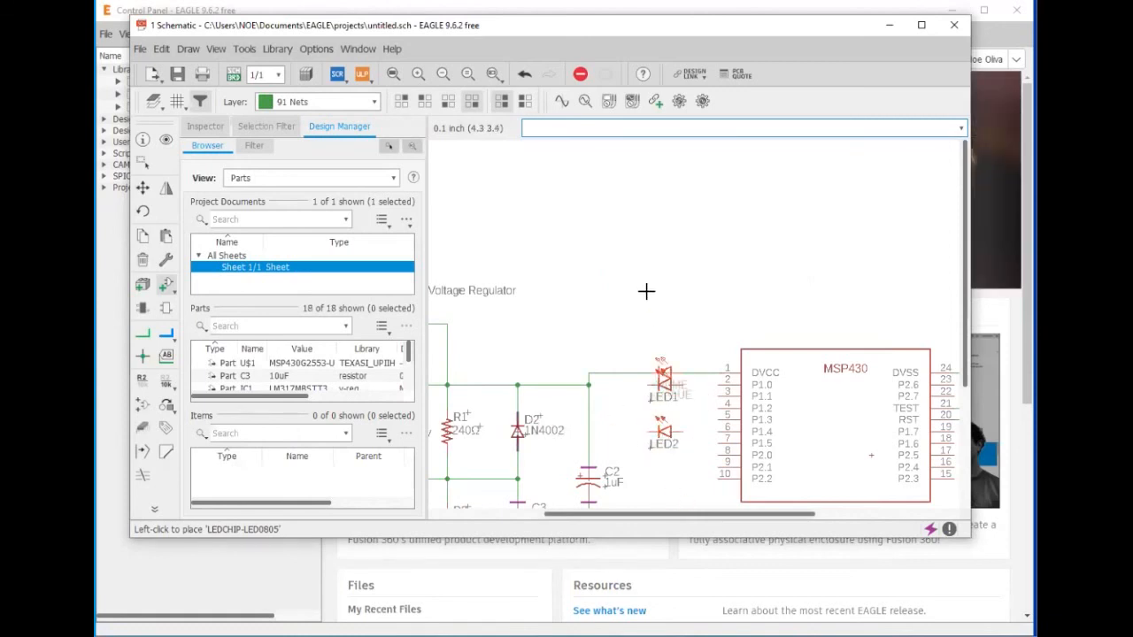
pyautogui.press('Escape')
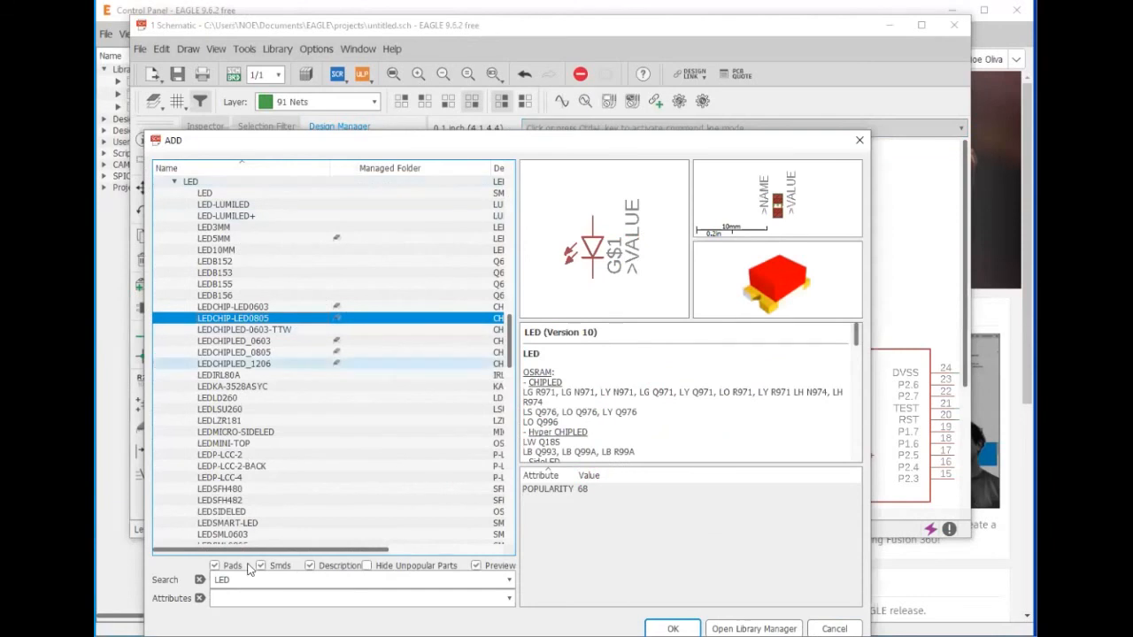
# - Search the part library for RESISTOR and choose the R-US_M0805 variant from the adafruit library
pyautogui.moveTo(240, 581); pyautogui.dragTo(152, 568)
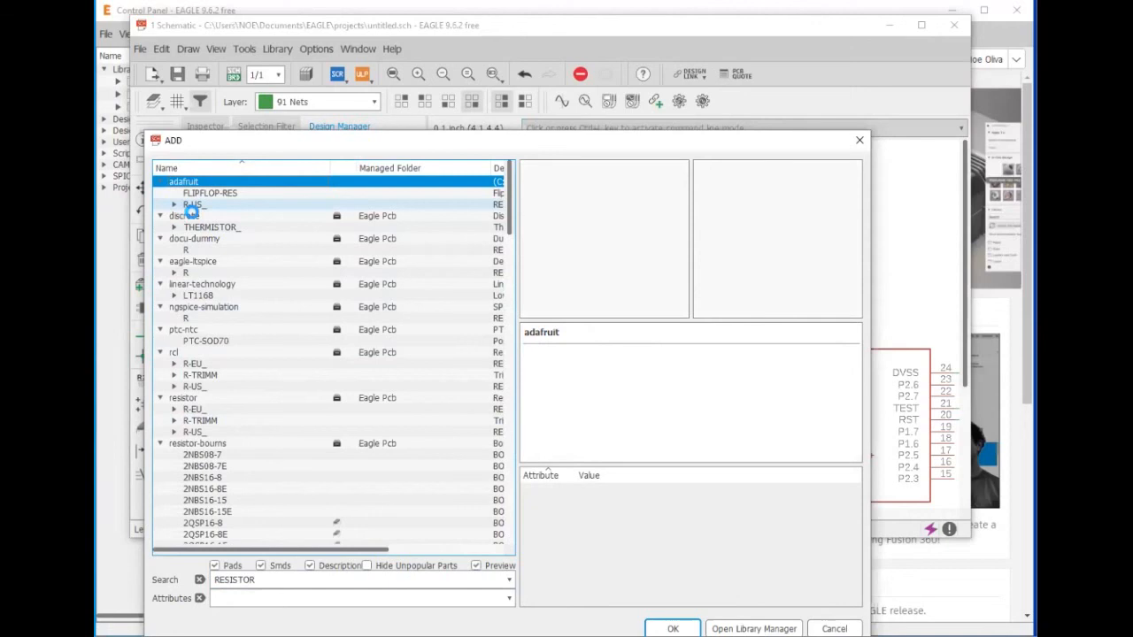
pyautogui.doubleClick(187, 205)
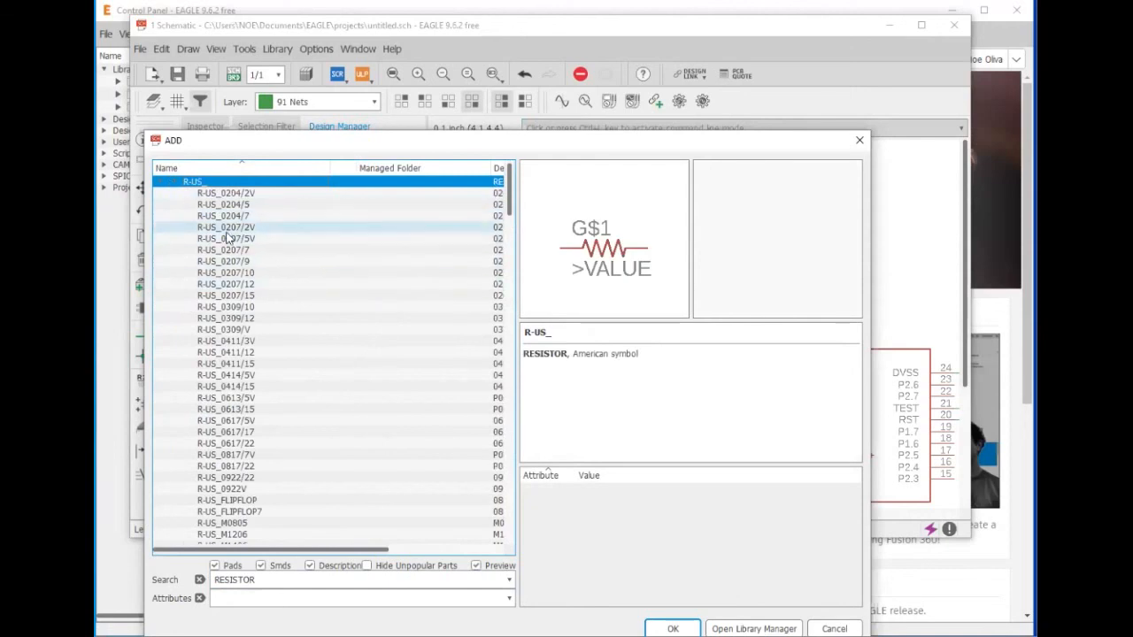
pyautogui.scroll(-3, 263, 495)
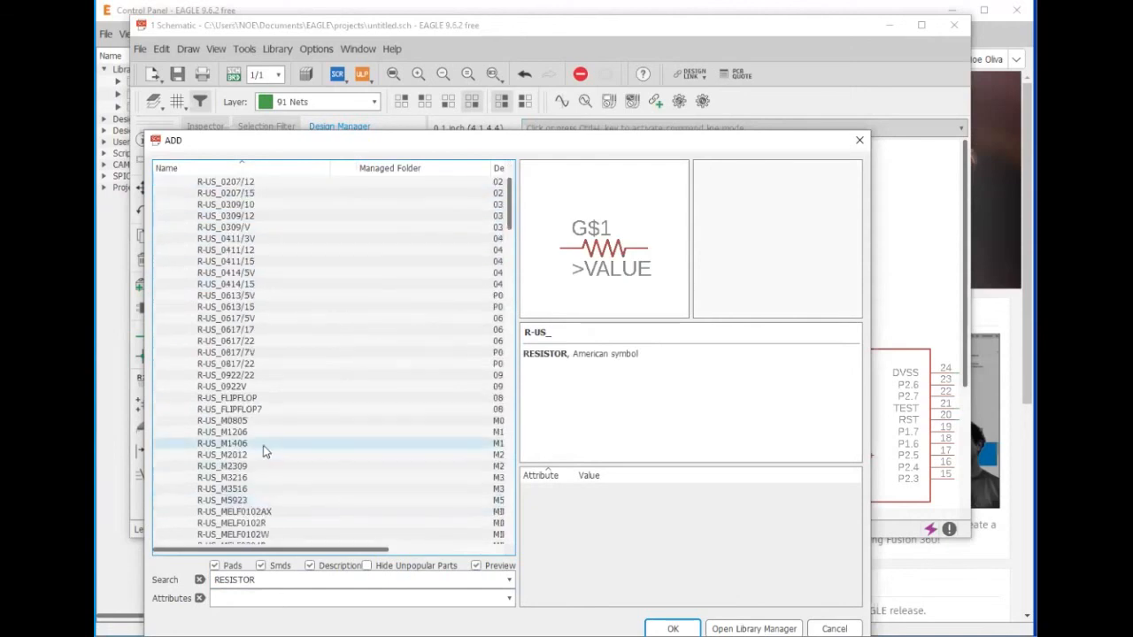
pyautogui.click(250, 422)
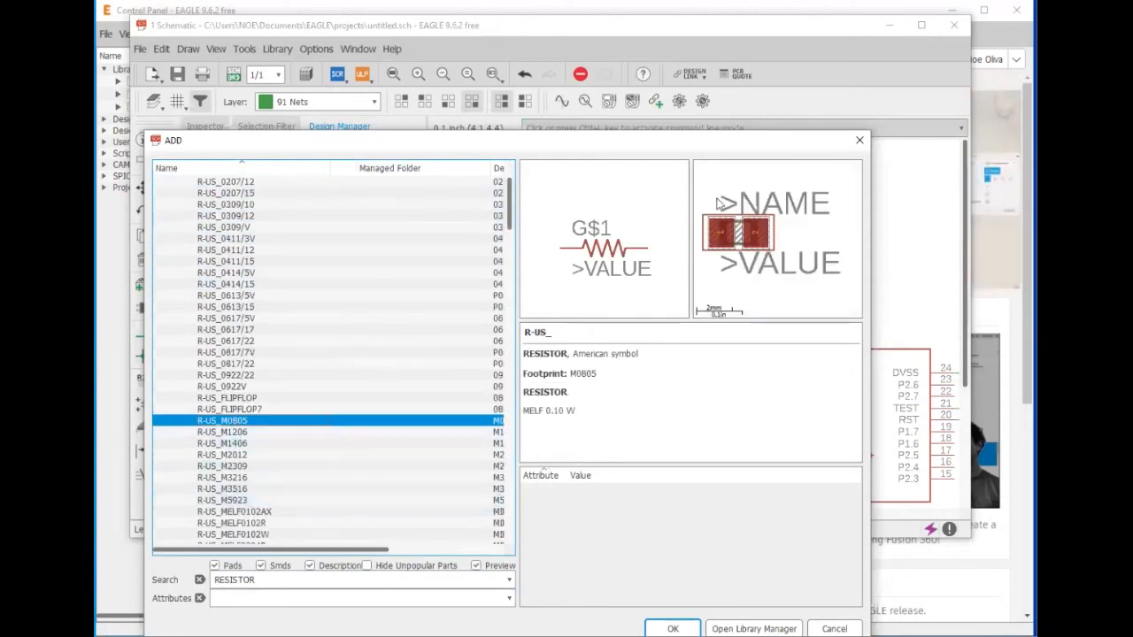
pyautogui.click(671, 625)
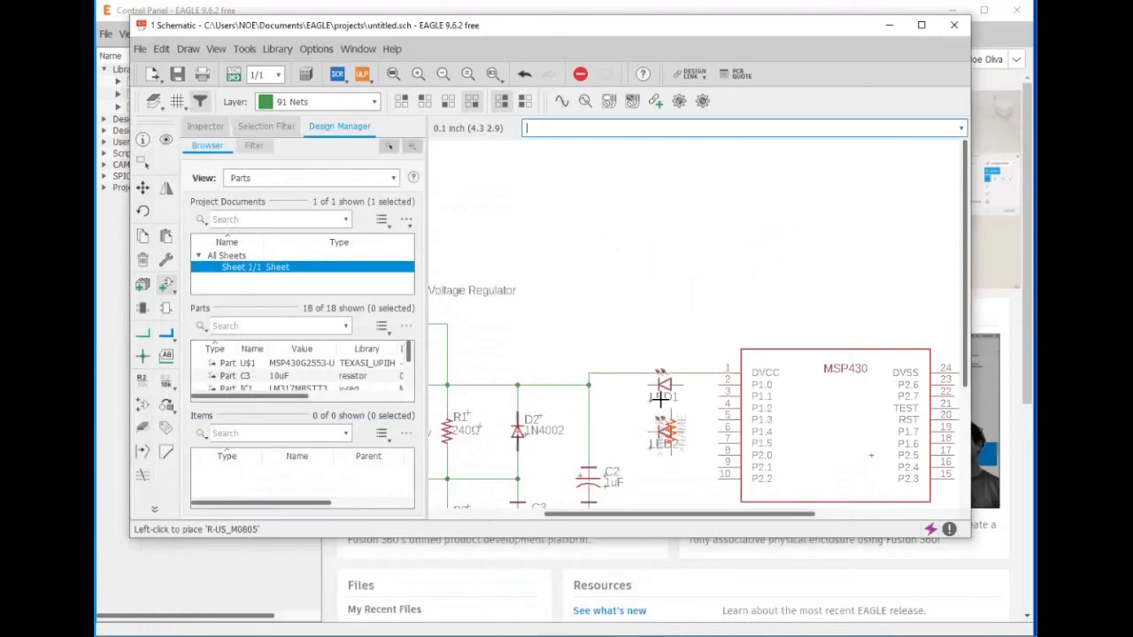
# - Place two vertical R-US_M0805 resistors, one below and beside LED1 and the other below and beside LED2
pyautogui.rightClick(625, 423)
pyautogui.click(650, 479)
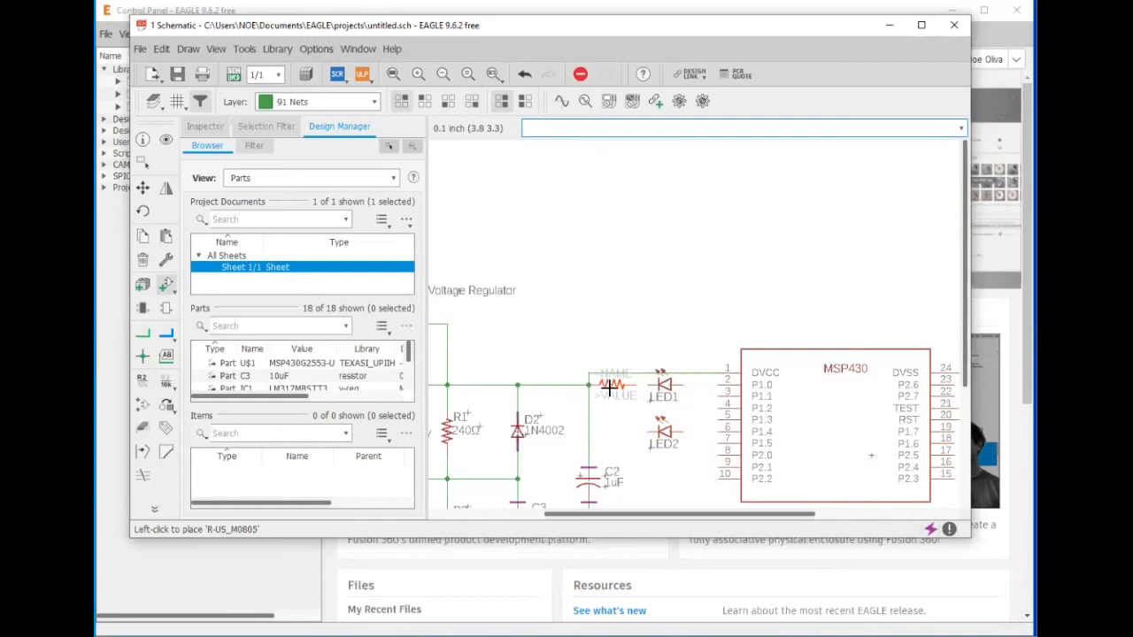
pyautogui.rightClick(619, 350)
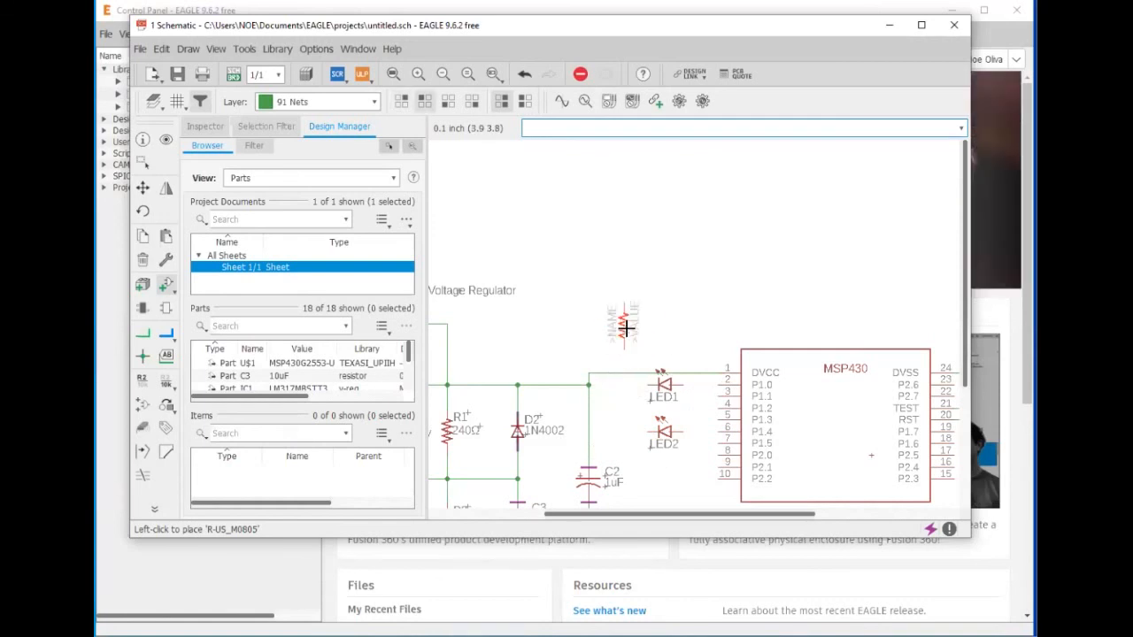
pyautogui.click(610, 416)
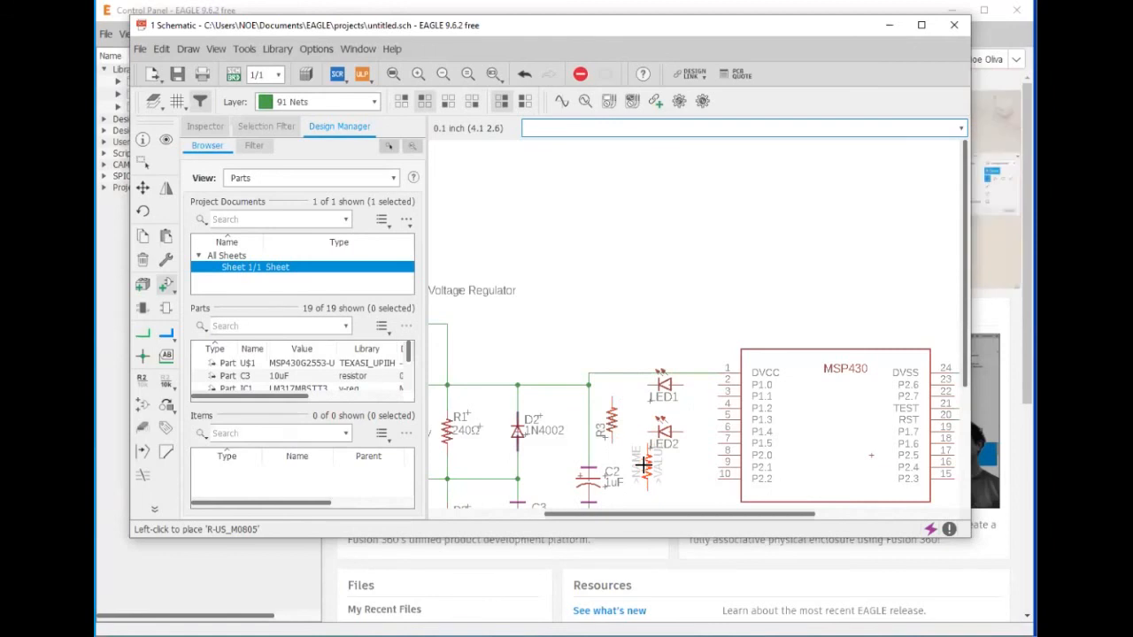
pyautogui.press('Escape')
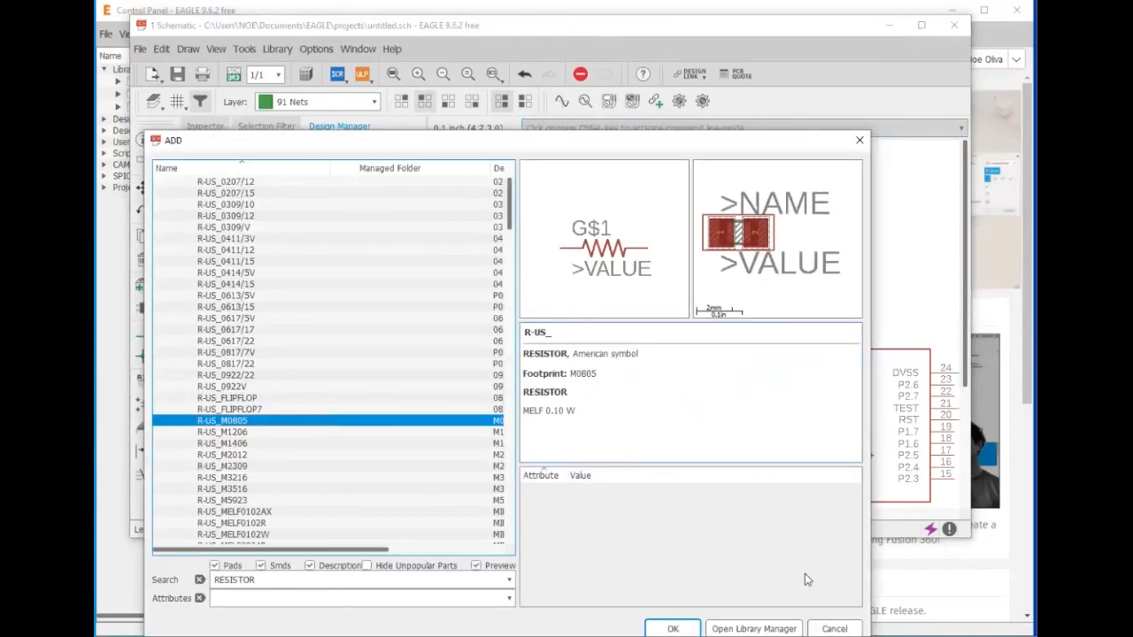
pyautogui.click(836, 625)
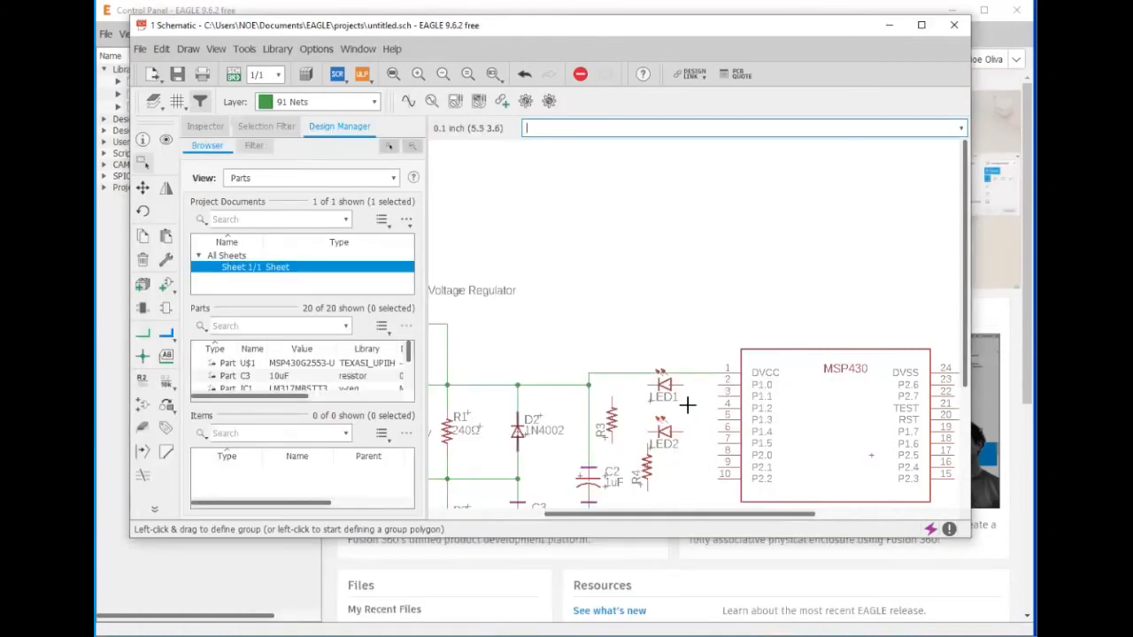
# - Wire the upper end of R3 to LED1's cathode and LED1's anode to the MSP430's P1.0 pin (2)
pyautogui.scroll(3, 687, 406)
pyautogui.click(142, 333)
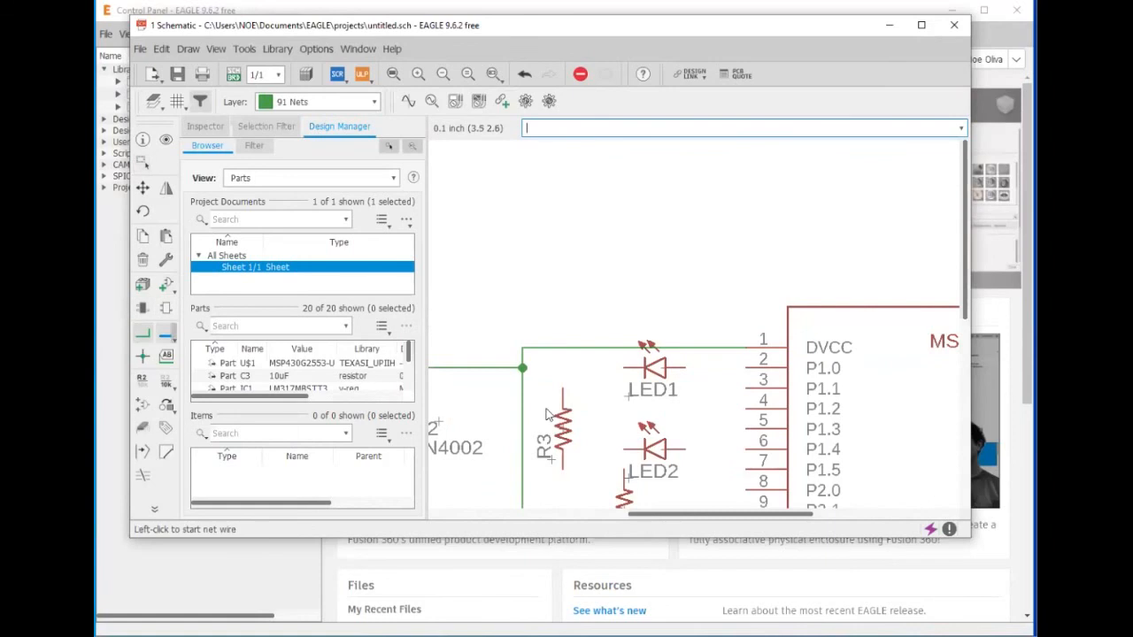
pyautogui.click(563, 387)
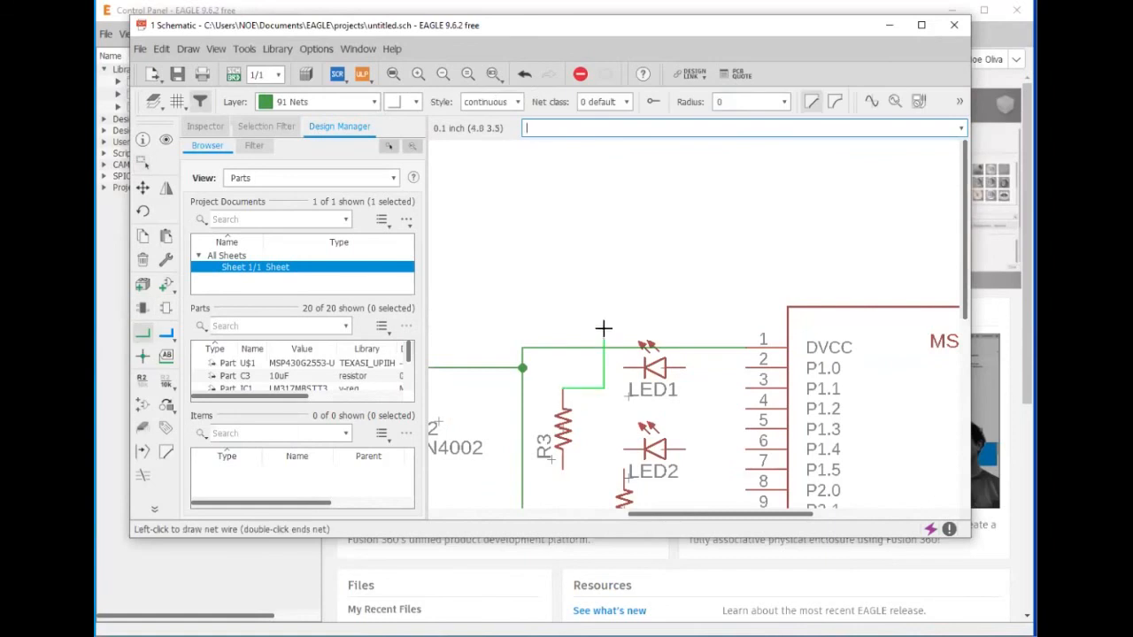
pyautogui.click(626, 376)
pyautogui.click(683, 365)
pyautogui.click(746, 365)
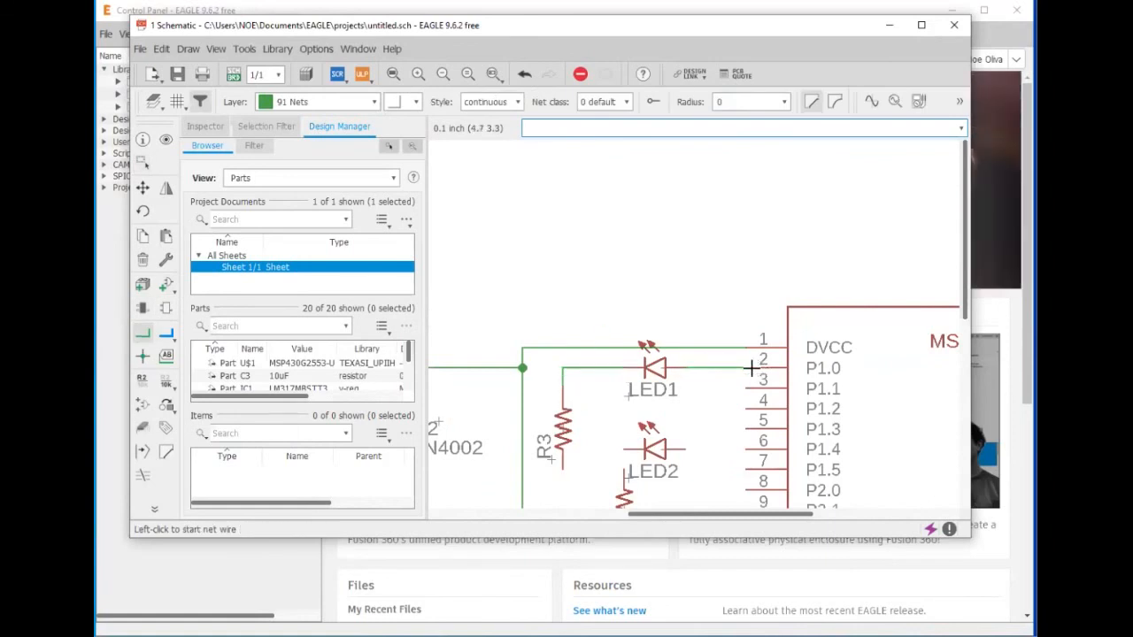
# - Wire the upper end of R4 to LED2's cathode and LED2's anode to the MSP430's P1.4 pin (6)
pyautogui.click(624, 450)
pyautogui.click(624, 487)
pyautogui.click(683, 450)
pyautogui.scroll(-4, 705, 466)
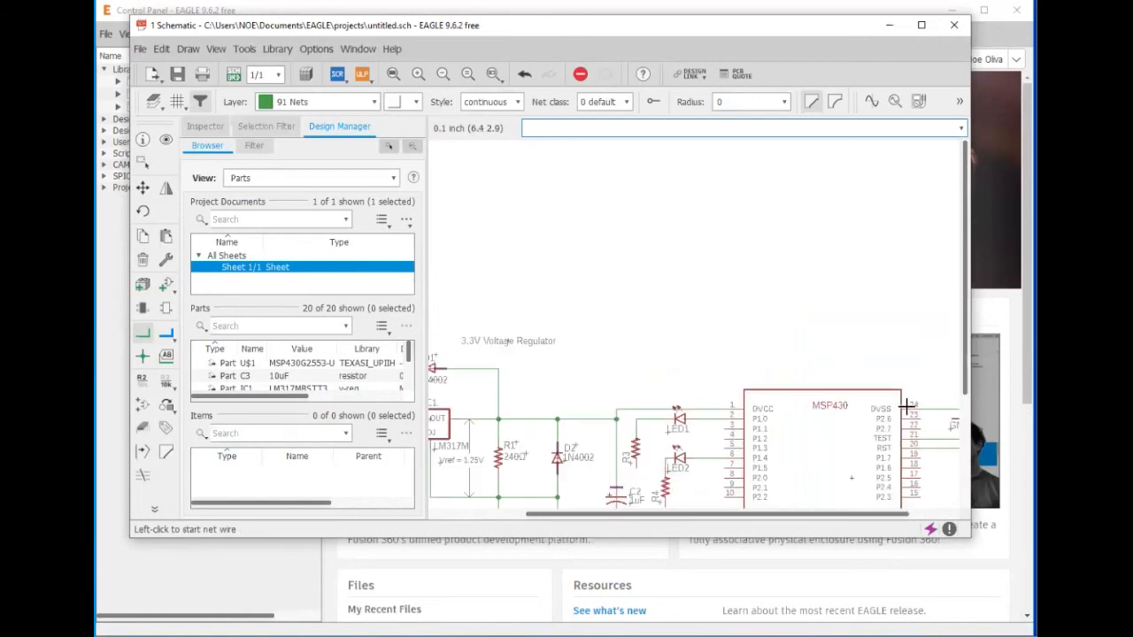
# - Wire R4's lower end to the ground line below C2 and place a copied GND symbol under R3
pyautogui.moveTo(966, 272); pyautogui.dragTo(969, 437)
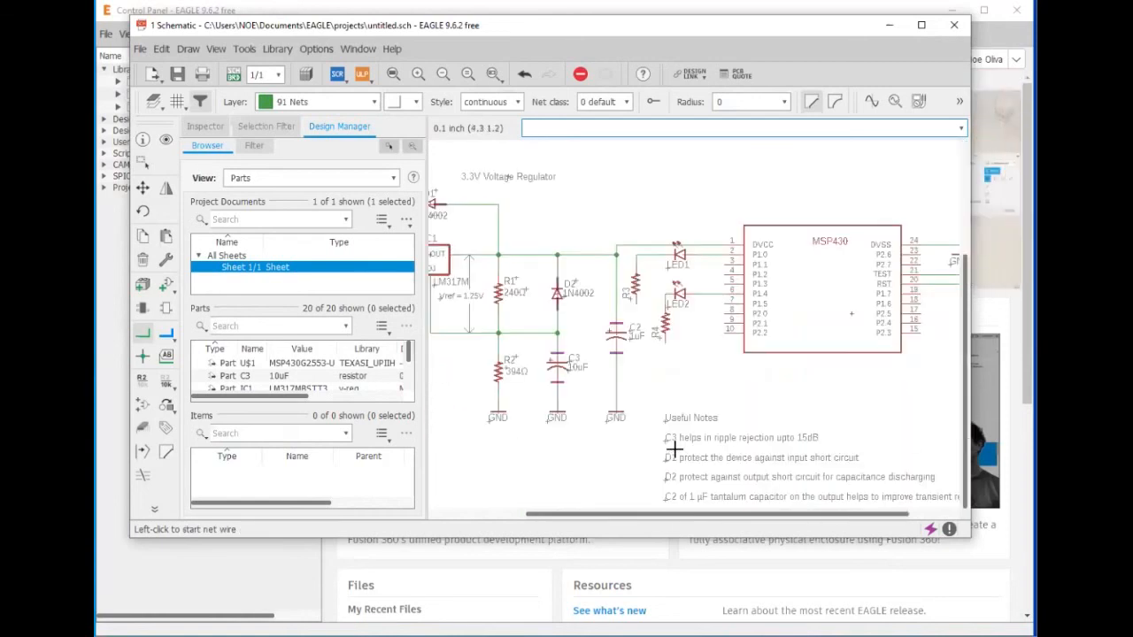
pyautogui.scroll(2, 654, 390)
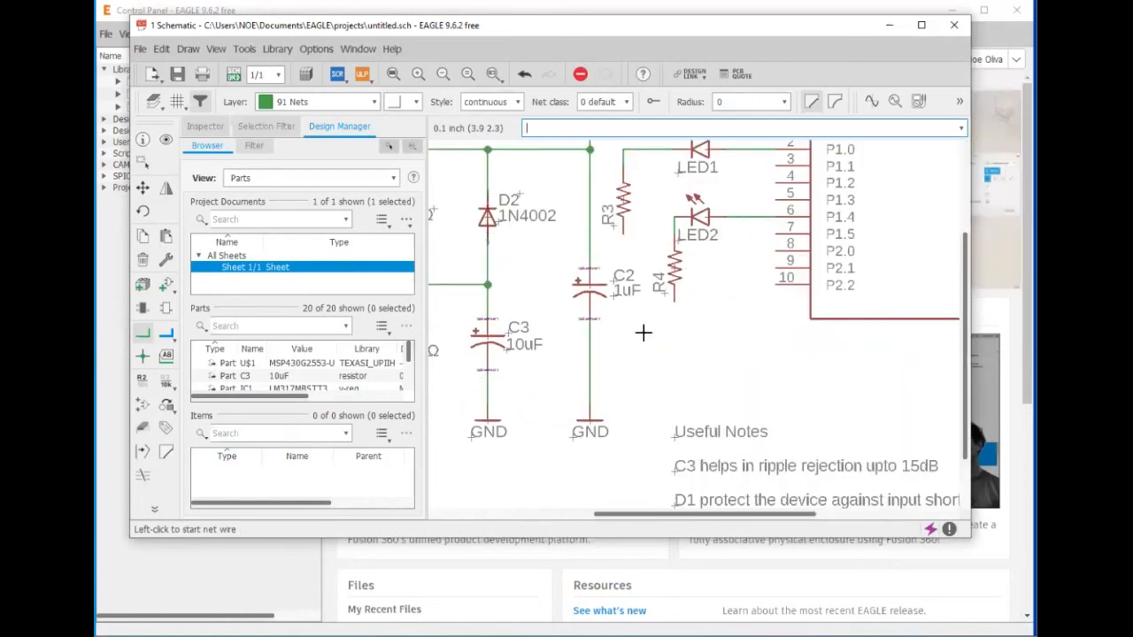
pyautogui.click(675, 306)
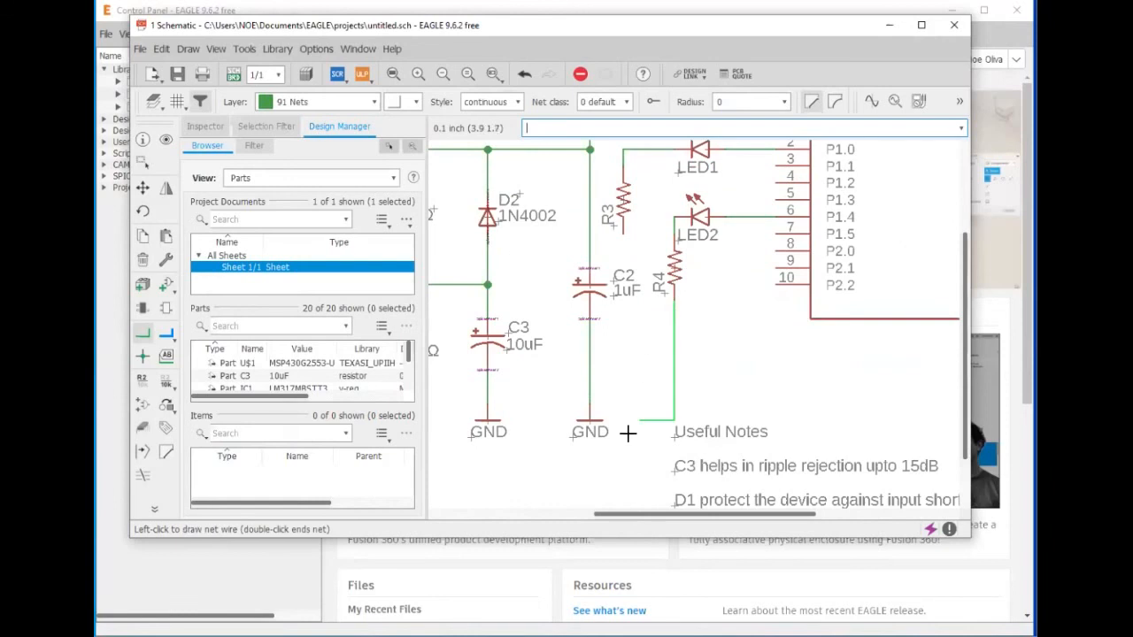
pyautogui.click(591, 384)
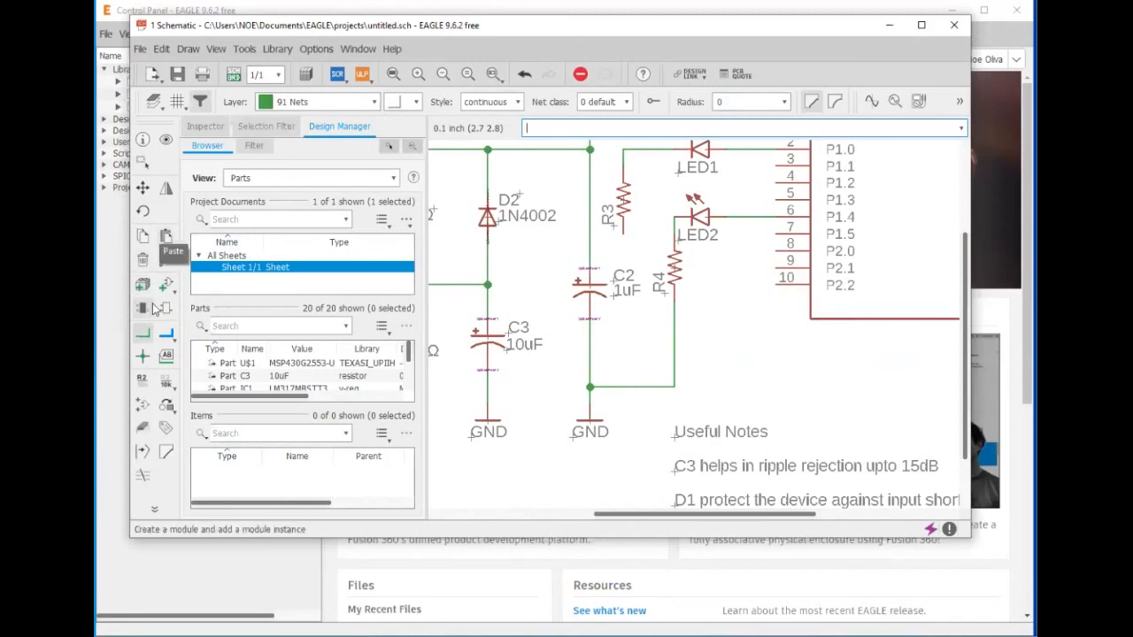
pyautogui.click(147, 239)
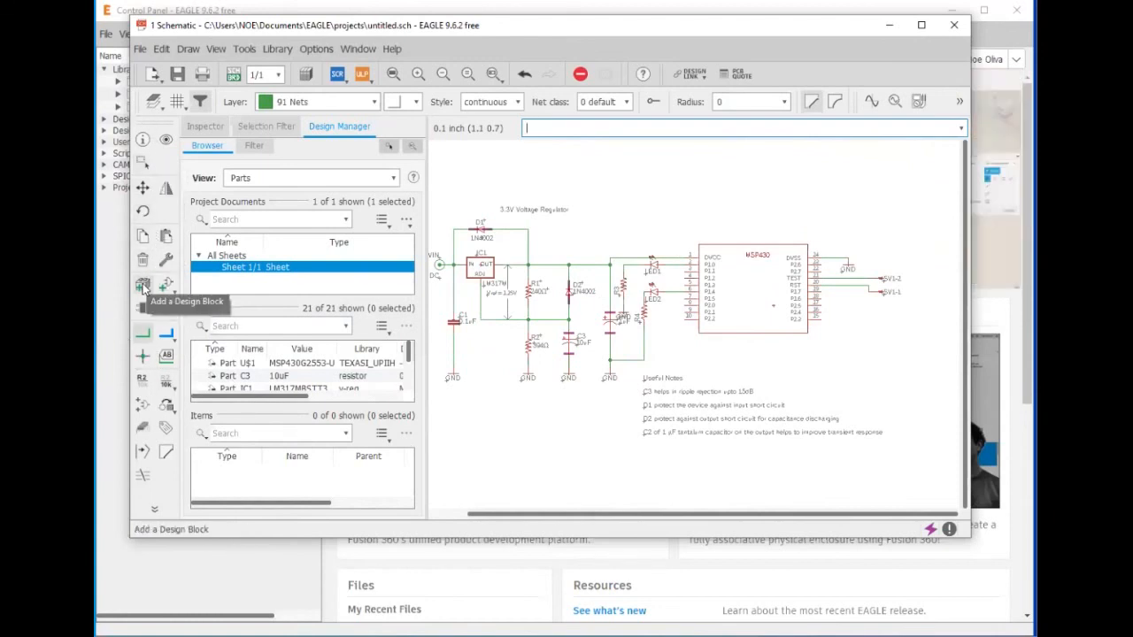
# - Search the part library for "push" and choose SWITCH_PUSHBUTTONEVQ-PE from the adafruit library for placement
pyautogui.click(144, 285)
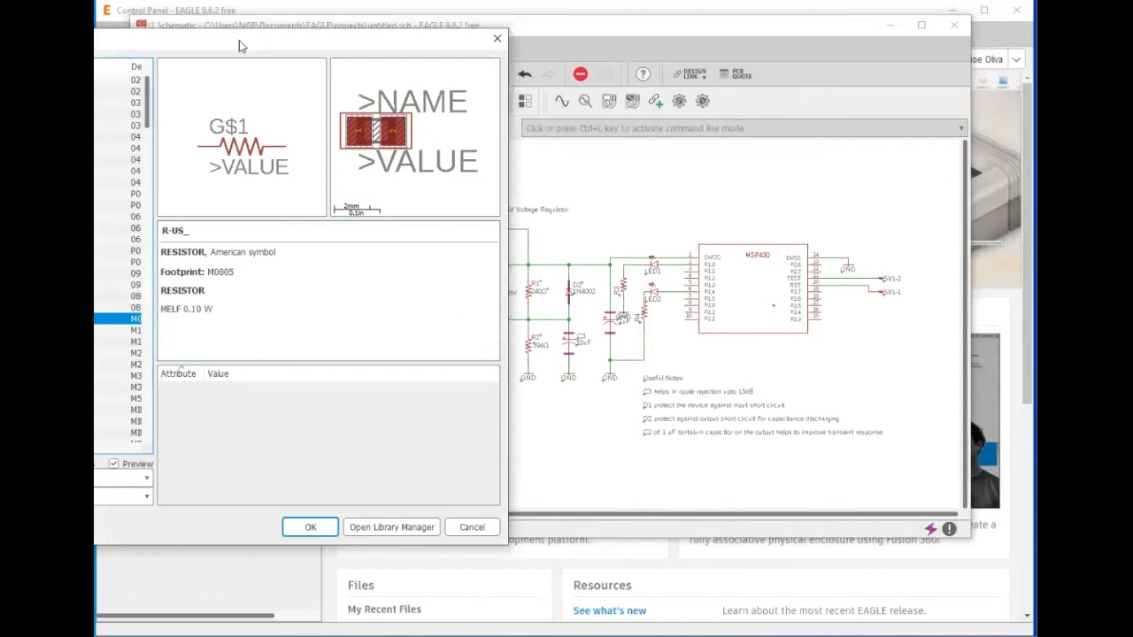
pyautogui.moveTo(297, 47); pyautogui.dragTo(771, 39)
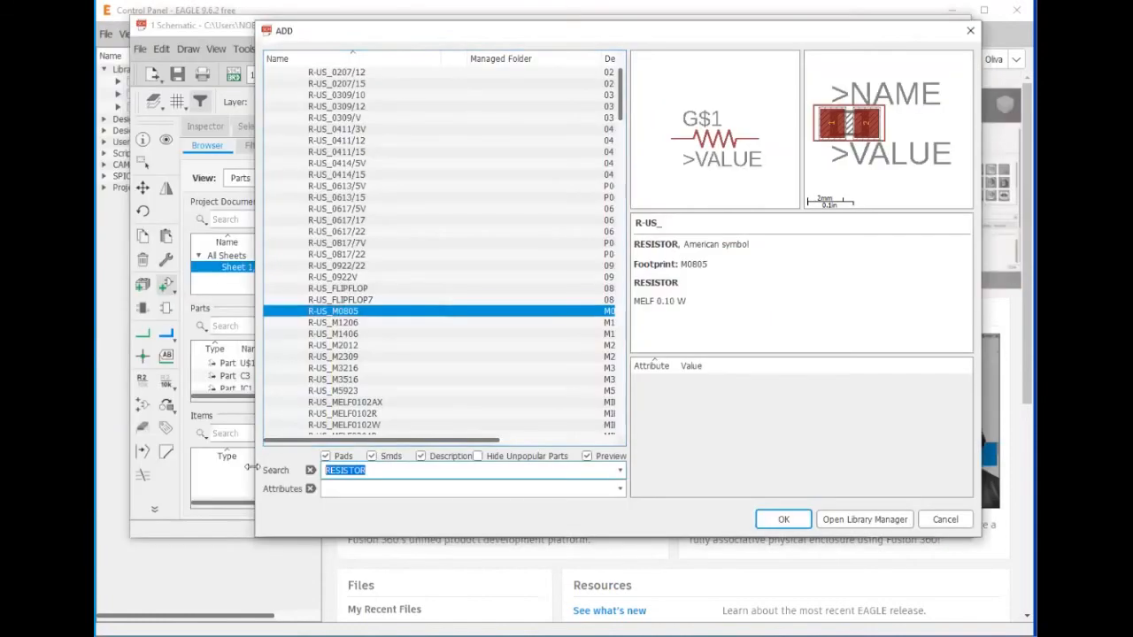
pyautogui.write('push')
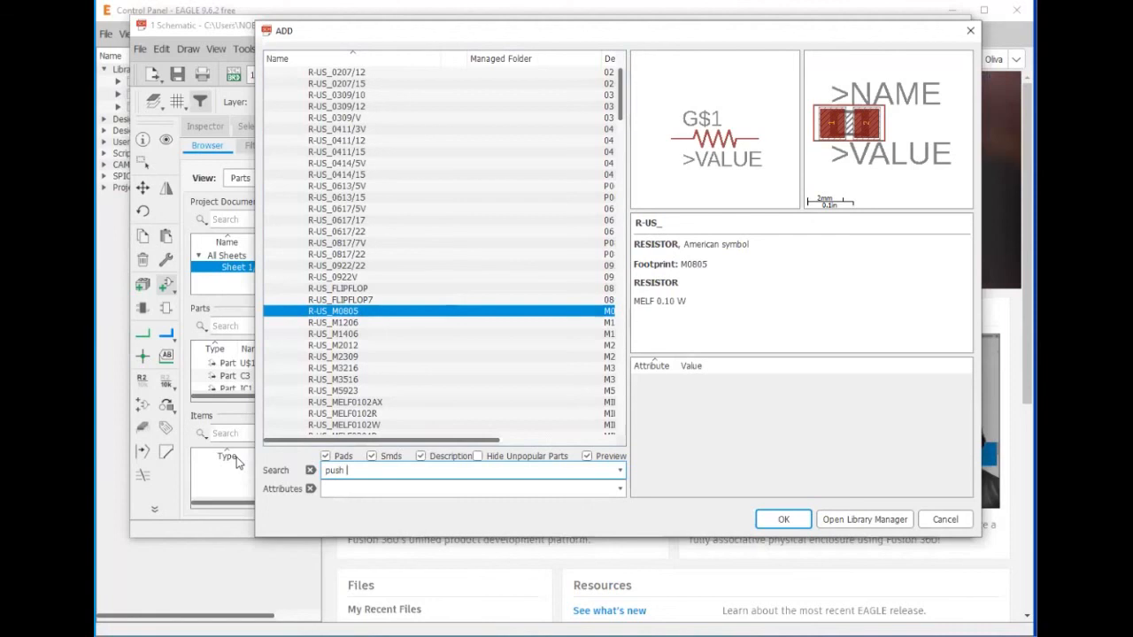
pyautogui.press('Return')
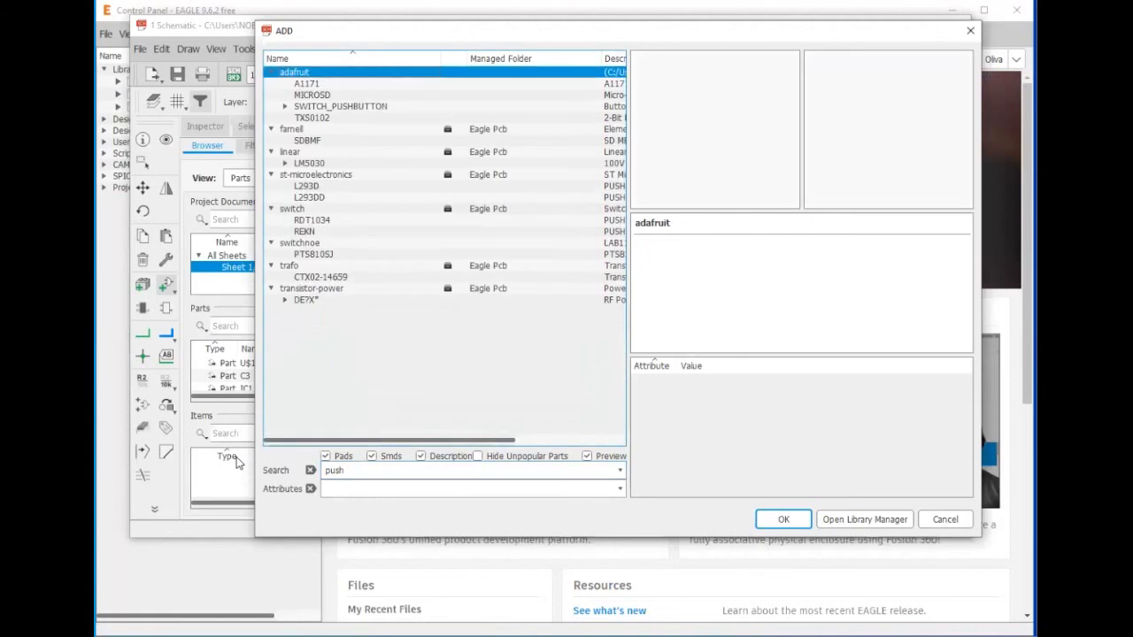
pyautogui.click(292, 108)
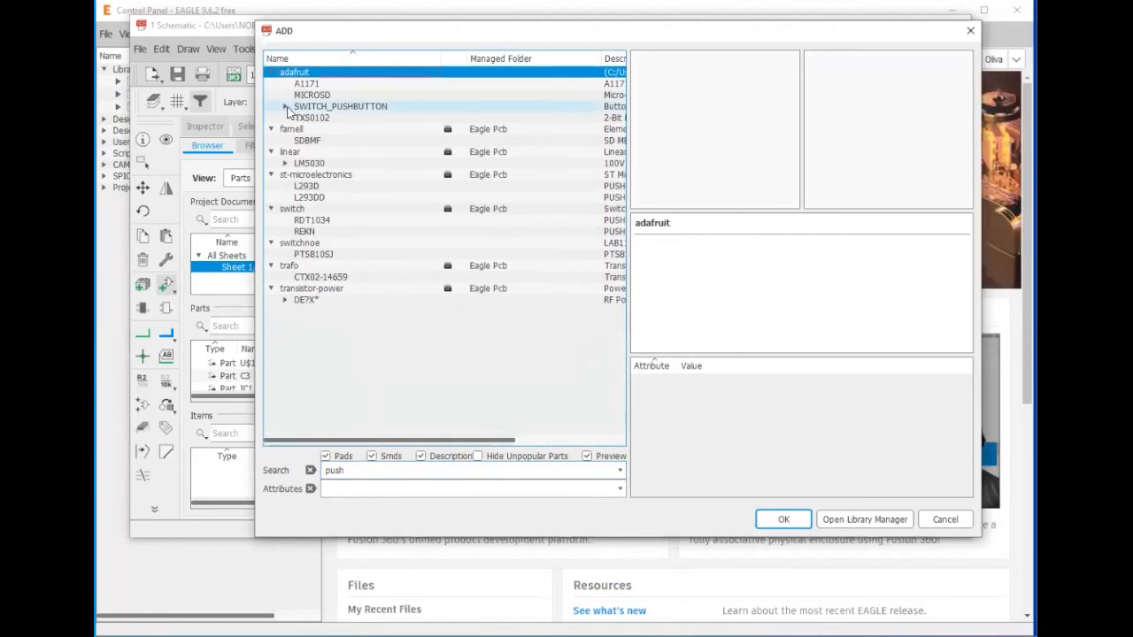
pyautogui.click(284, 107)
pyautogui.click(340, 117)
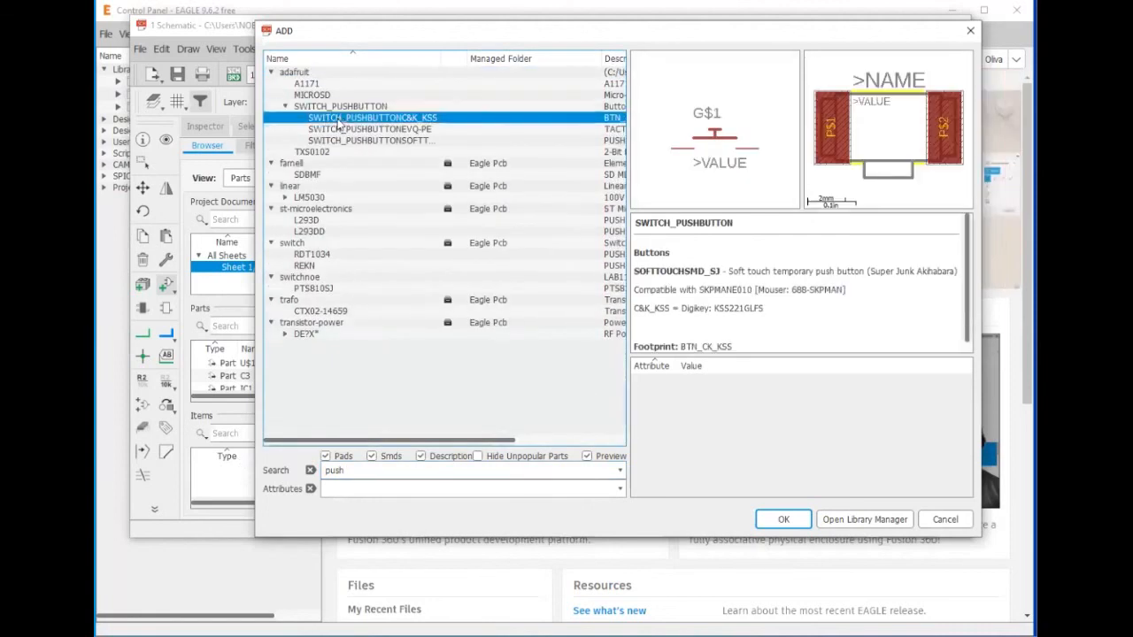
pyautogui.click(340, 129)
pyautogui.click(349, 141)
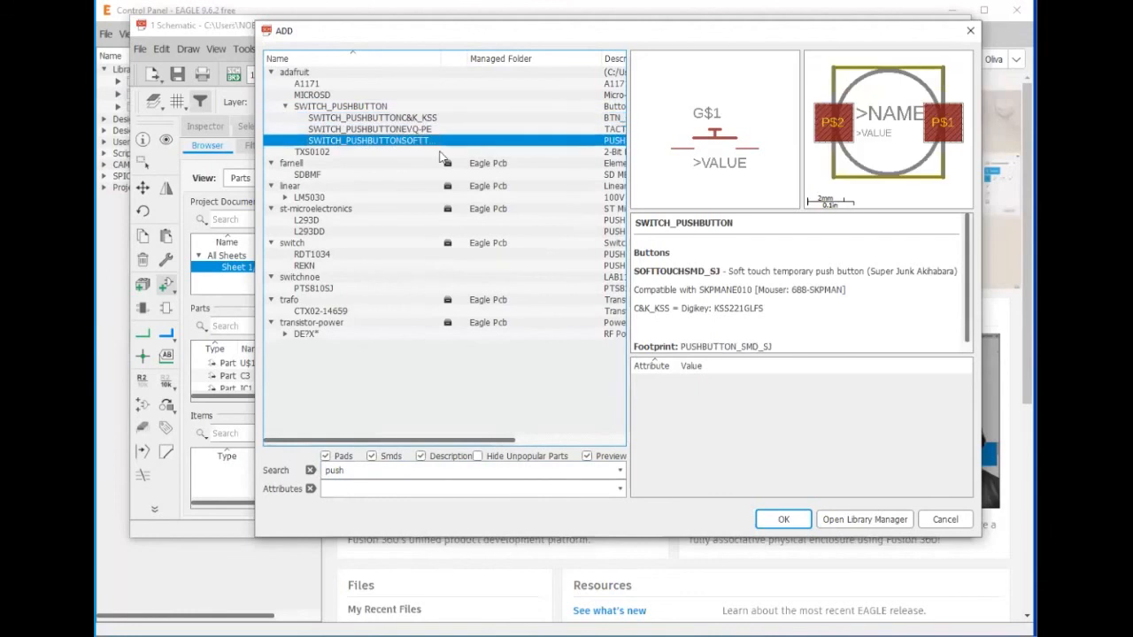
pyautogui.click(343, 129)
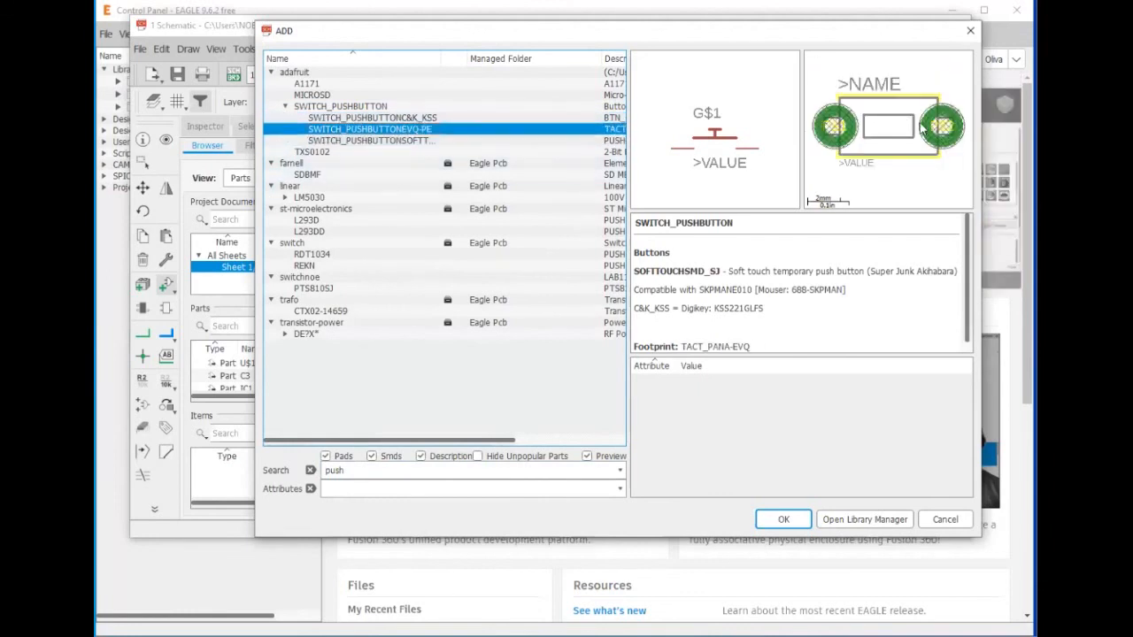
pyautogui.click(793, 520)
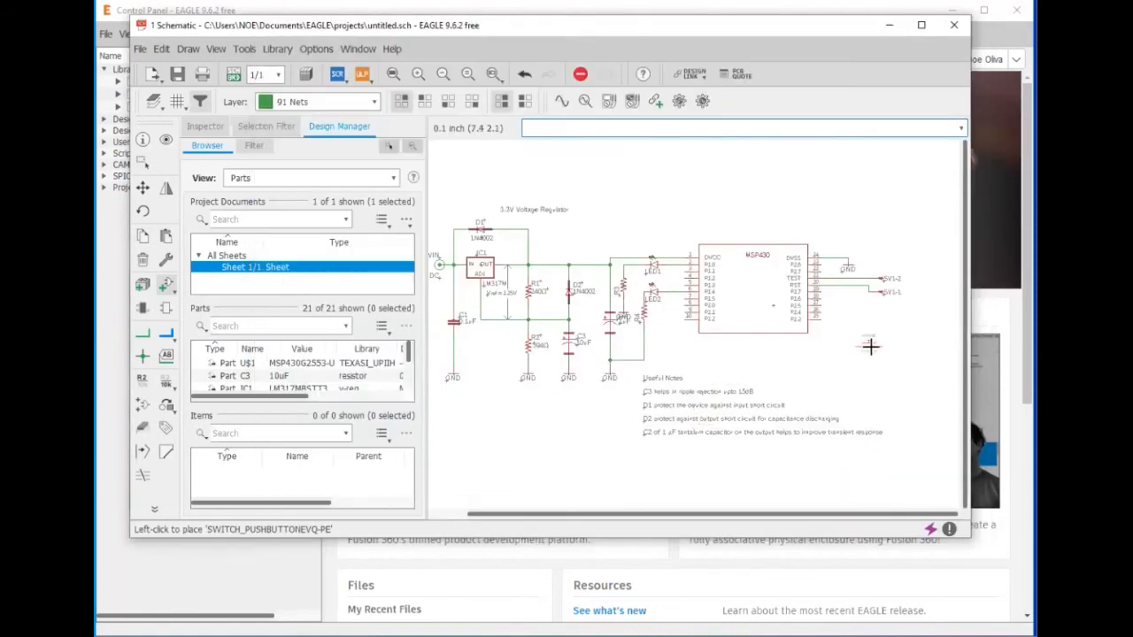
# - Place one pushbutton horizontally in the free area below and to the right of the MSP430
pyautogui.scroll(6, 868, 340)
pyautogui.click(835, 347)
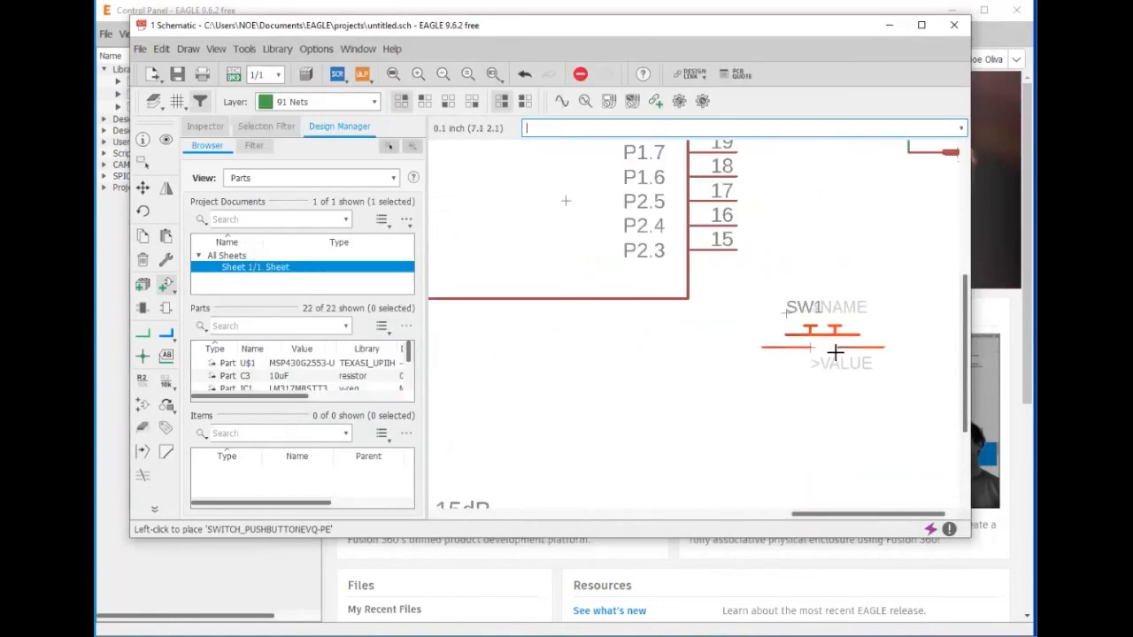
pyautogui.press('Escape')
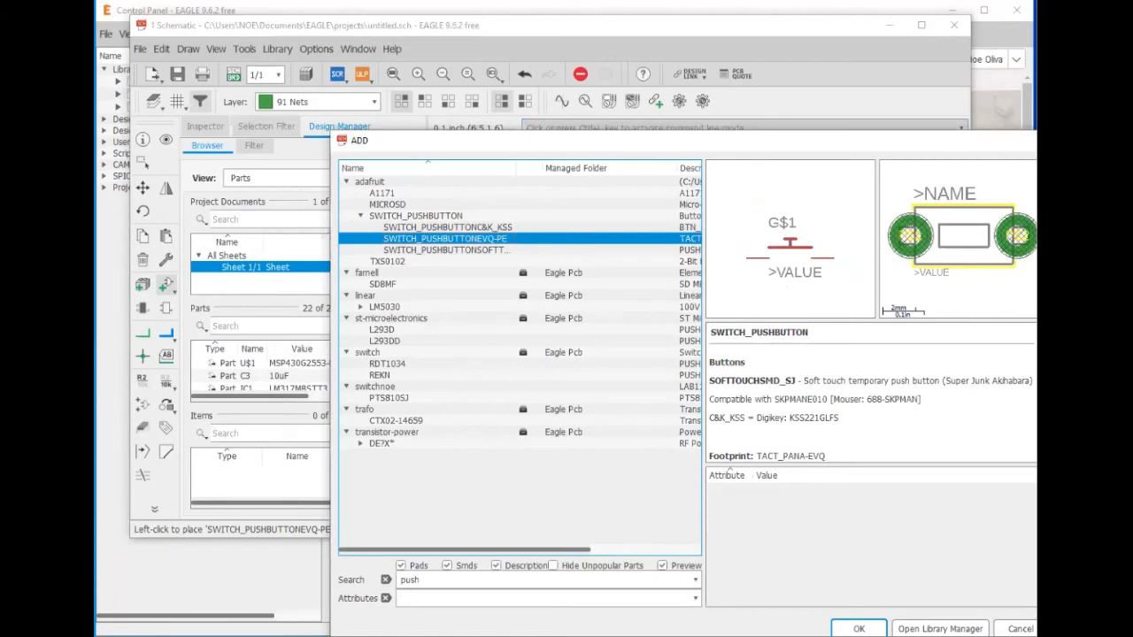
pyautogui.click(1017, 629)
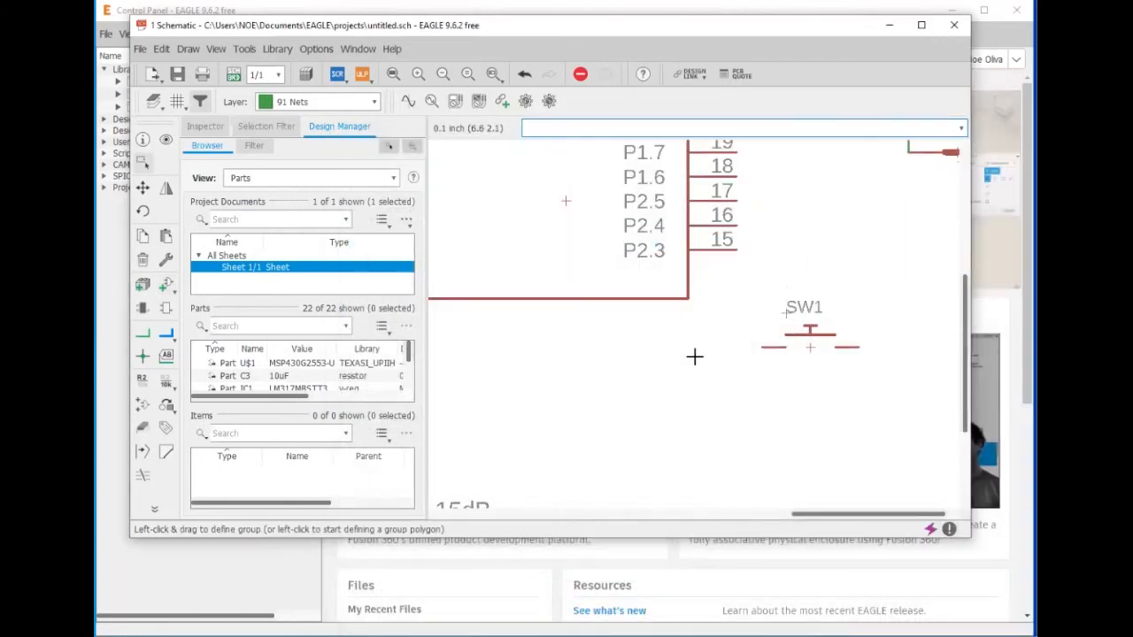
# - Copy resistor R4 and place the vertical copy to the right of pushbutton SW1
pyautogui.scroll(-3, 748, 429)
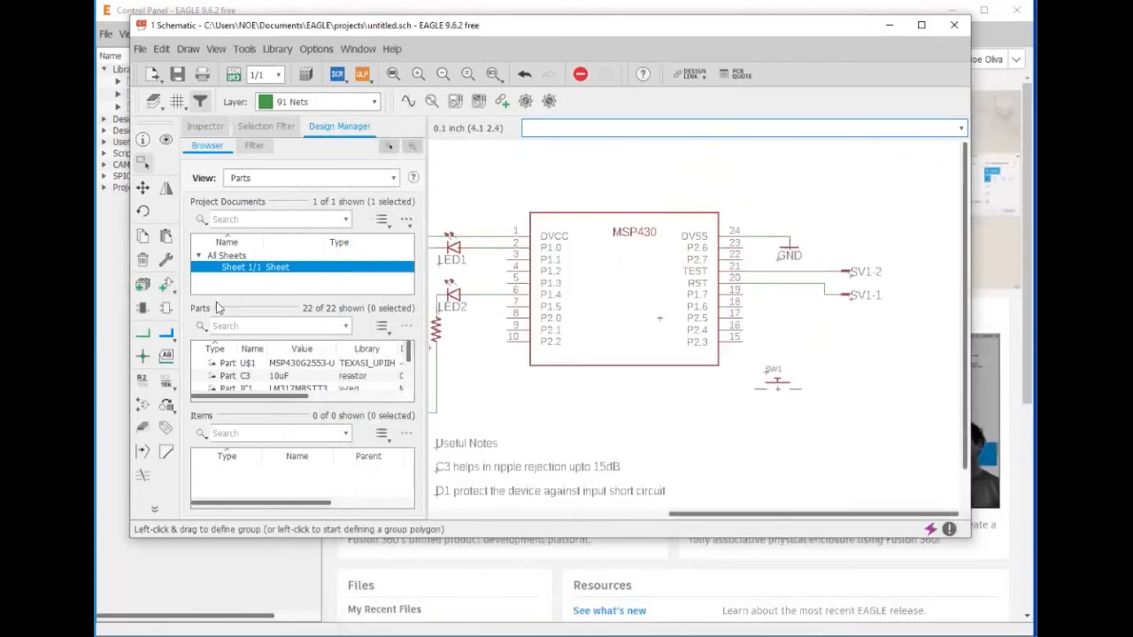
pyautogui.moveTo(746, 515); pyautogui.dragTo(718, 517)
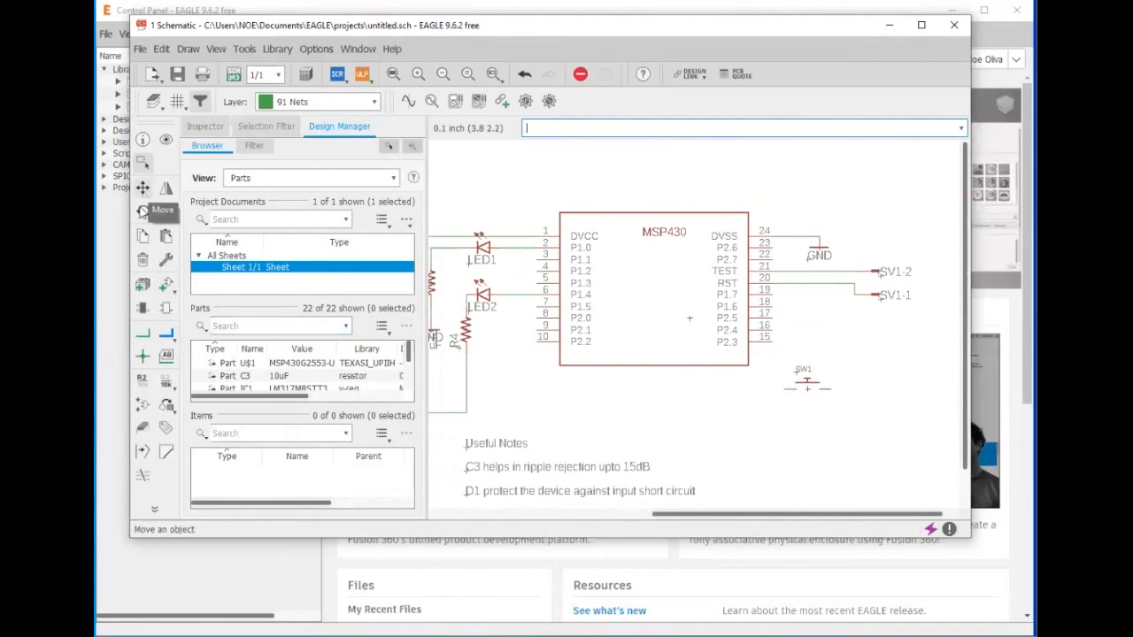
pyautogui.click(142, 235)
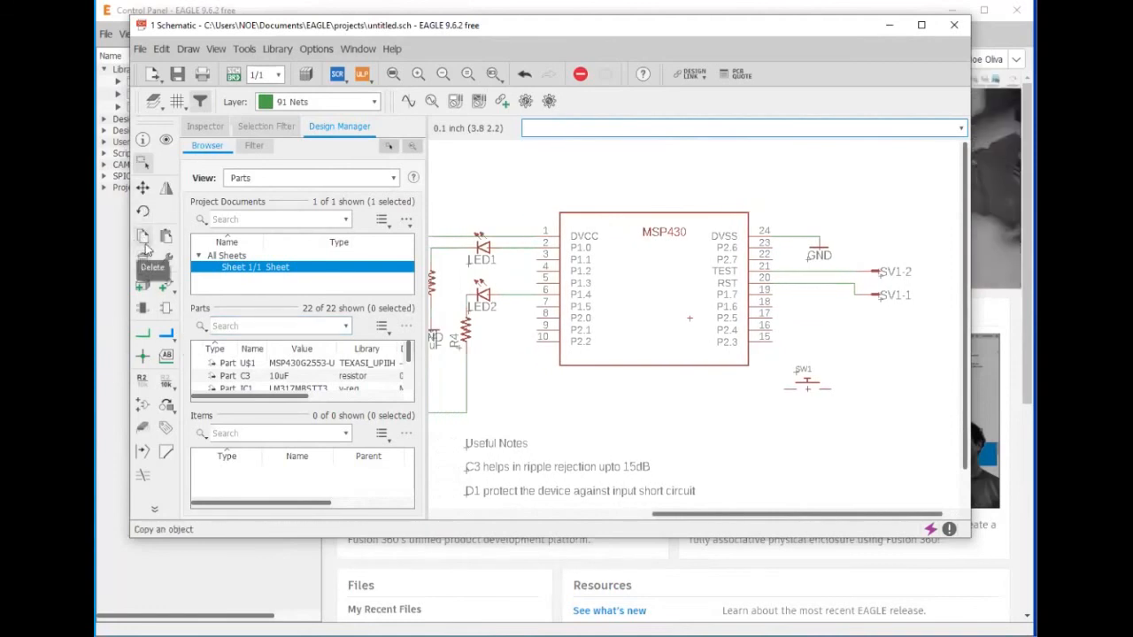
pyautogui.click(465, 329)
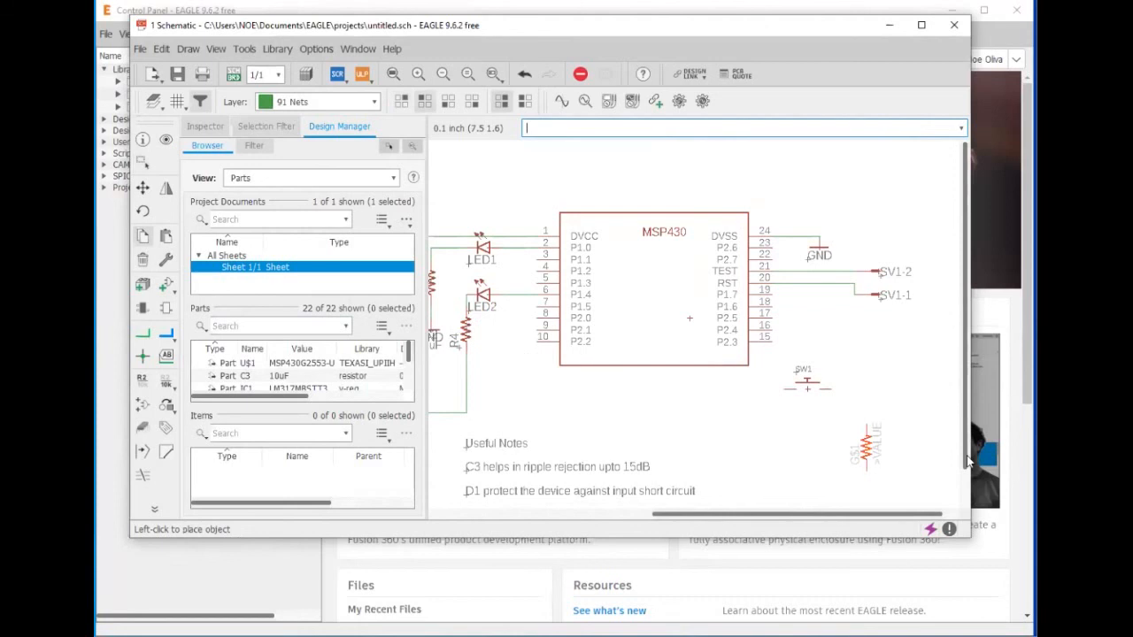
pyautogui.click(868, 360)
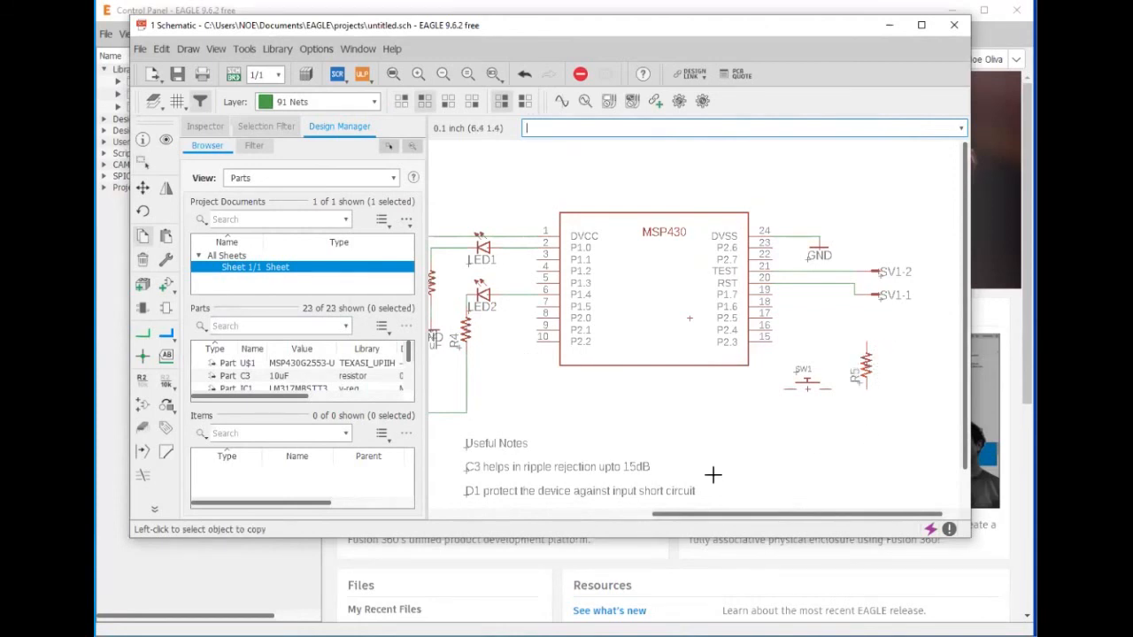
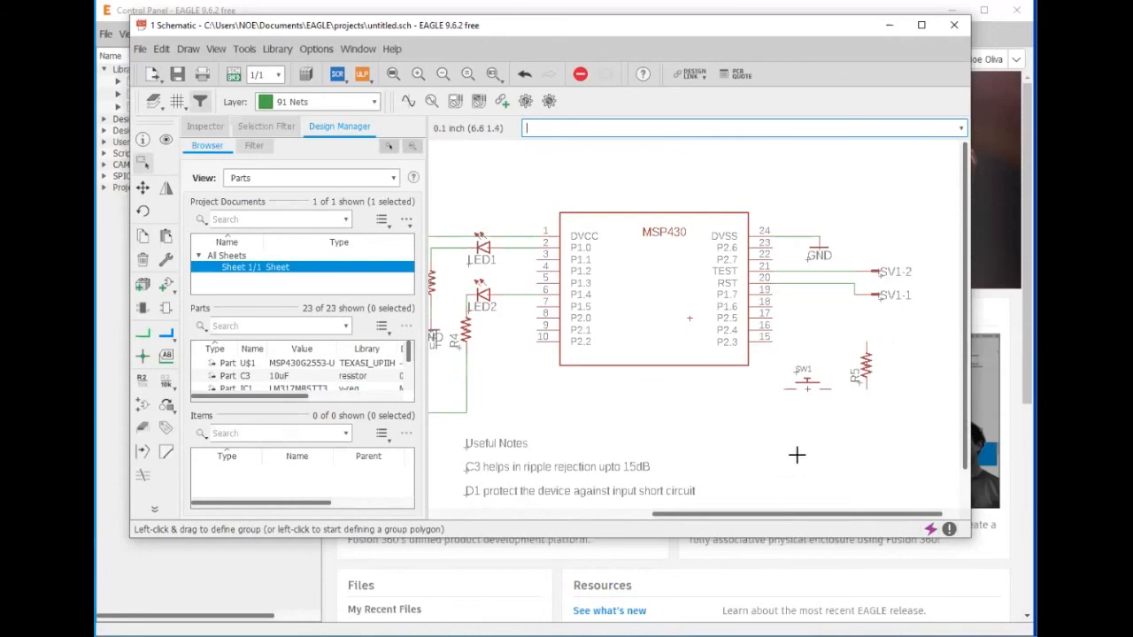
# - Wire the MSP430's P2.3 pin (15) down to the left terminal of pushbutton SW1
pyautogui.scroll(2, 890, 367)
pyautogui.scroll(3, 906, 371)
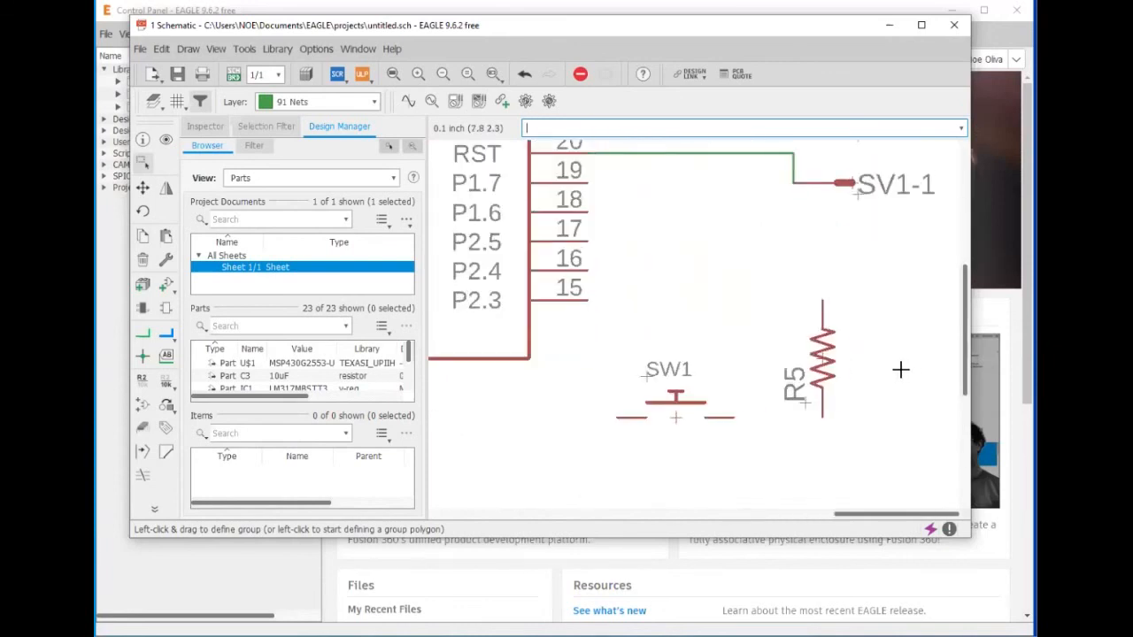
pyautogui.click(147, 339)
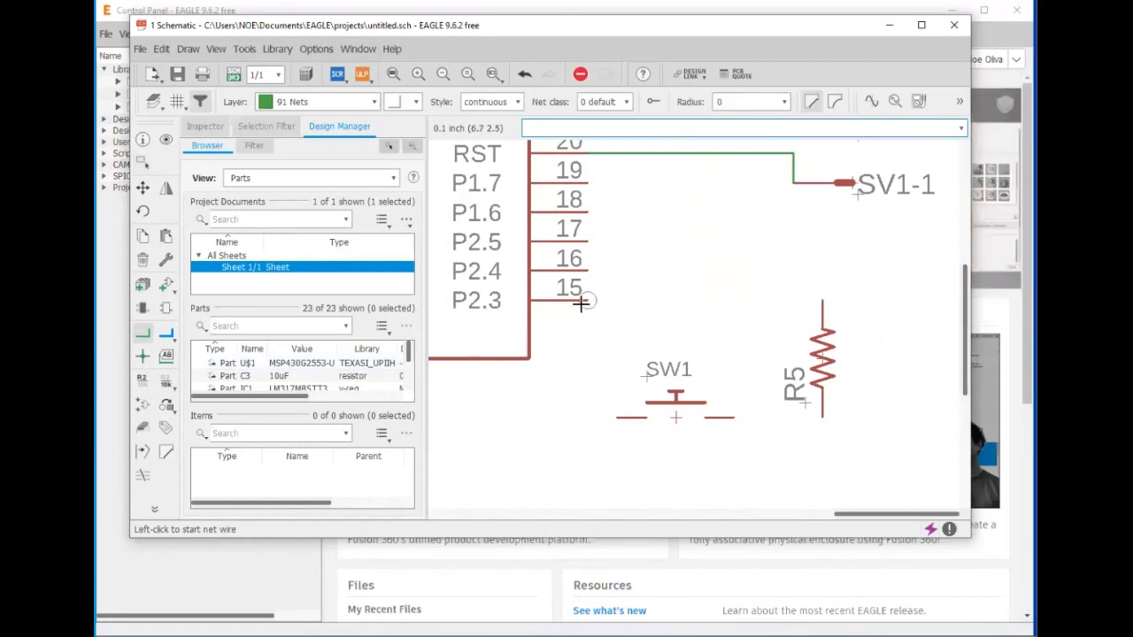
pyautogui.click(581, 303)
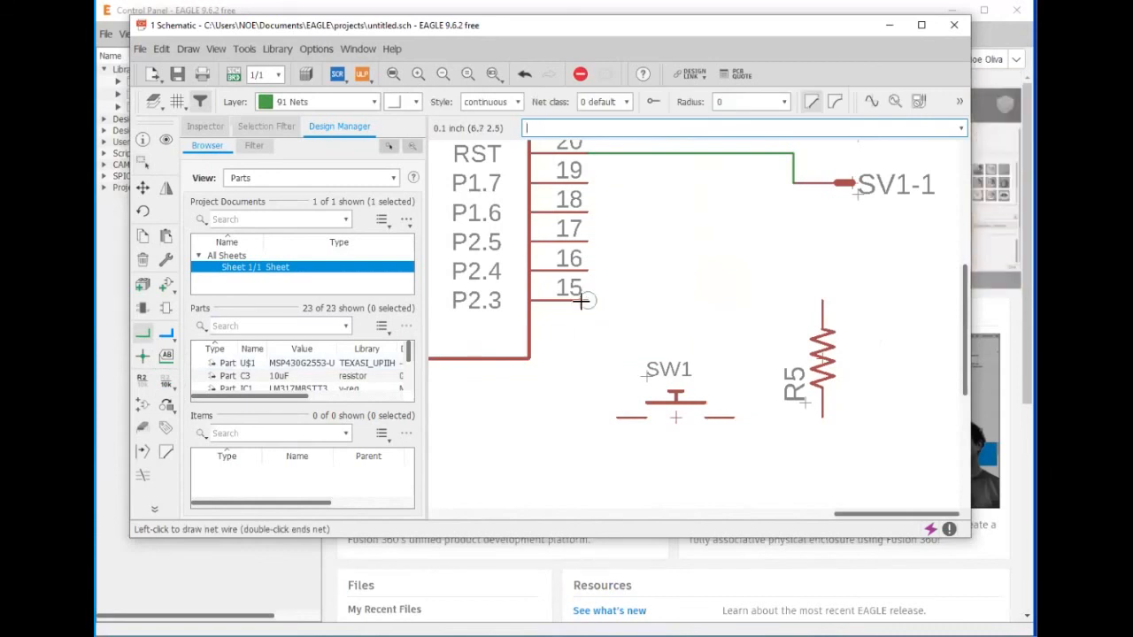
pyautogui.click(620, 416)
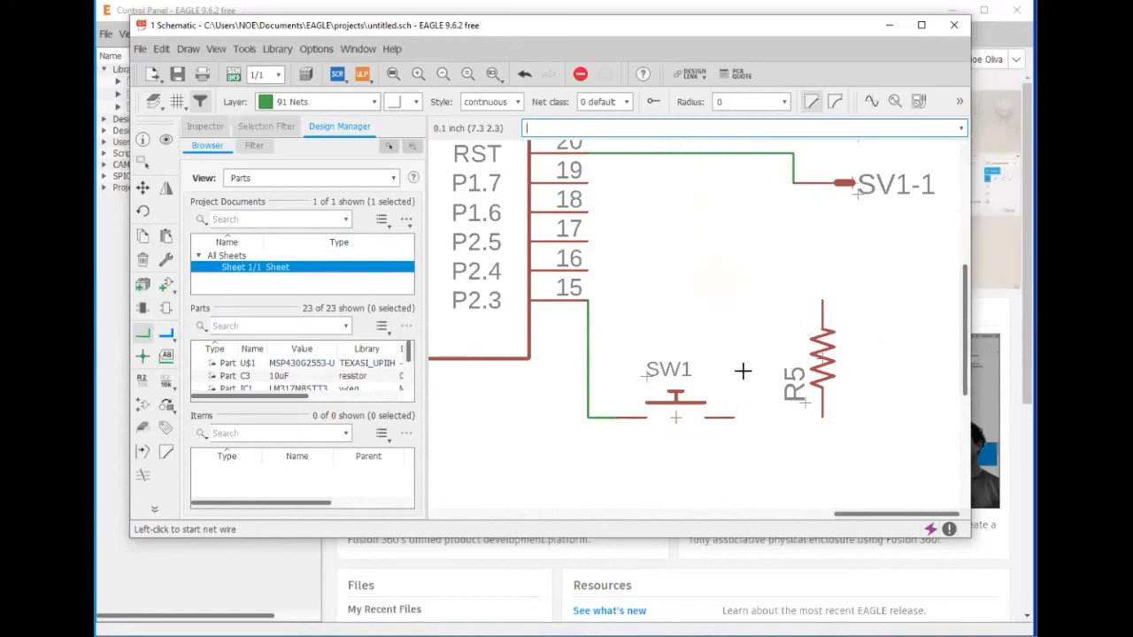
pyautogui.press('Escape')
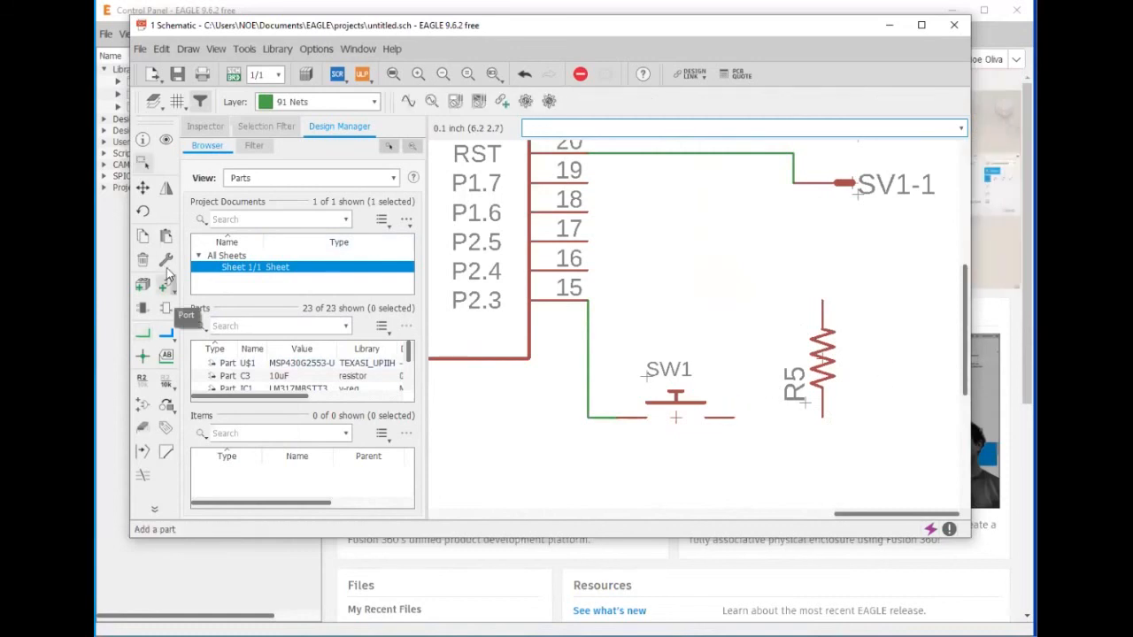
# - Move resistor R5 below the corner of the P2.3 wire, in line with its vertical segment
pyautogui.click(143, 187)
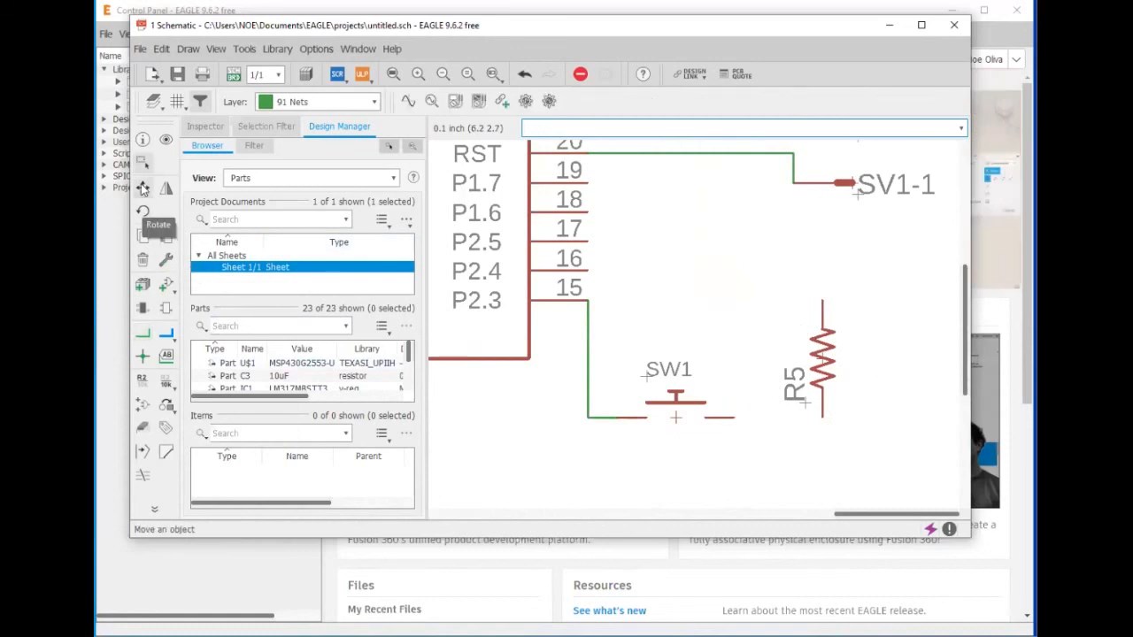
pyautogui.click(823, 372)
pyautogui.click(589, 496)
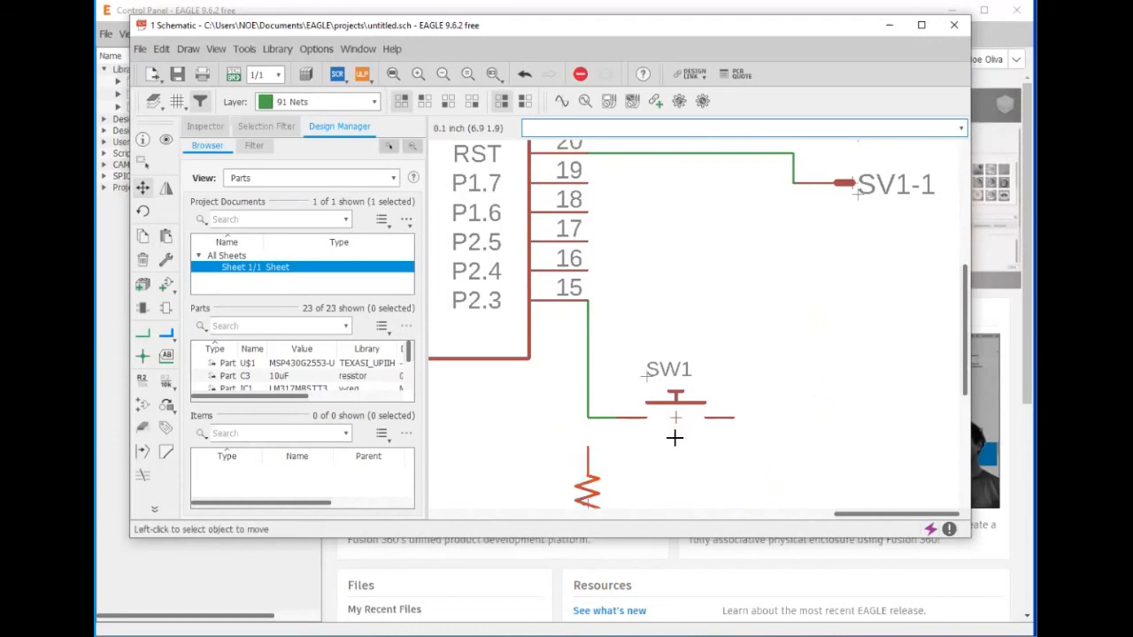
# - Copy the GND symbol at the DVSS pin and place the copy directly below R5
pyautogui.scroll(-3, 734, 457)
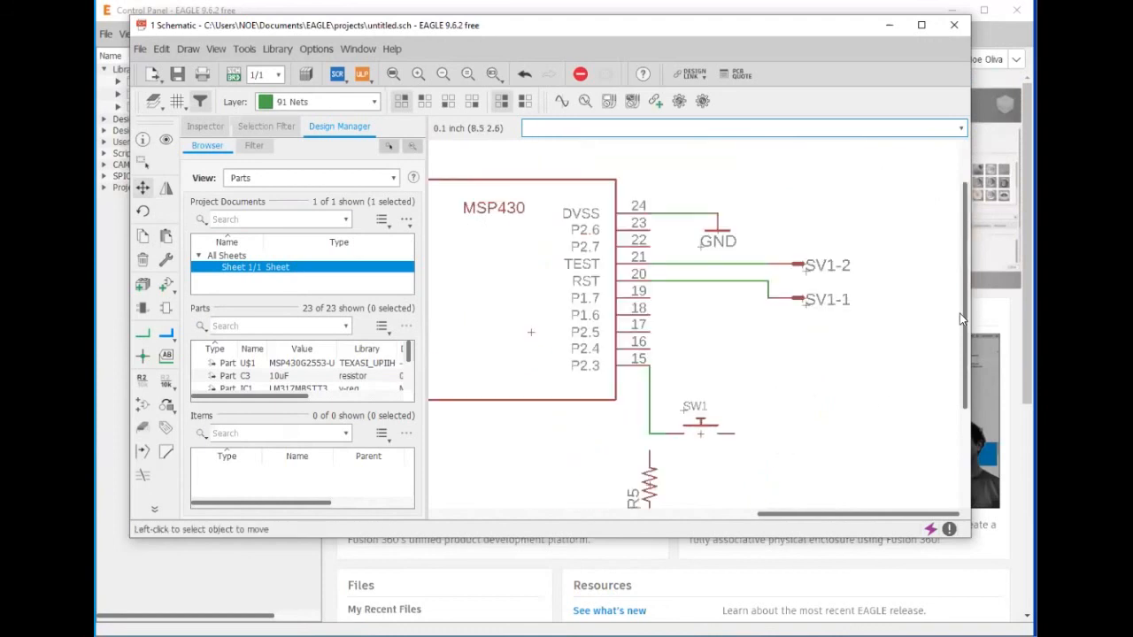
pyautogui.moveTo(962, 318); pyautogui.dragTo(962, 370)
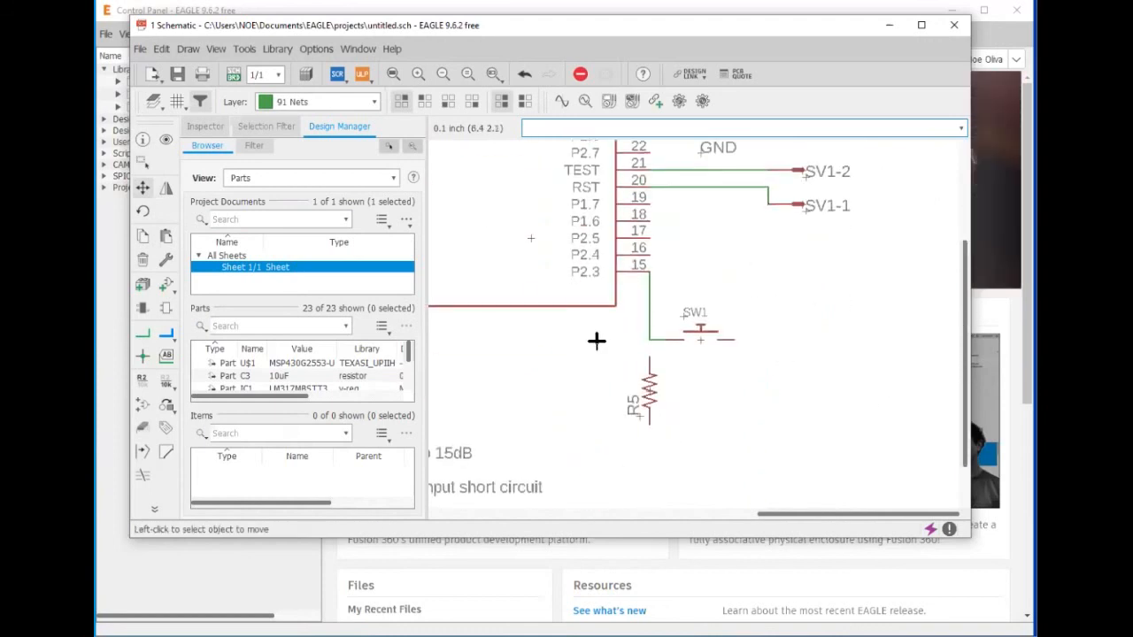
pyautogui.scroll(-2, 597, 340)
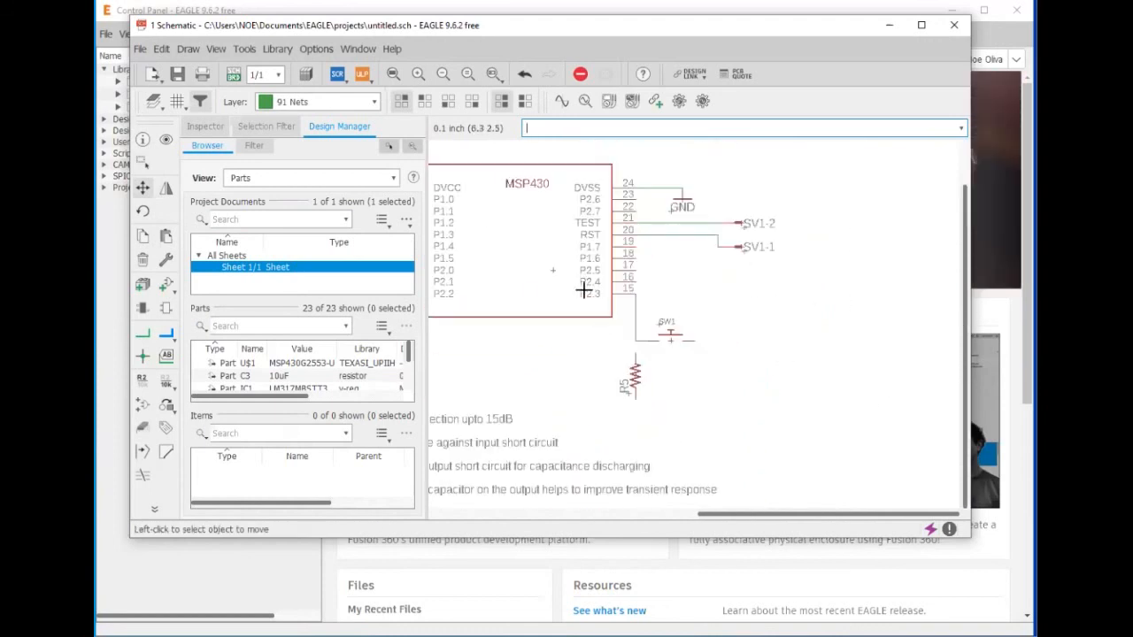
pyautogui.click(139, 238)
pyautogui.click(682, 200)
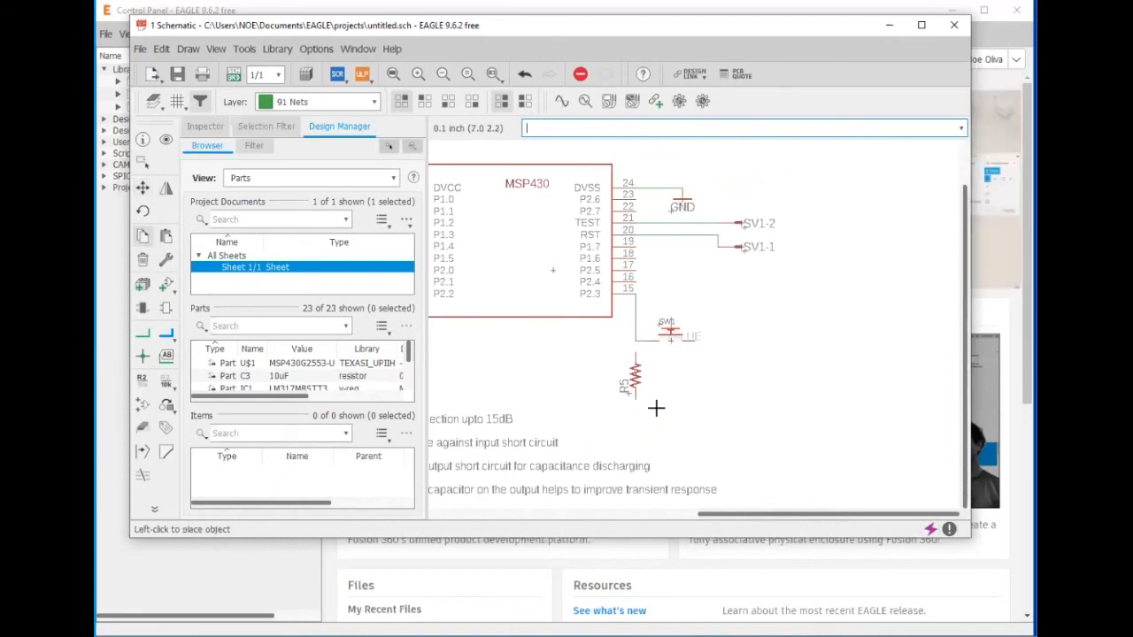
pyautogui.click(634, 420)
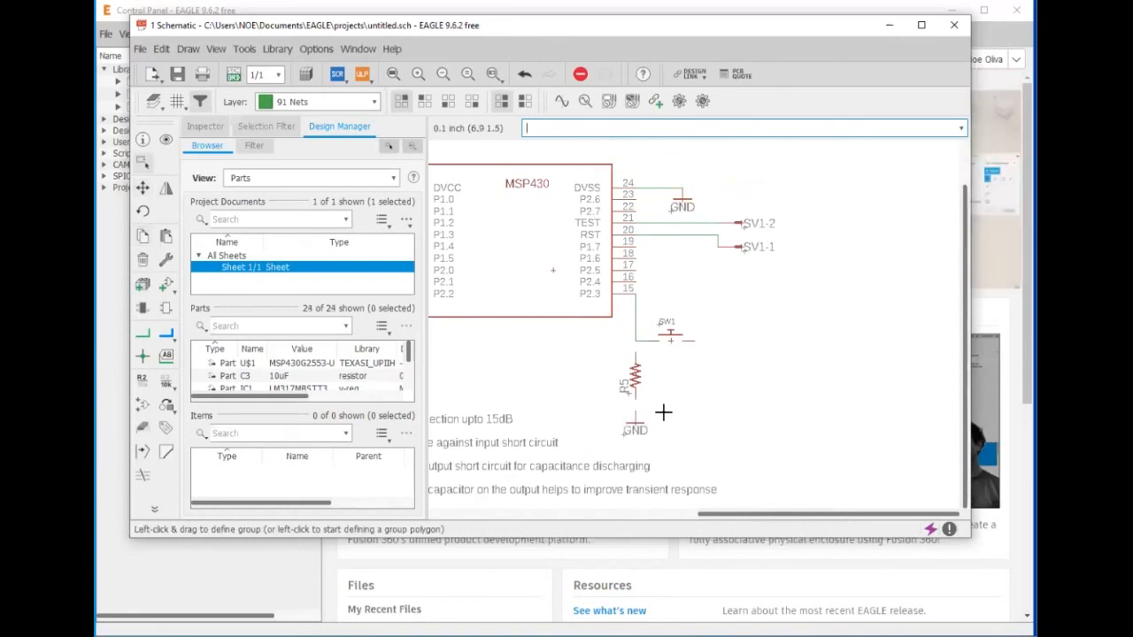
# - Wire R5's lower end to the GND symbol and its upper end to the corner of the P2.3–SW1 wire
pyautogui.scroll(3, 664, 411)
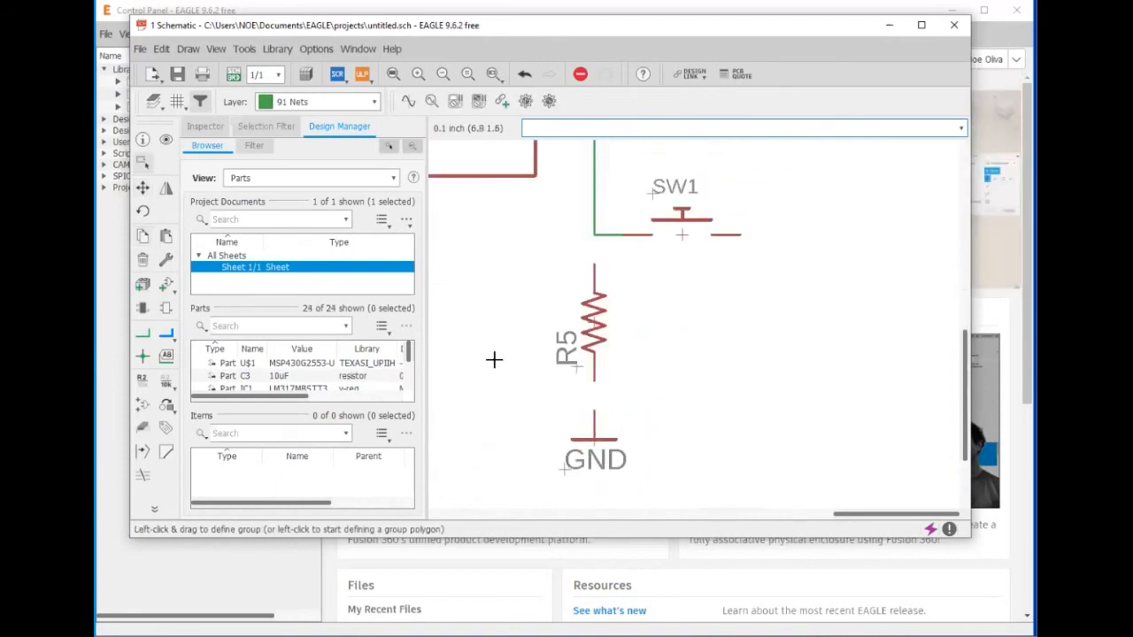
pyautogui.click(594, 411)
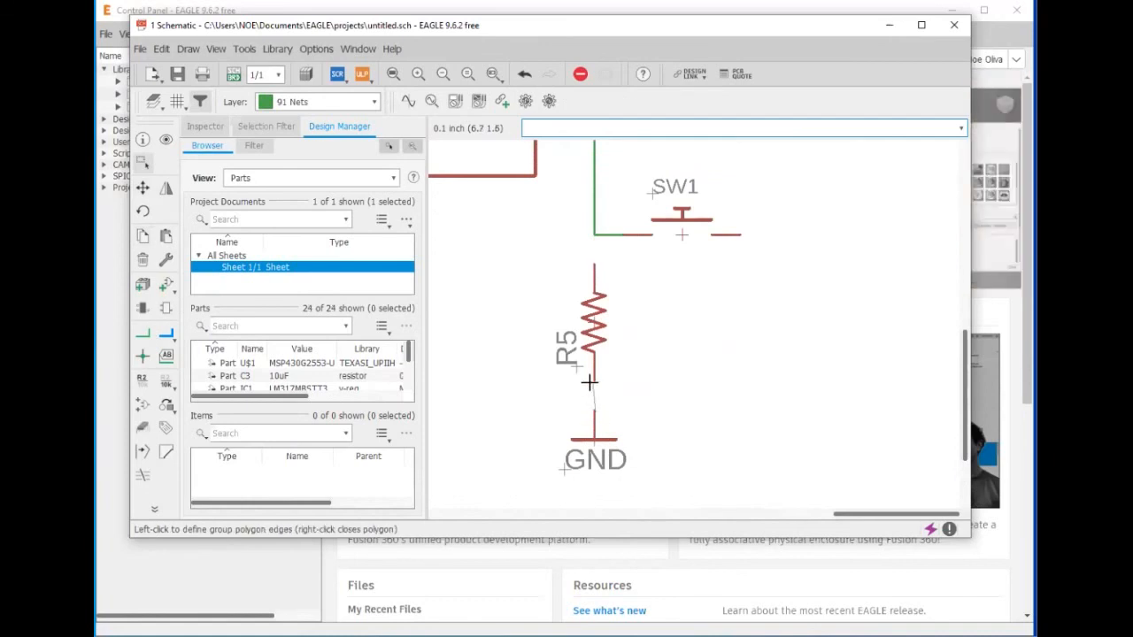
pyautogui.press('Escape')
pyautogui.click(143, 332)
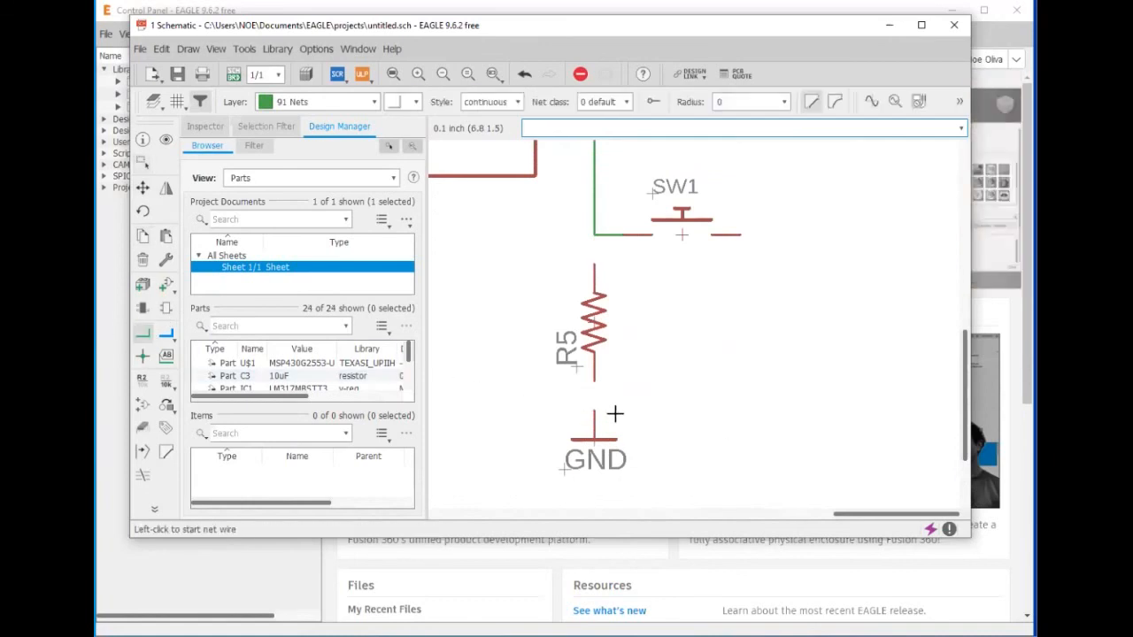
pyautogui.click(594, 411)
pyautogui.click(594, 375)
pyautogui.click(597, 267)
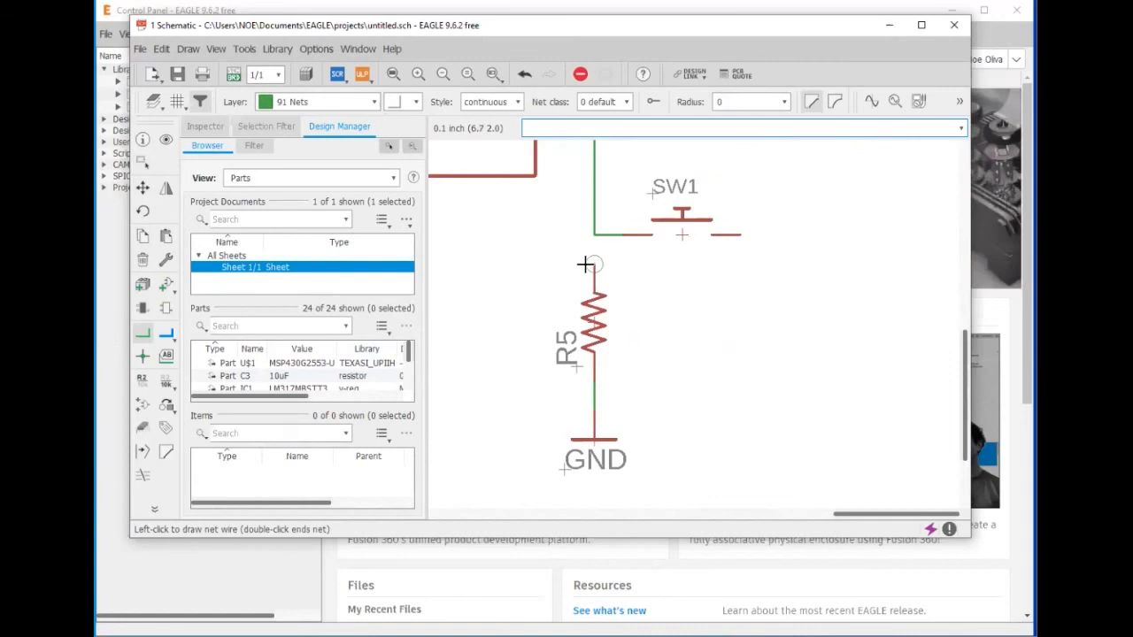
pyautogui.click(594, 234)
pyautogui.scroll(-3, 630, 260)
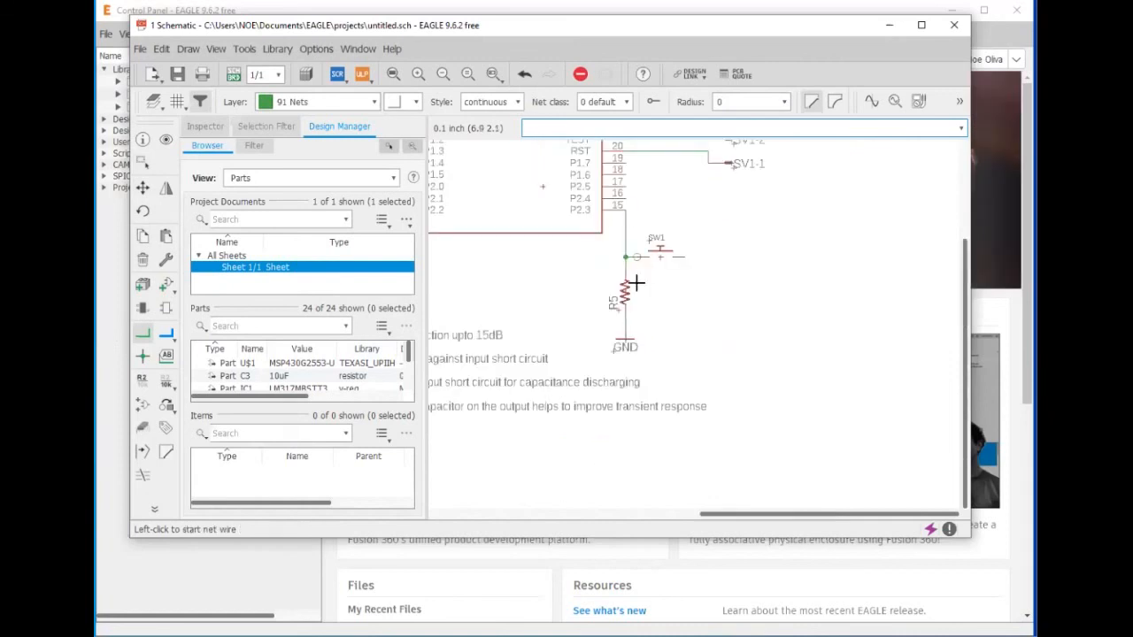
# - Review the full schematic, including the LED branches, the MSP430 connections and the SW1 pushbutton with resistor R5
pyautogui.scroll(2, 719, 279)
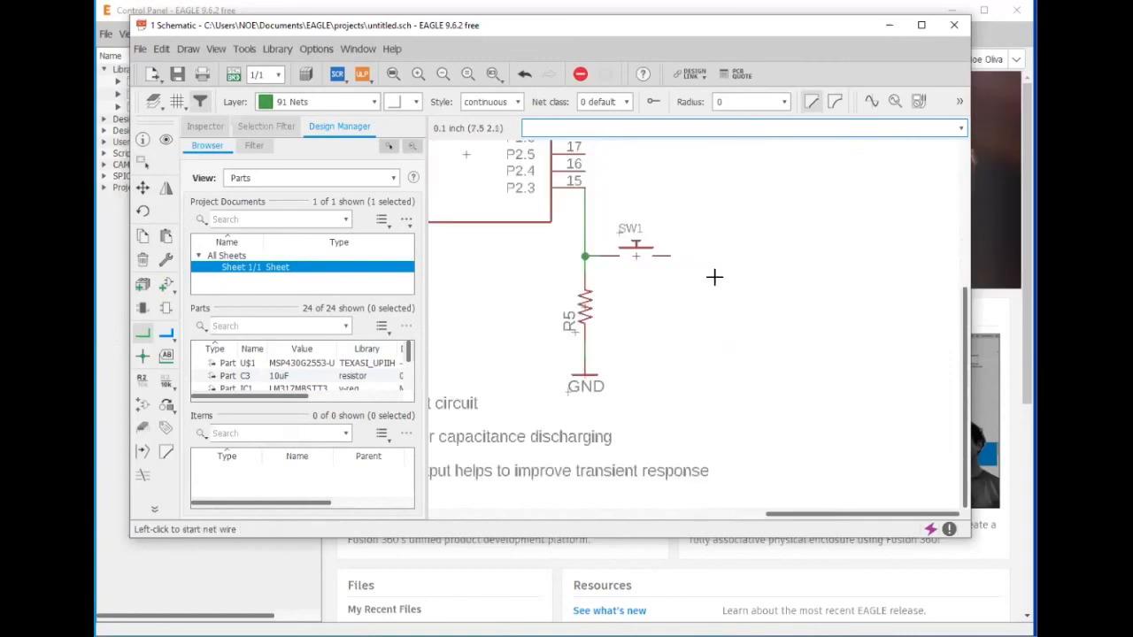
pyautogui.scroll(-3, 686, 266)
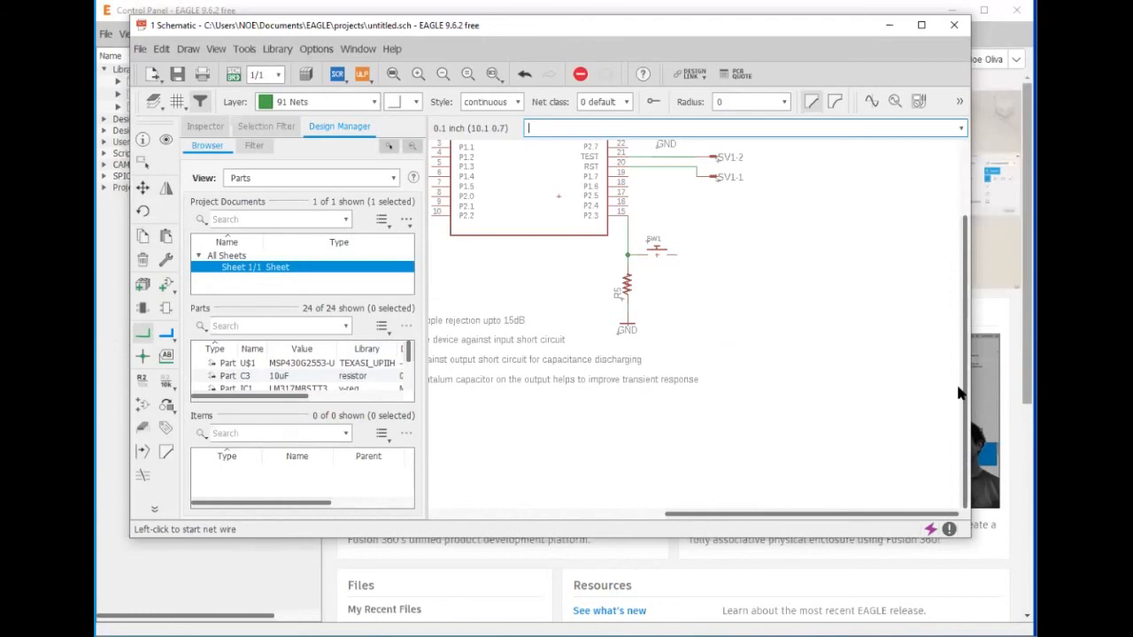
pyautogui.press('Escape')
pyautogui.click(393, 73)
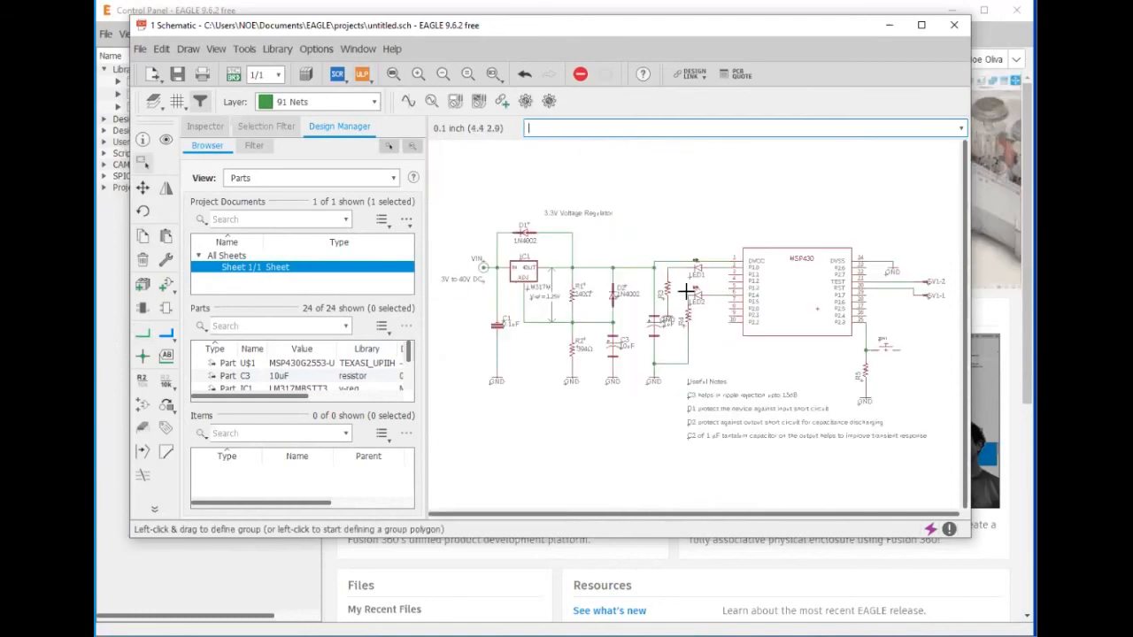
pyautogui.scroll(2, 624, 251)
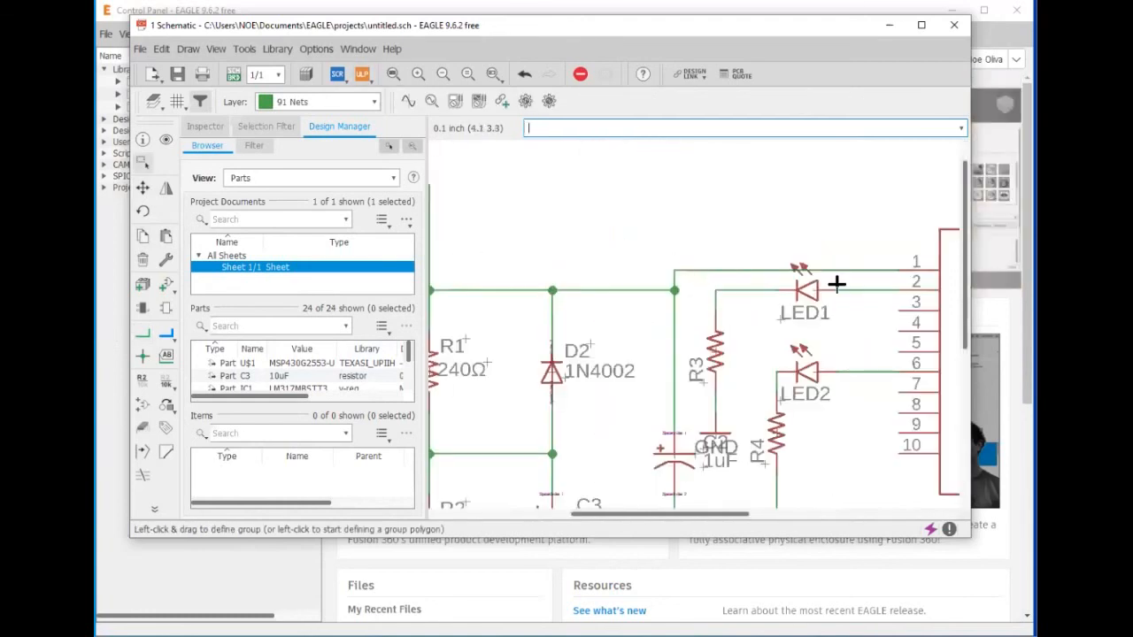
pyautogui.scroll(2, 818, 265)
pyautogui.scroll(-2, 866, 286)
pyautogui.moveTo(663, 517); pyautogui.dragTo(818, 538)
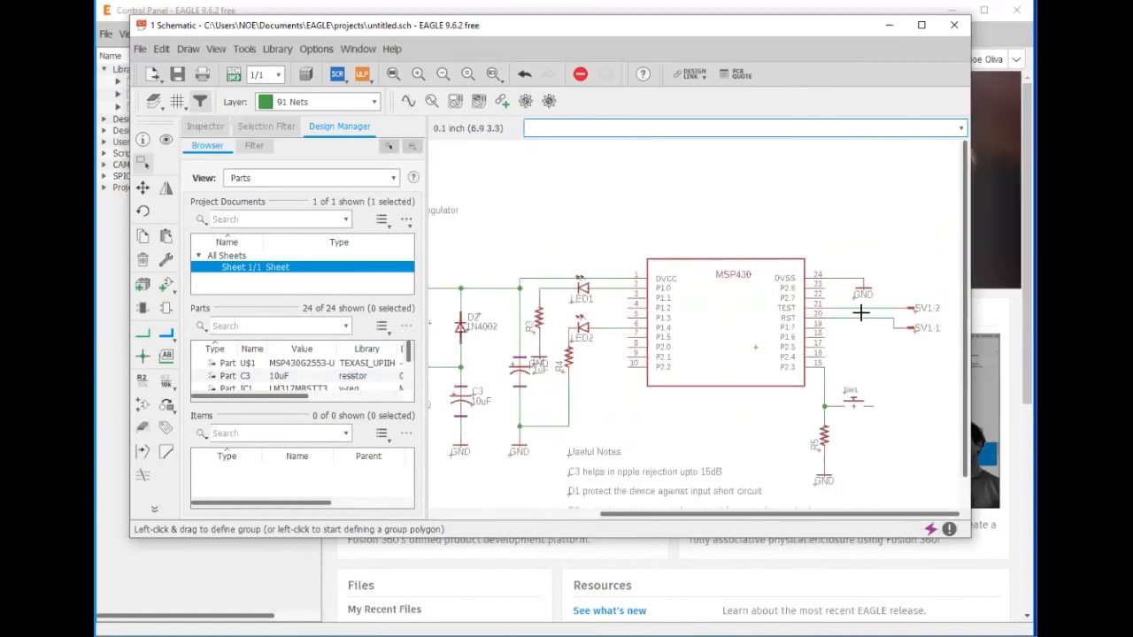
# - Draw a short horizontal net stub outward from SW1's unconnected right terminal
pyautogui.click(143, 332)
pyautogui.scroll(3, 920, 412)
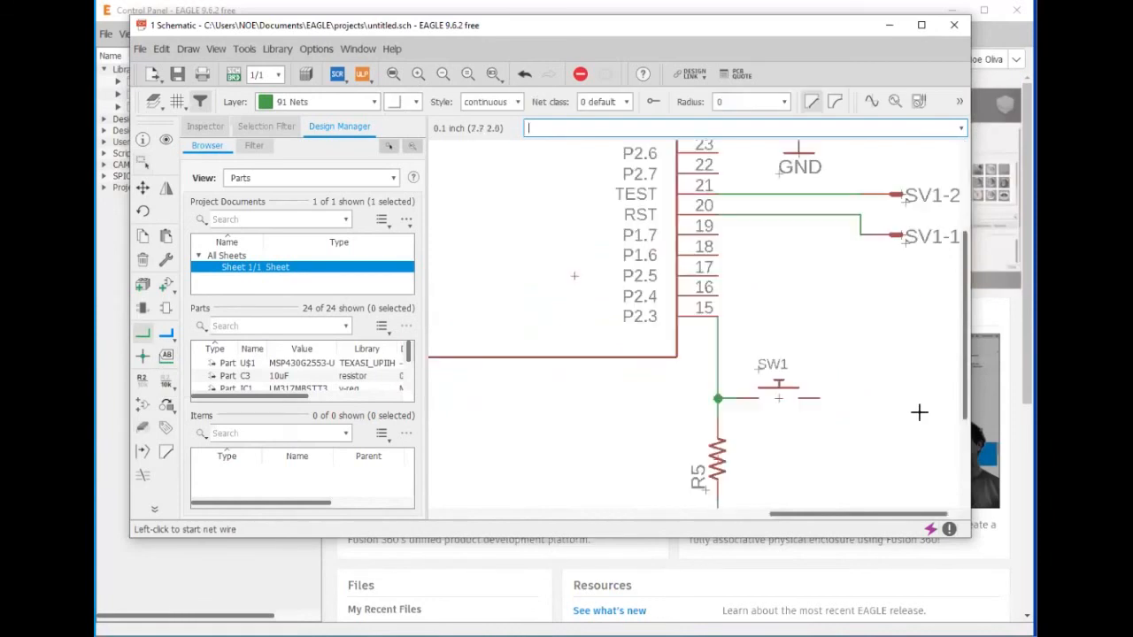
pyautogui.scroll(1, 814, 403)
pyautogui.click(809, 396)
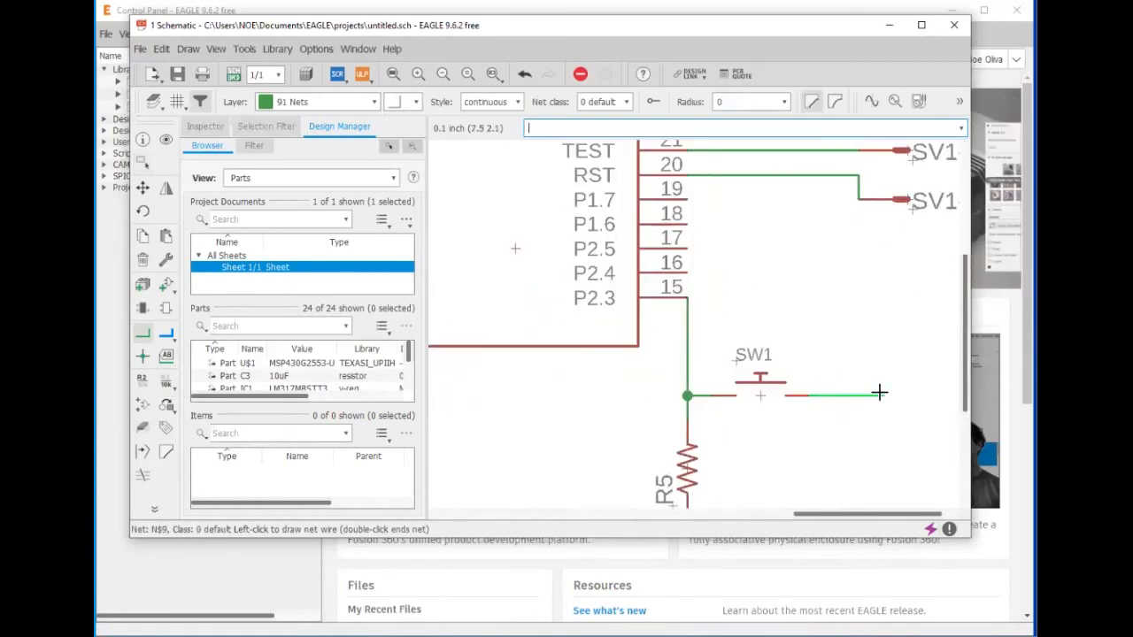
pyautogui.doubleClick(879, 397)
# - Check the name of the supply net that feeds the MSP430's DVCC pin
pyautogui.scroll(-3, 748, 464)
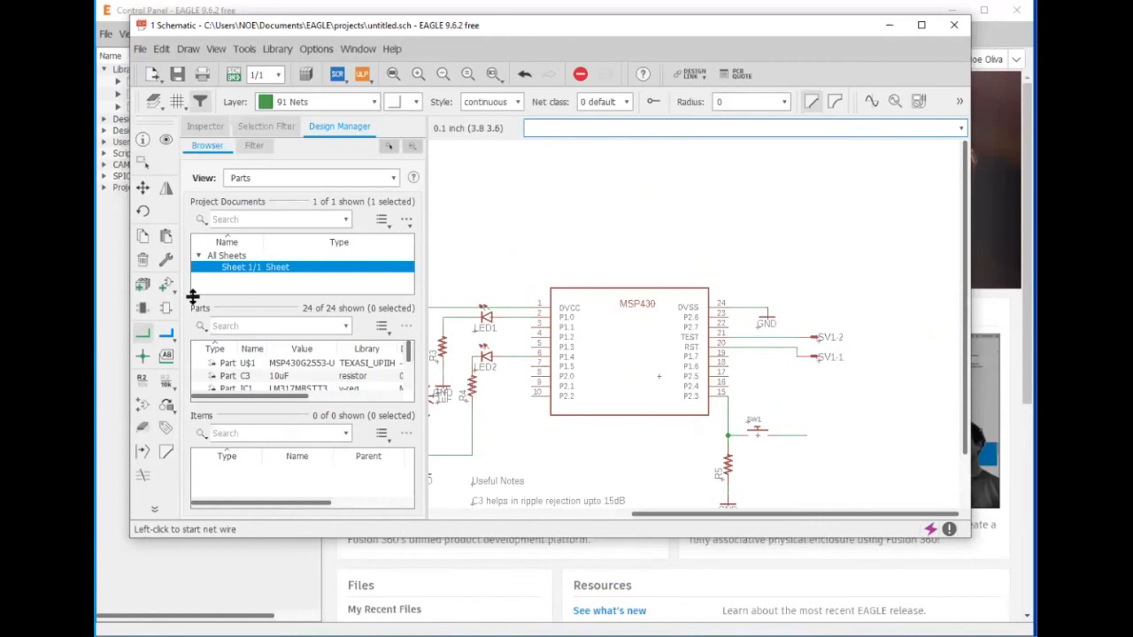
pyautogui.click(167, 356)
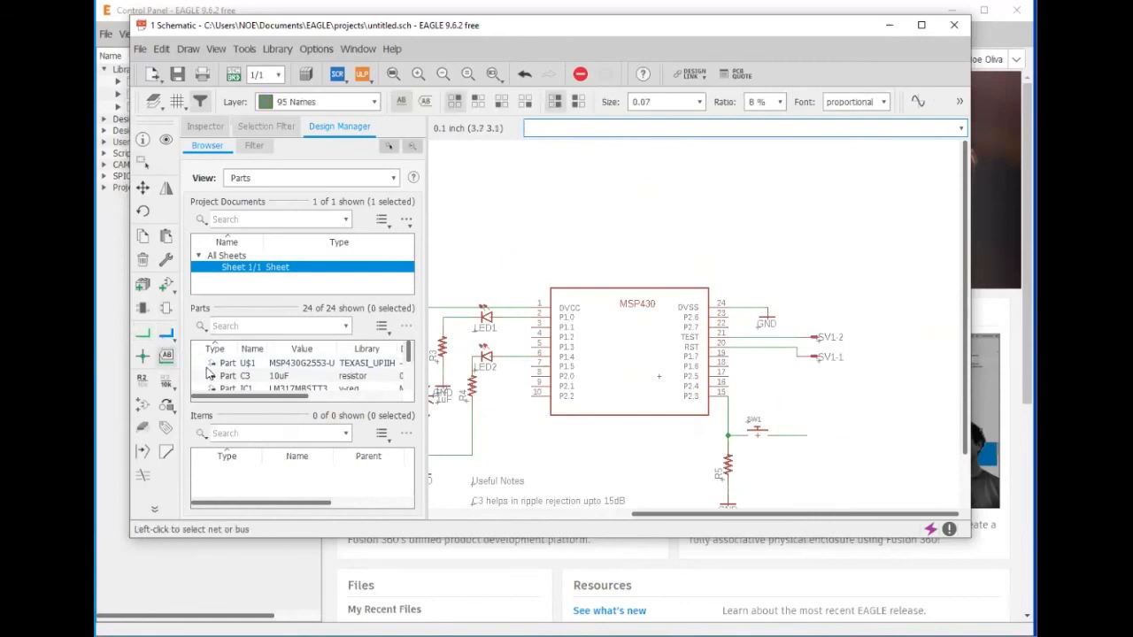
pyautogui.press('Escape')
pyautogui.click(142, 378)
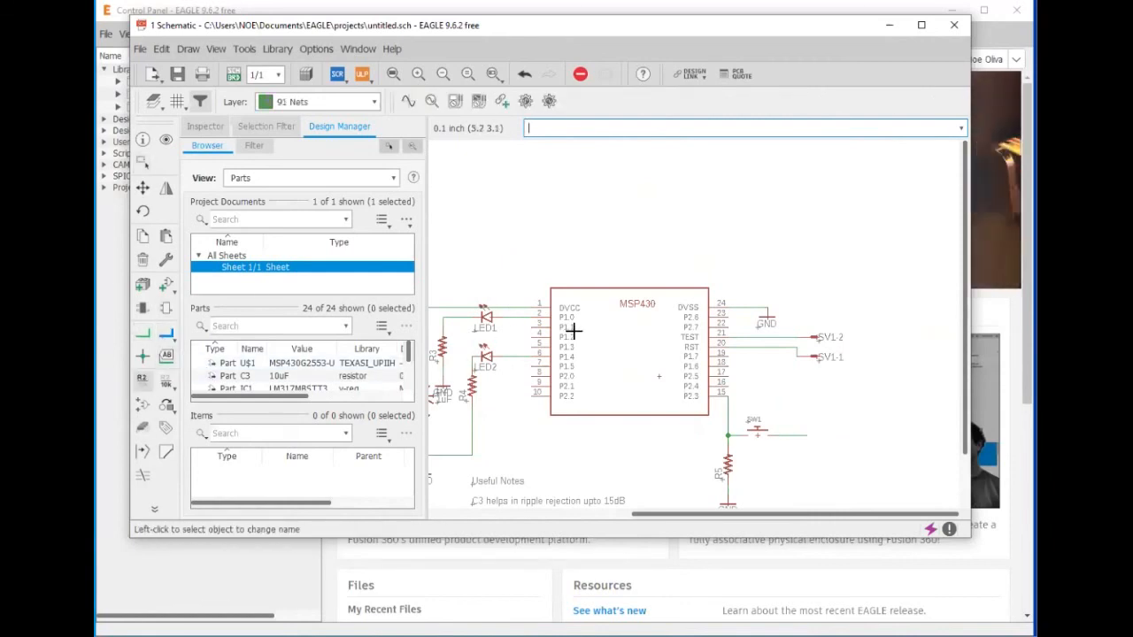
pyautogui.click(498, 310)
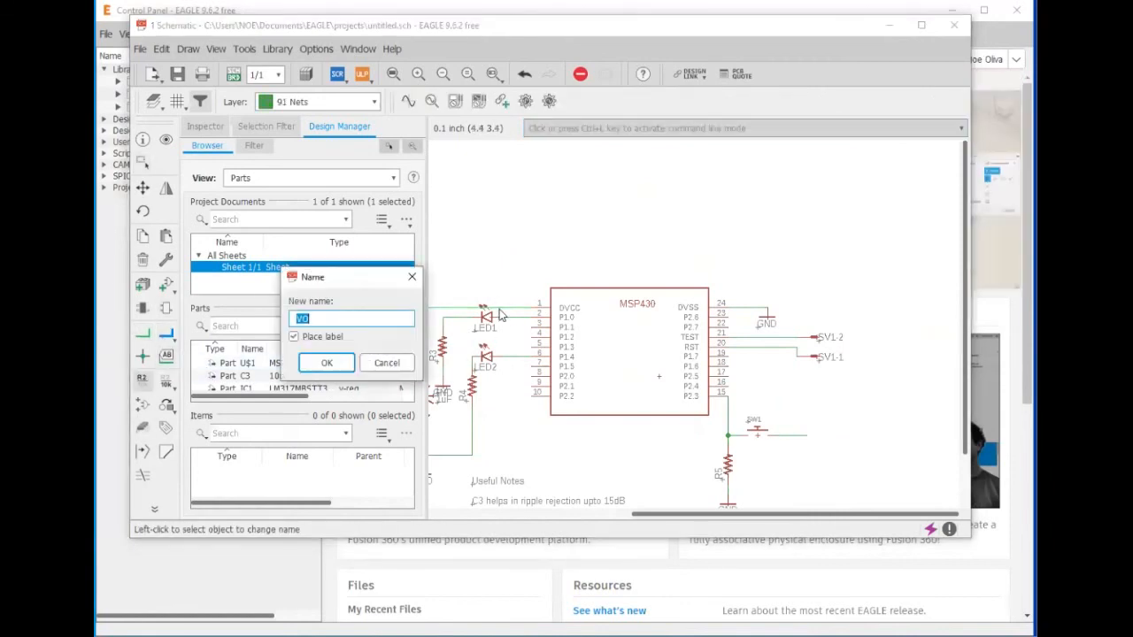
pyautogui.click(325, 362)
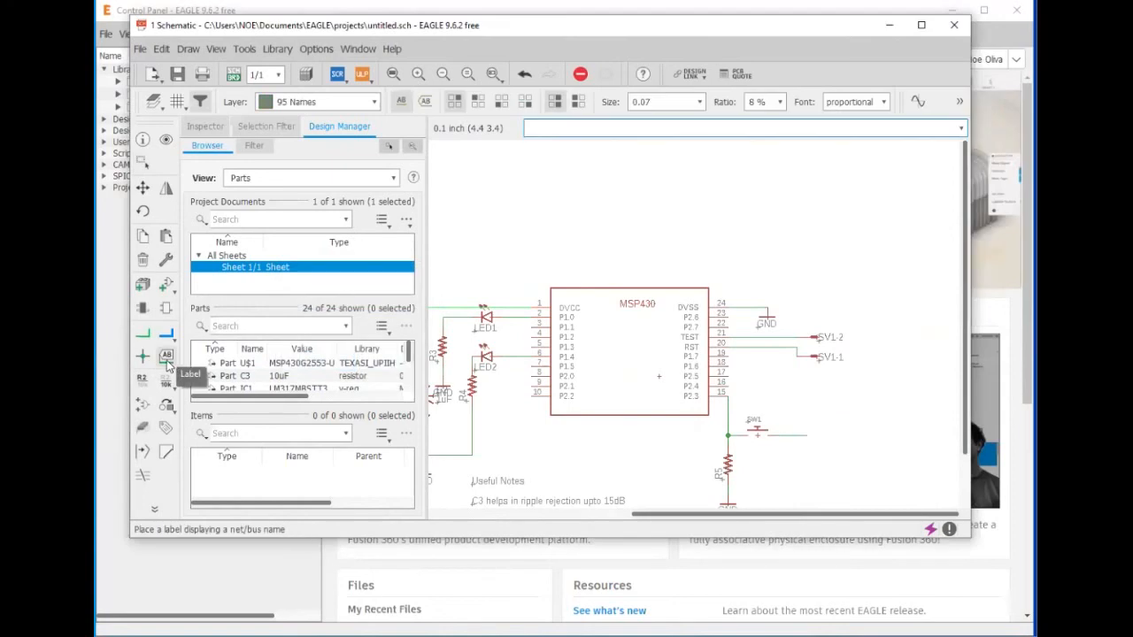
# - Place a net label at the free end of the wire stub on SW1's right terminal
pyautogui.scroll(3, 783, 434)
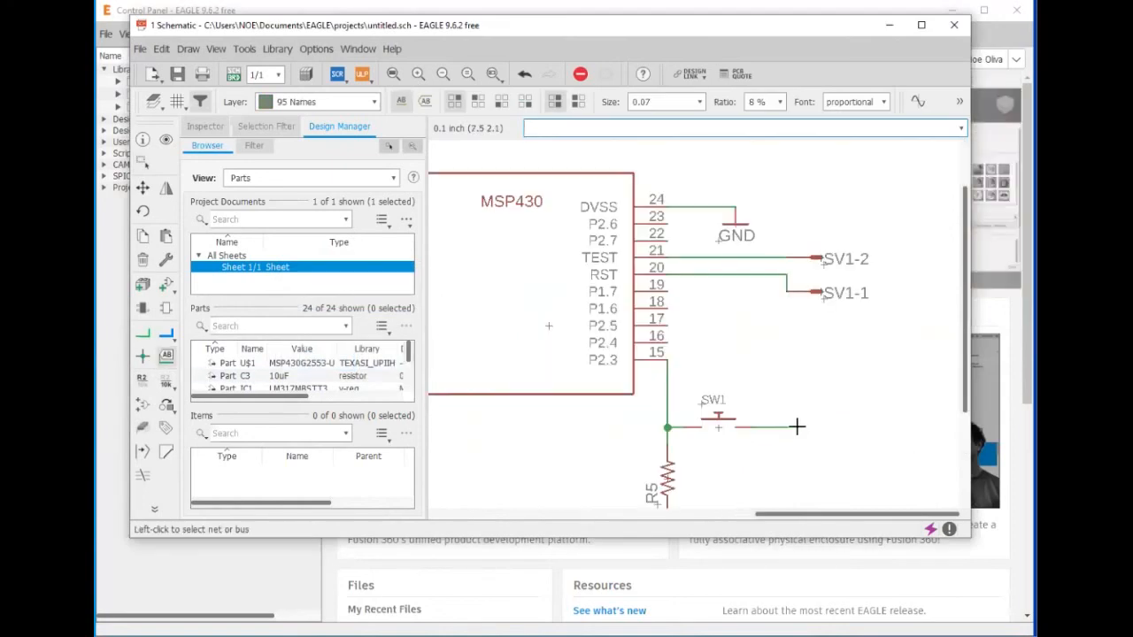
pyautogui.press('Escape')
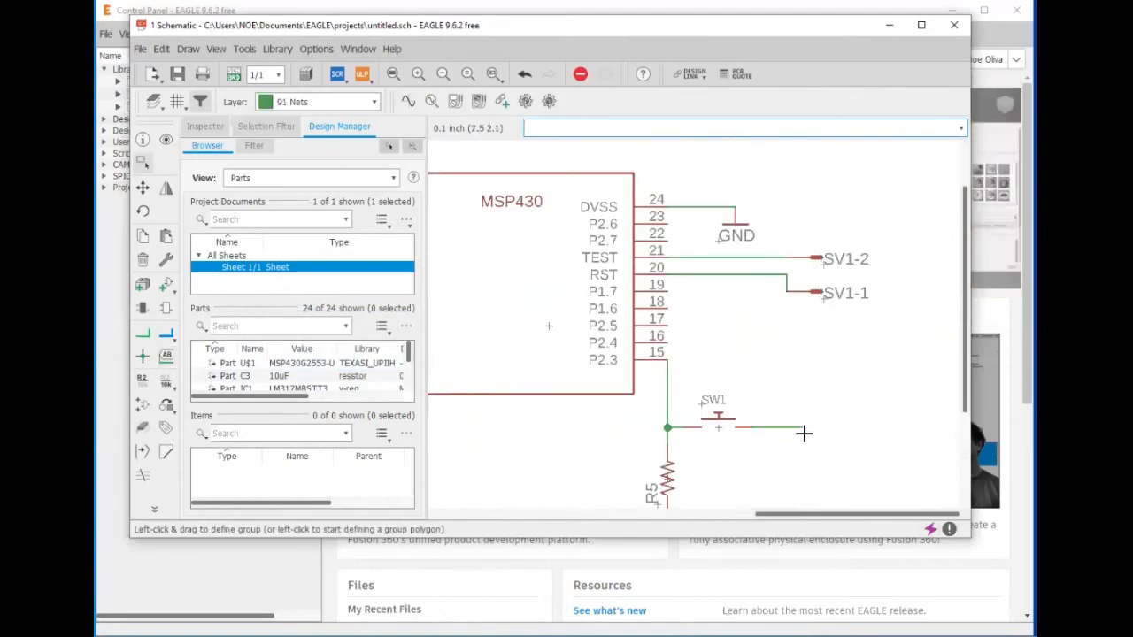
pyautogui.click(804, 433)
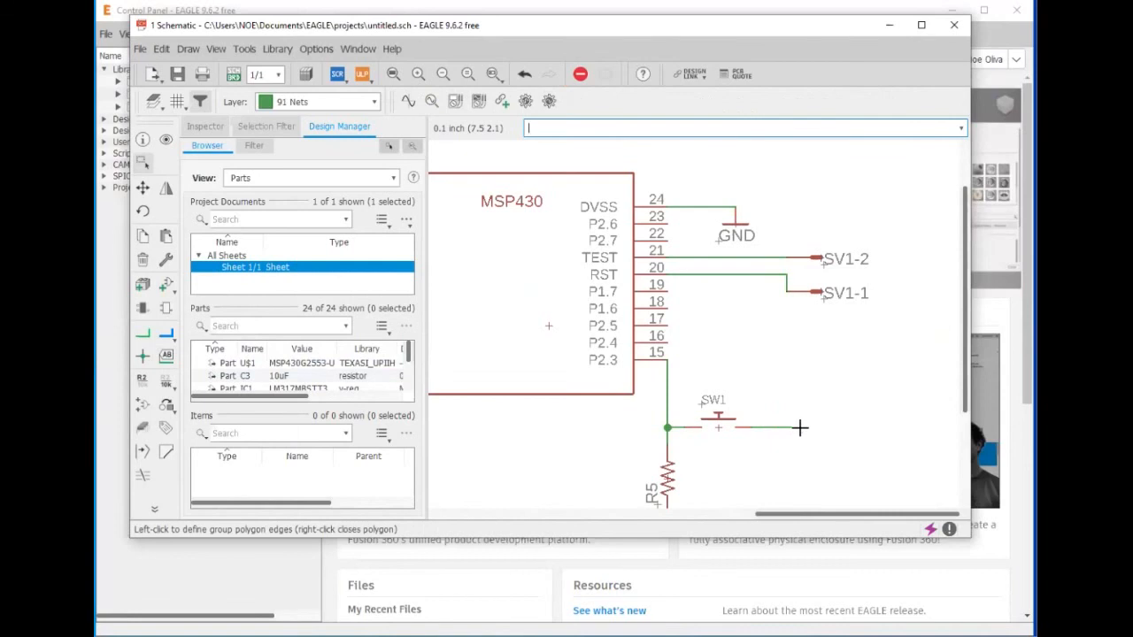
pyautogui.click(164, 357)
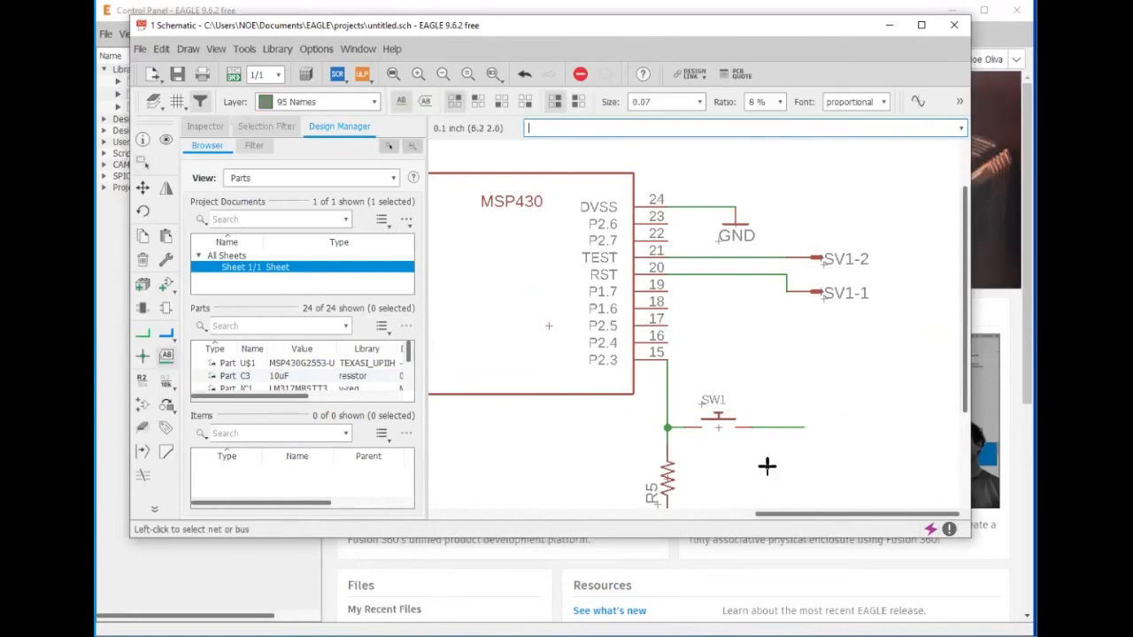
pyautogui.click(800, 428)
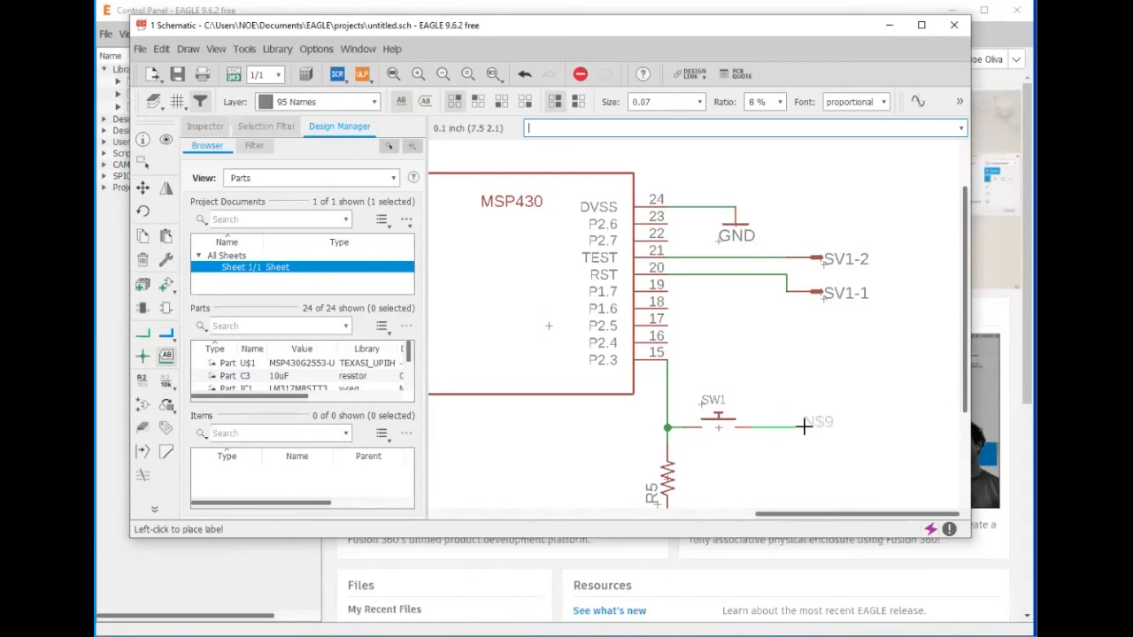
pyautogui.click(804, 427)
pyautogui.press('Escape')
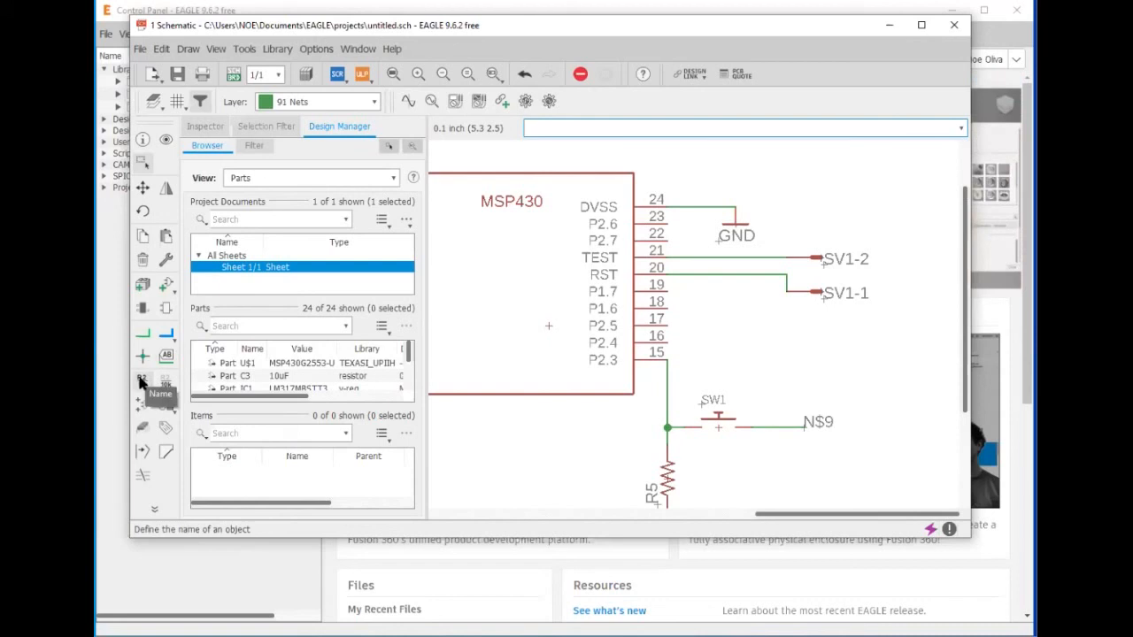
# - Rename the net on SW1's right terminal to VO and connect it to the existing VO supply net
pyautogui.click(140, 379)
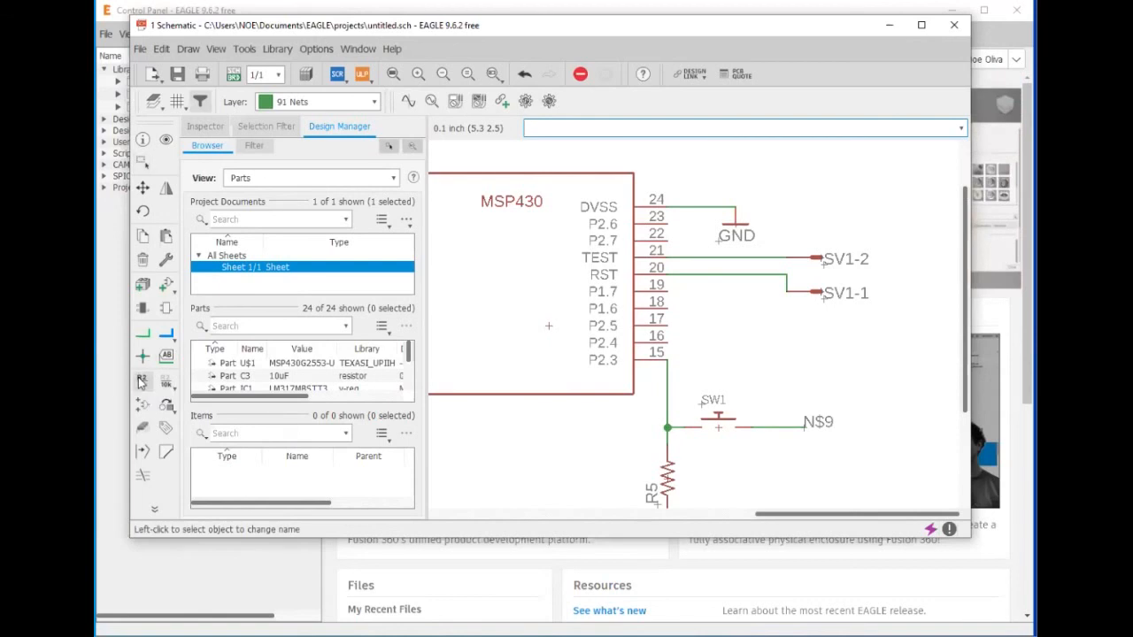
pyautogui.click(795, 429)
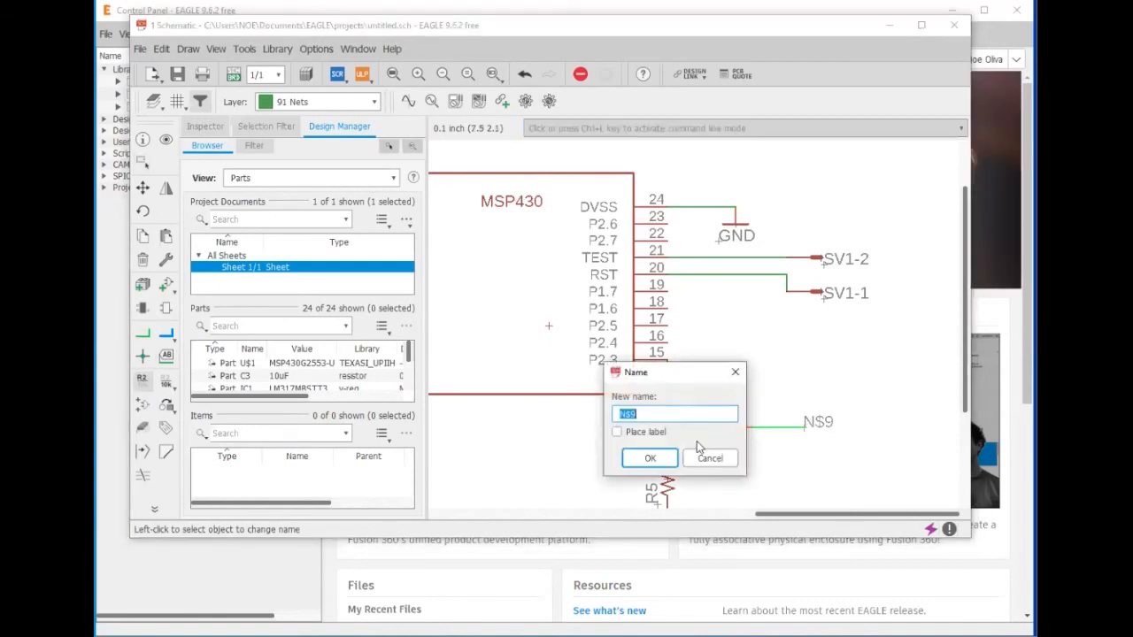
pyautogui.write('VO')
pyautogui.click(652, 457)
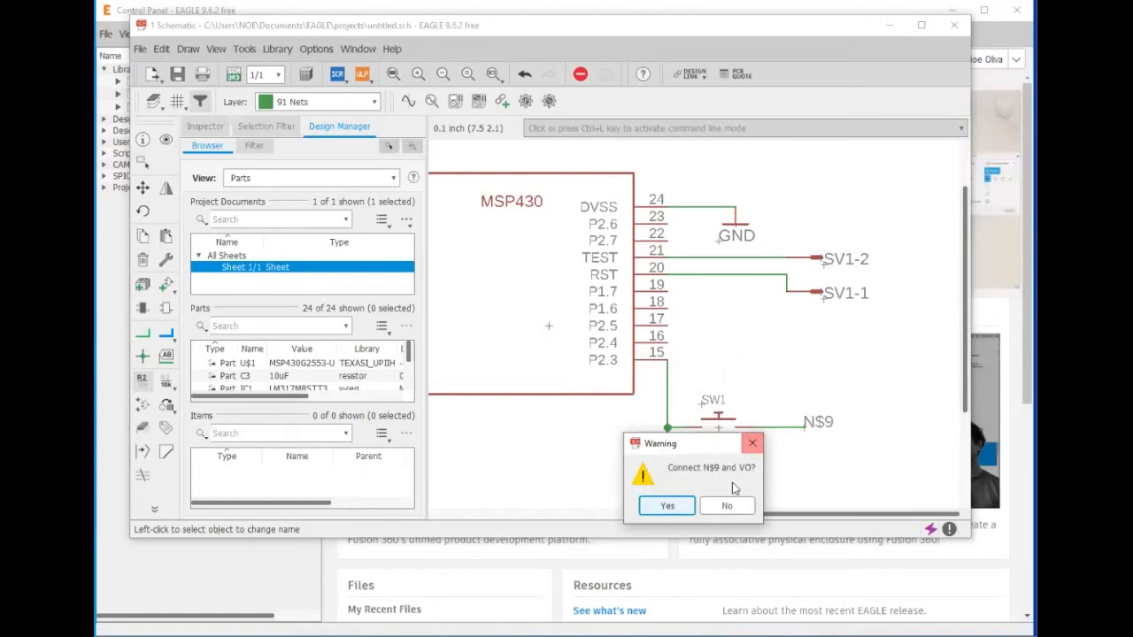
pyautogui.click(666, 506)
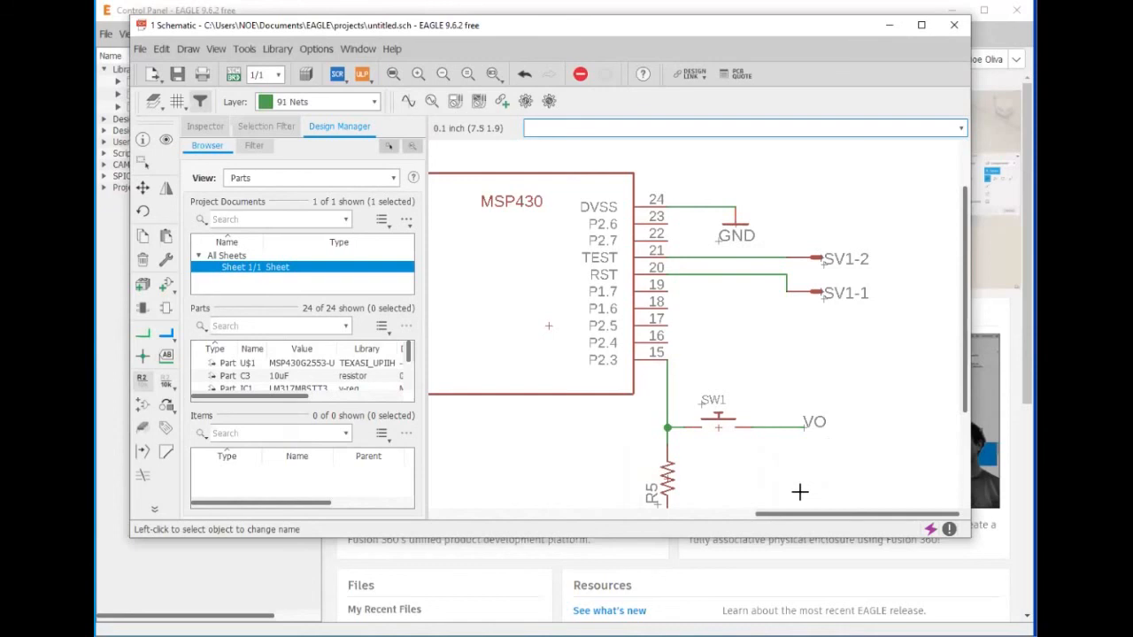
# - Save the schematic as CIRCUITOEJEMPLO.sch and create the board CIRCUITOEJEMPLO.brd from it
pyautogui.moveTo(794, 516); pyautogui.dragTo(763, 517)
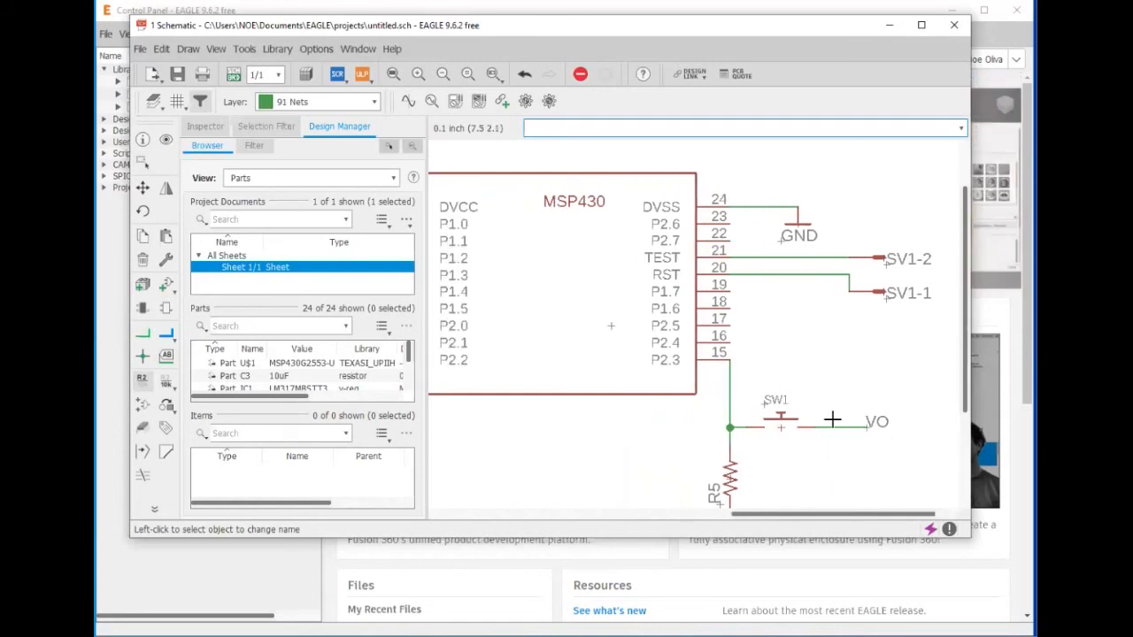
pyautogui.scroll(-3, 582, 449)
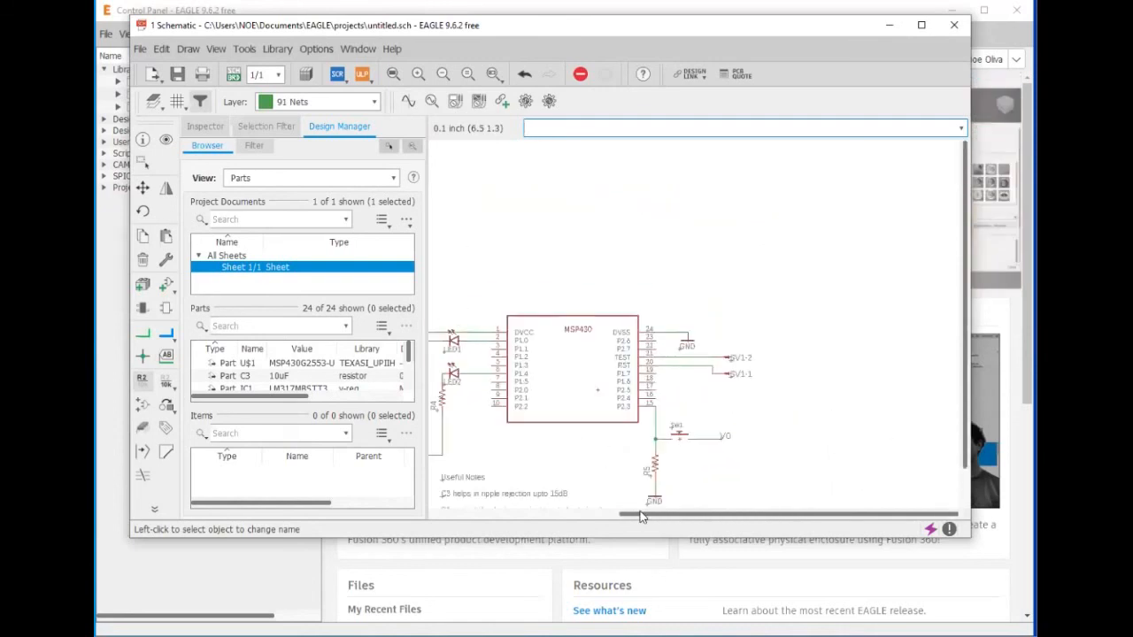
pyautogui.moveTo(641, 520); pyautogui.dragTo(586, 518)
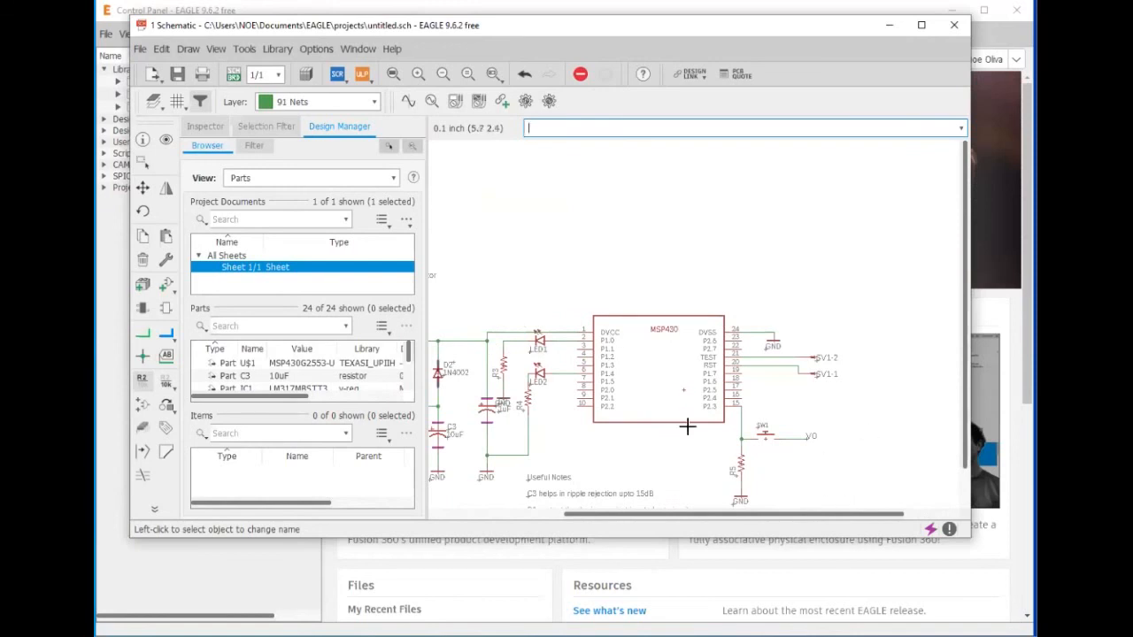
pyautogui.click(502, 113)
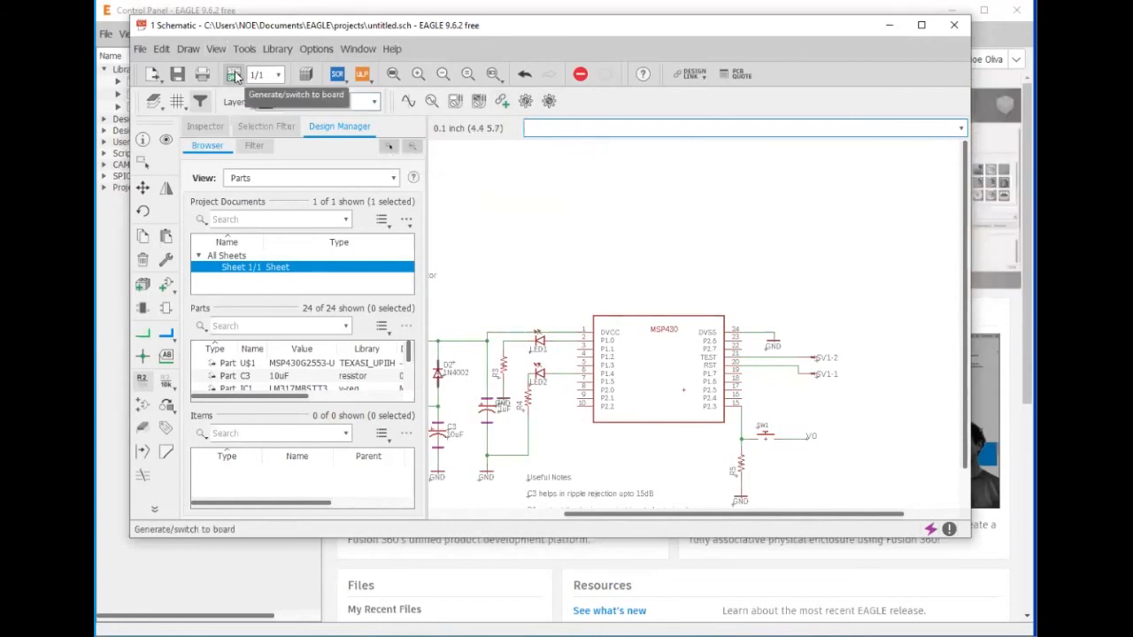
pyautogui.click(233, 75)
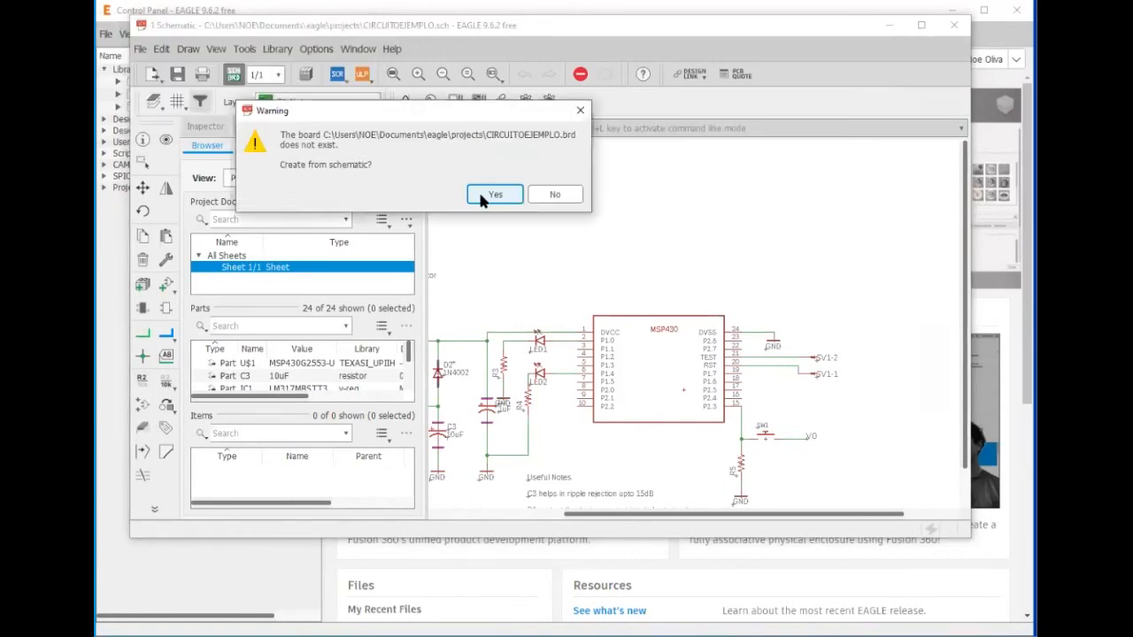
pyautogui.click(481, 197)
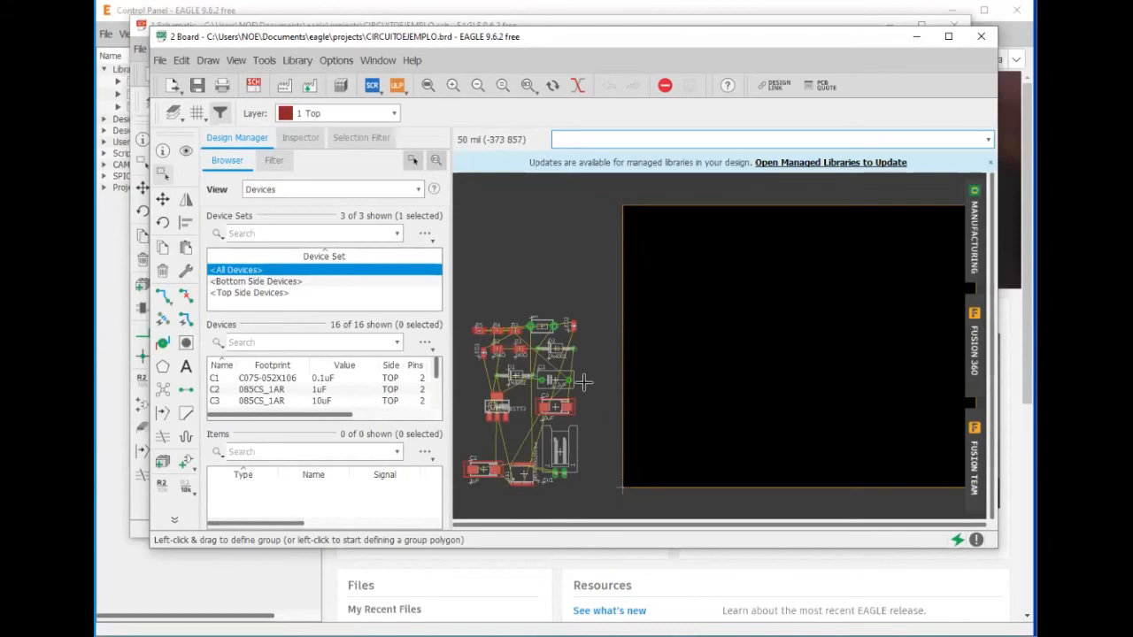
# - Move the board outline's top edge down, reducing the board to about 40 percent of its original height
pyautogui.scroll(6, 575, 389)
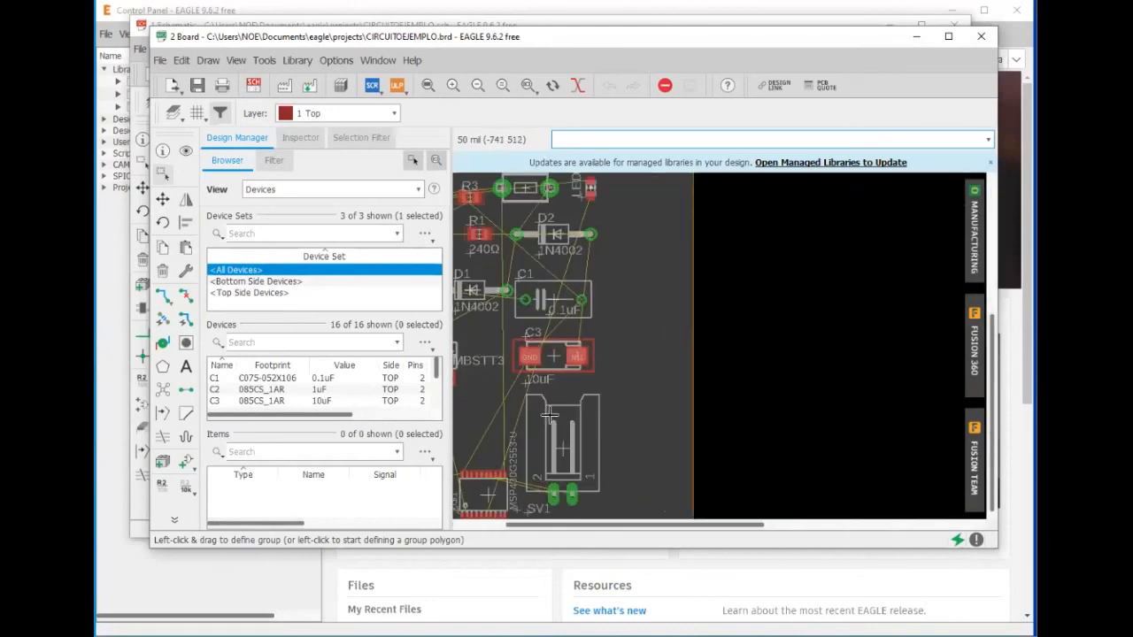
pyautogui.moveTo(641, 525); pyautogui.dragTo(536, 541)
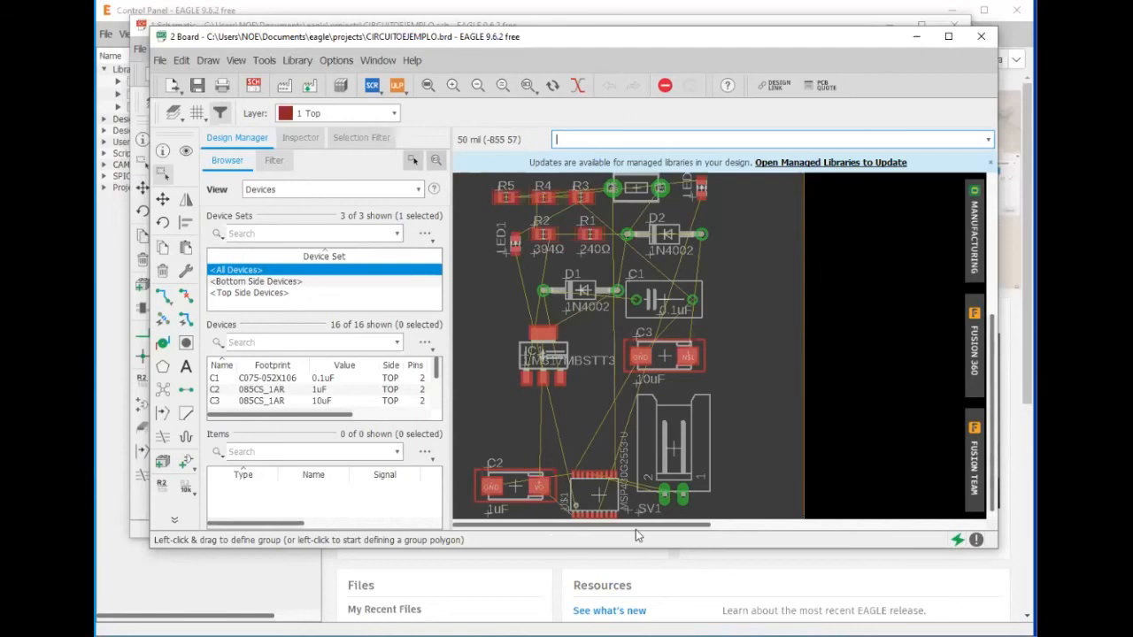
pyautogui.scroll(-1, 620, 416)
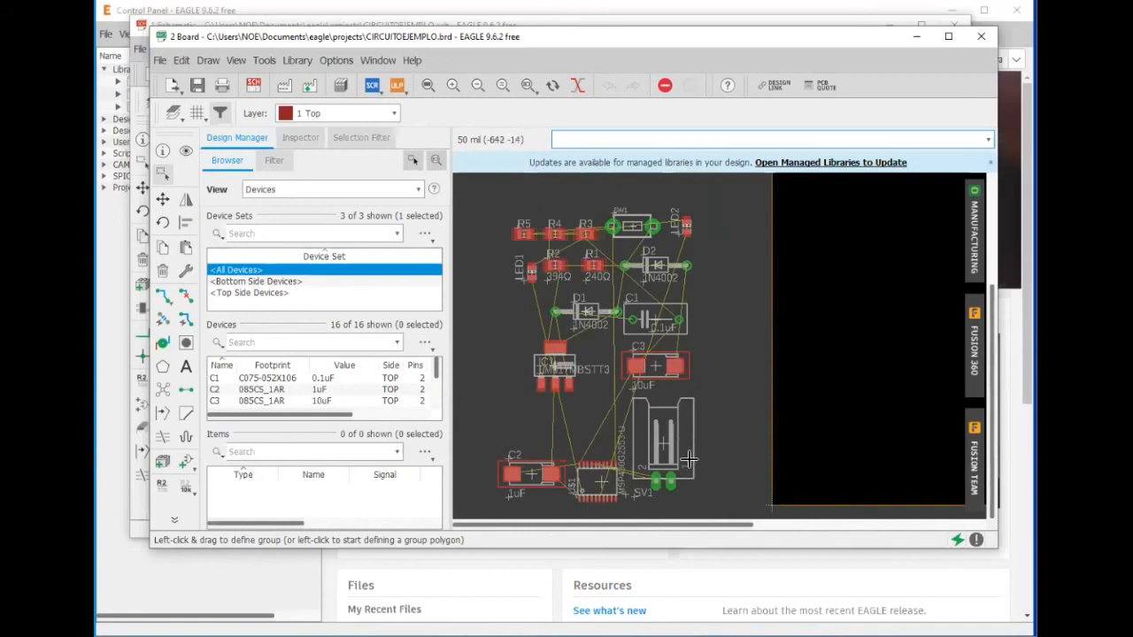
pyautogui.scroll(-2, 655, 425)
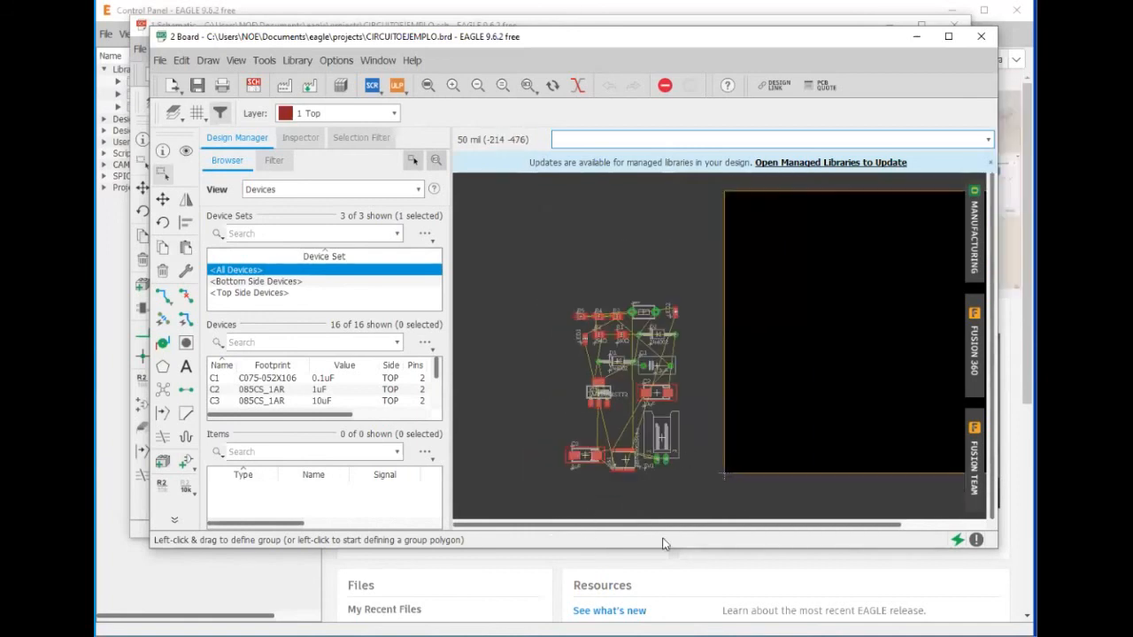
pyautogui.moveTo(651, 530); pyautogui.dragTo(747, 529)
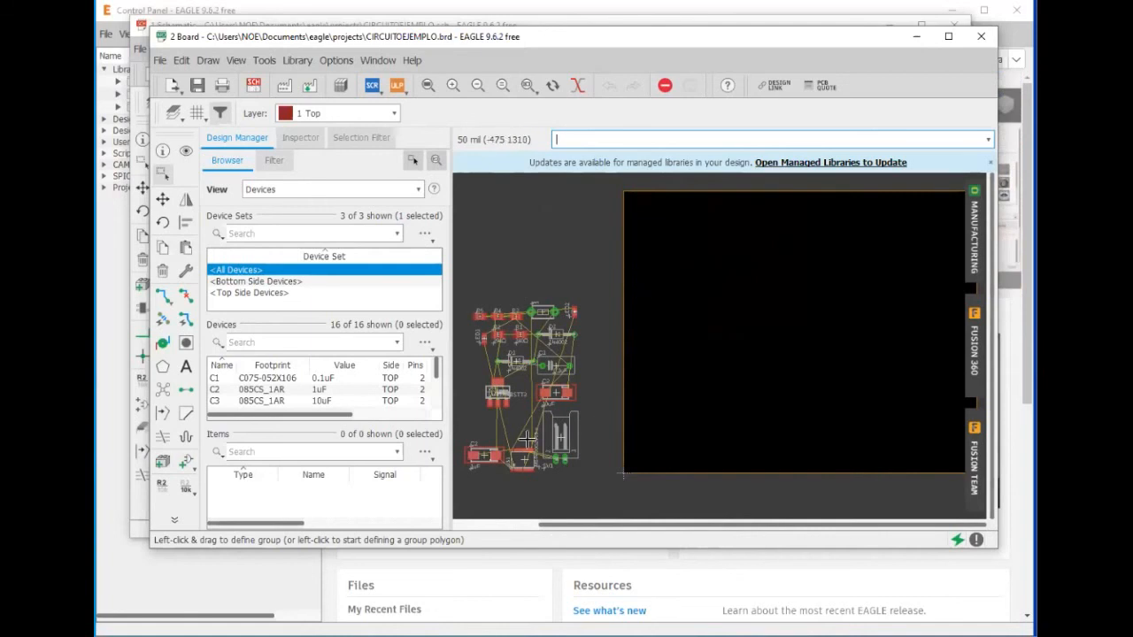
pyautogui.scroll(-1, 771, 336)
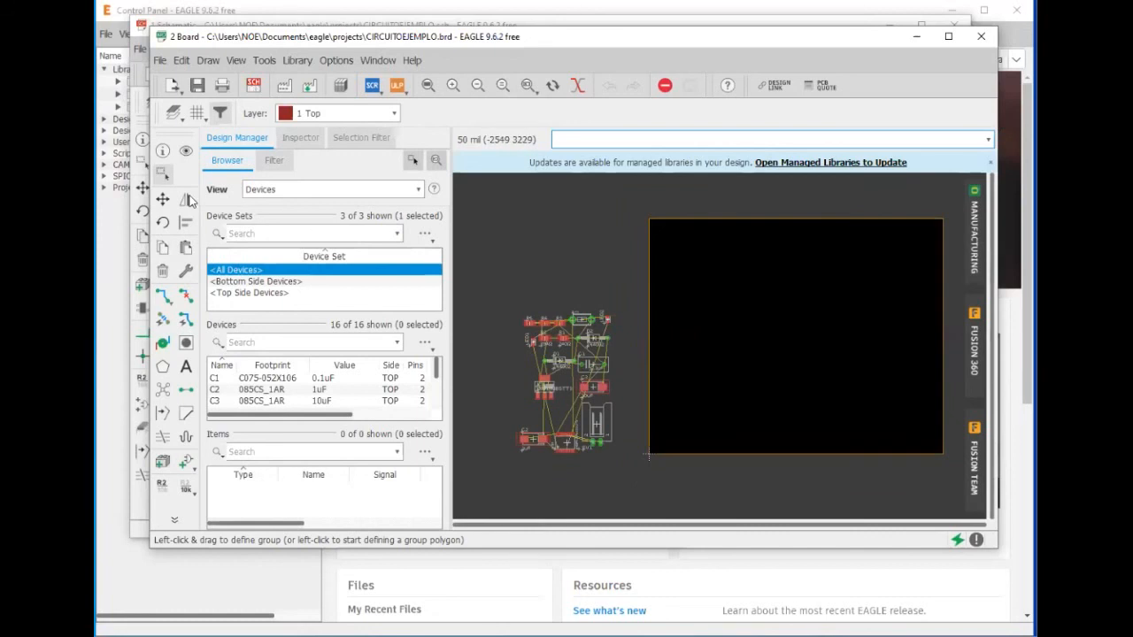
pyautogui.click(162, 199)
pyautogui.click(723, 219)
pyautogui.click(723, 360)
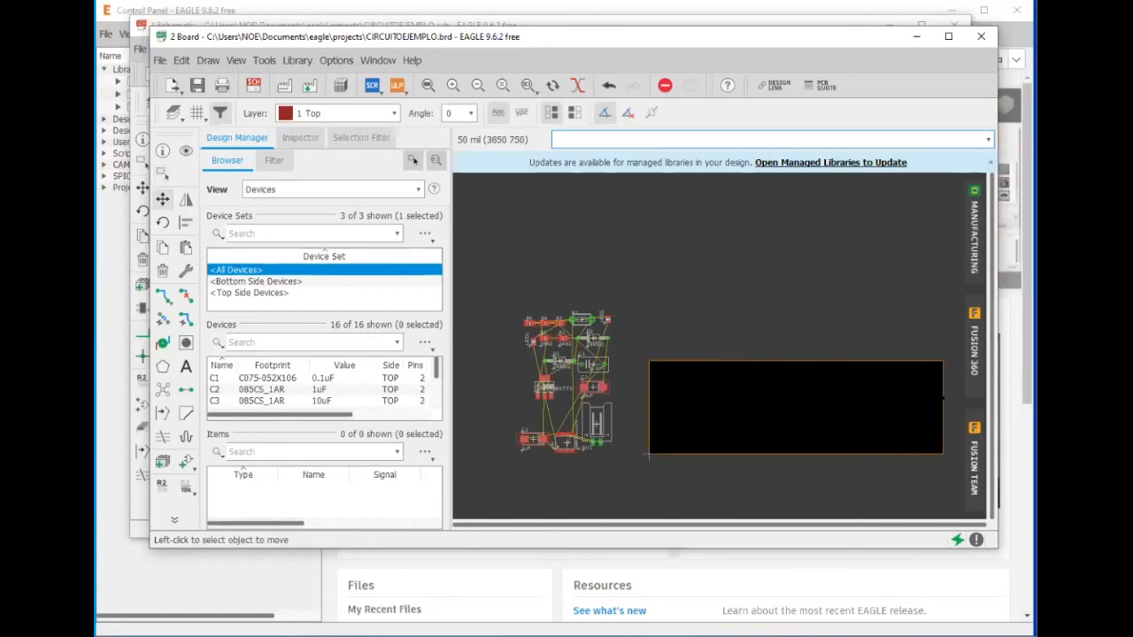
# - Move the board outline's right edge inward, reducing the board width to about 2050 mil
pyautogui.click(940, 404)
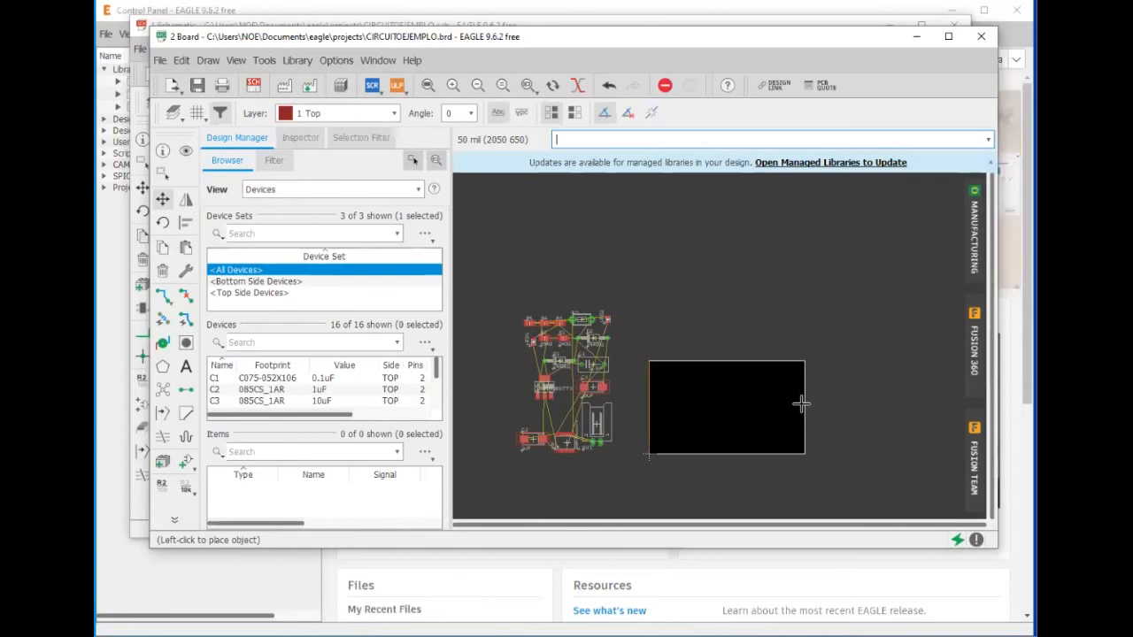
pyautogui.click(801, 403)
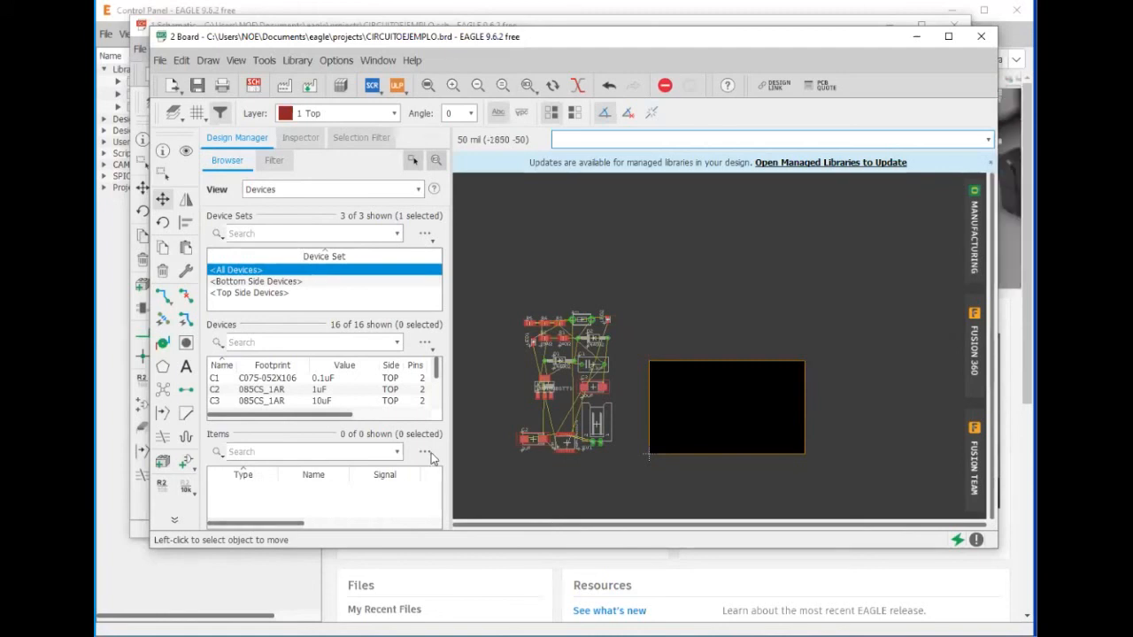
# - Switch to the browser's 4pcb trace width calculator and set the current to 0.01 A
pyautogui.scroll(3, 587, 449)
pyautogui.scroll(4, 587, 450)
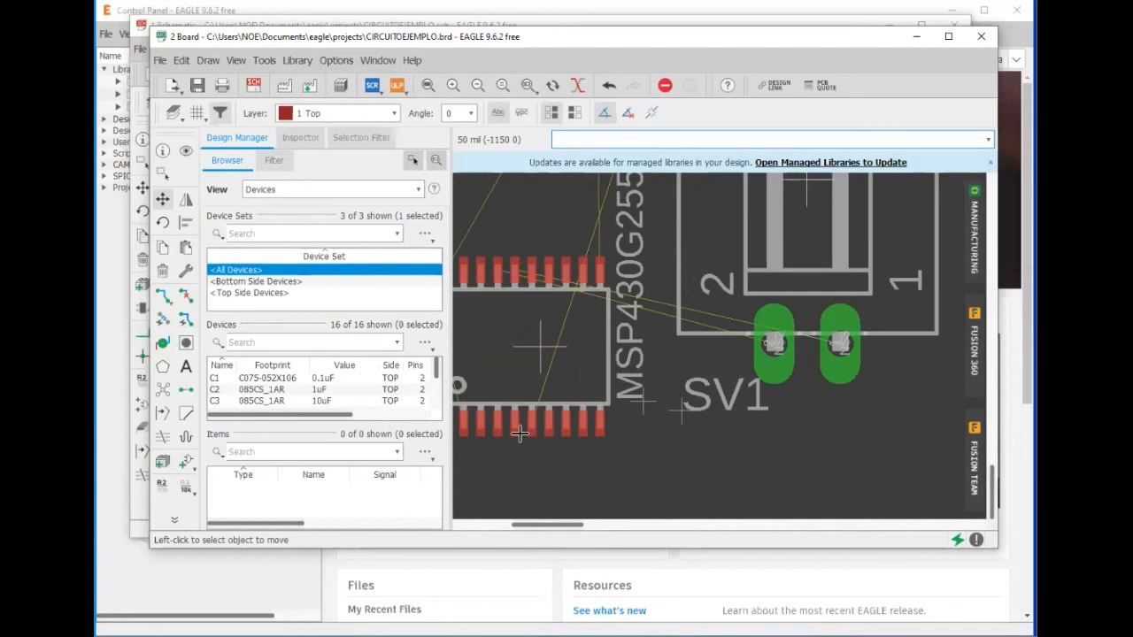
pyautogui.scroll(2, 564, 446)
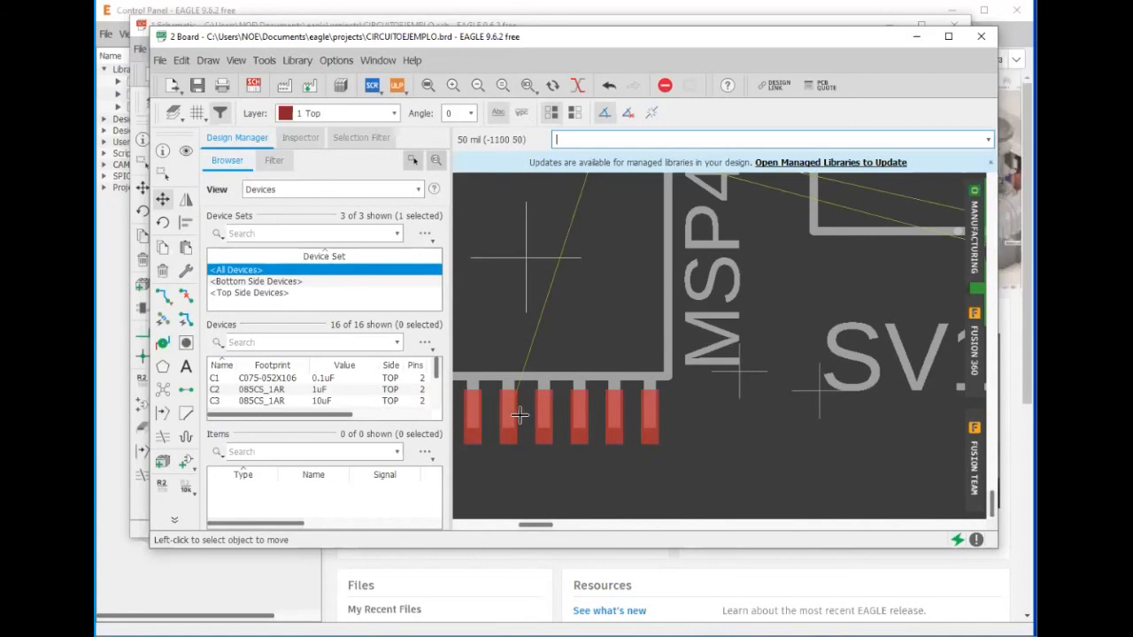
pyautogui.hotkey('alt', 'Tab')
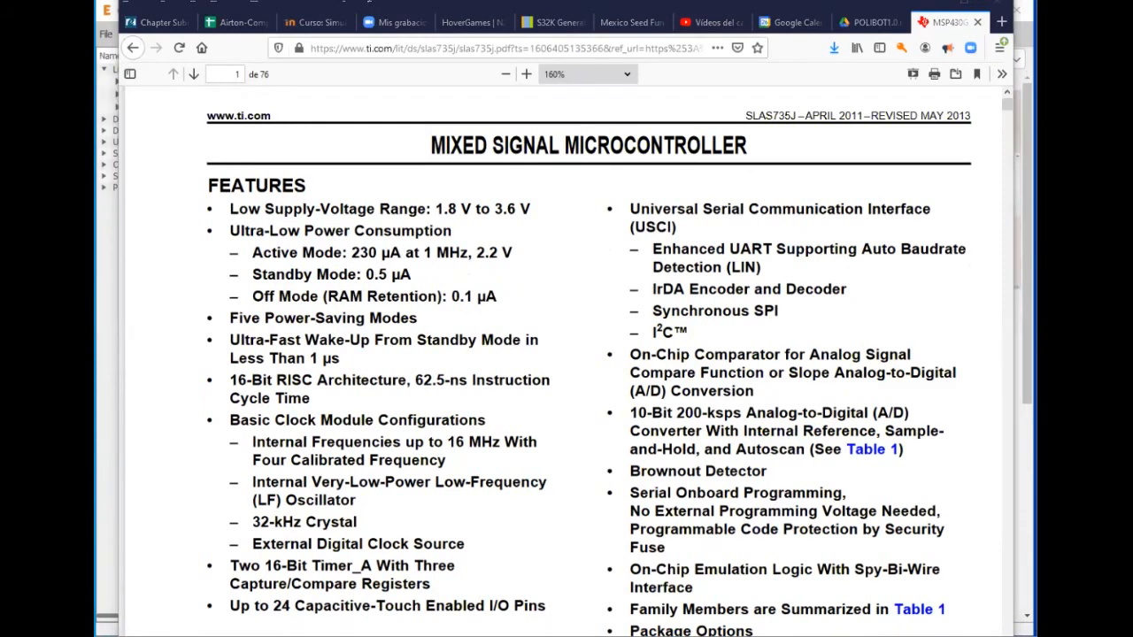
pyautogui.hotkey('alt', 'Tab')
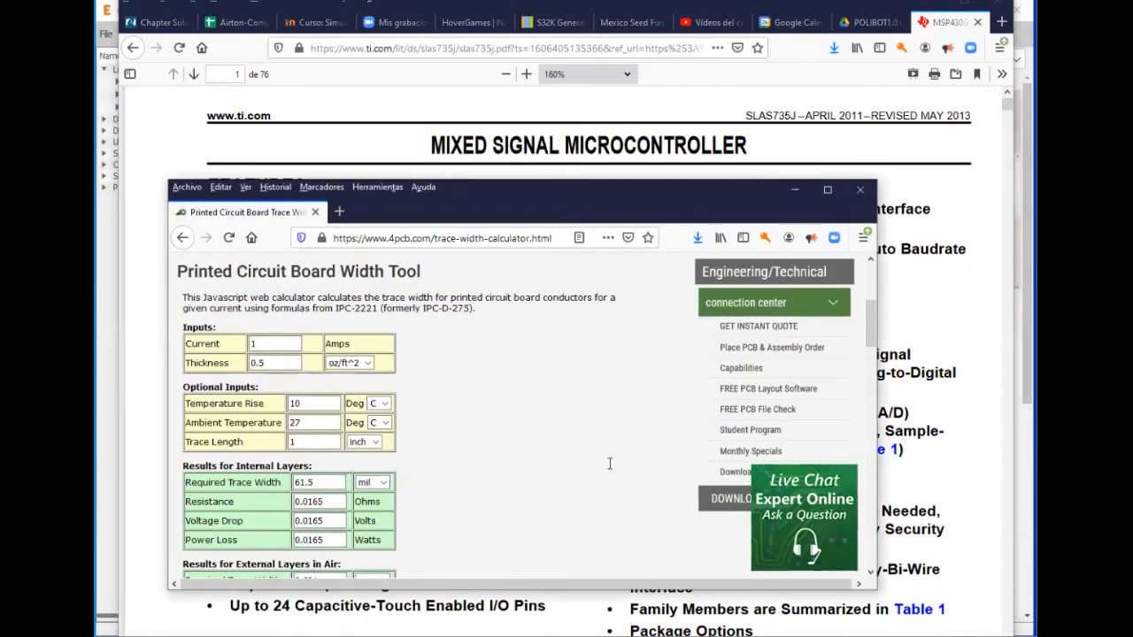
pyautogui.click(266, 347)
pyautogui.press('BackSpace')
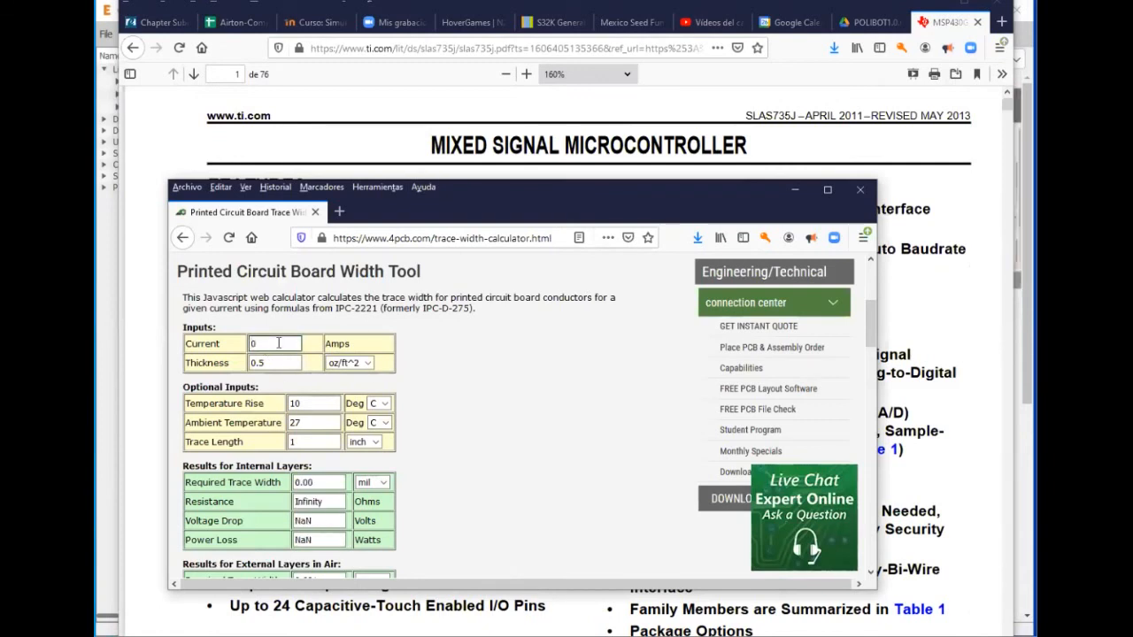
pyautogui.write('00')
pyautogui.press('BackSpace')
pyautogui.press('BackSpace')
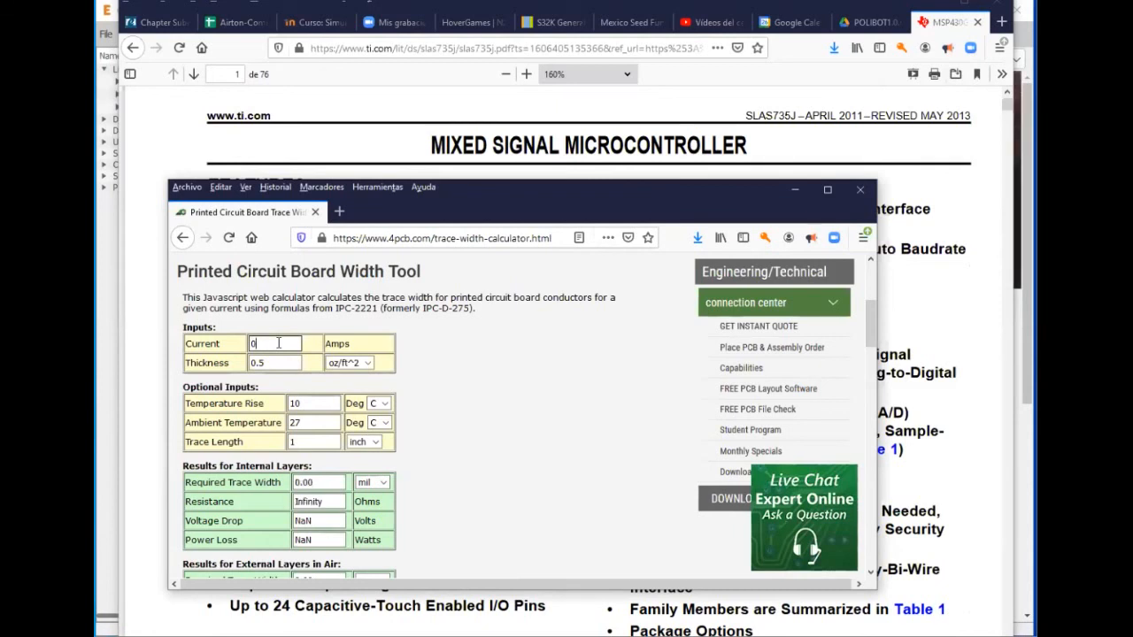
pyautogui.write('.01')
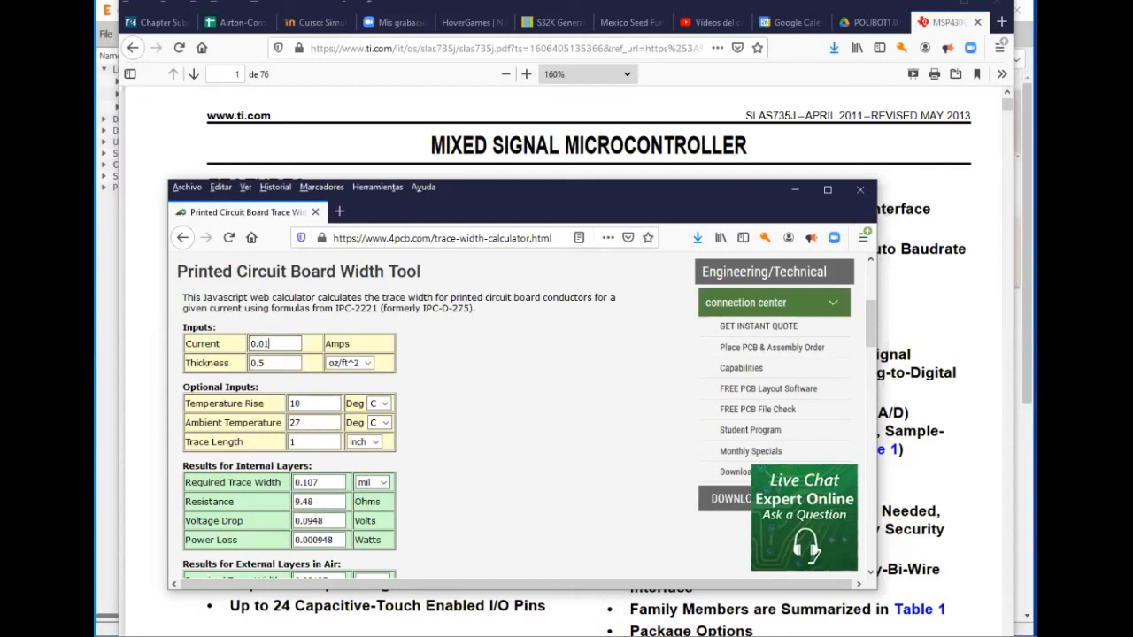
# - Set the calculator's current to 0.1 A and the unit of the external-layer required trace width to mil
pyautogui.hotkey('alt', 'Tab')
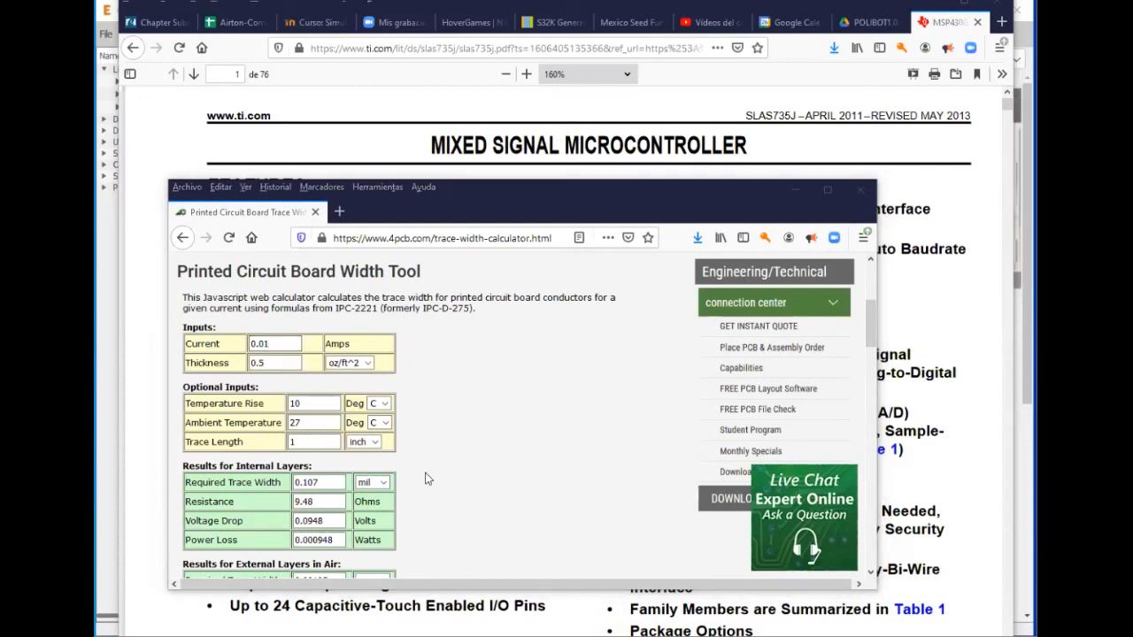
pyautogui.scroll(-2, 426, 485)
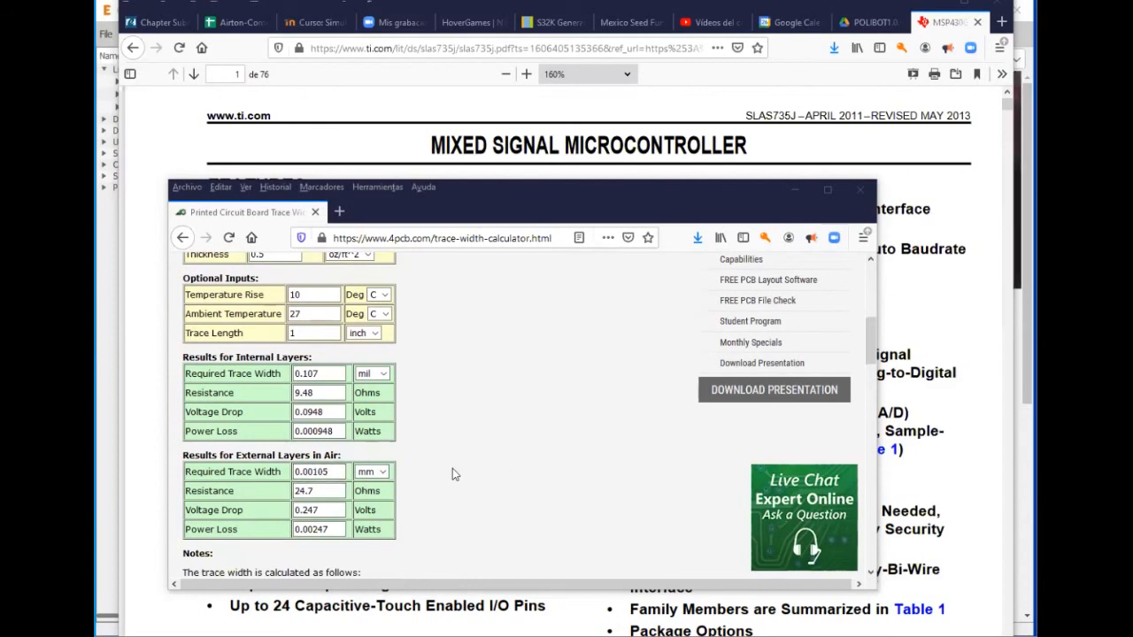
pyautogui.scroll(2, 493, 502)
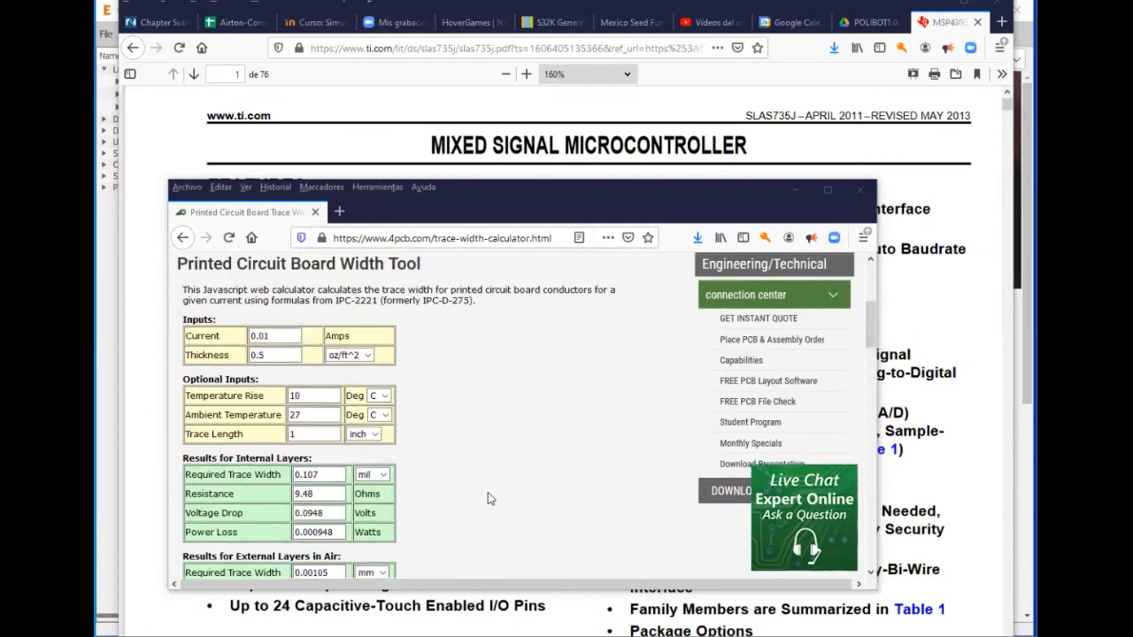
pyautogui.scroll(-2, 374, 481)
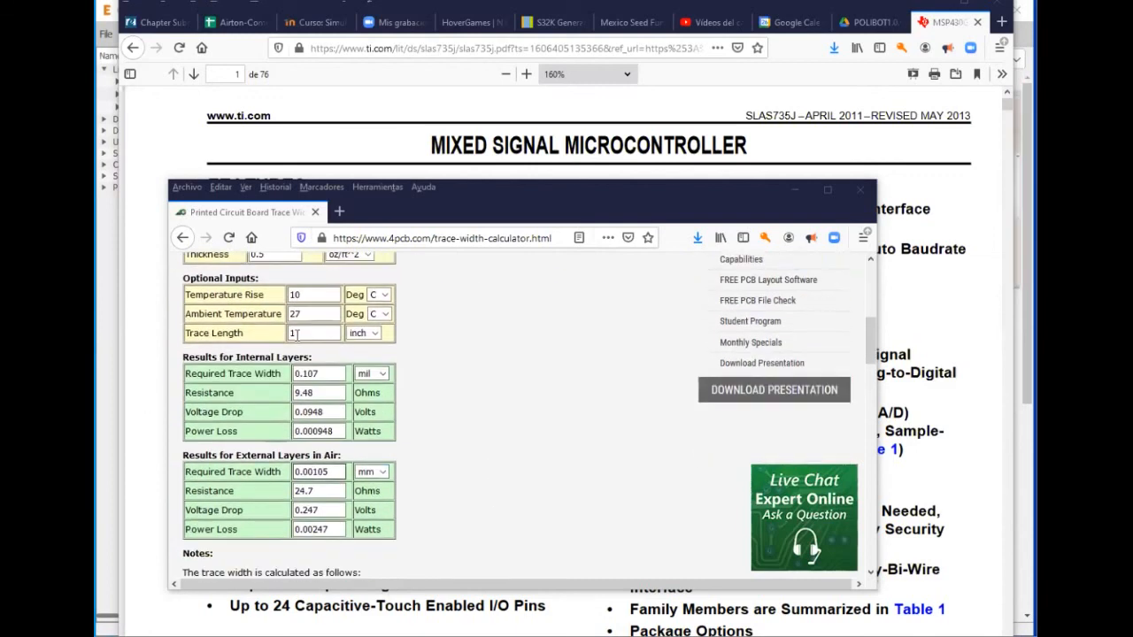
pyautogui.scroll(3, 271, 343)
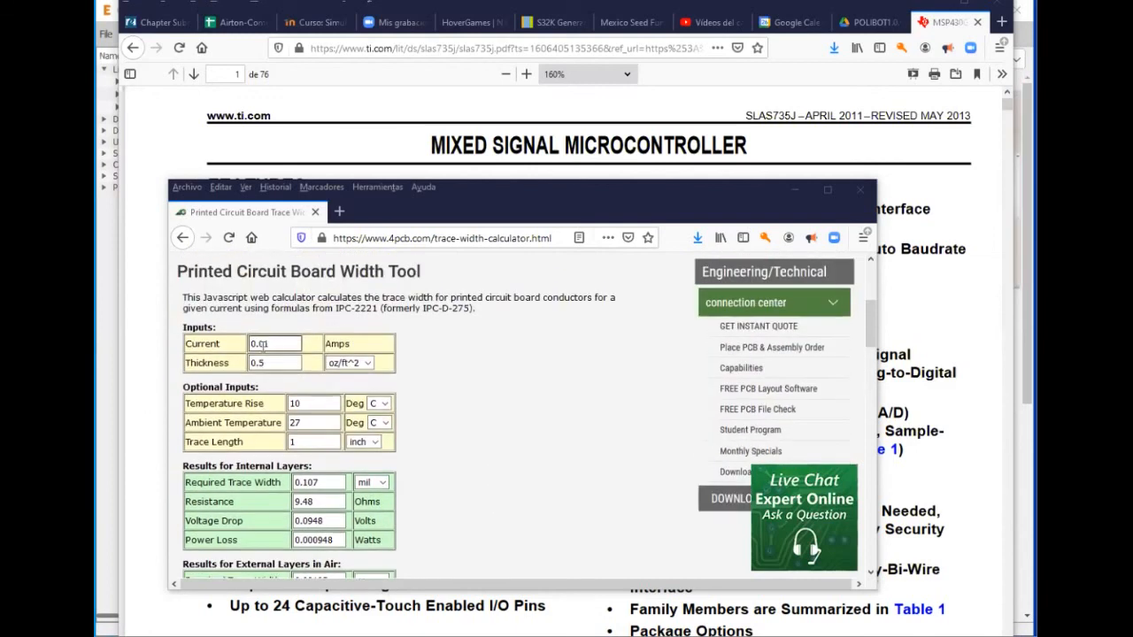
pyautogui.click(262, 345)
pyautogui.press('BackSpace')
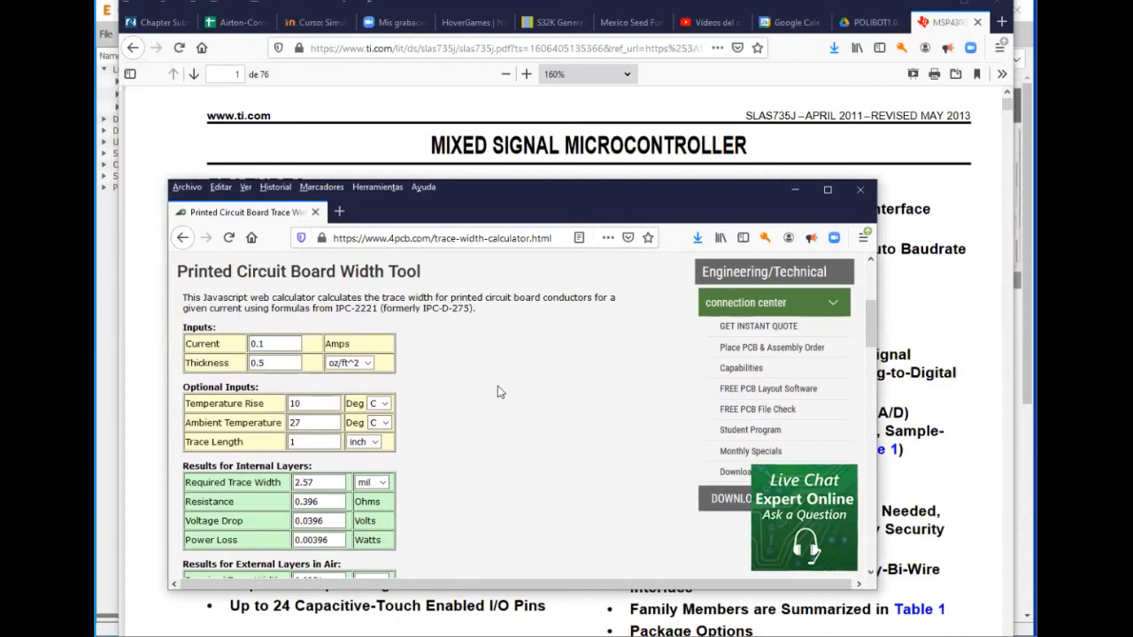
pyautogui.scroll(-5, 485, 441)
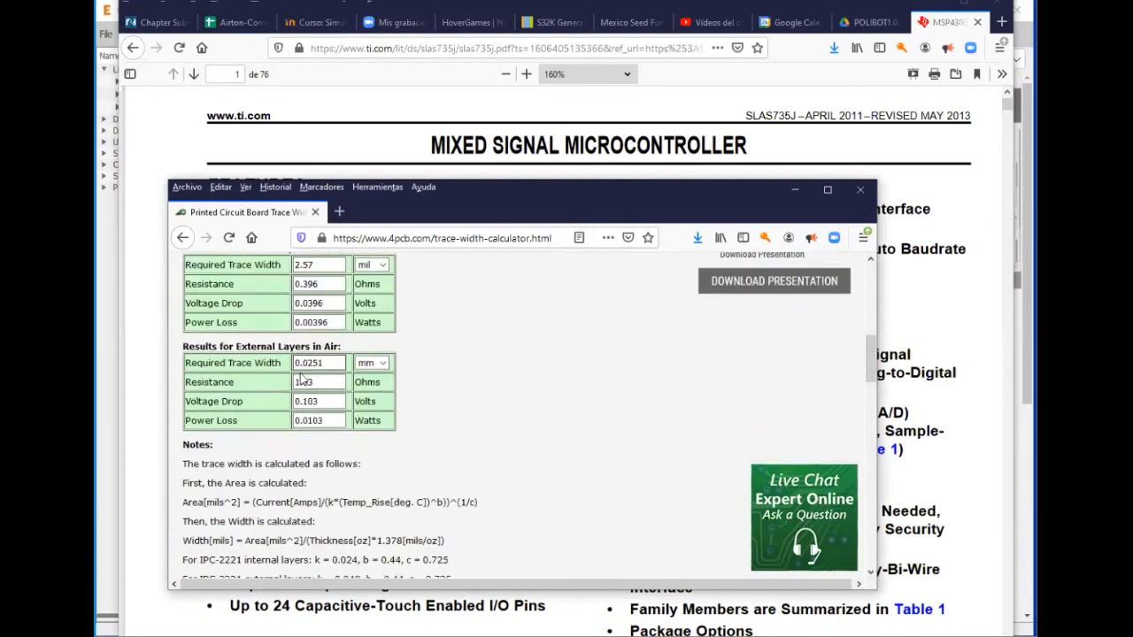
pyautogui.click(383, 363)
pyautogui.click(366, 382)
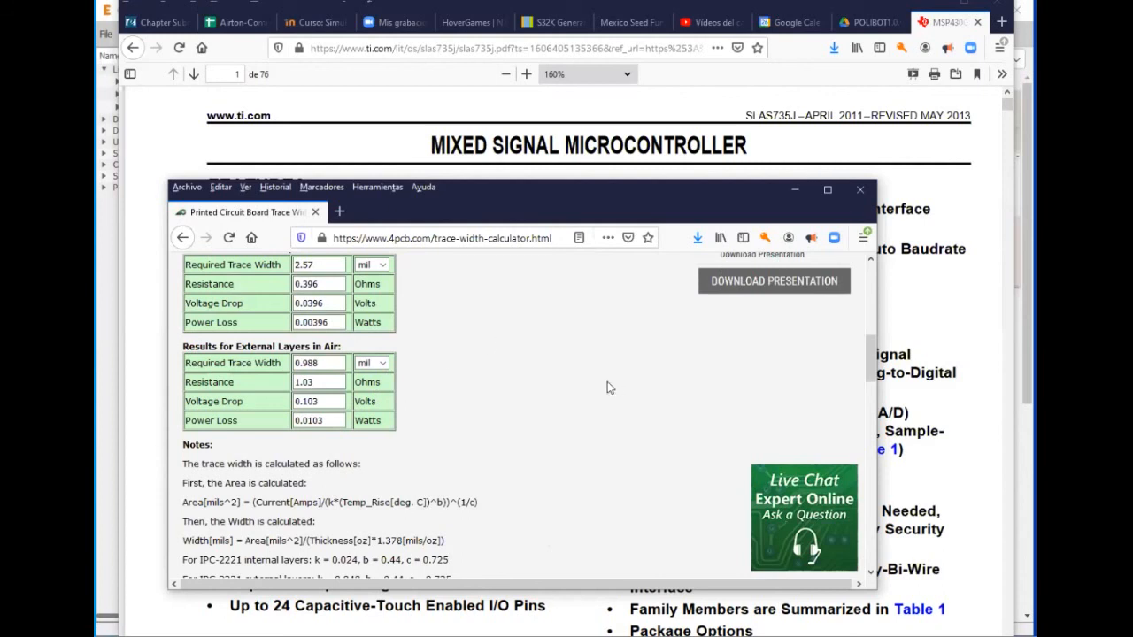
# - Switch back to the EAGLE board and try routing a 6 mil trace from the microcontroller's pad 2 (N$5)
pyautogui.click(794, 190)
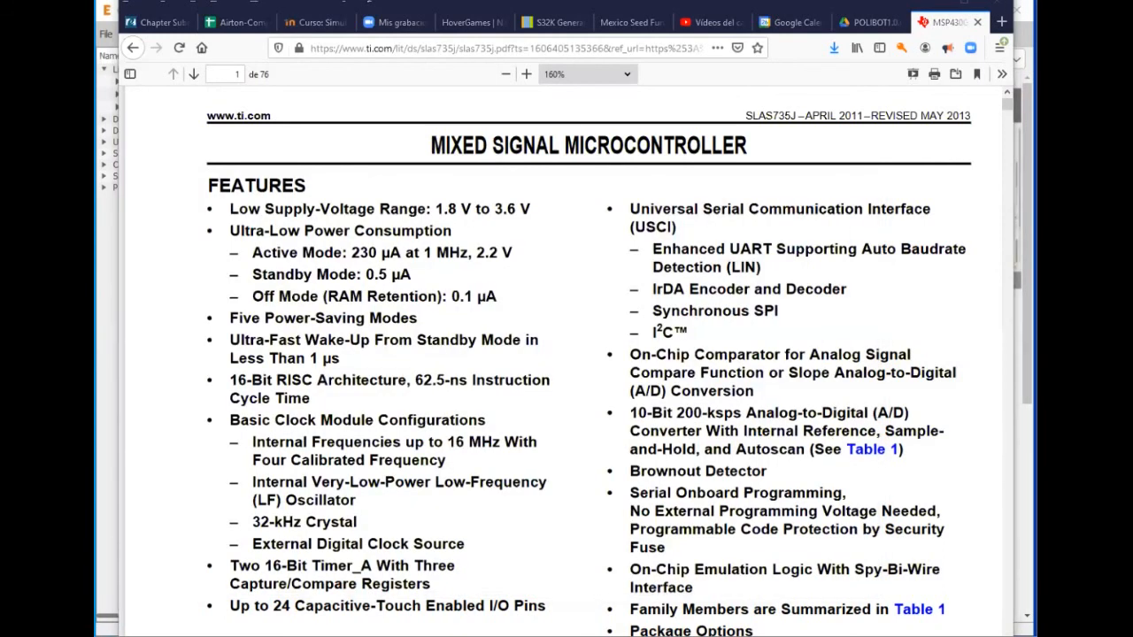
pyautogui.moveTo(300, 636)
pyautogui.click(463, 598)
pyautogui.click(620, 333)
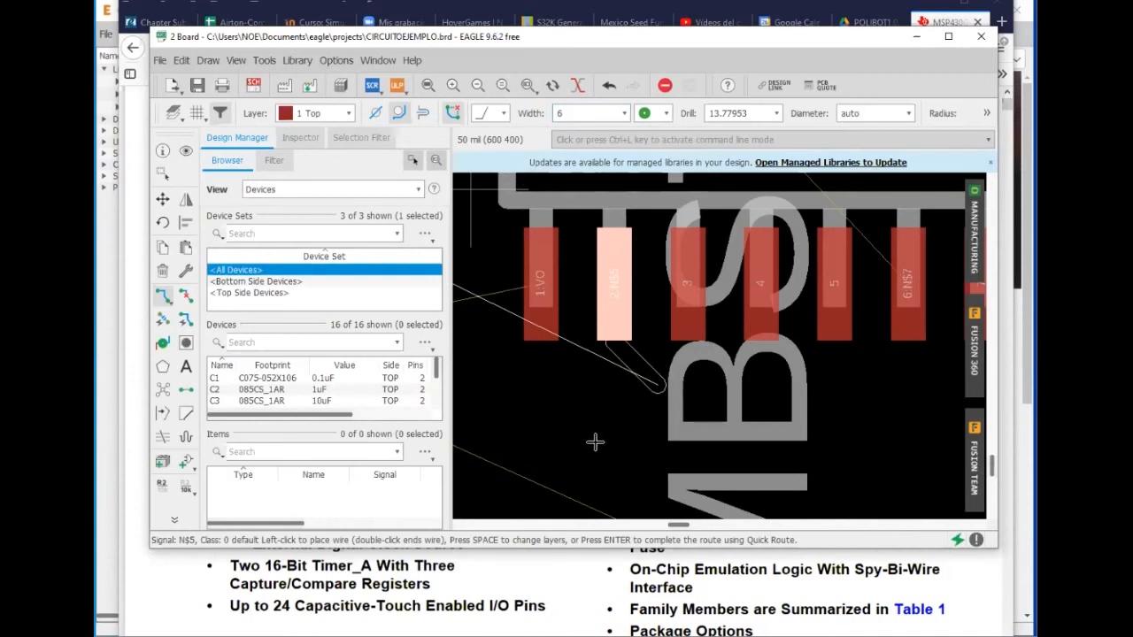
pyautogui.press('Escape')
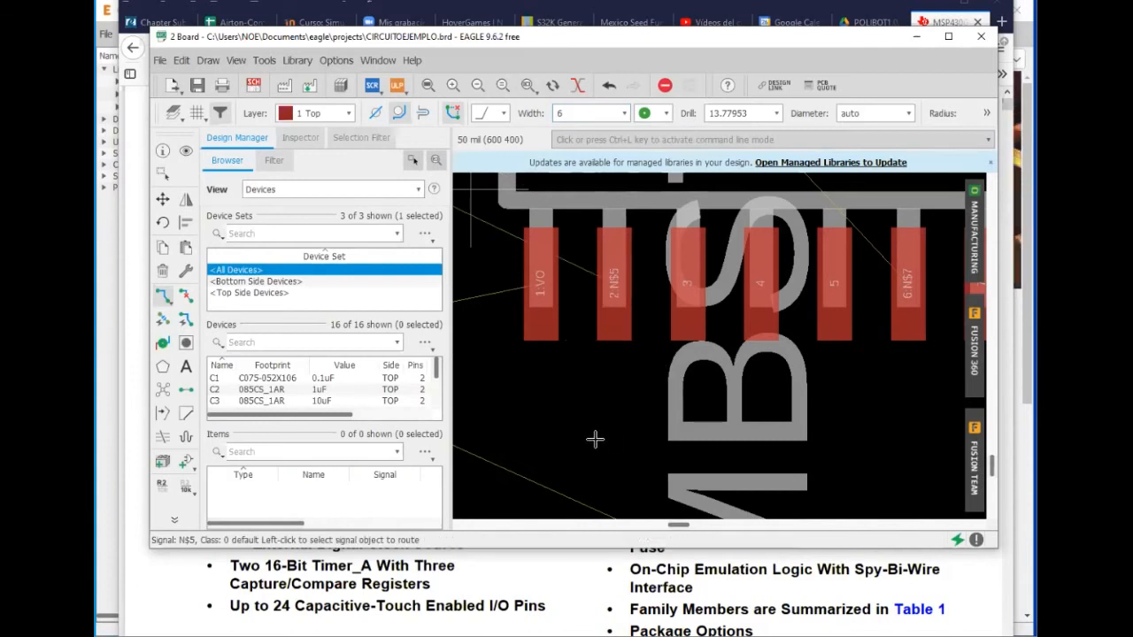
# - Return to the trace width calculator and examine its inputs and the required trace widths for internal and external layers
pyautogui.click(155, 597)
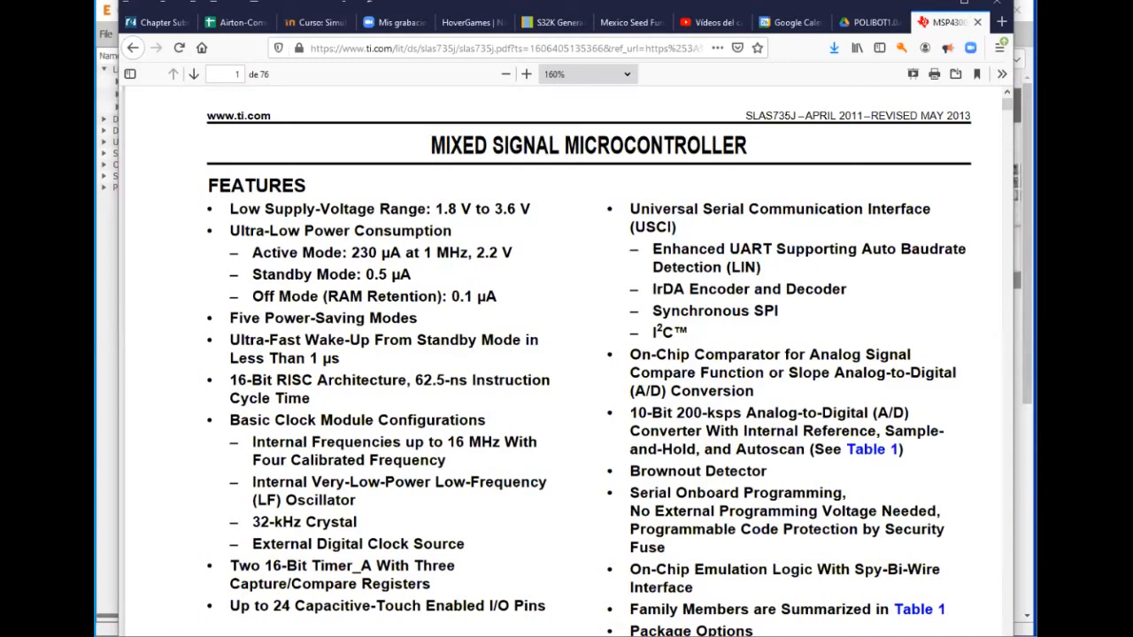
pyautogui.hotkey('alt', 'Tab')
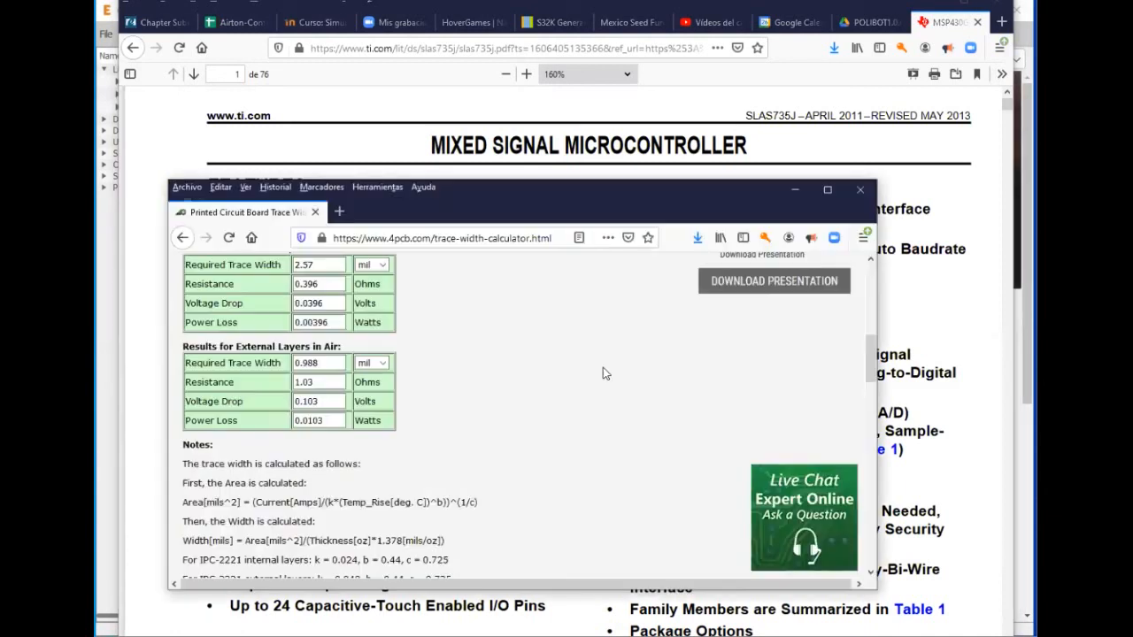
pyautogui.scroll(6, 433, 335)
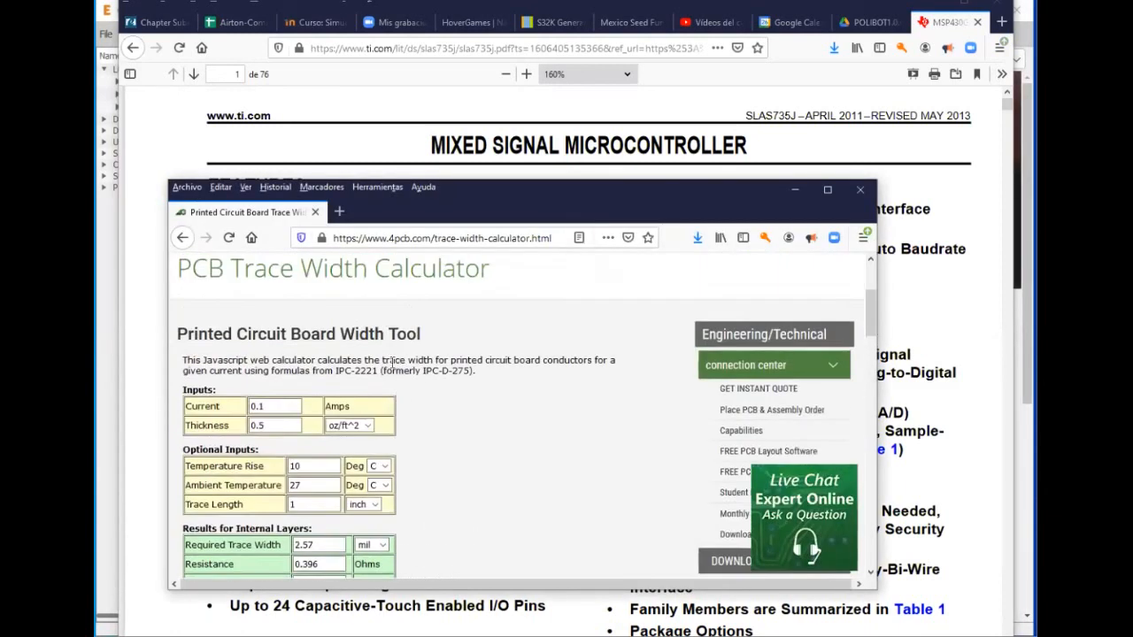
pyautogui.scroll(-2, 247, 351)
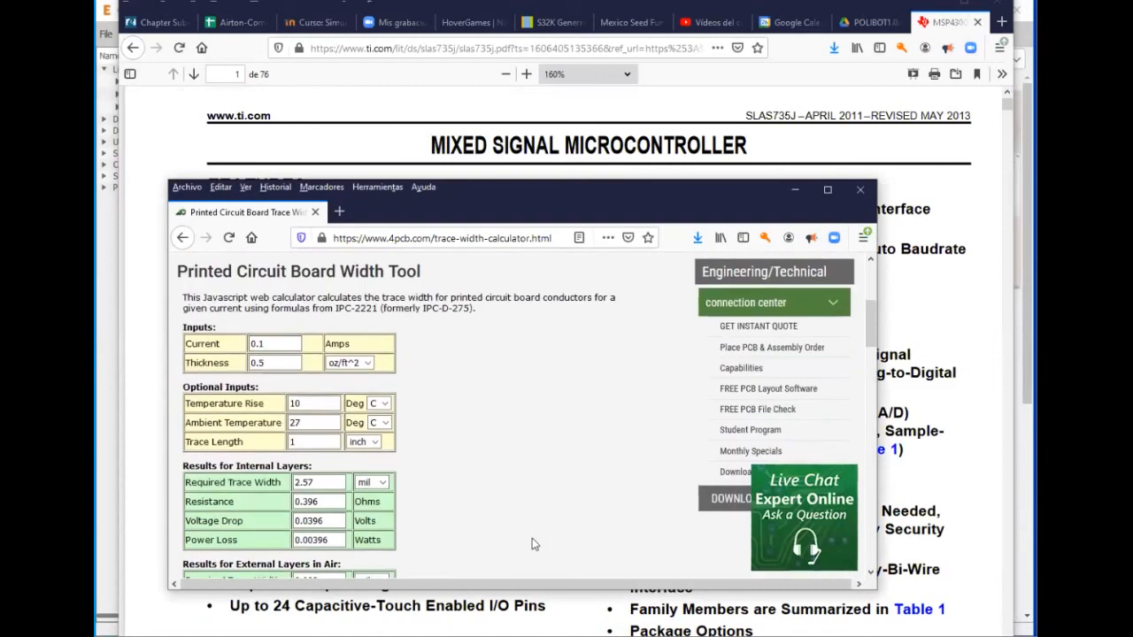
pyautogui.scroll(-3, 428, 489)
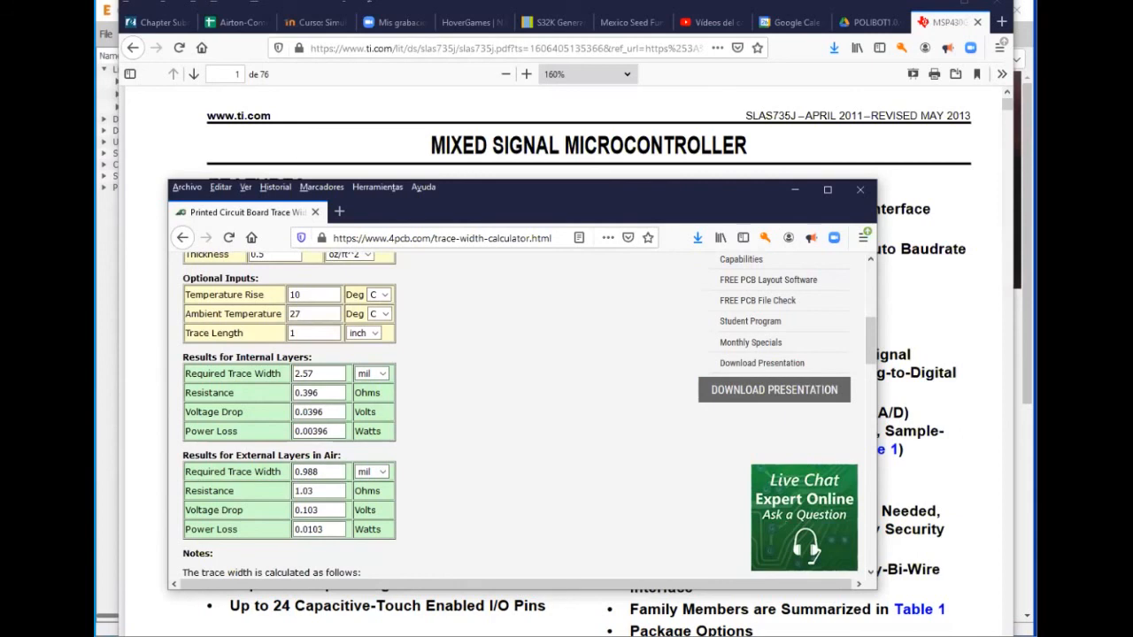
# - Switch to the EAGLE board and try routing a 24 mil trace from the microcontroller's pad 1 (VO)
pyautogui.hotkey('alt', 'Tab')
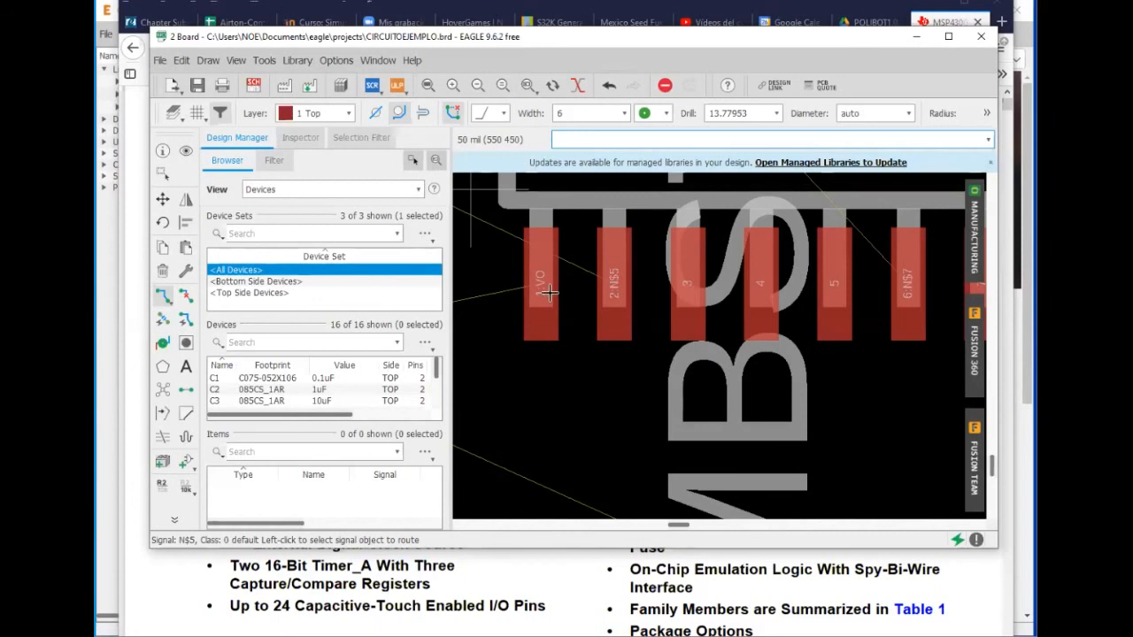
pyautogui.click(624, 114)
pyautogui.scroll(-2, 576, 239)
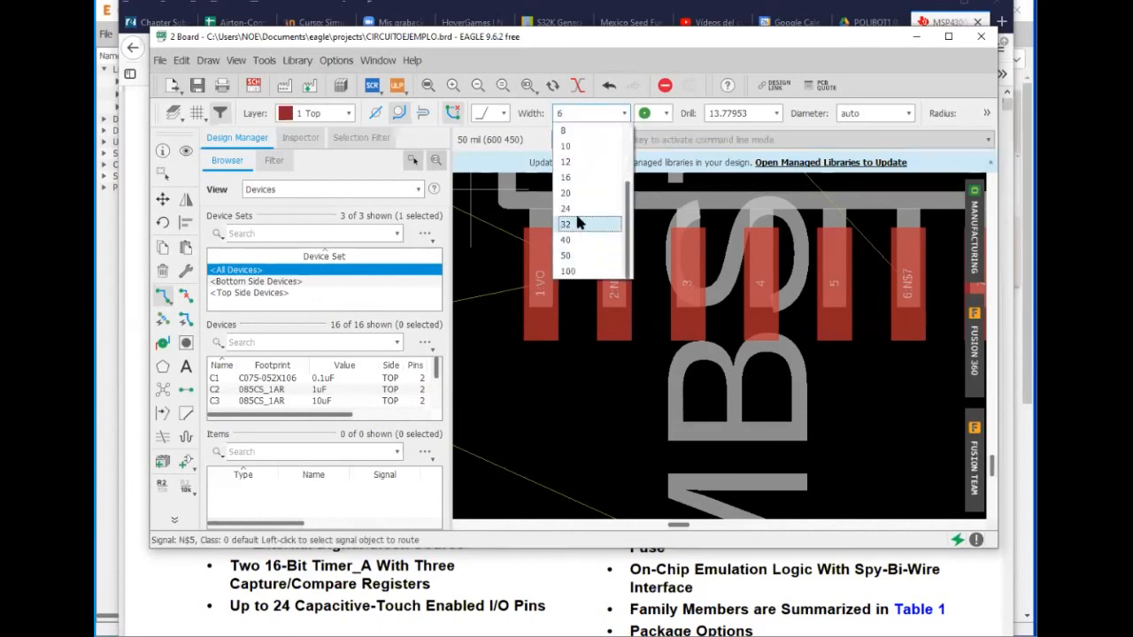
pyautogui.click(576, 209)
pyautogui.click(552, 285)
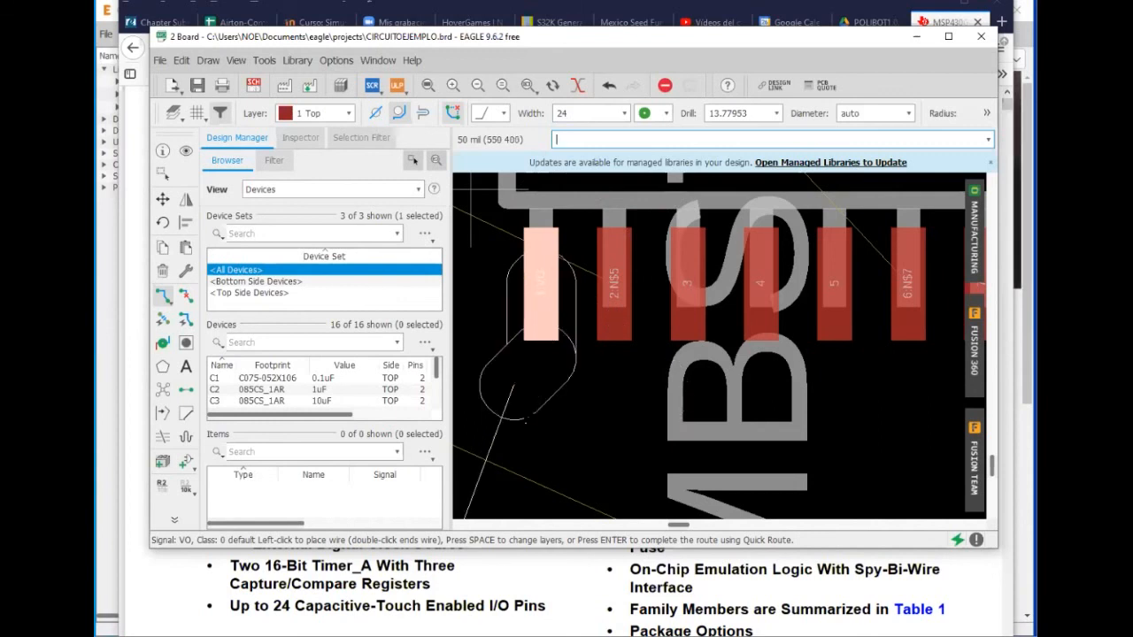
pyautogui.press('Escape')
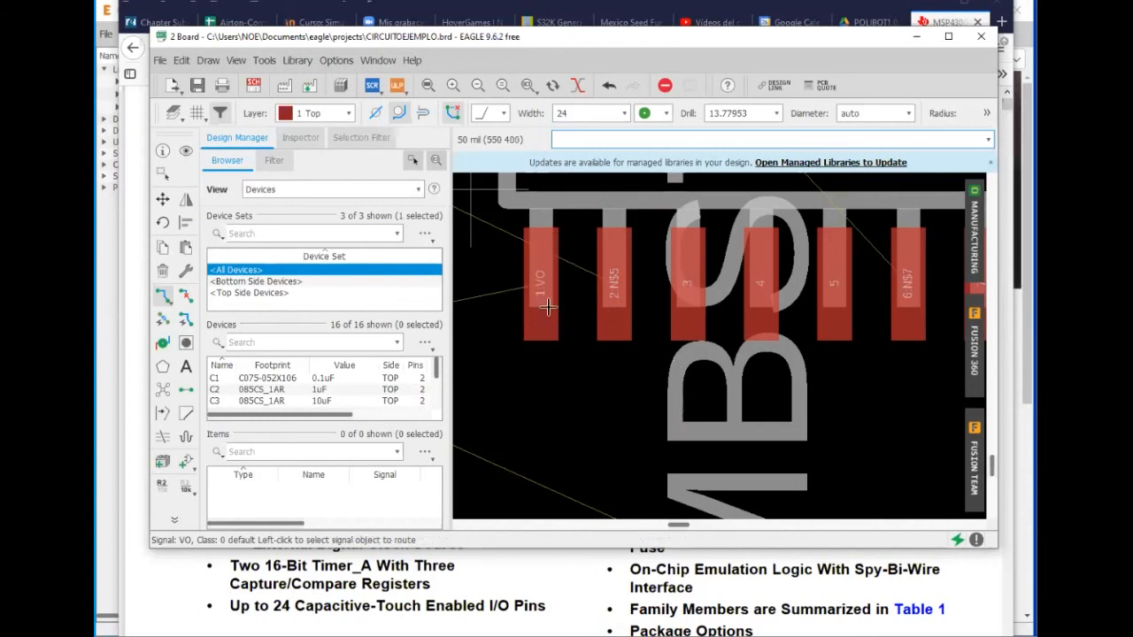
# - Start routing from the microcontroller's pad 1 (VO) at 6 mil, and try the trace at 8 mil
pyautogui.click(624, 114)
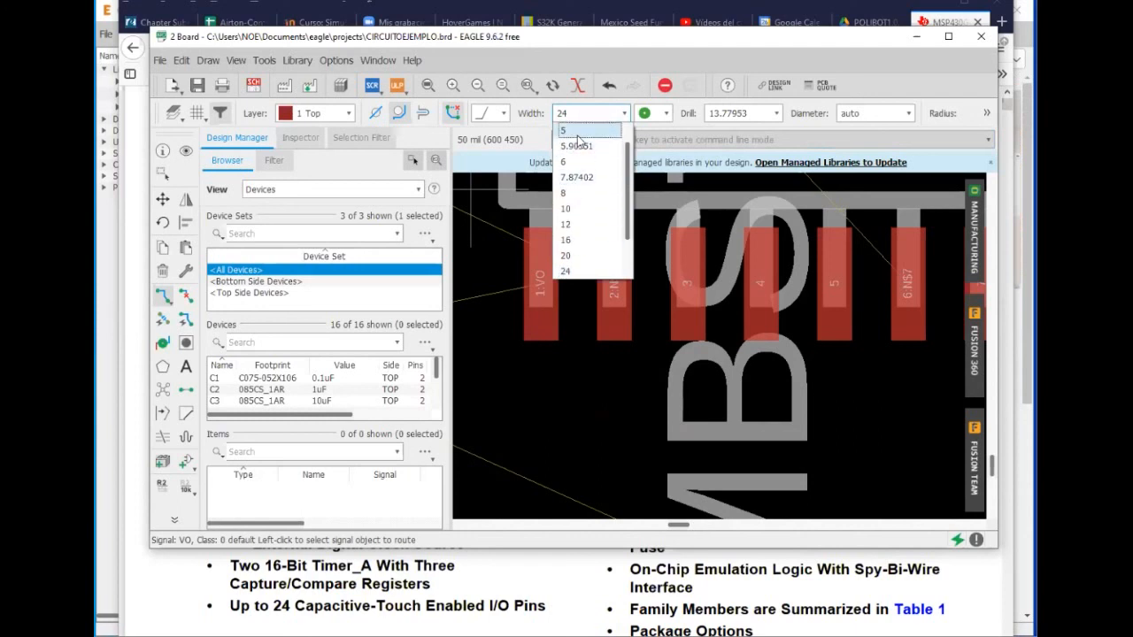
pyautogui.click(577, 163)
pyautogui.click(528, 290)
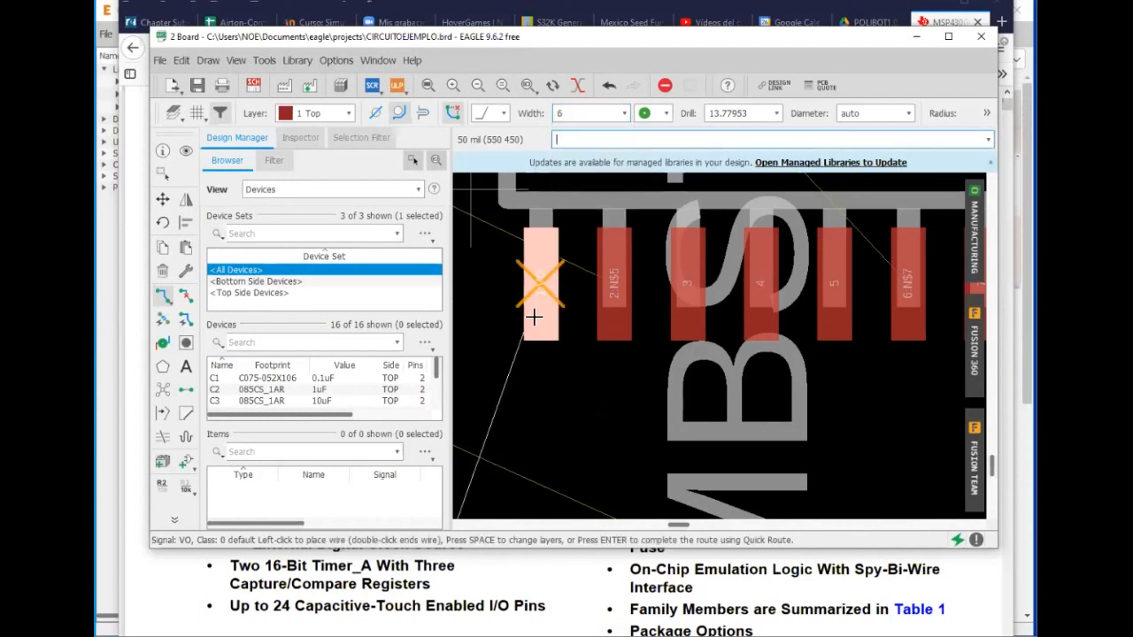
pyautogui.click(624, 113)
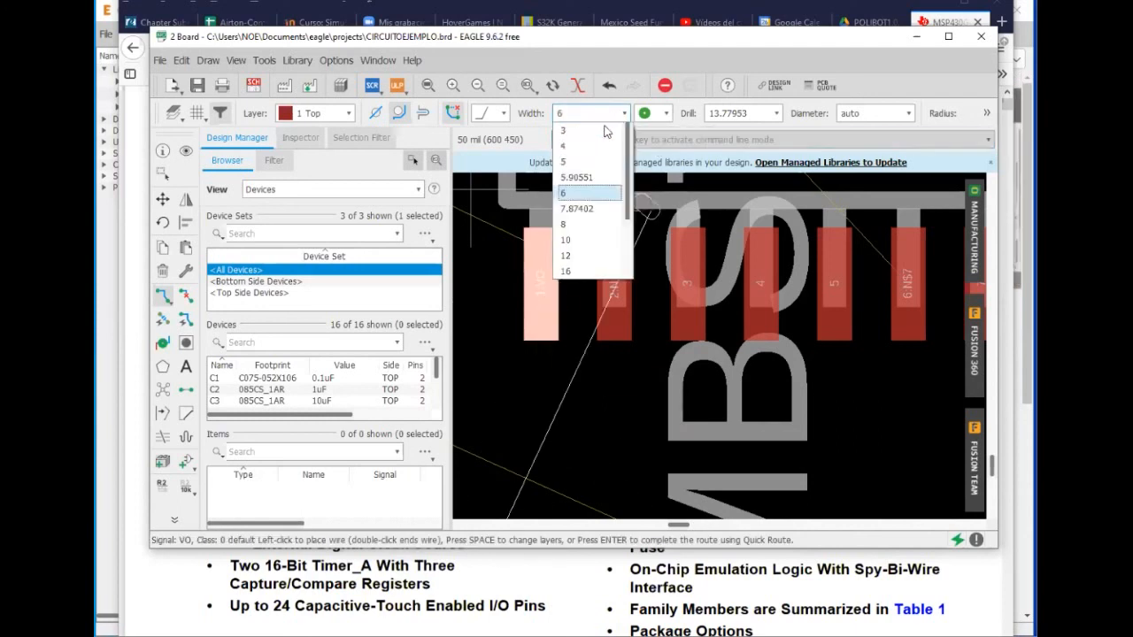
pyautogui.click(577, 224)
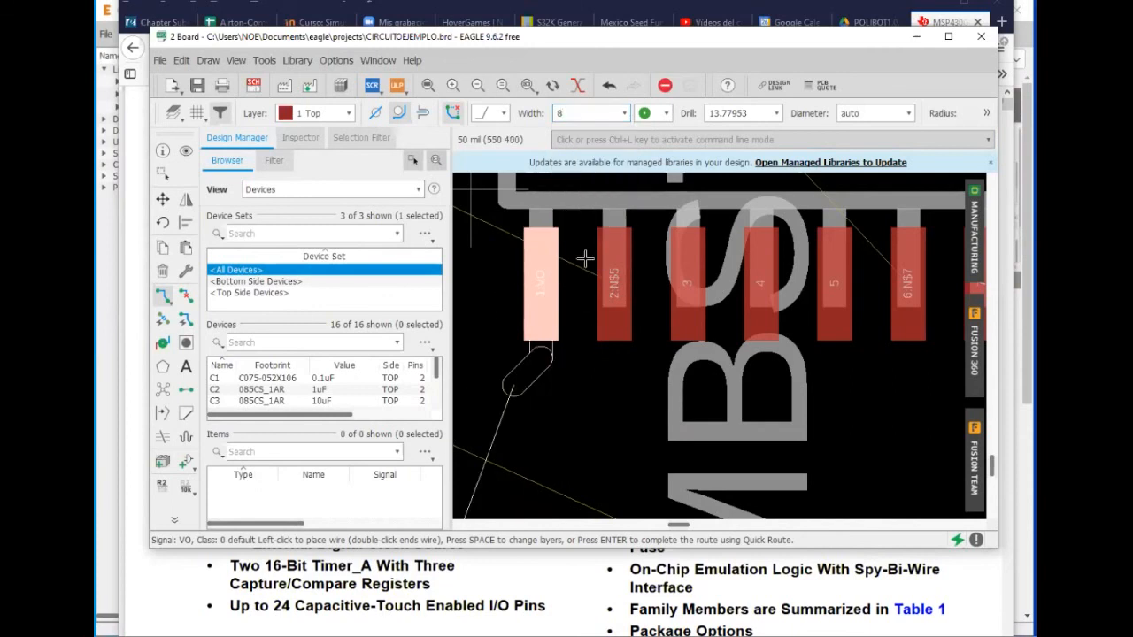
# - Set the trace width to 10 mil and place the first short angled segment below pad 1 (VO)
pyautogui.click(624, 114)
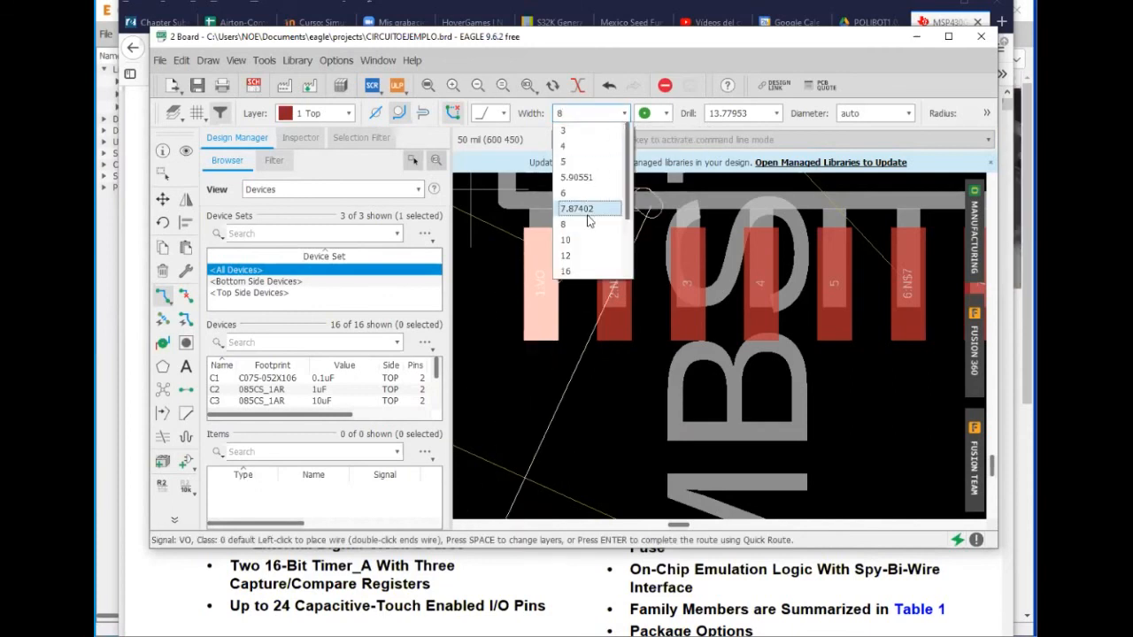
pyautogui.click(575, 240)
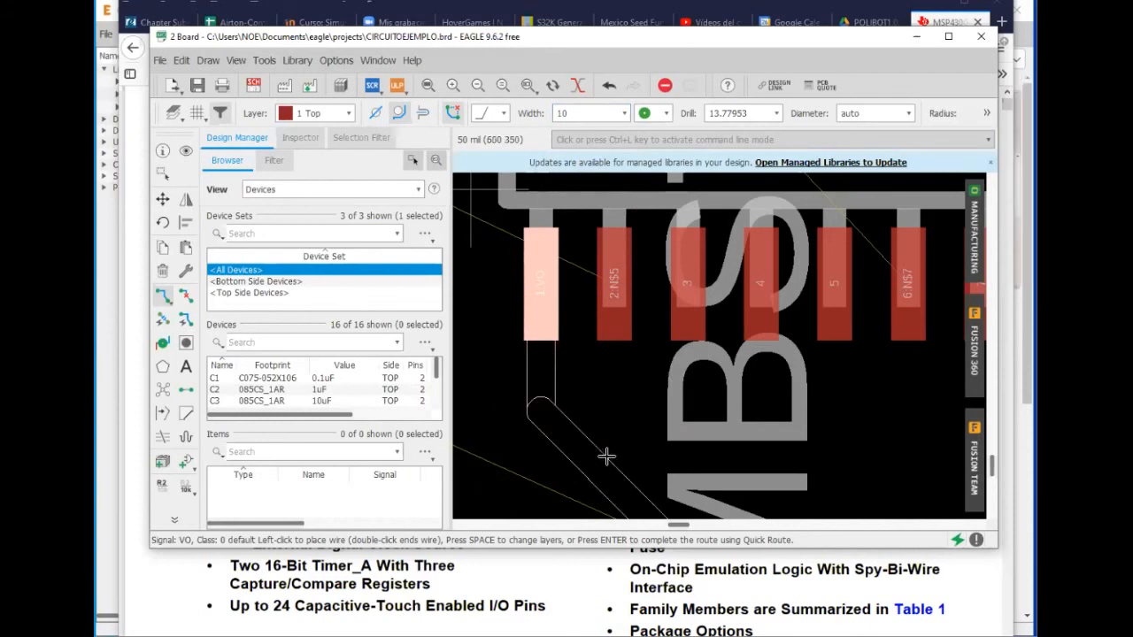
pyautogui.scroll(-1, 541, 447)
pyautogui.scroll(-1, 541, 447)
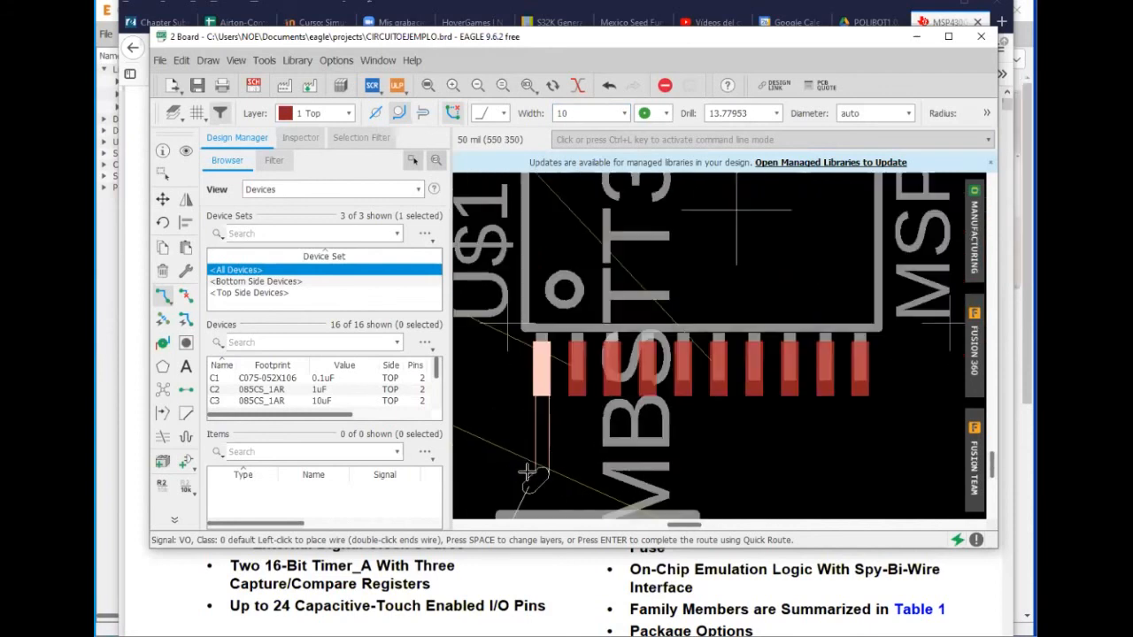
pyautogui.click(526, 453)
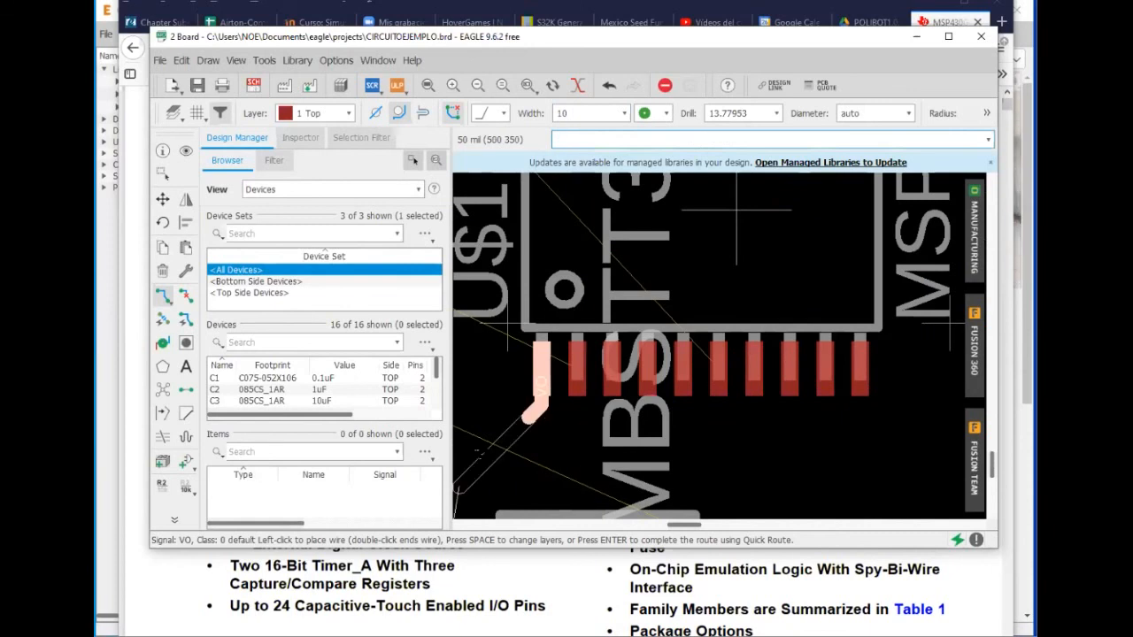
pyautogui.write('1')
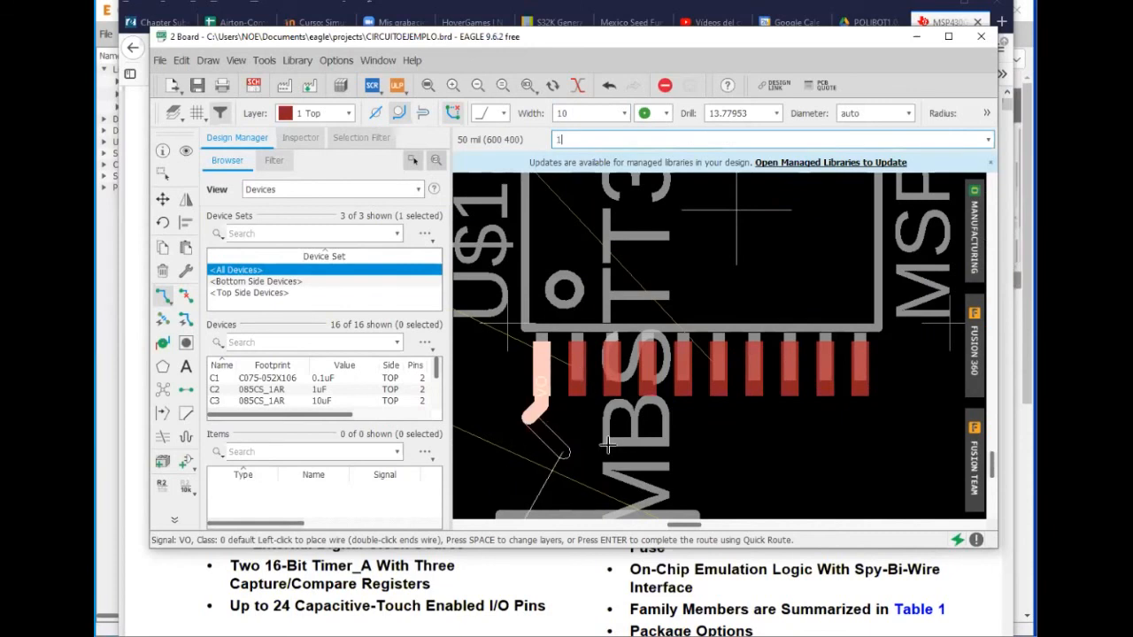
pyautogui.press('F1')
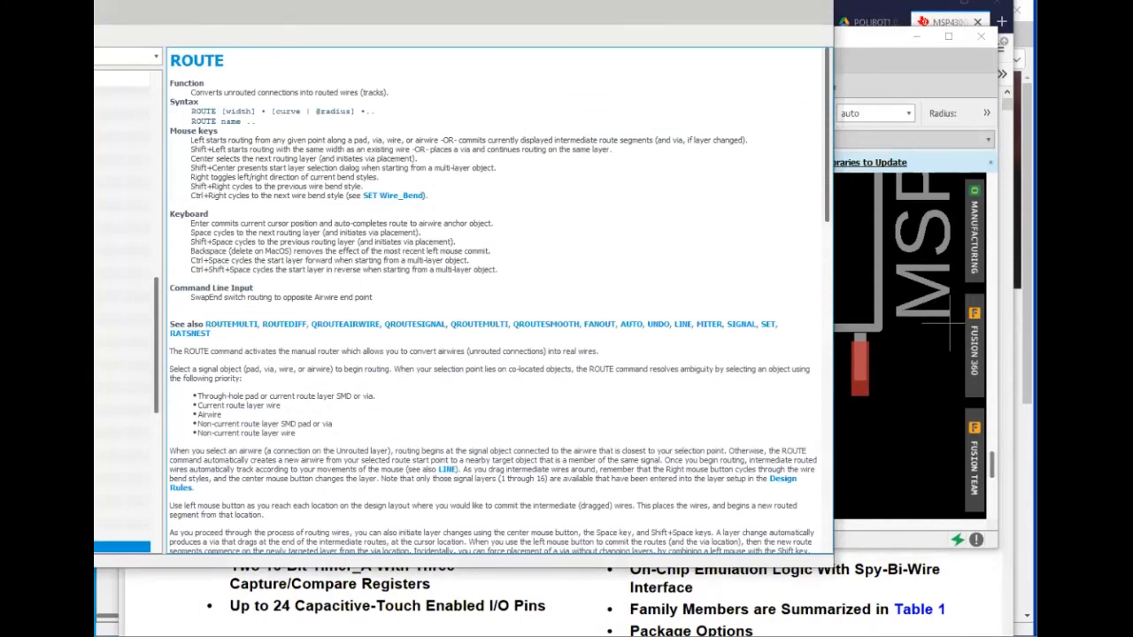
pyautogui.moveTo(697, 0); pyautogui.dragTo(697, 131)
pyautogui.click(816, 143)
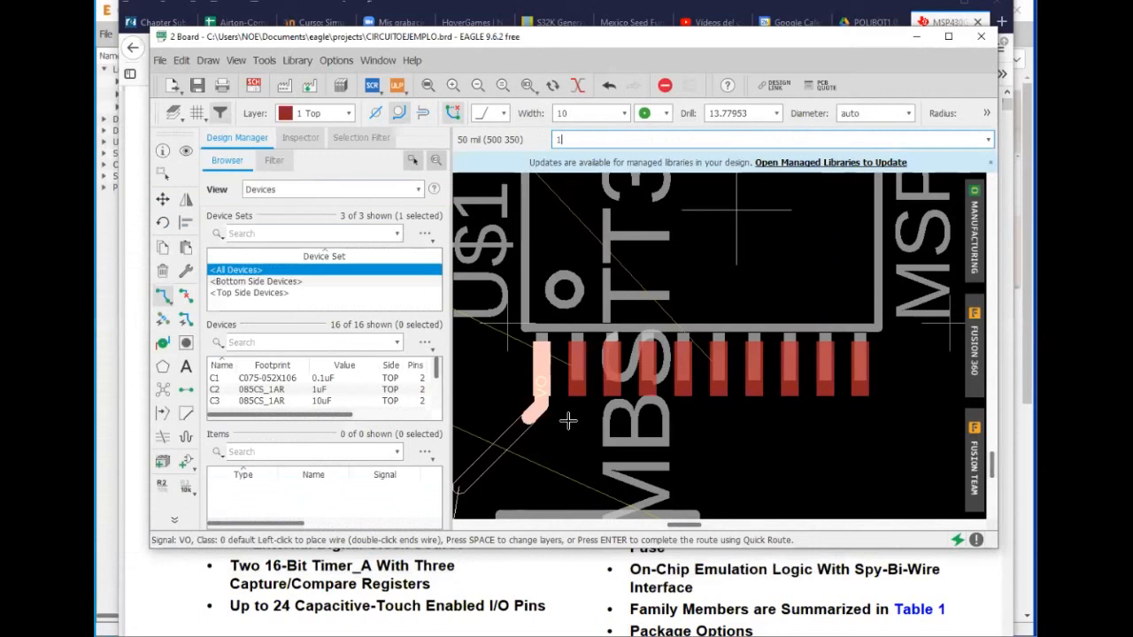
pyautogui.press('F1')
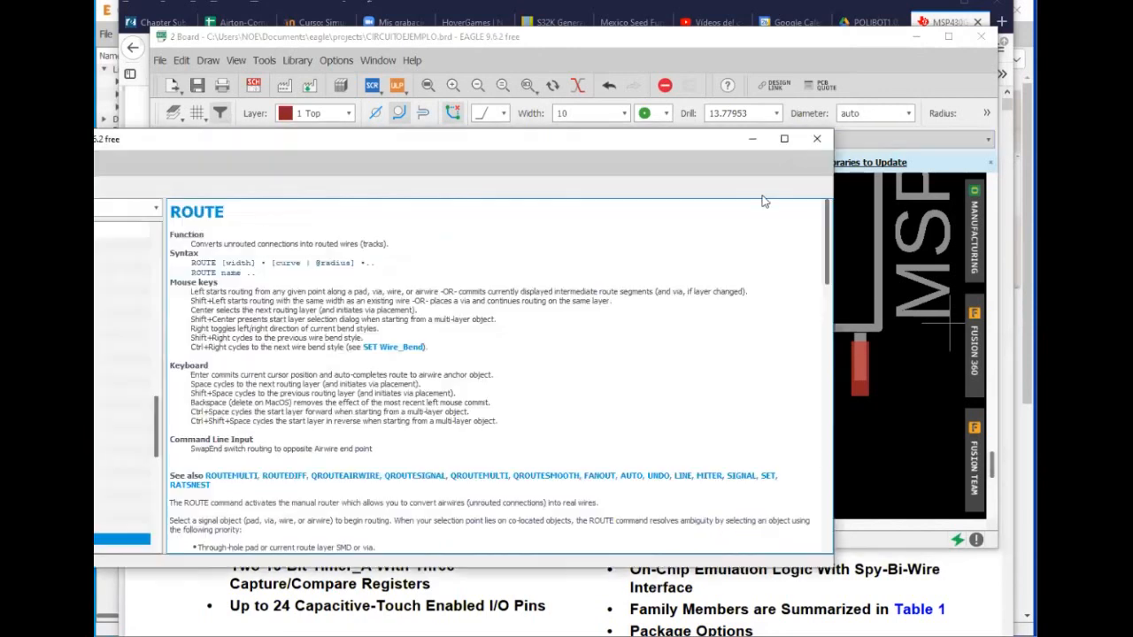
pyautogui.click(814, 135)
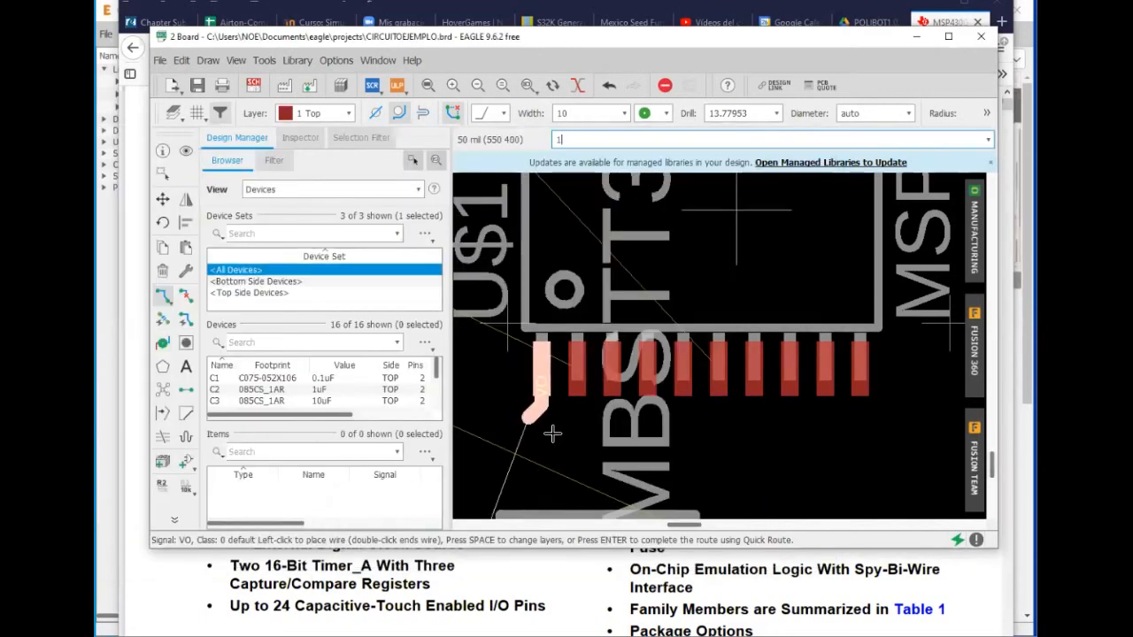